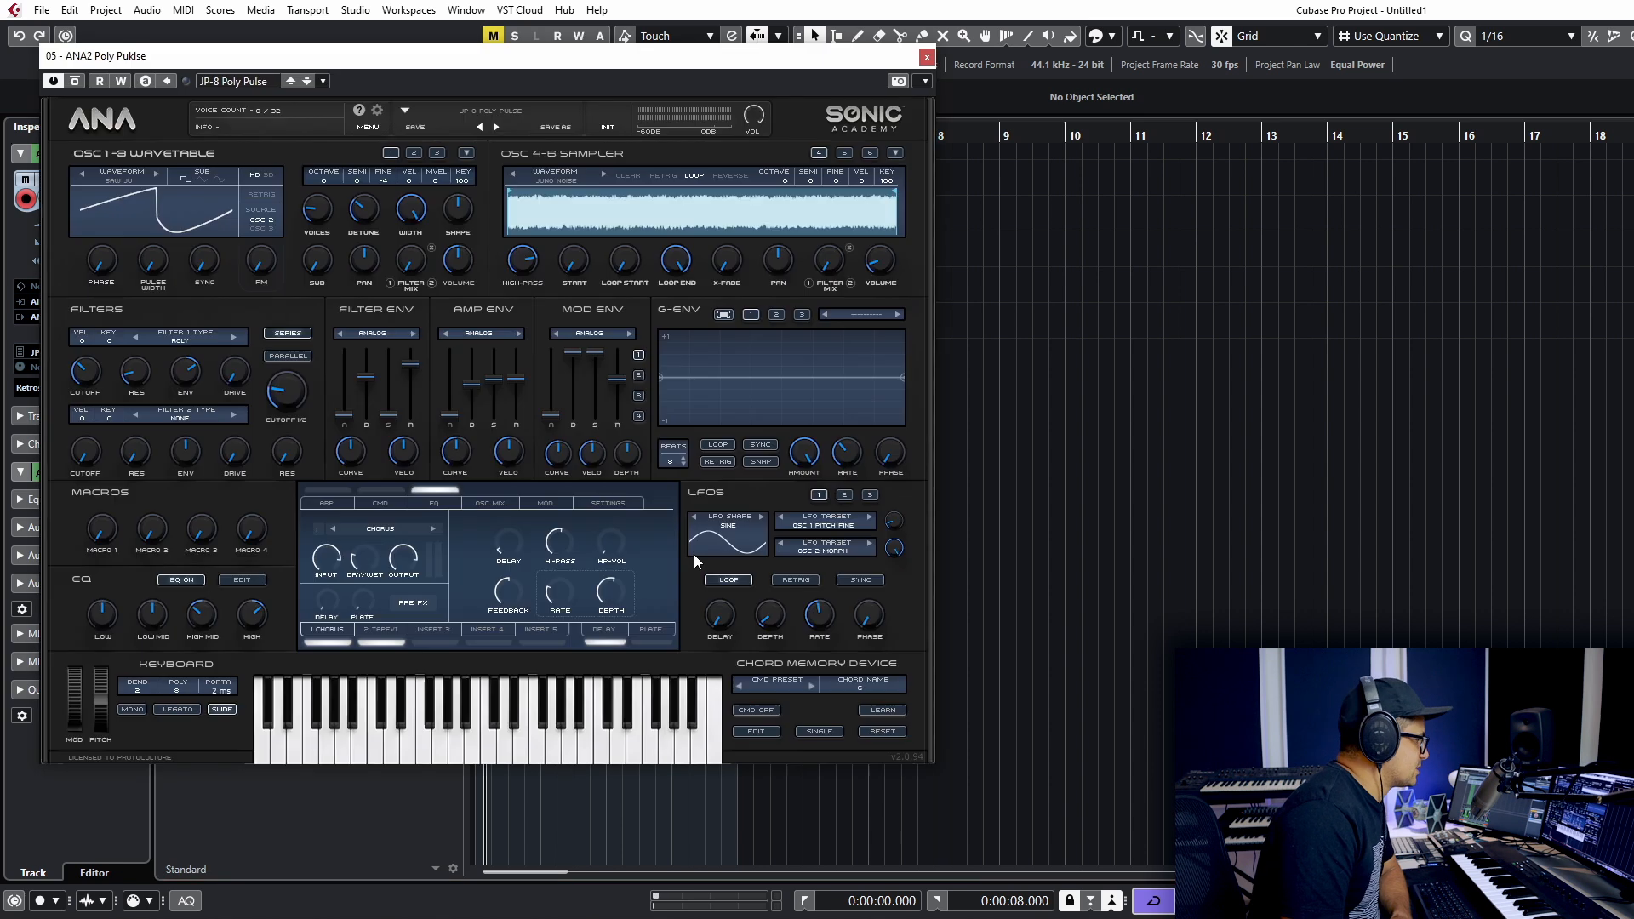
Turn off the built-in Delay effect in the JP-8 Poly Pulse patch and close the synth's window
click(590, 638)
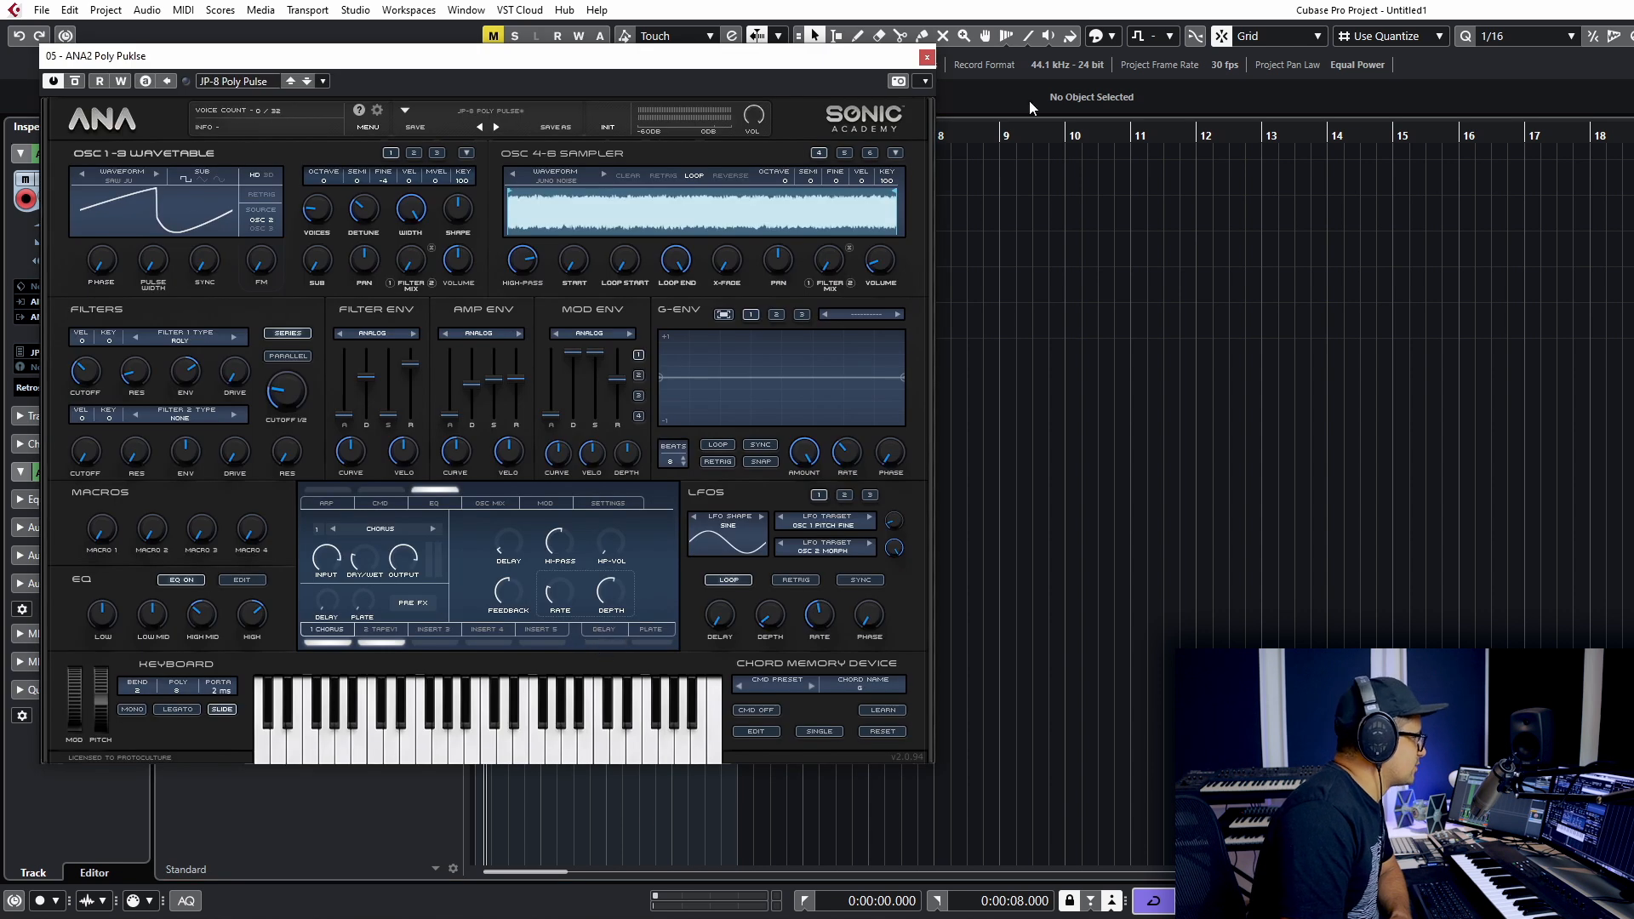
click(927, 58)
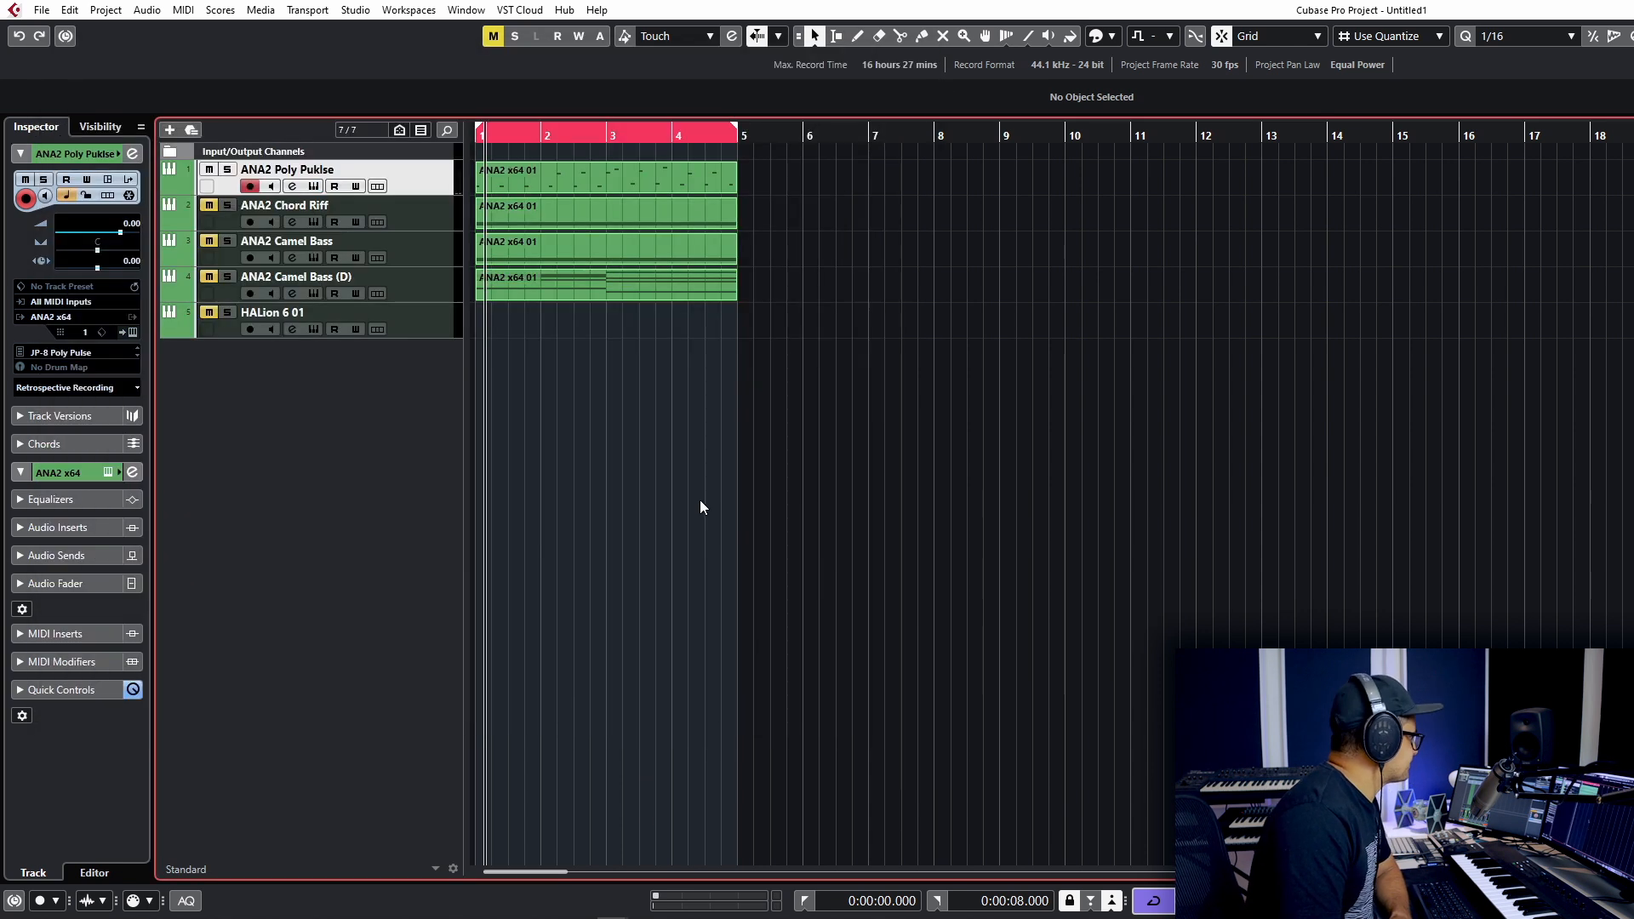
Add an FX channel with Raum to the selected ANA2 Poly Puklse track, named Poly Pulse Verb
right_click(402, 183)
click(406, 171)
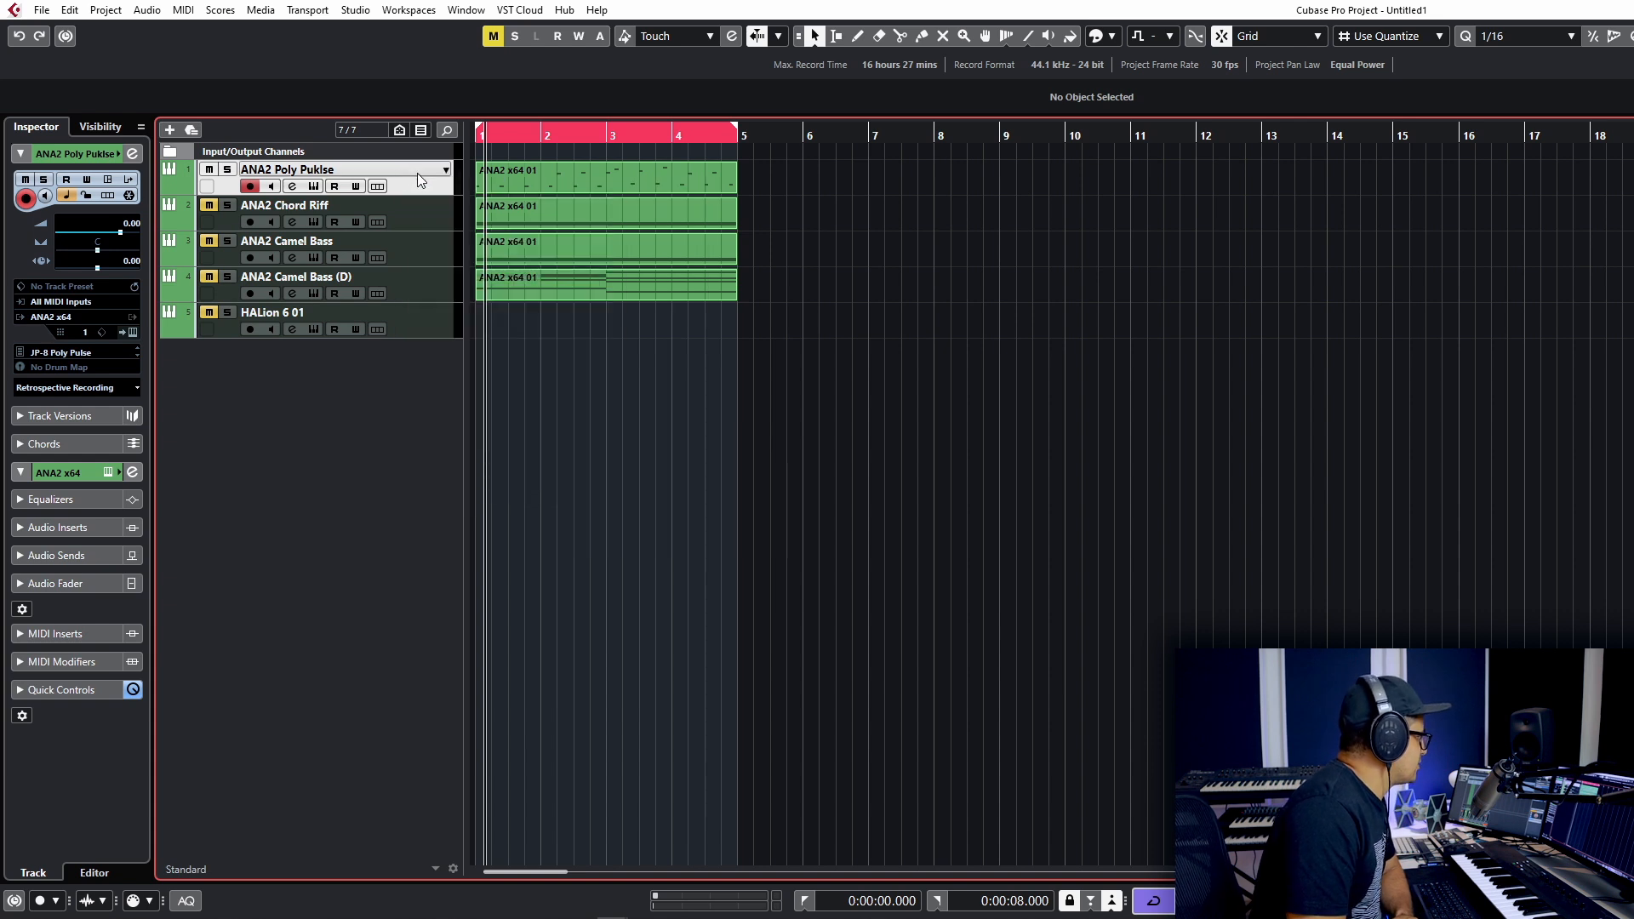
right_click(417, 185)
mouse_move(494, 197)
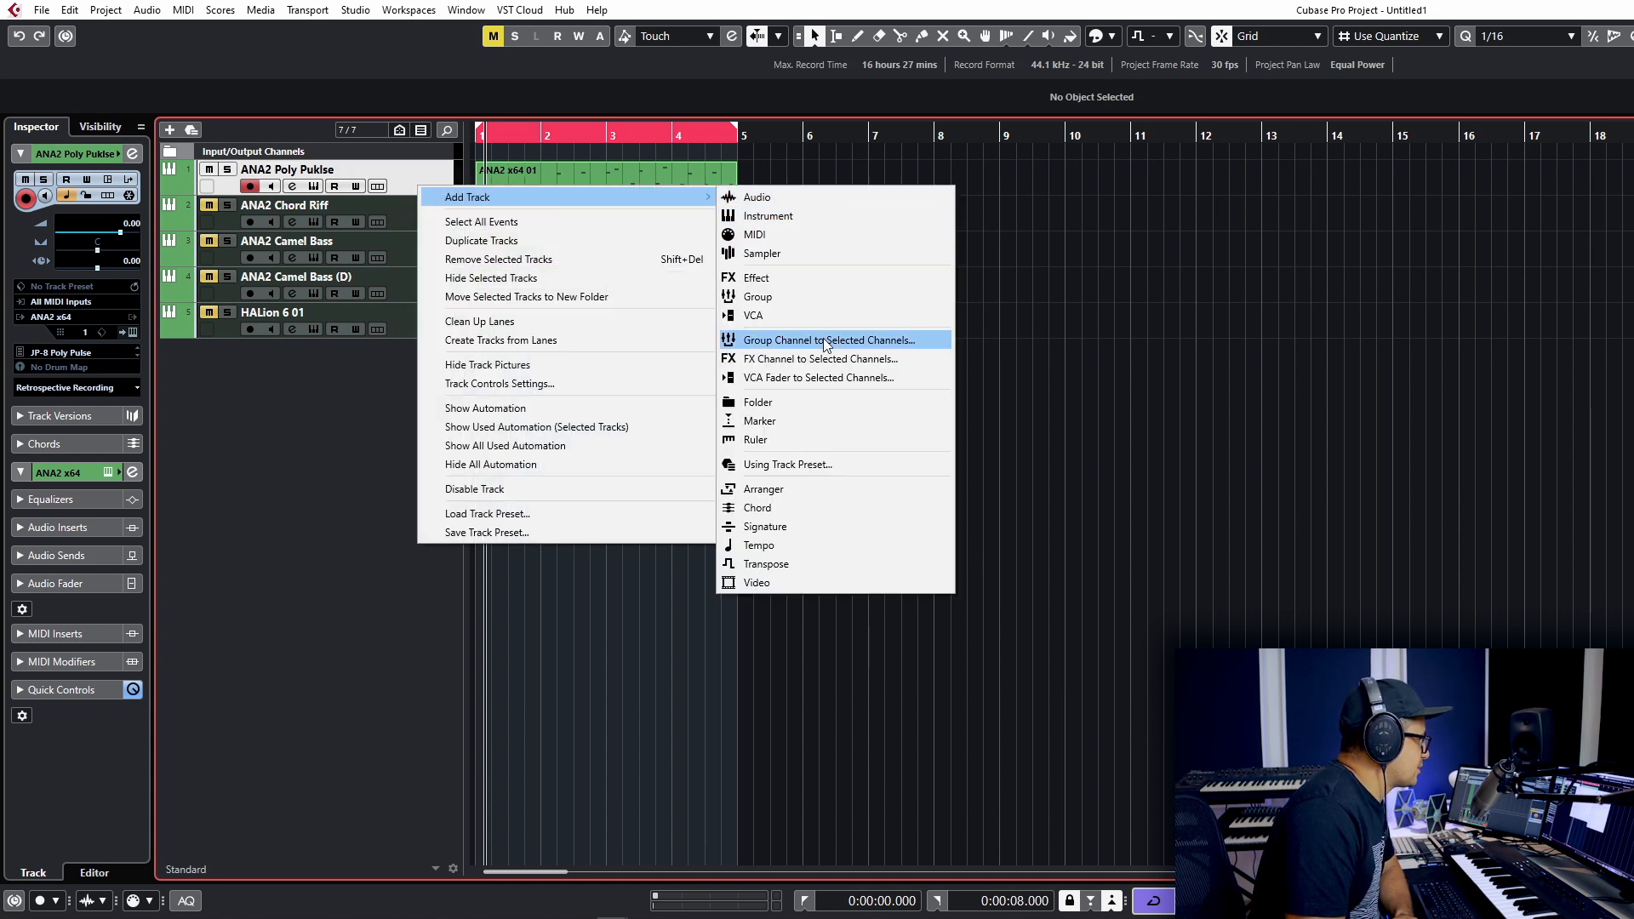
click(800, 360)
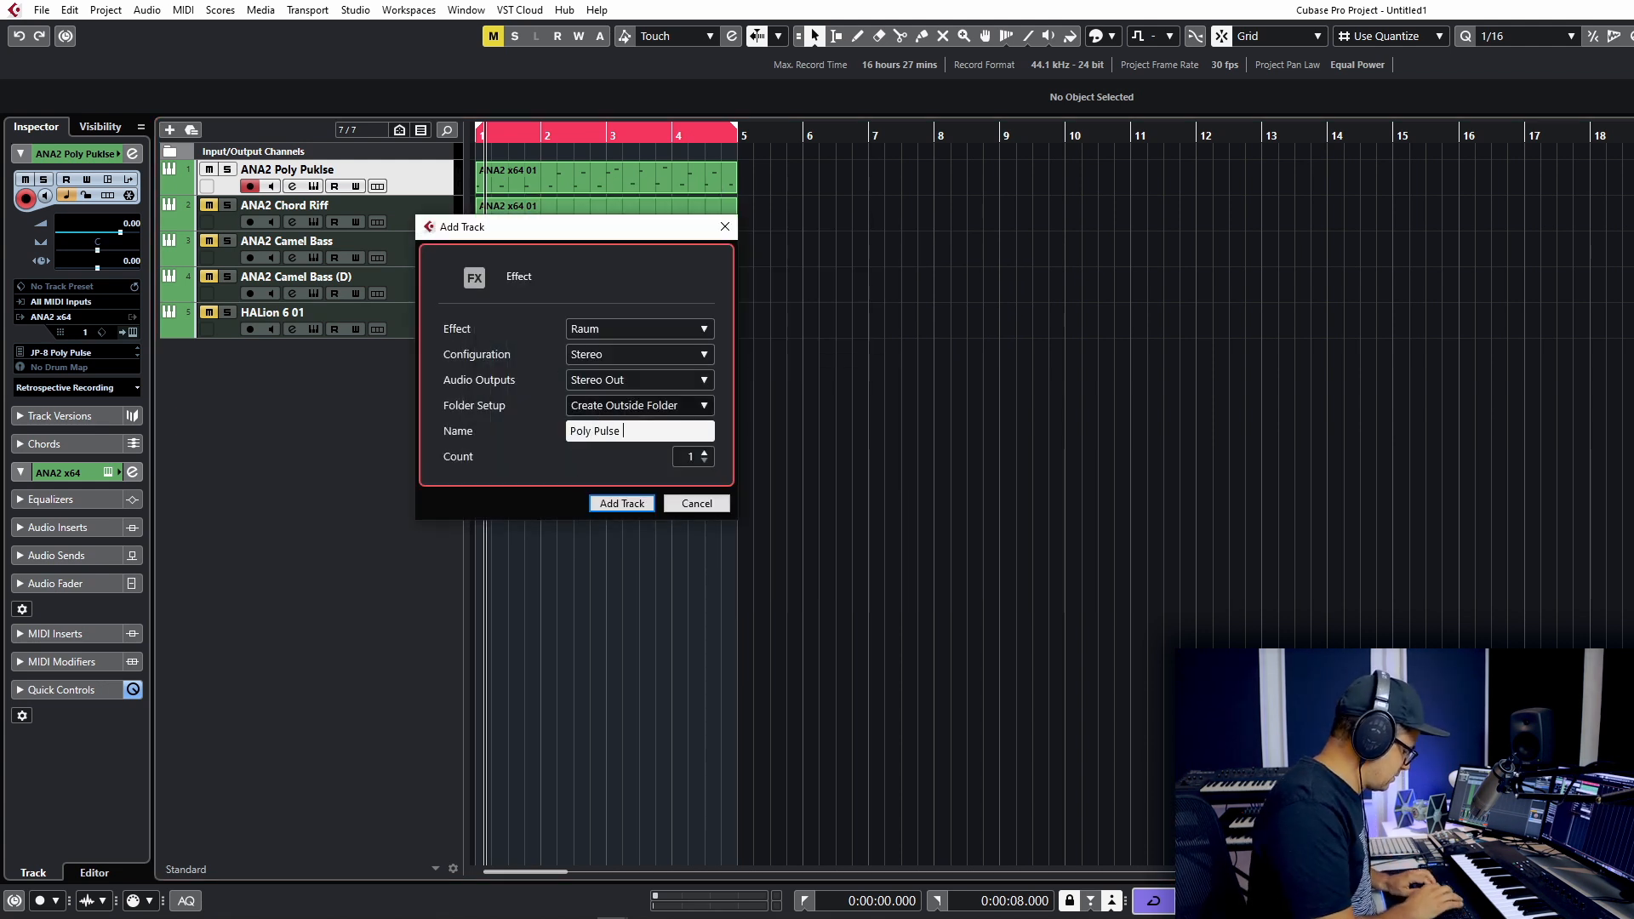
text(Poly Pulse Verb)
key(Return)
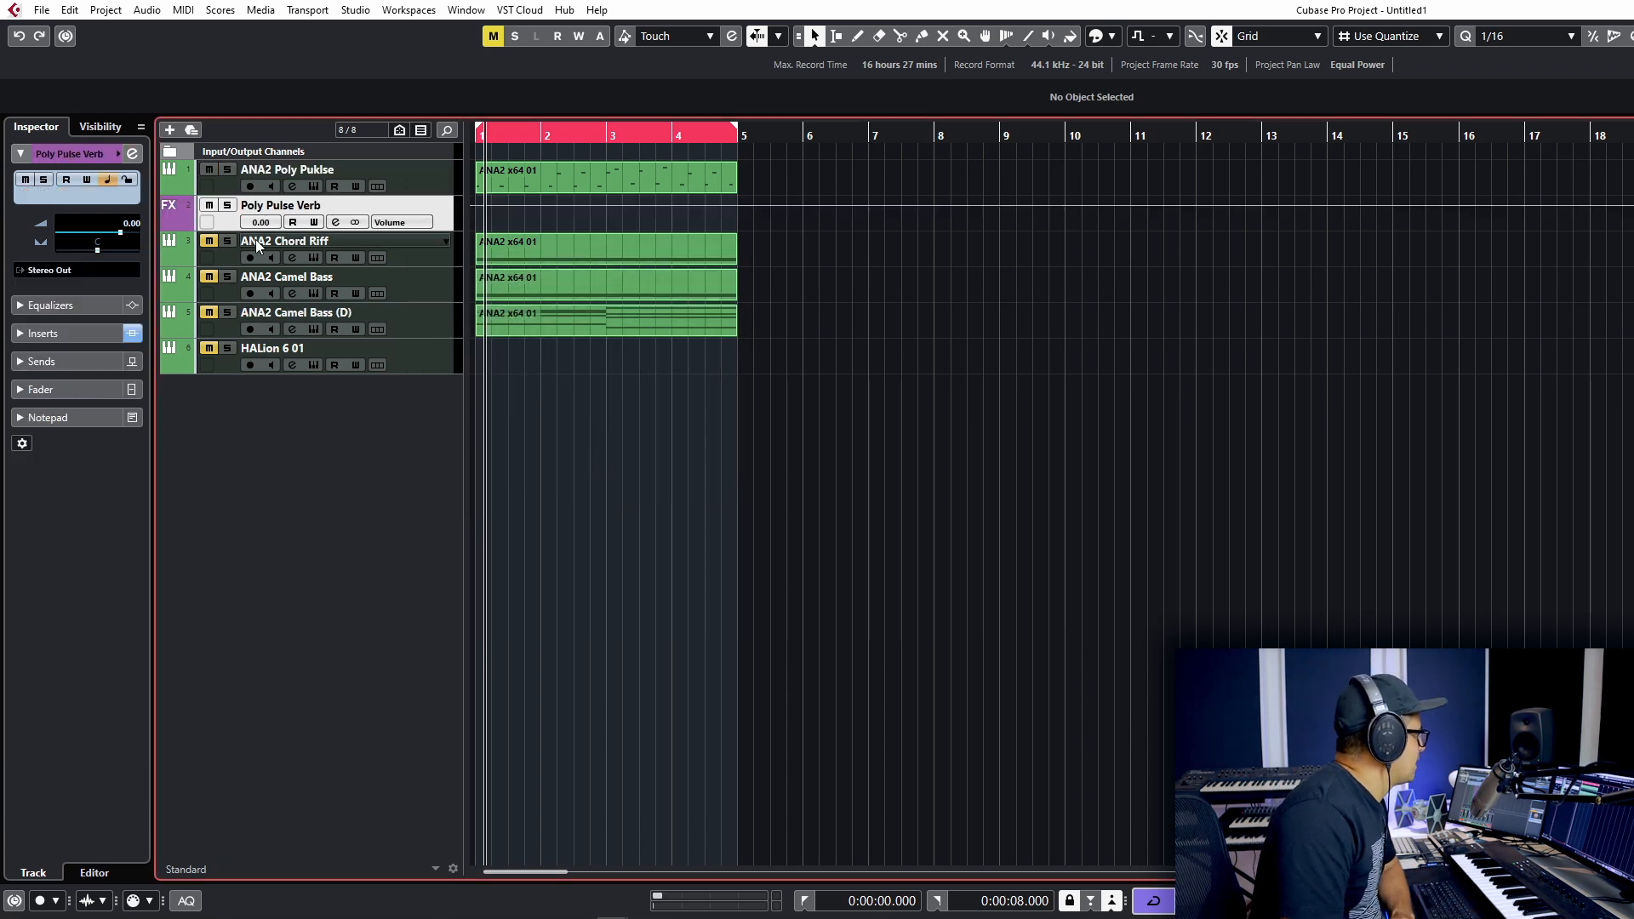
Enable monitoring on the ANA2 Poly Puklse track and check the Raum reverb in the Poly Pulse Verb channel's inserts
click(336, 223)
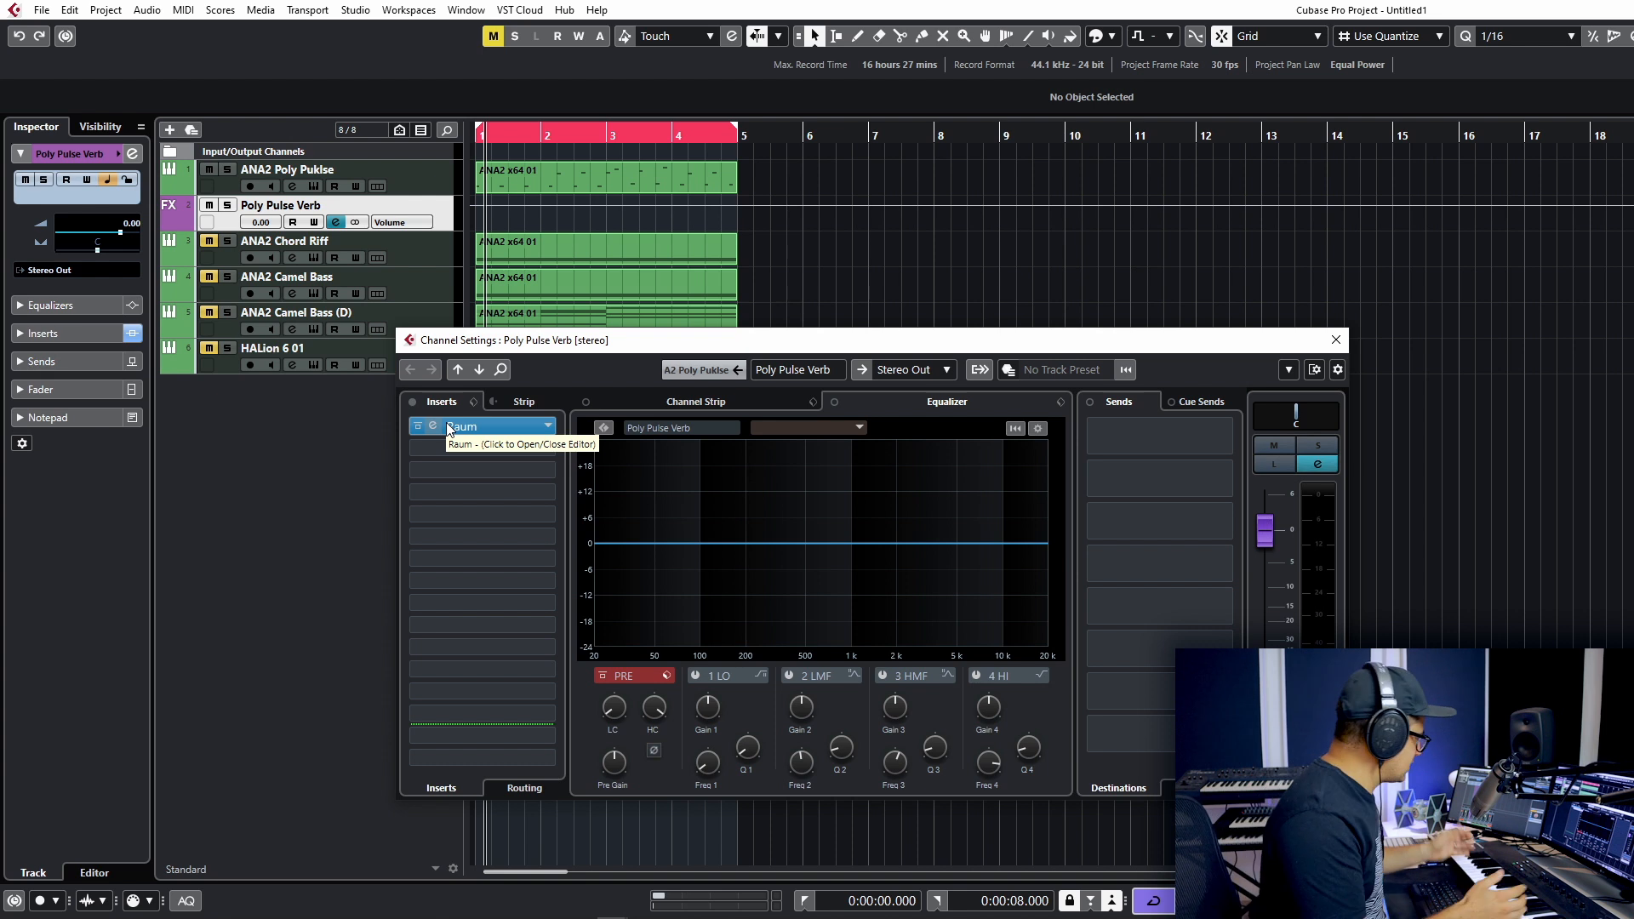
click(272, 187)
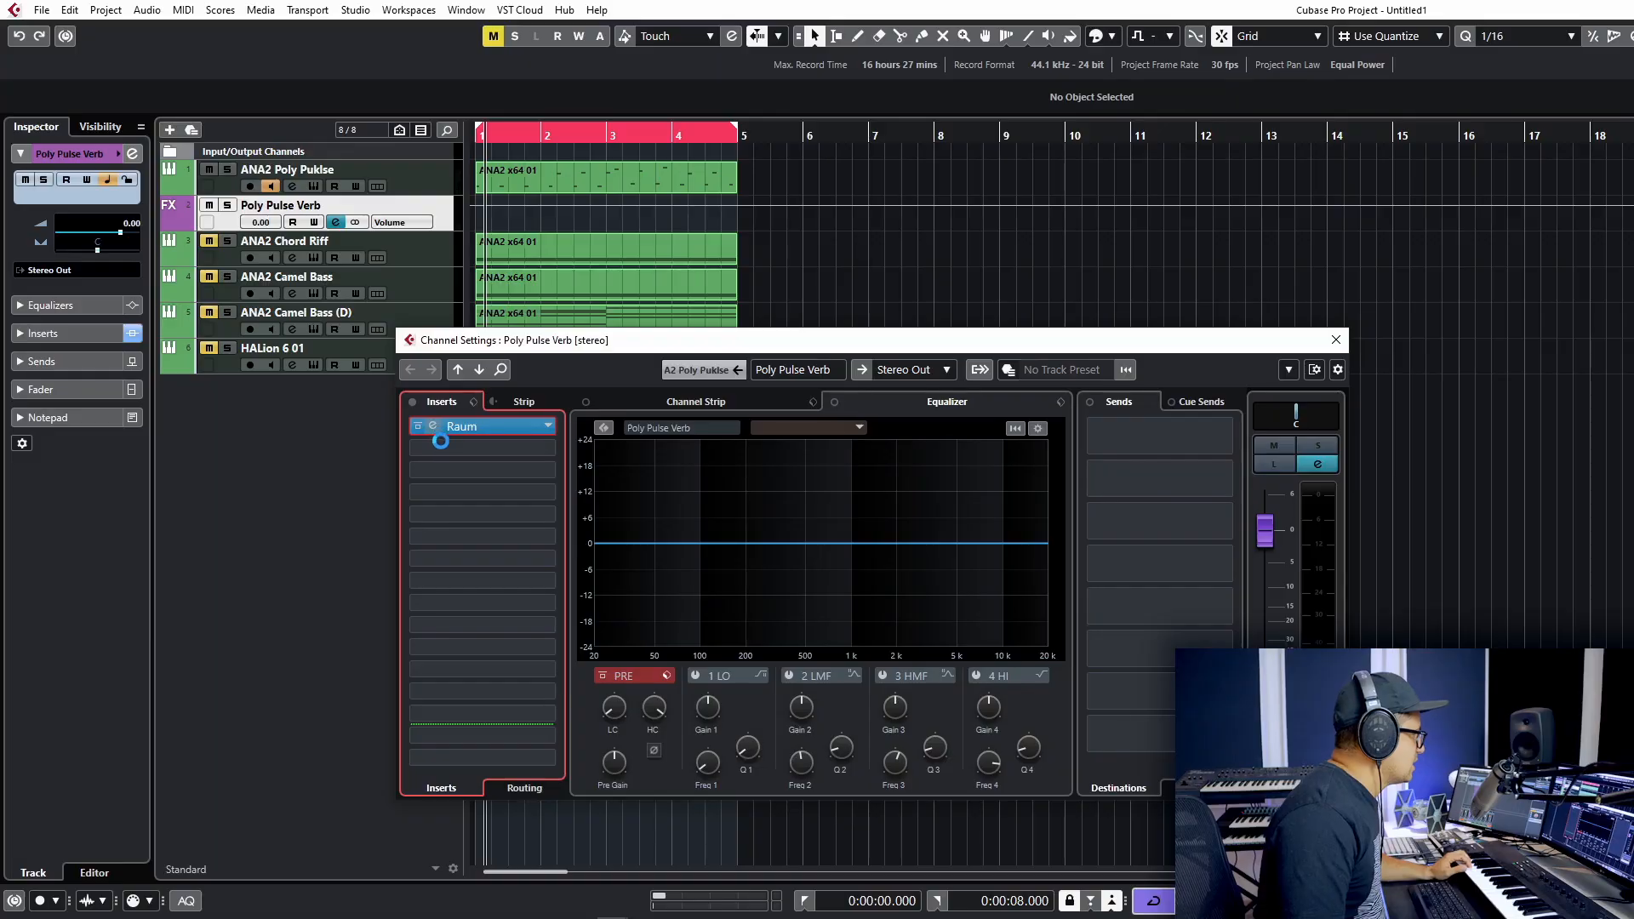
click(437, 431)
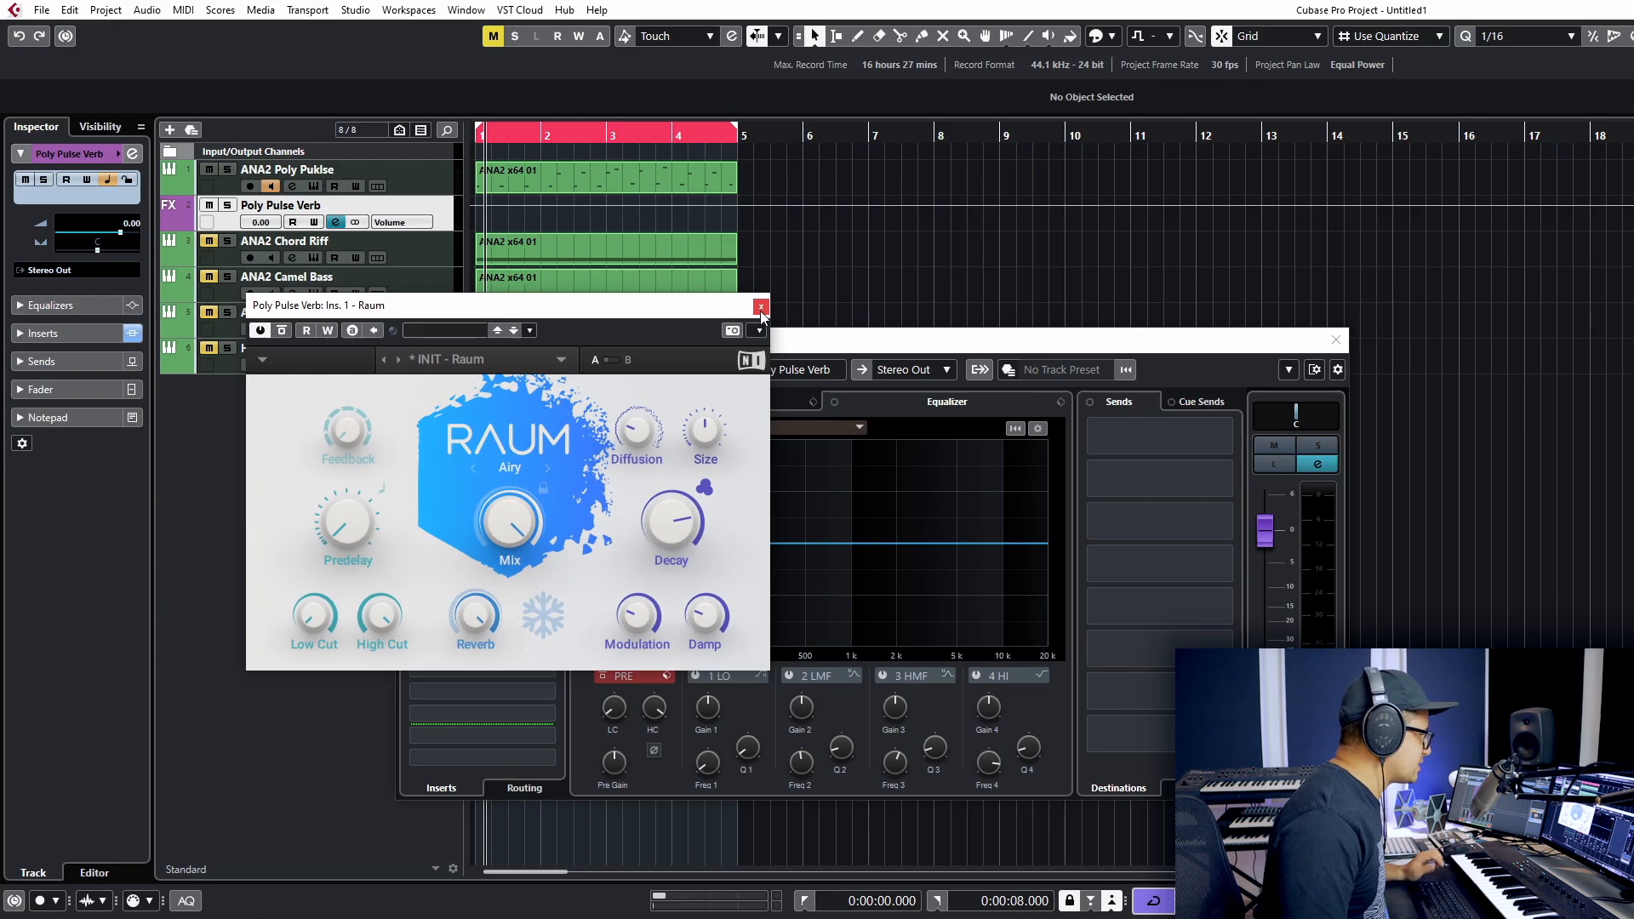
click(1184, 105)
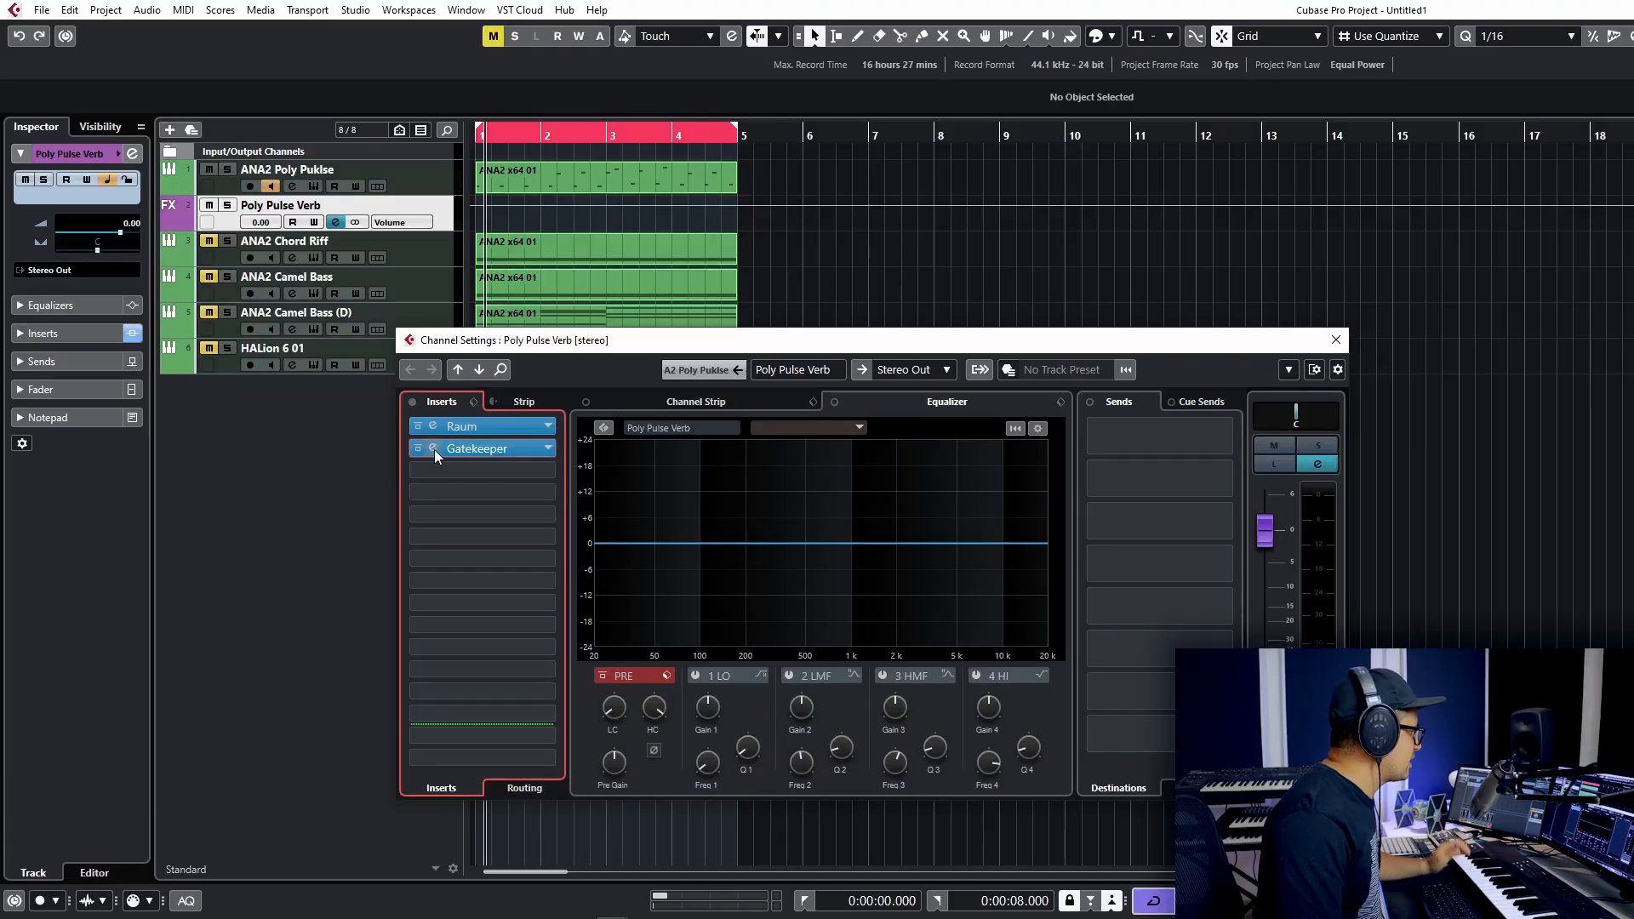
Load the Nice chopper preset from the Gating category in the Gatekeeper insert and close the plug-in
click(433, 449)
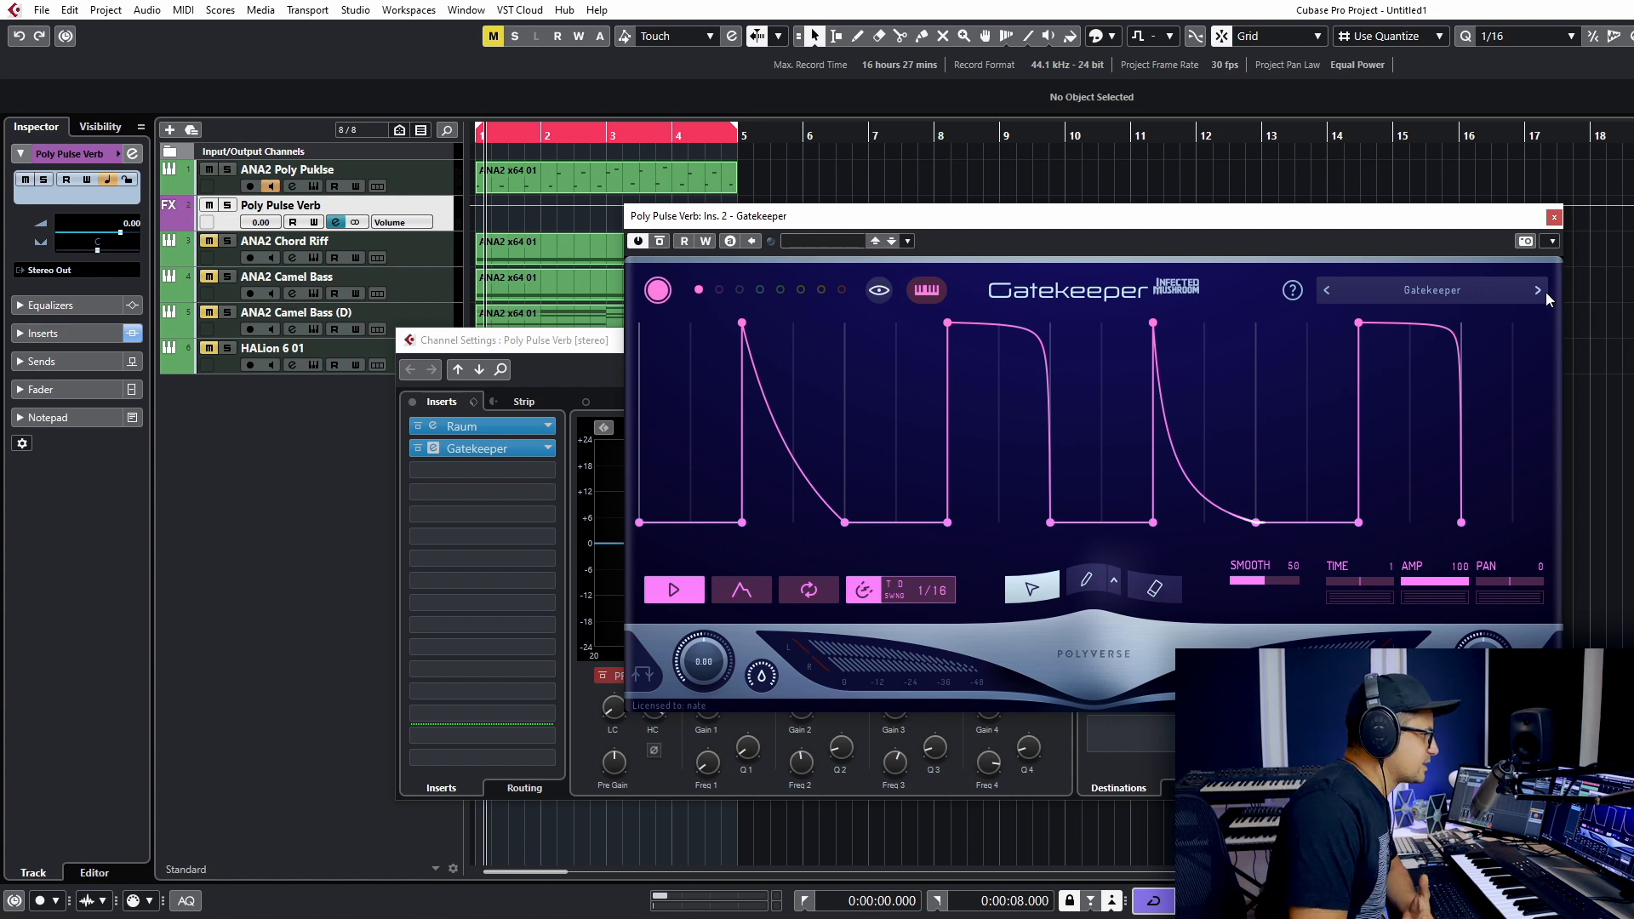
click(1469, 289)
mouse_move(1369, 476)
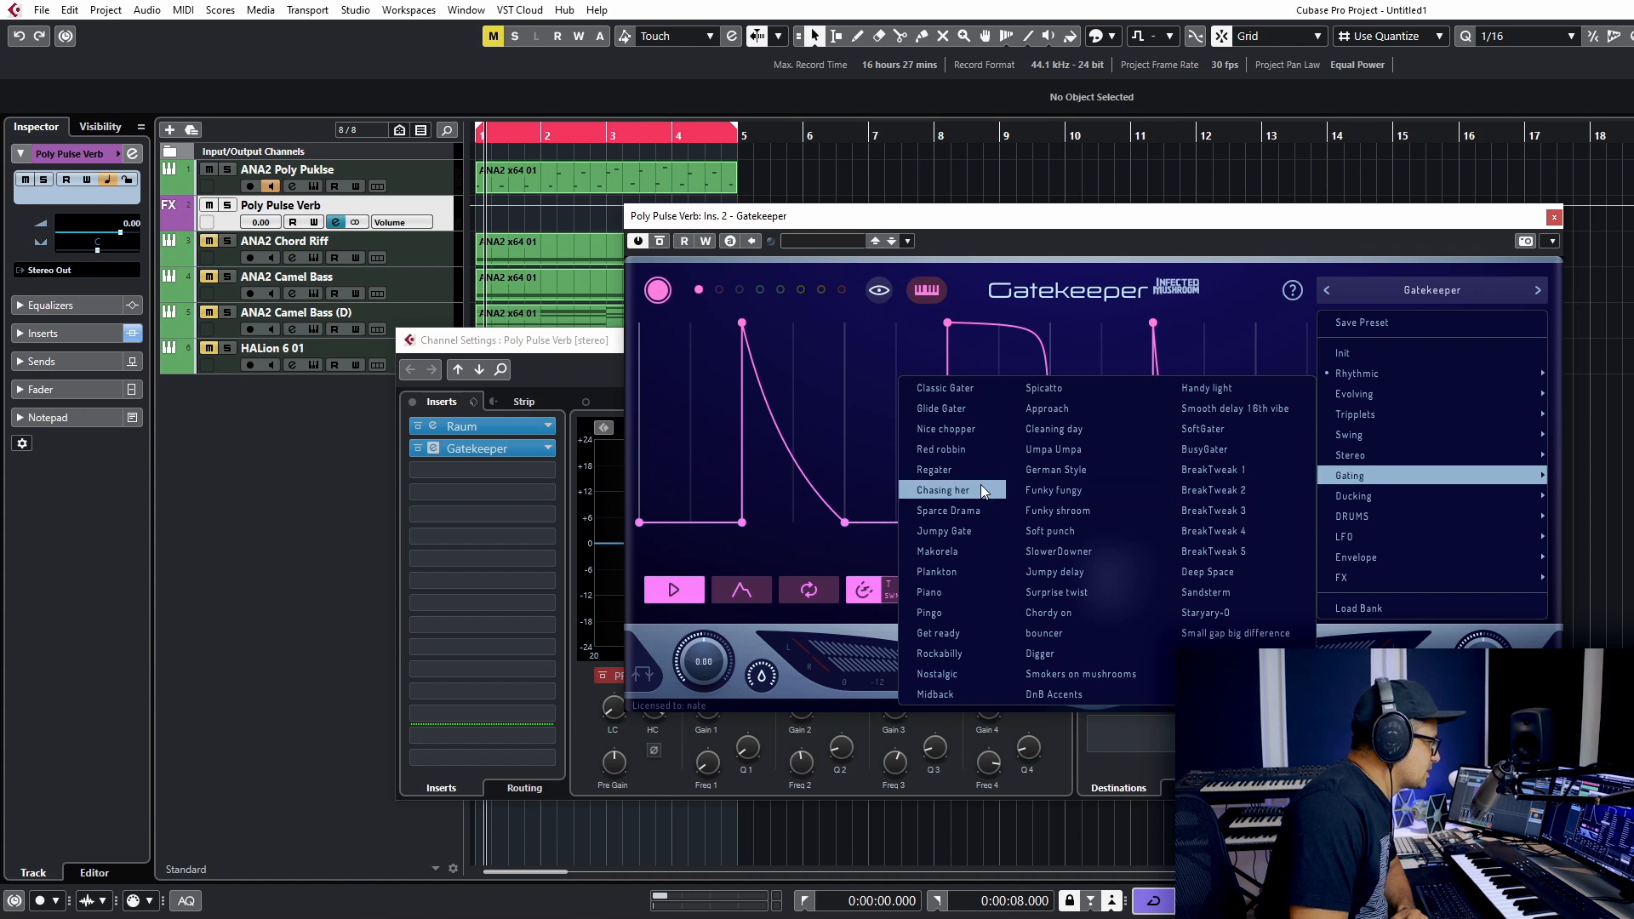
click(945, 429)
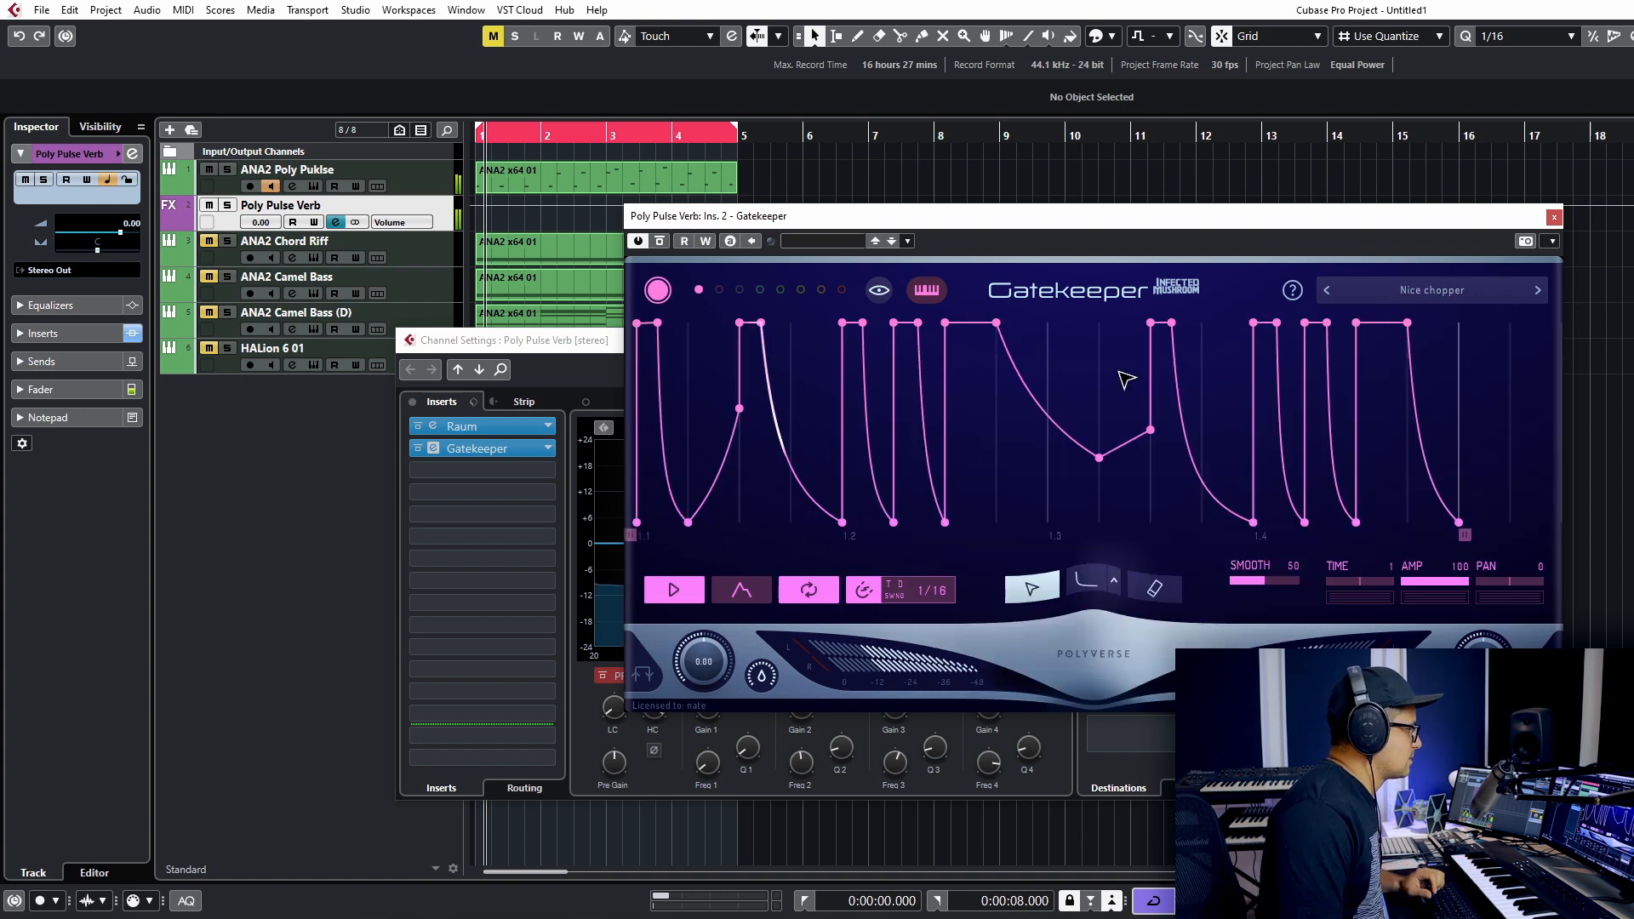
click(1554, 218)
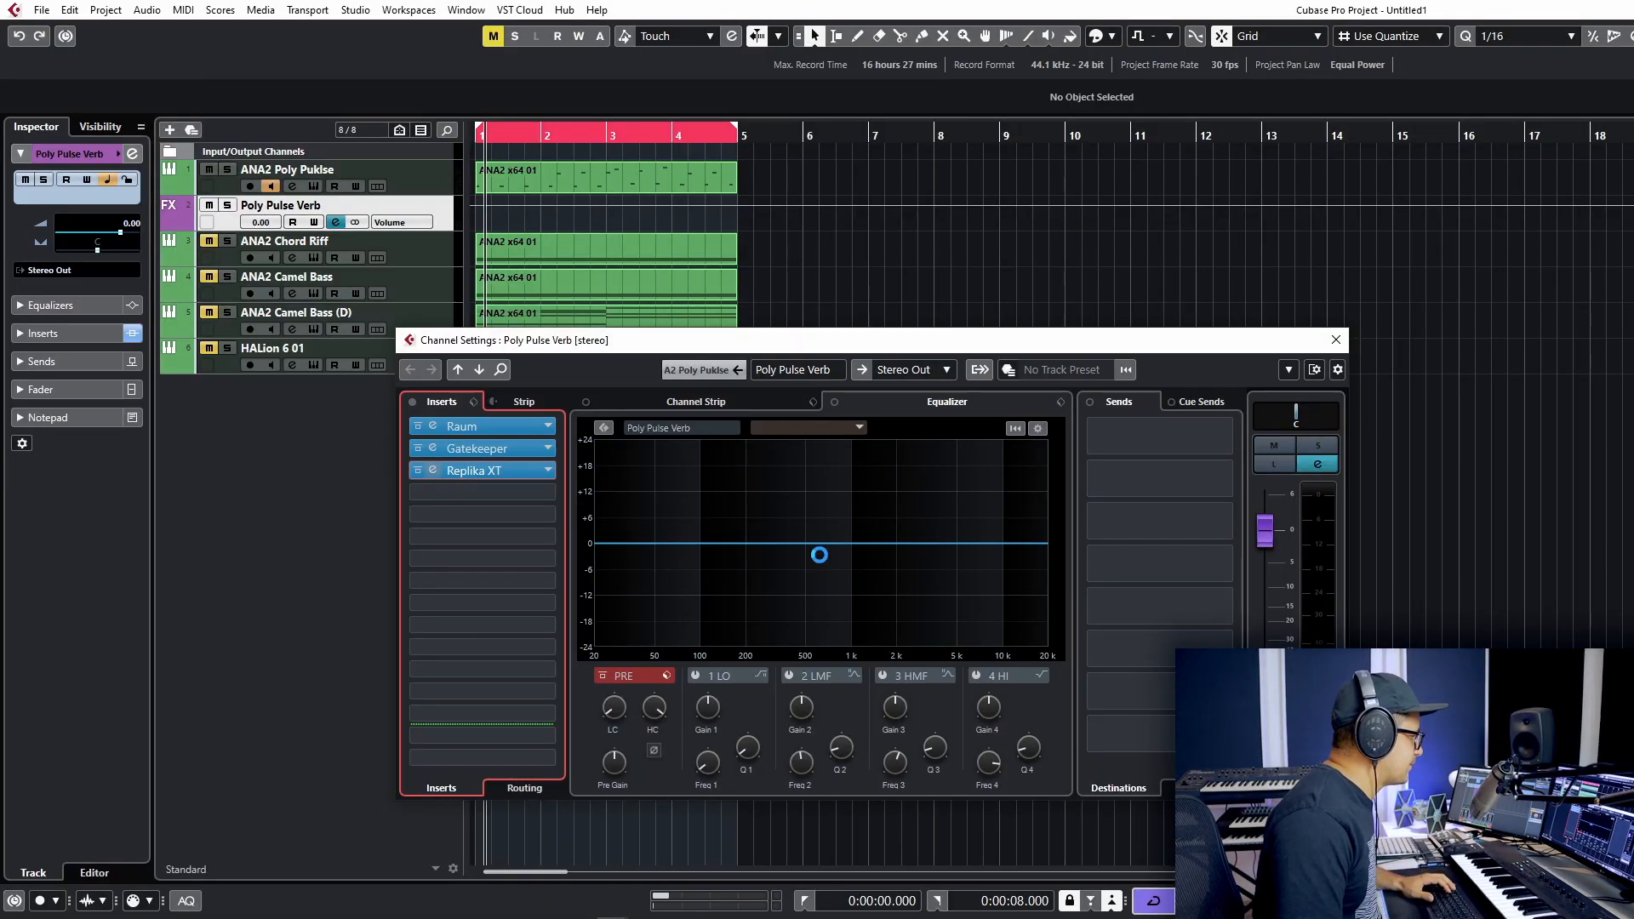
Adjust the Mix of the Replika XT delay slightly and close the plug-in and the Poly Pulse Verb channel settings
drag(481, 661, 486, 671)
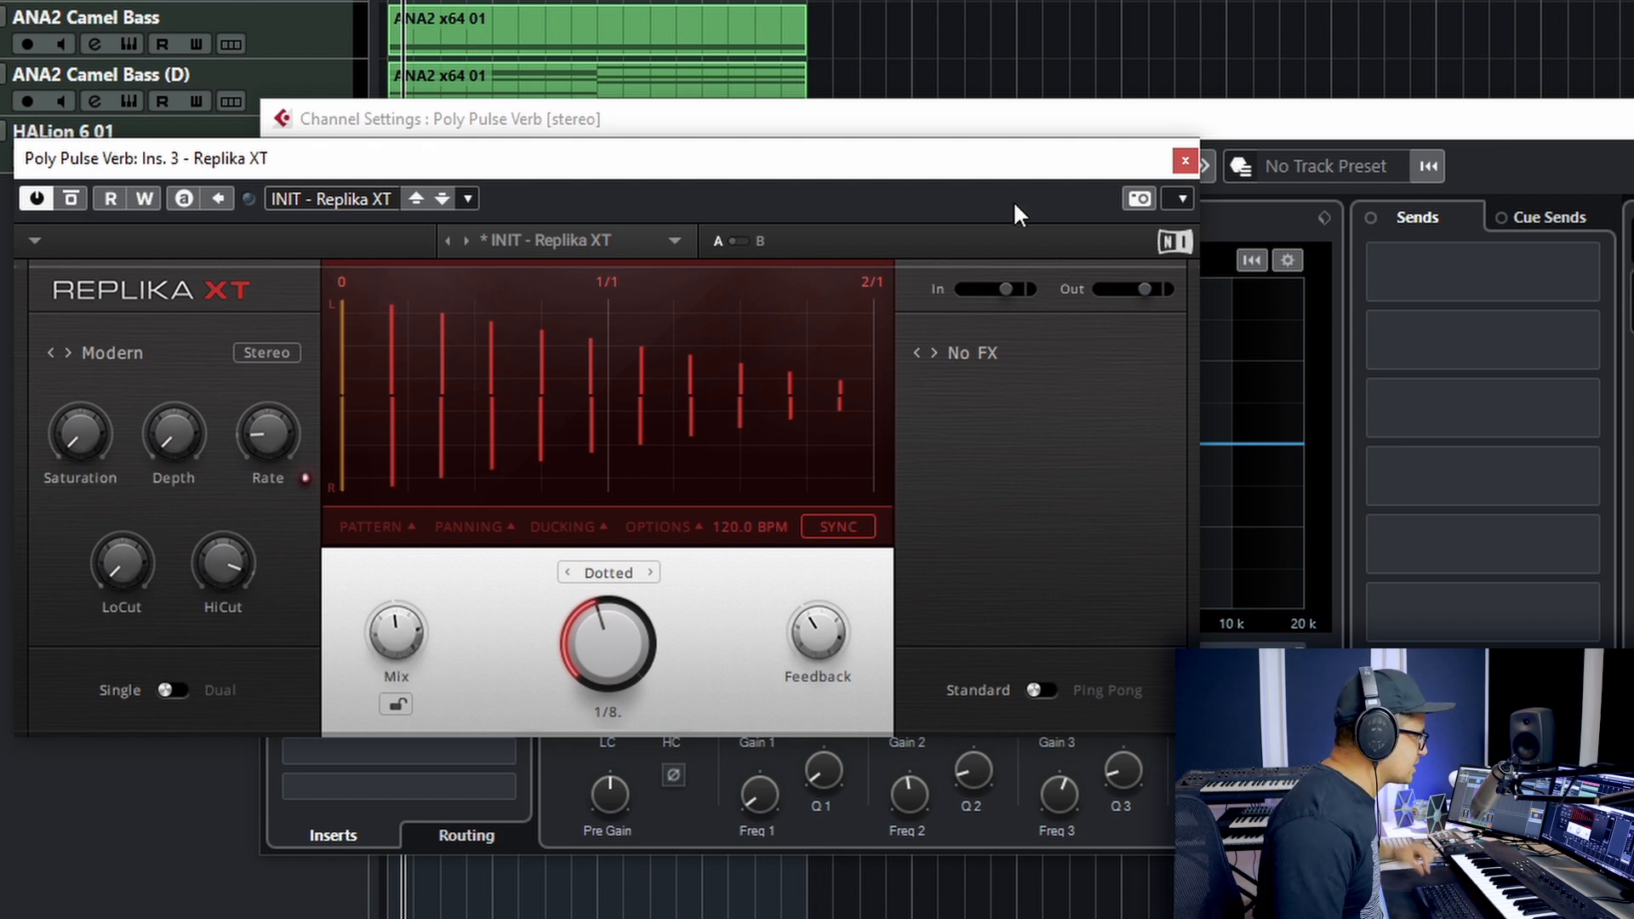
click(1184, 161)
click(1334, 340)
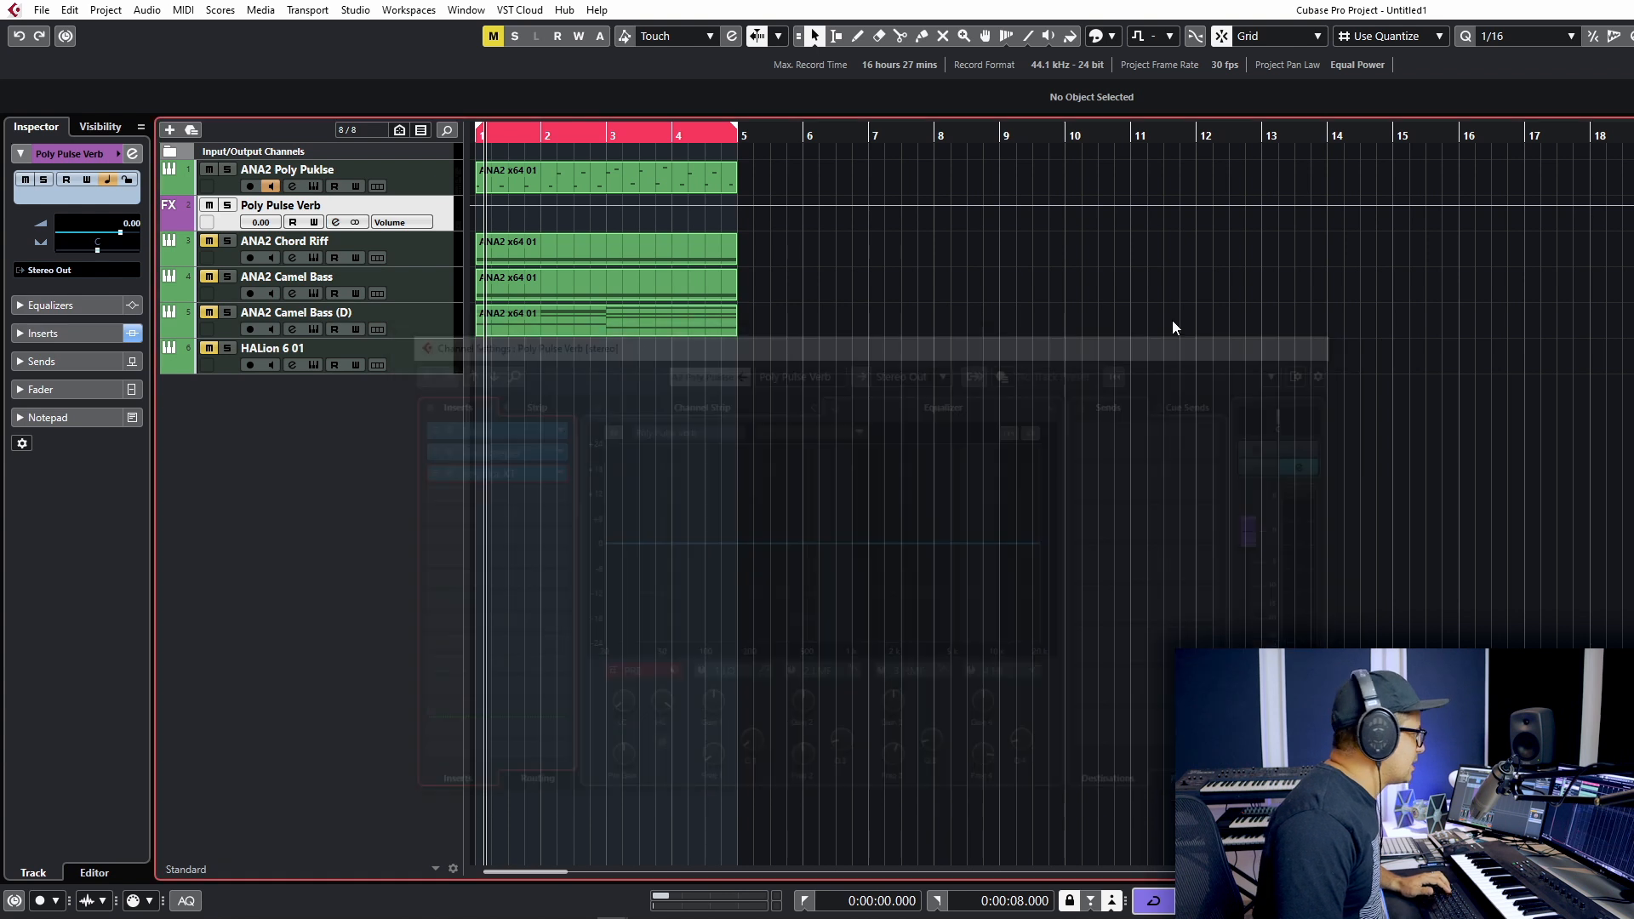
Play the loop and switch the Replika XT delay on the Poly Pulse Verb channel to Ping Pong mode
key(space)
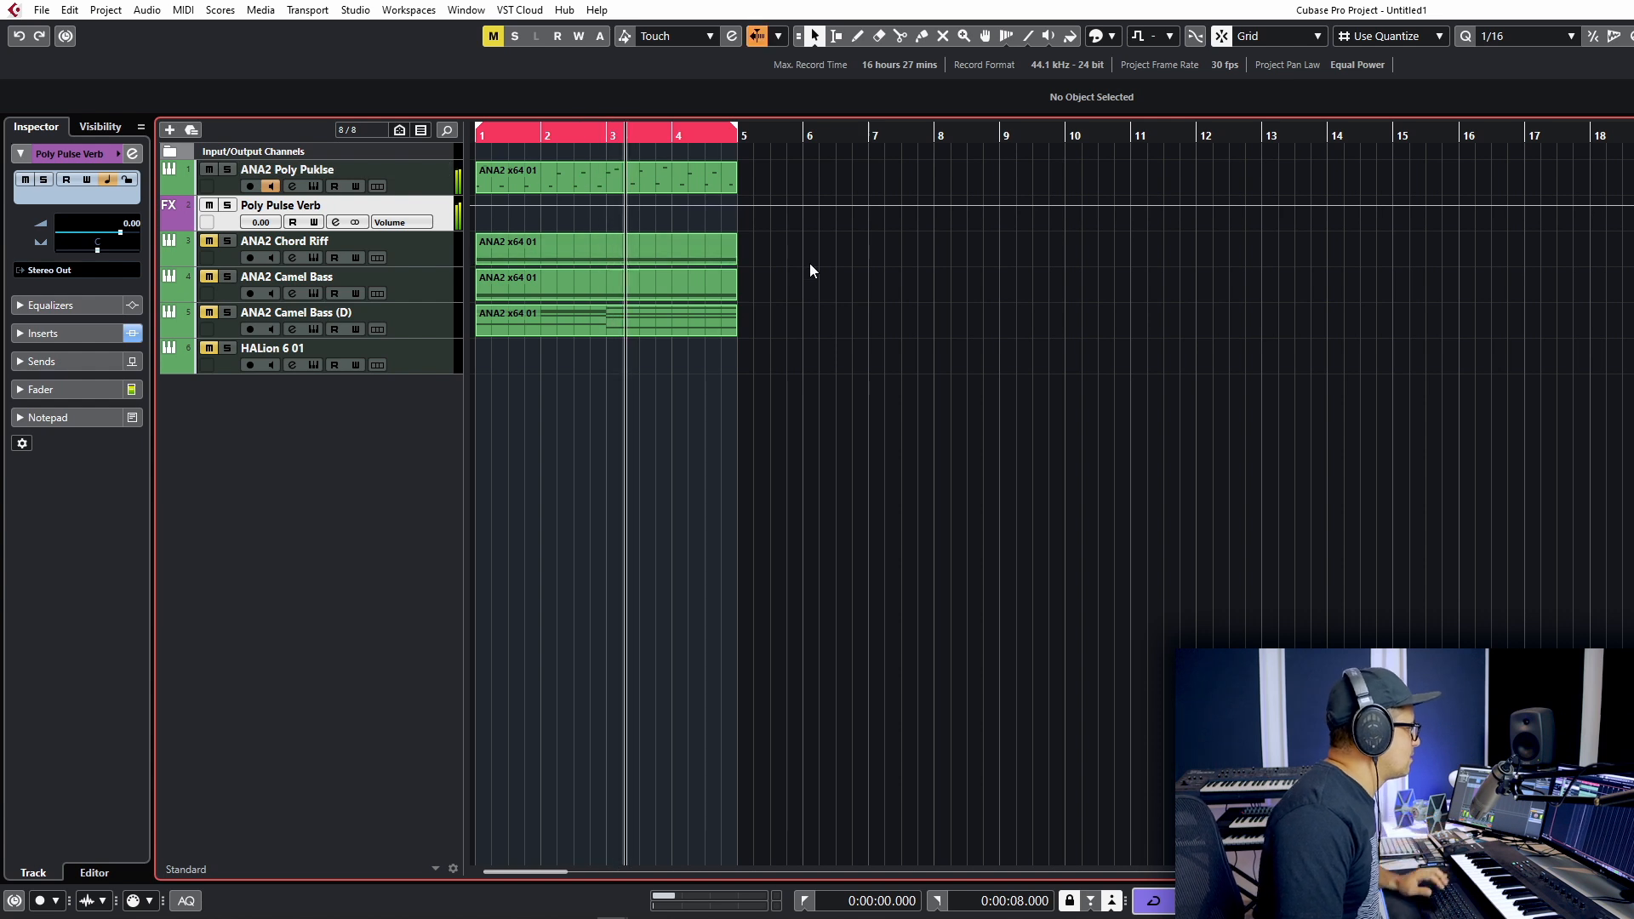
click(734, 173)
key(h)
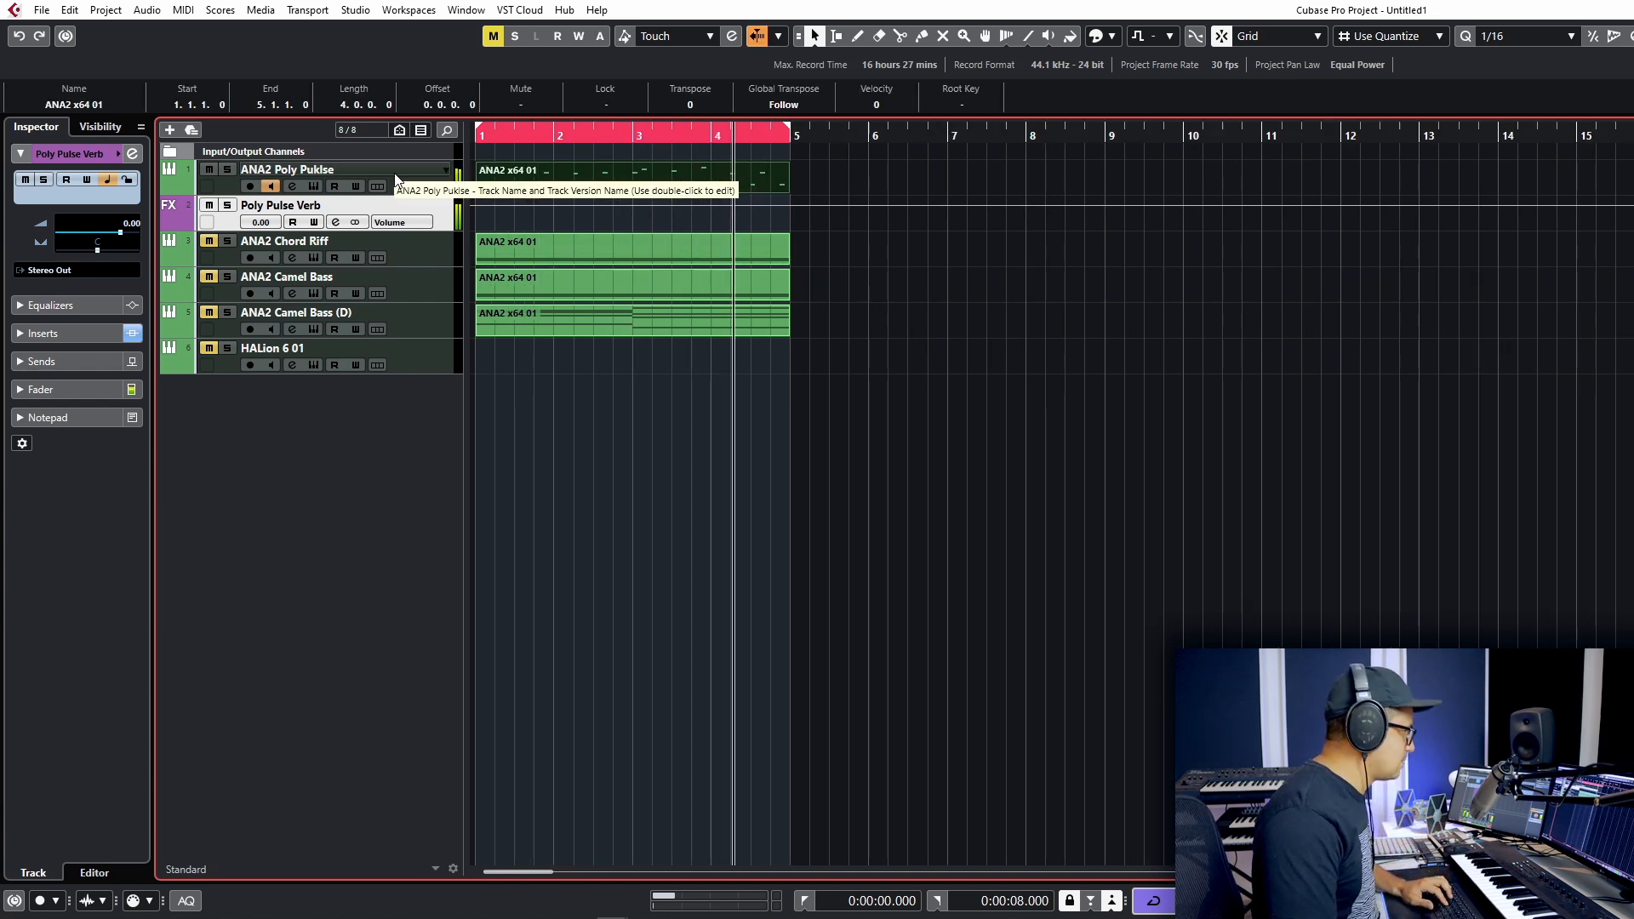
key(h)
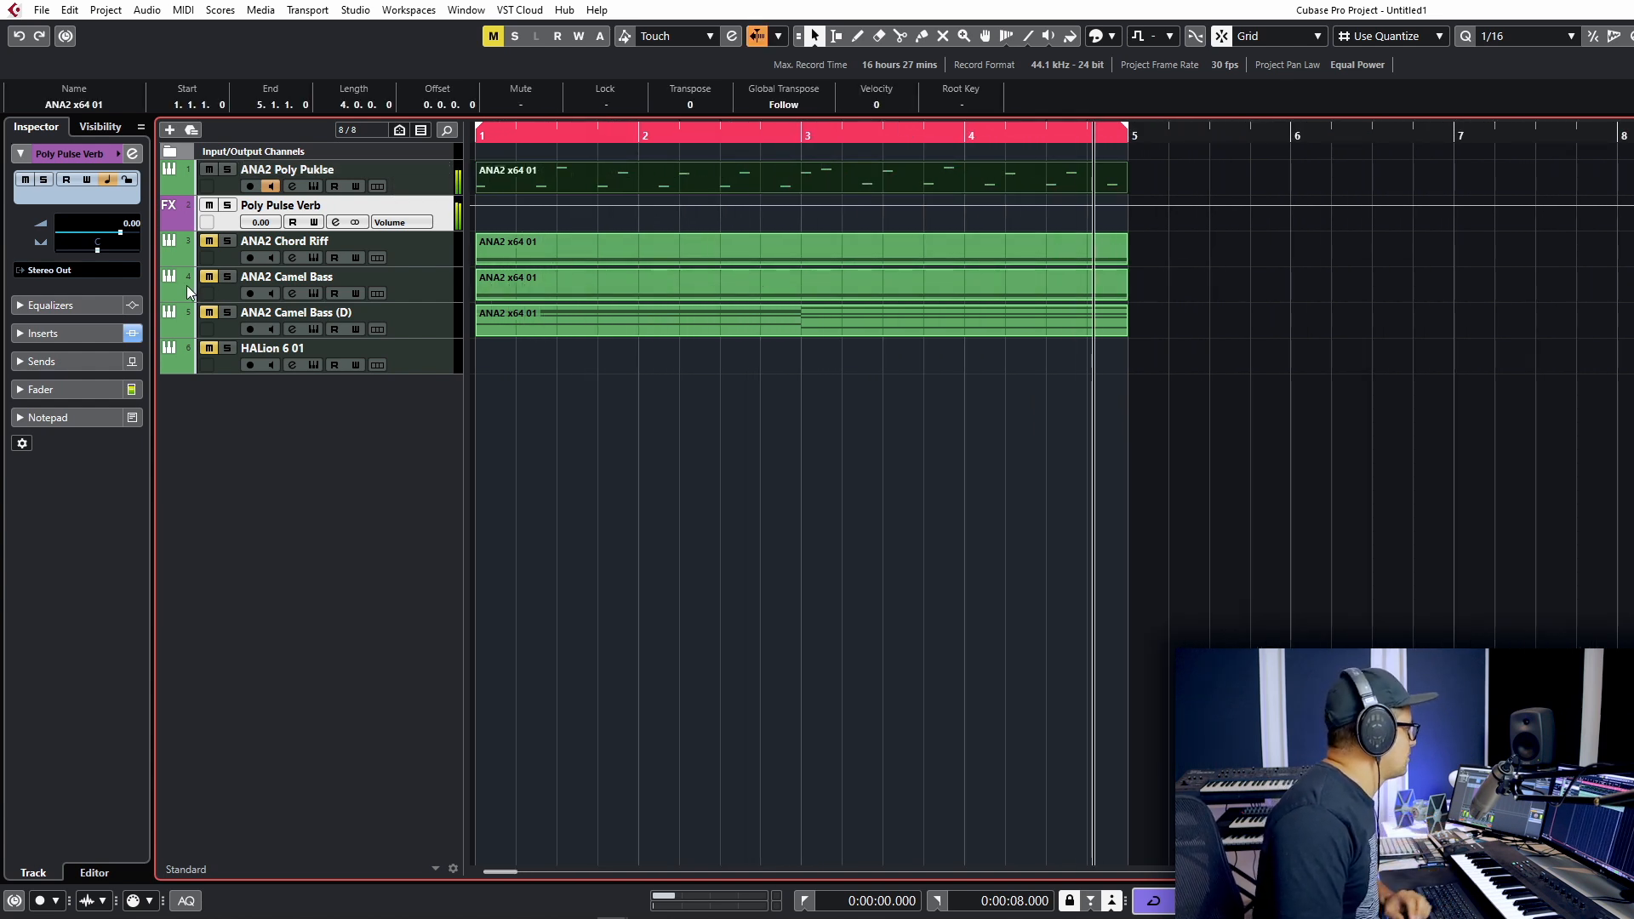
click(336, 222)
click(429, 471)
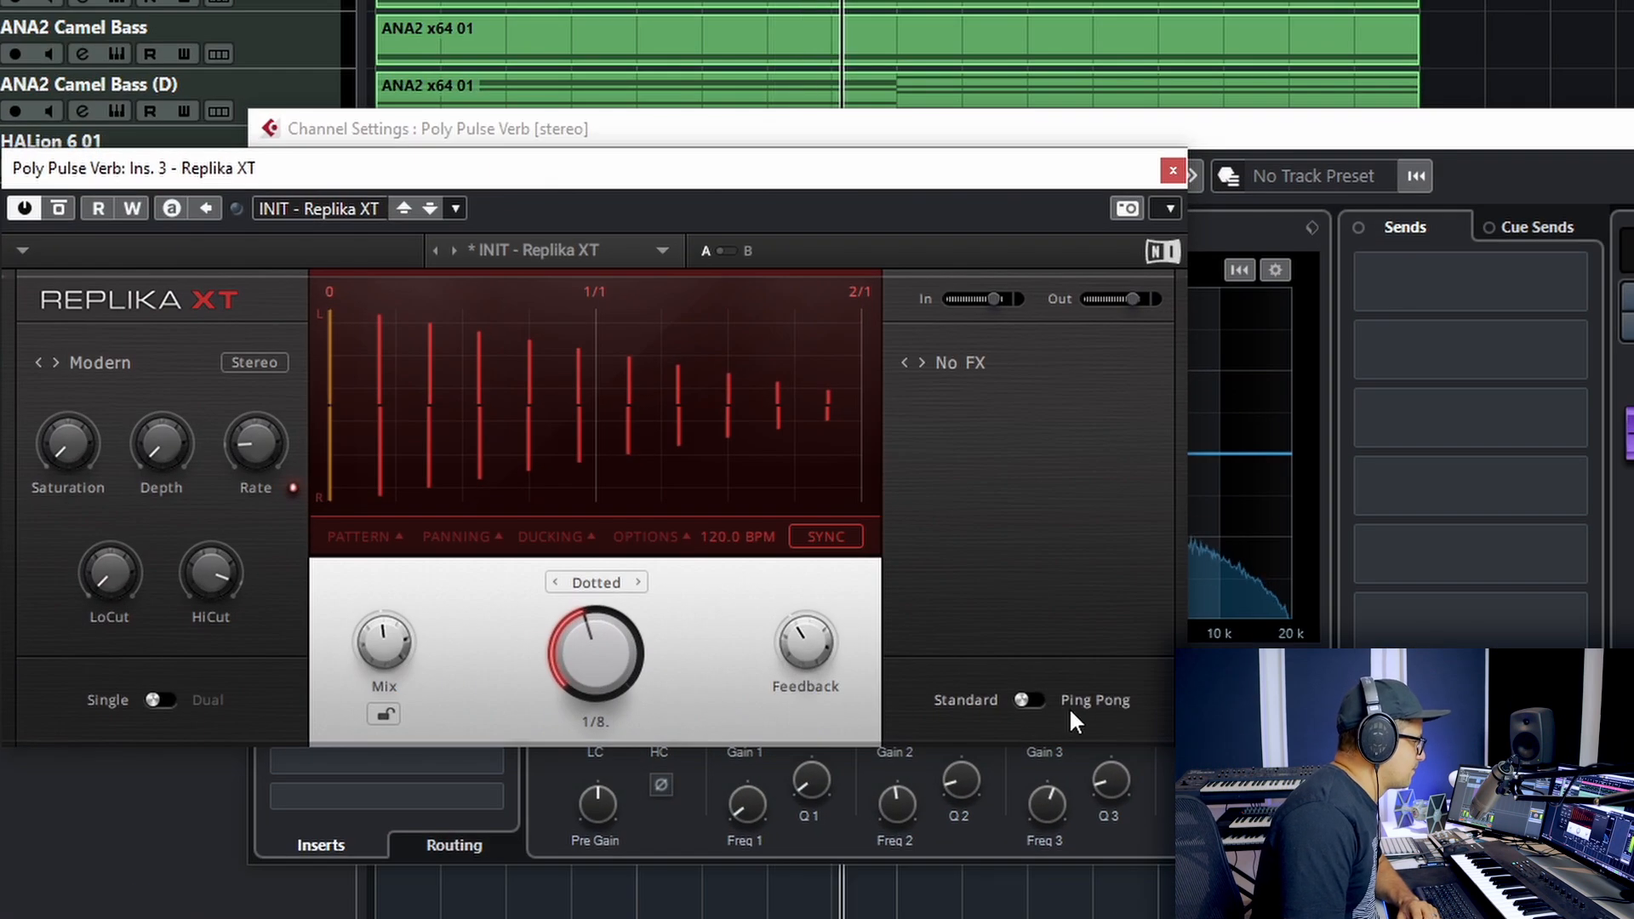
click(1031, 700)
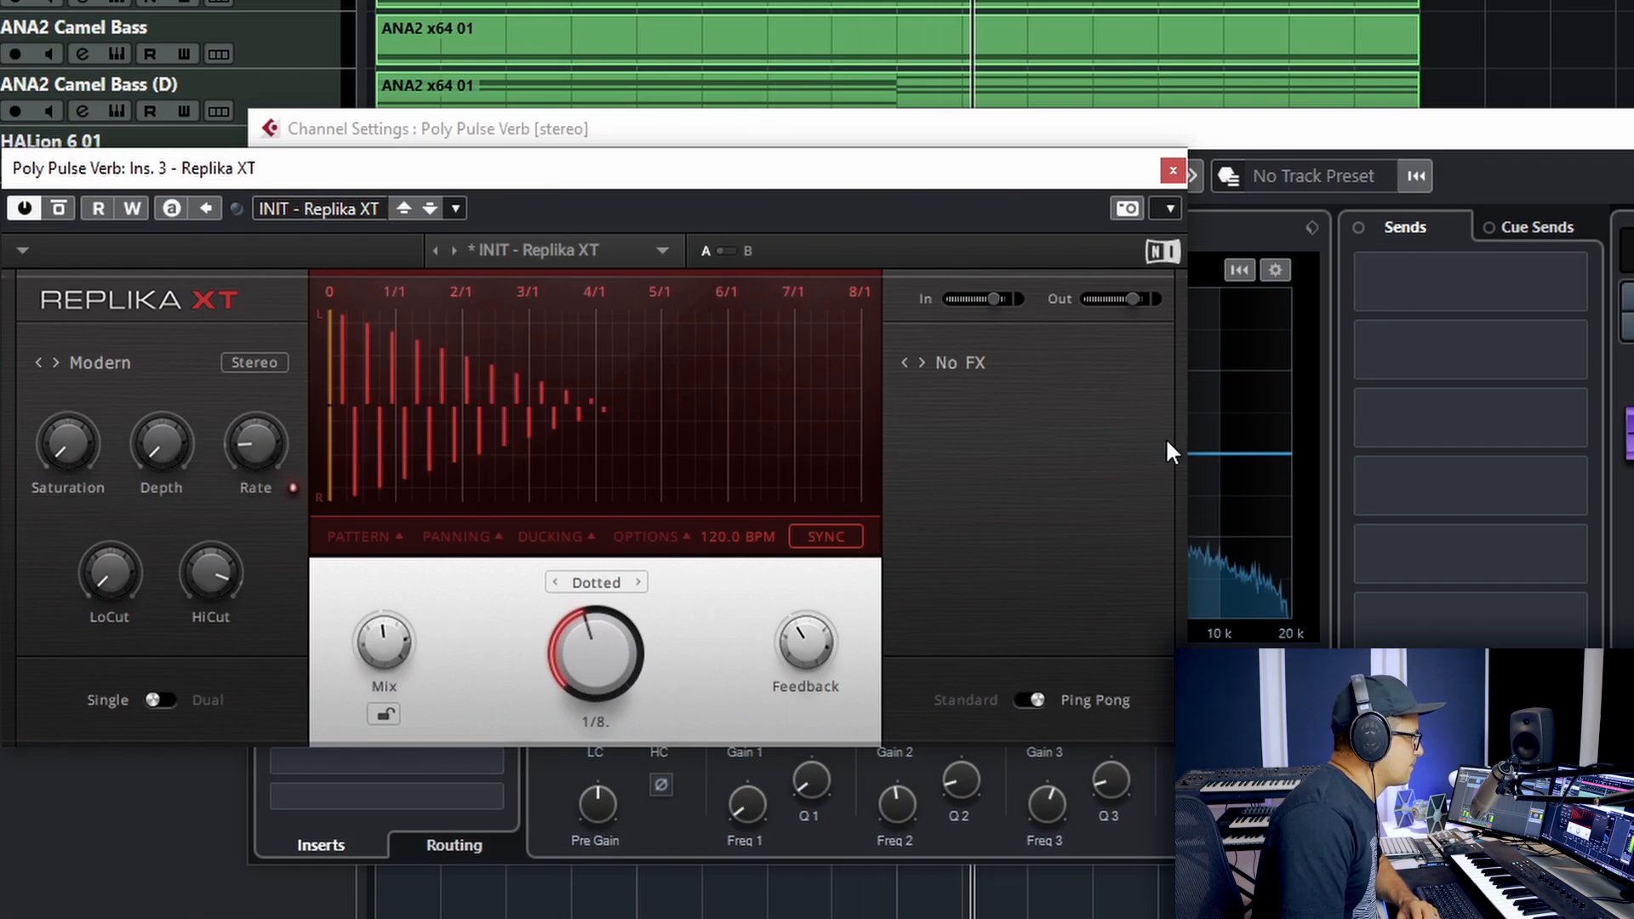
click(1173, 171)
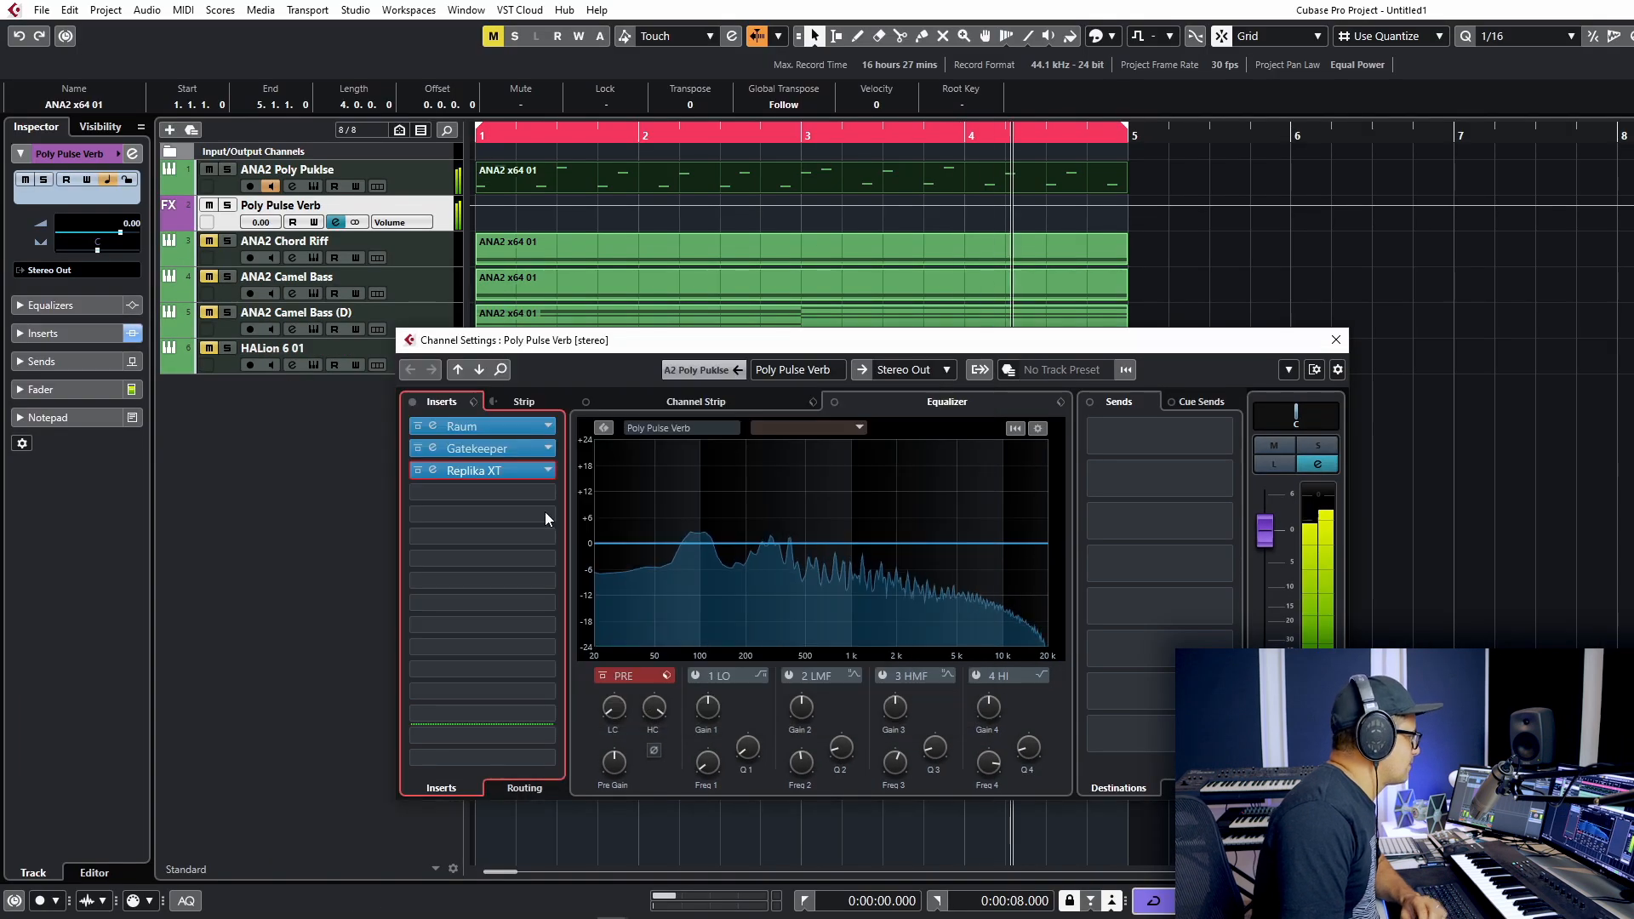
Insert Godfazer after Replika XT on the Poly Pulse Verb channel and set its FX dry/wet to 28/72
click(442, 376)
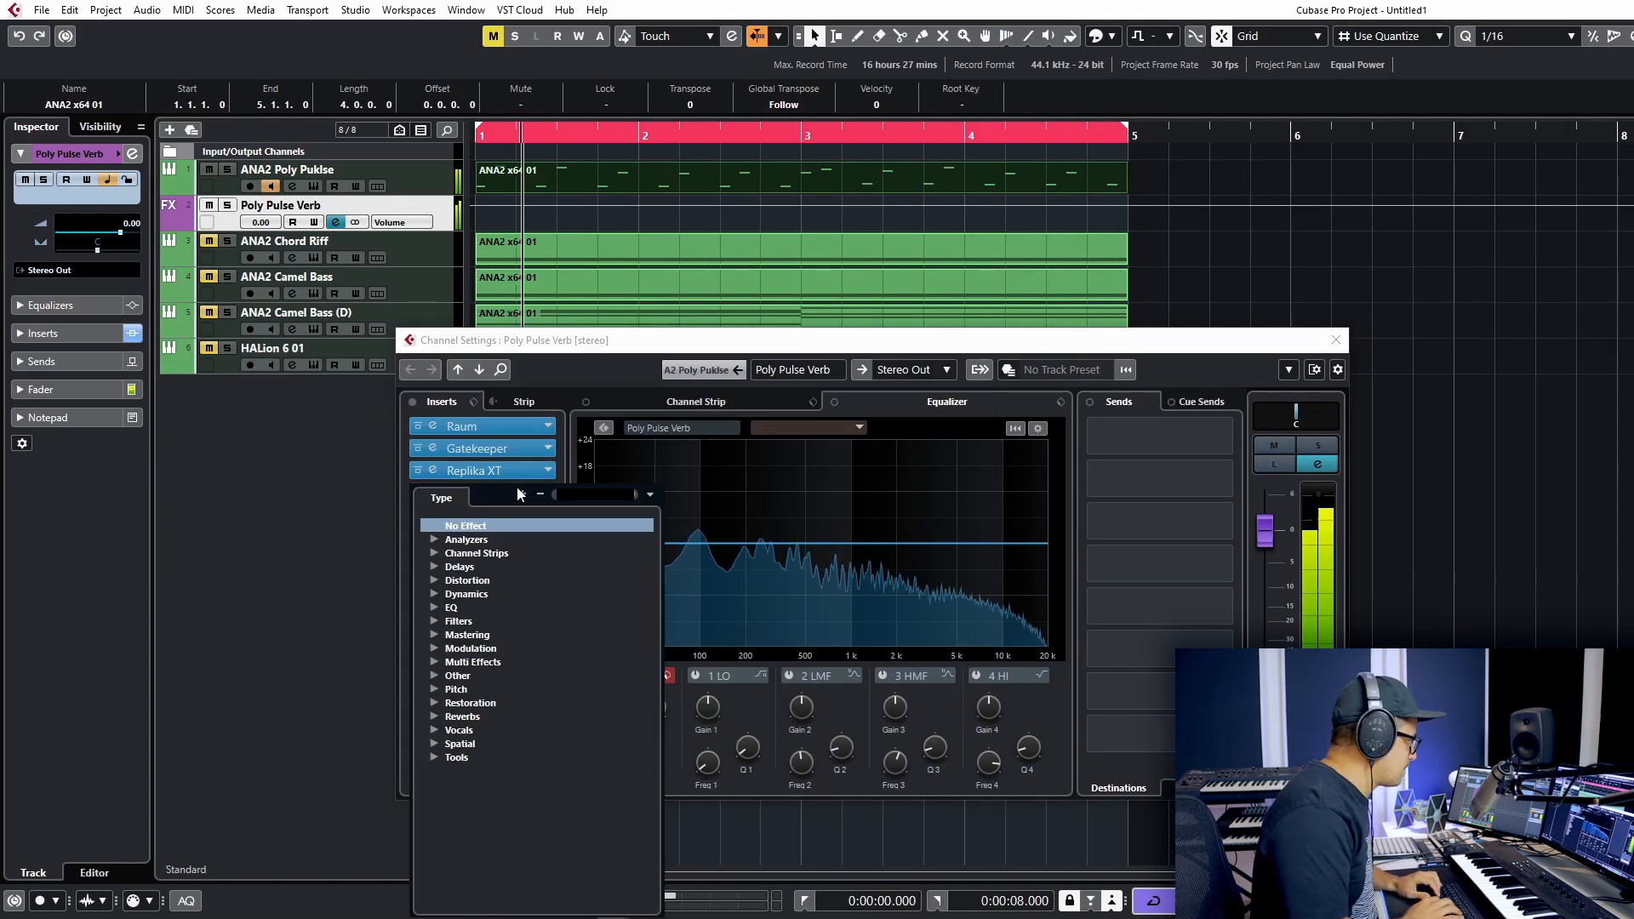
text(god)
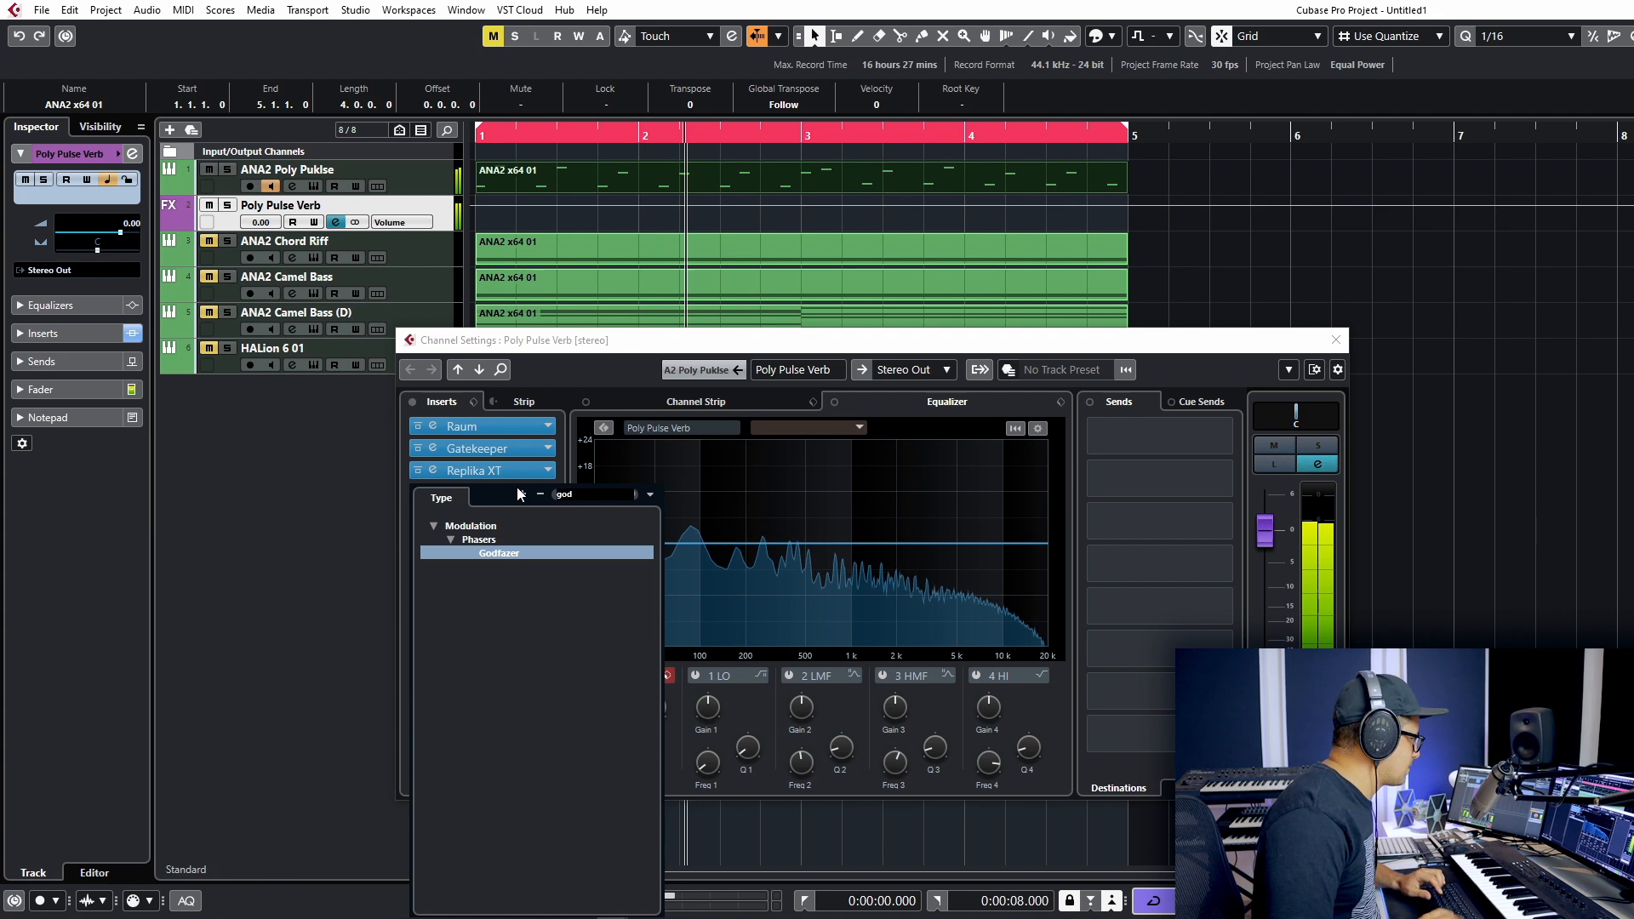
key(Return)
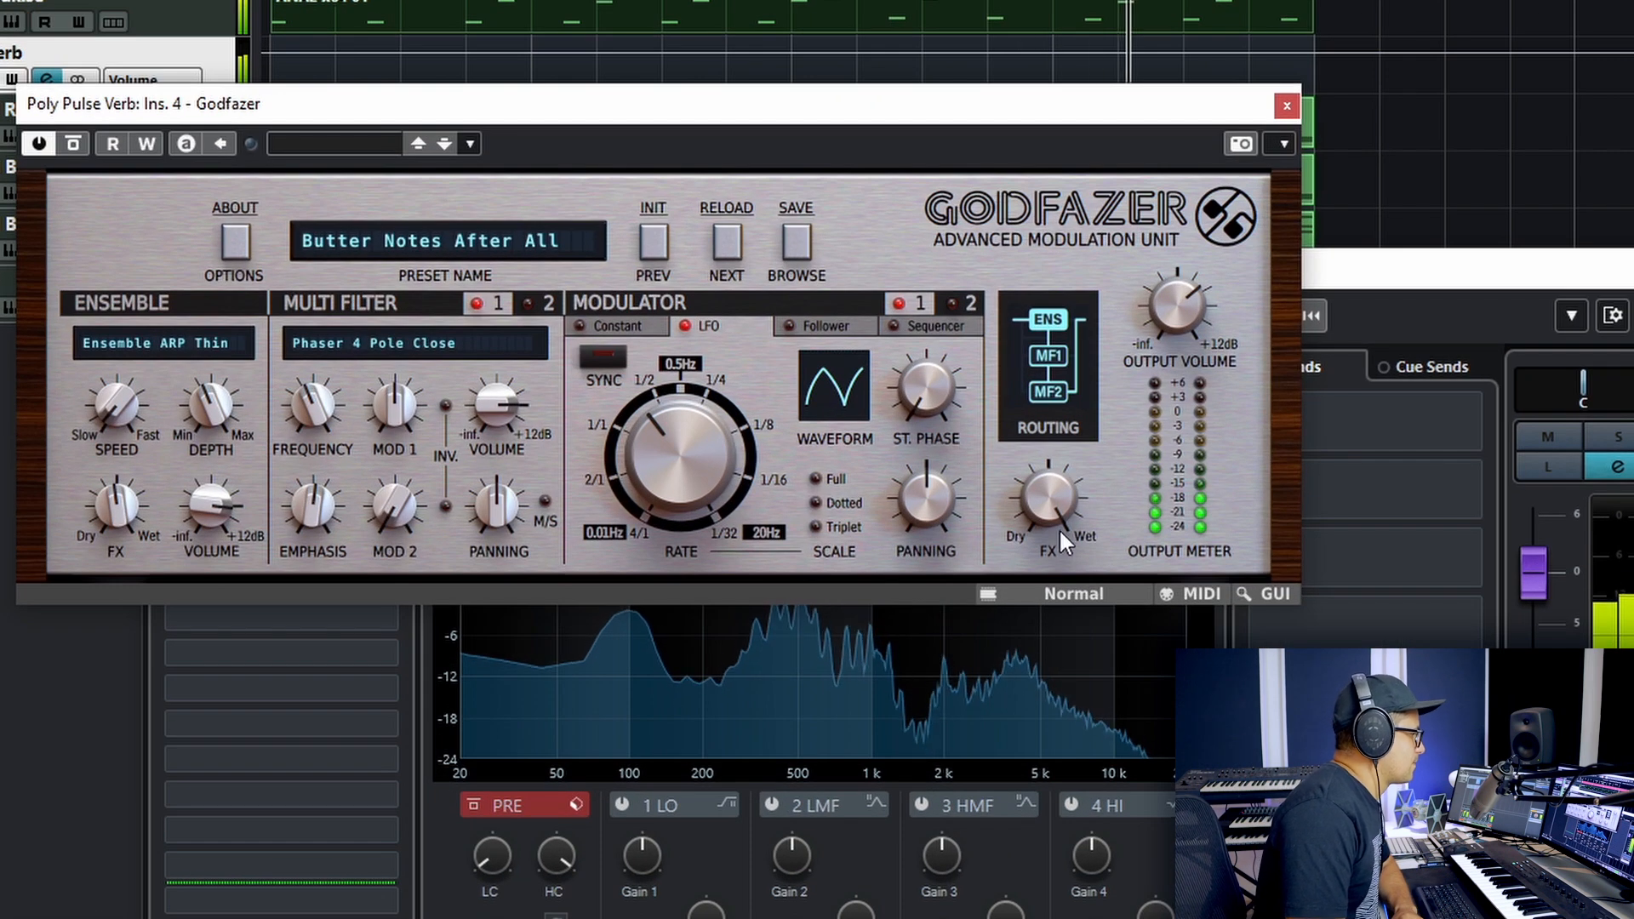
drag(1058, 527, 1064, 615)
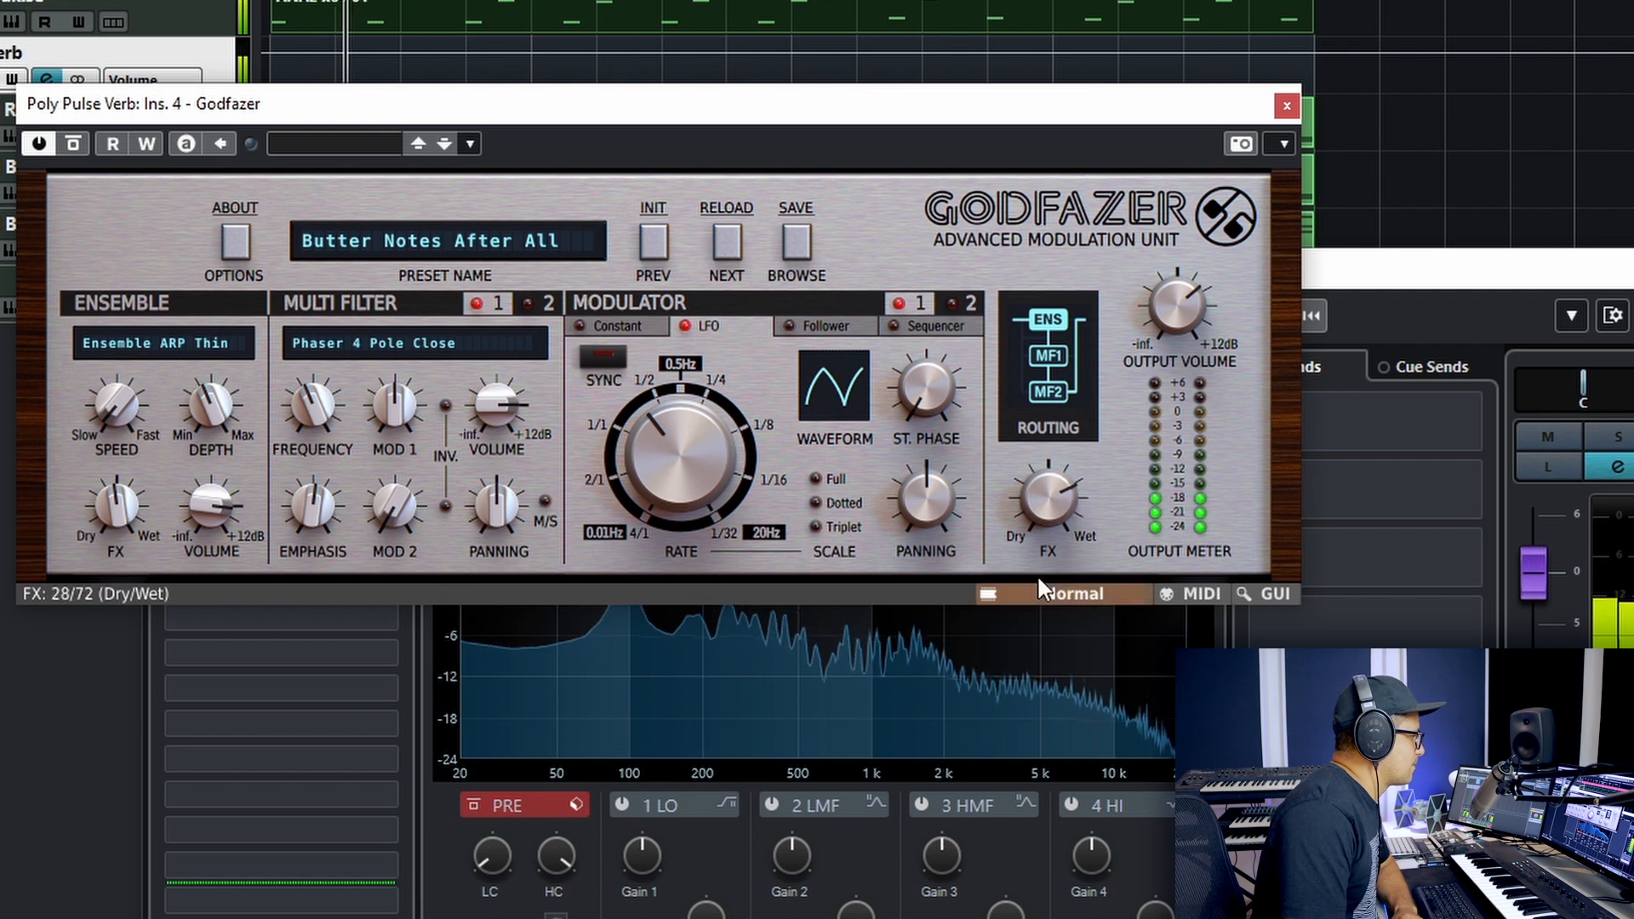
click(1287, 106)
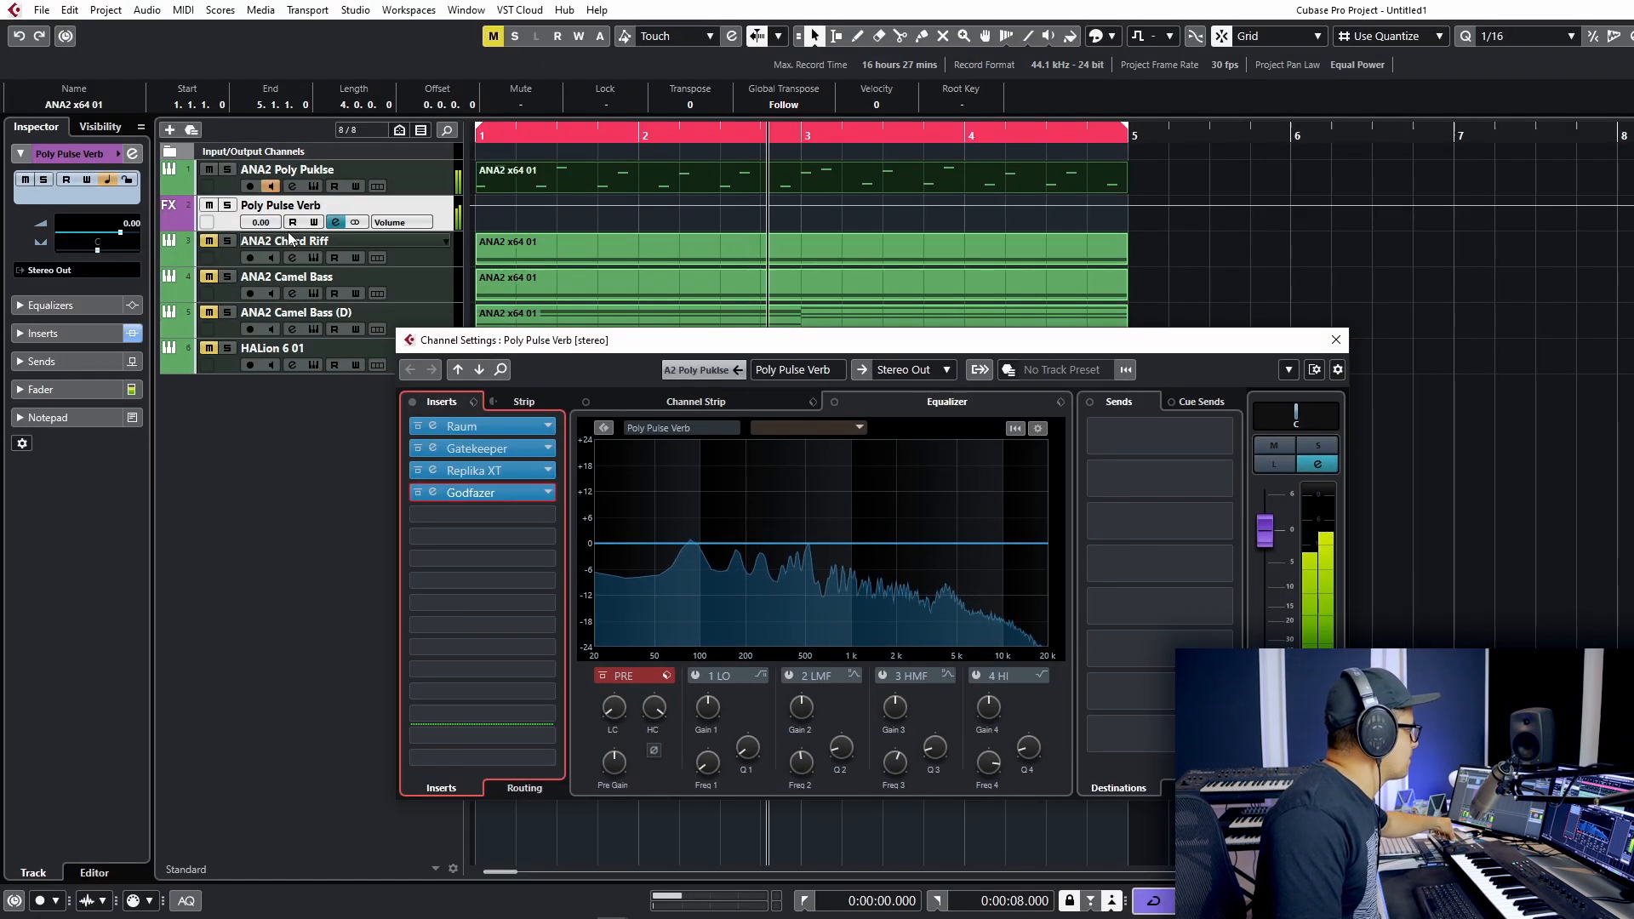
Adjust the ANA2 Poly Puklse track's send level to the Poly Pulse Verb channel
key(Up)
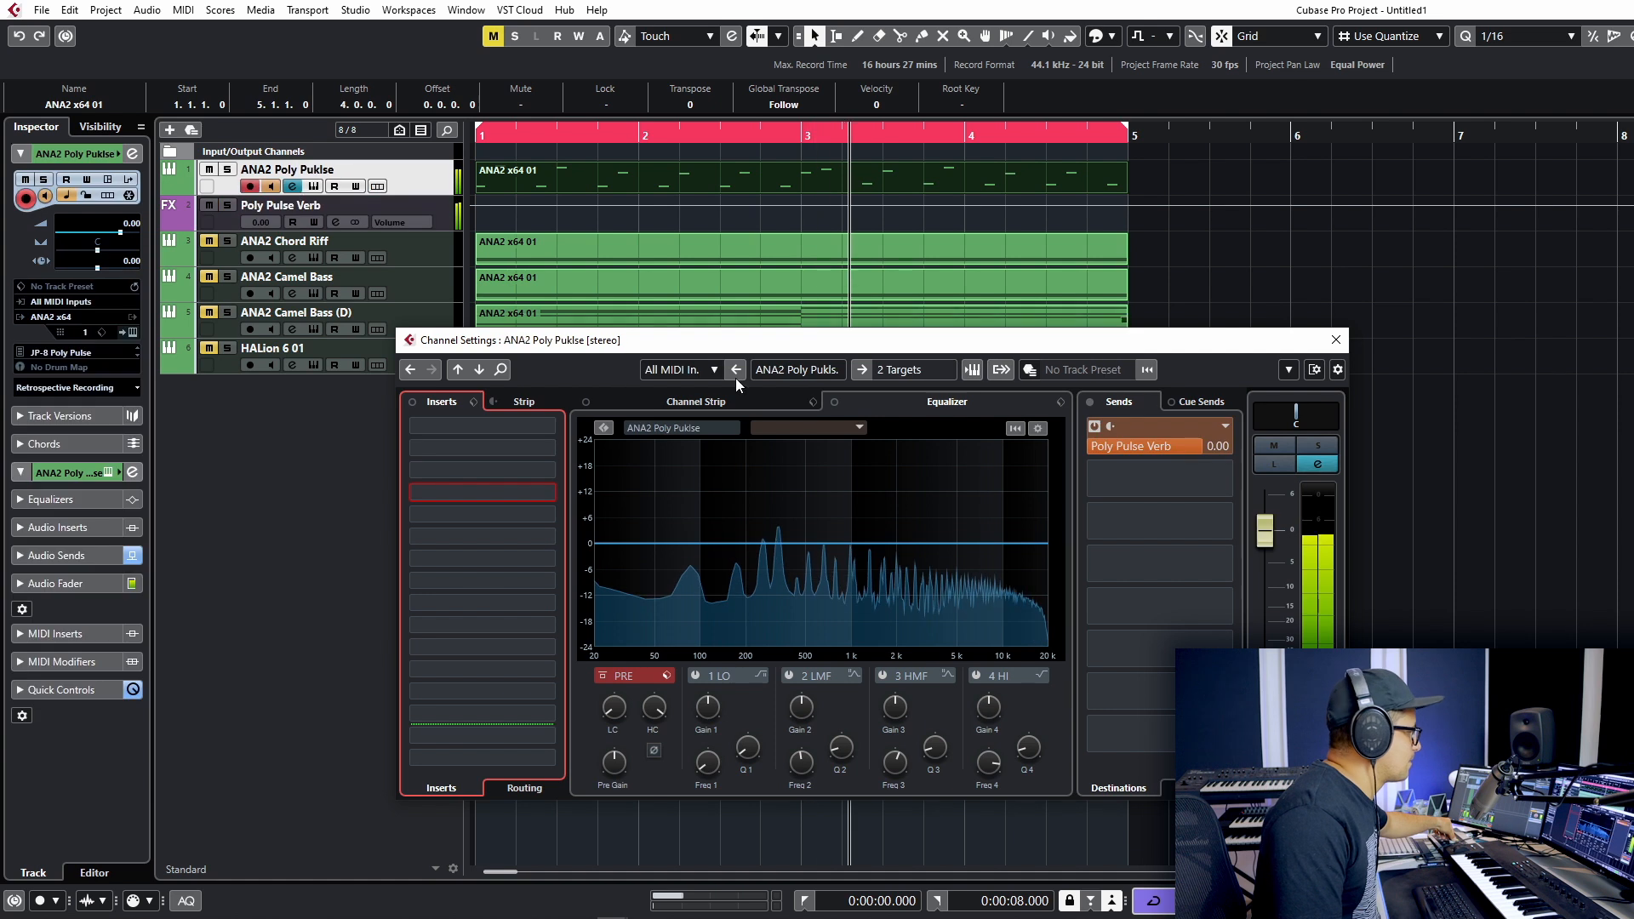
drag(1216, 458, 1237, 458)
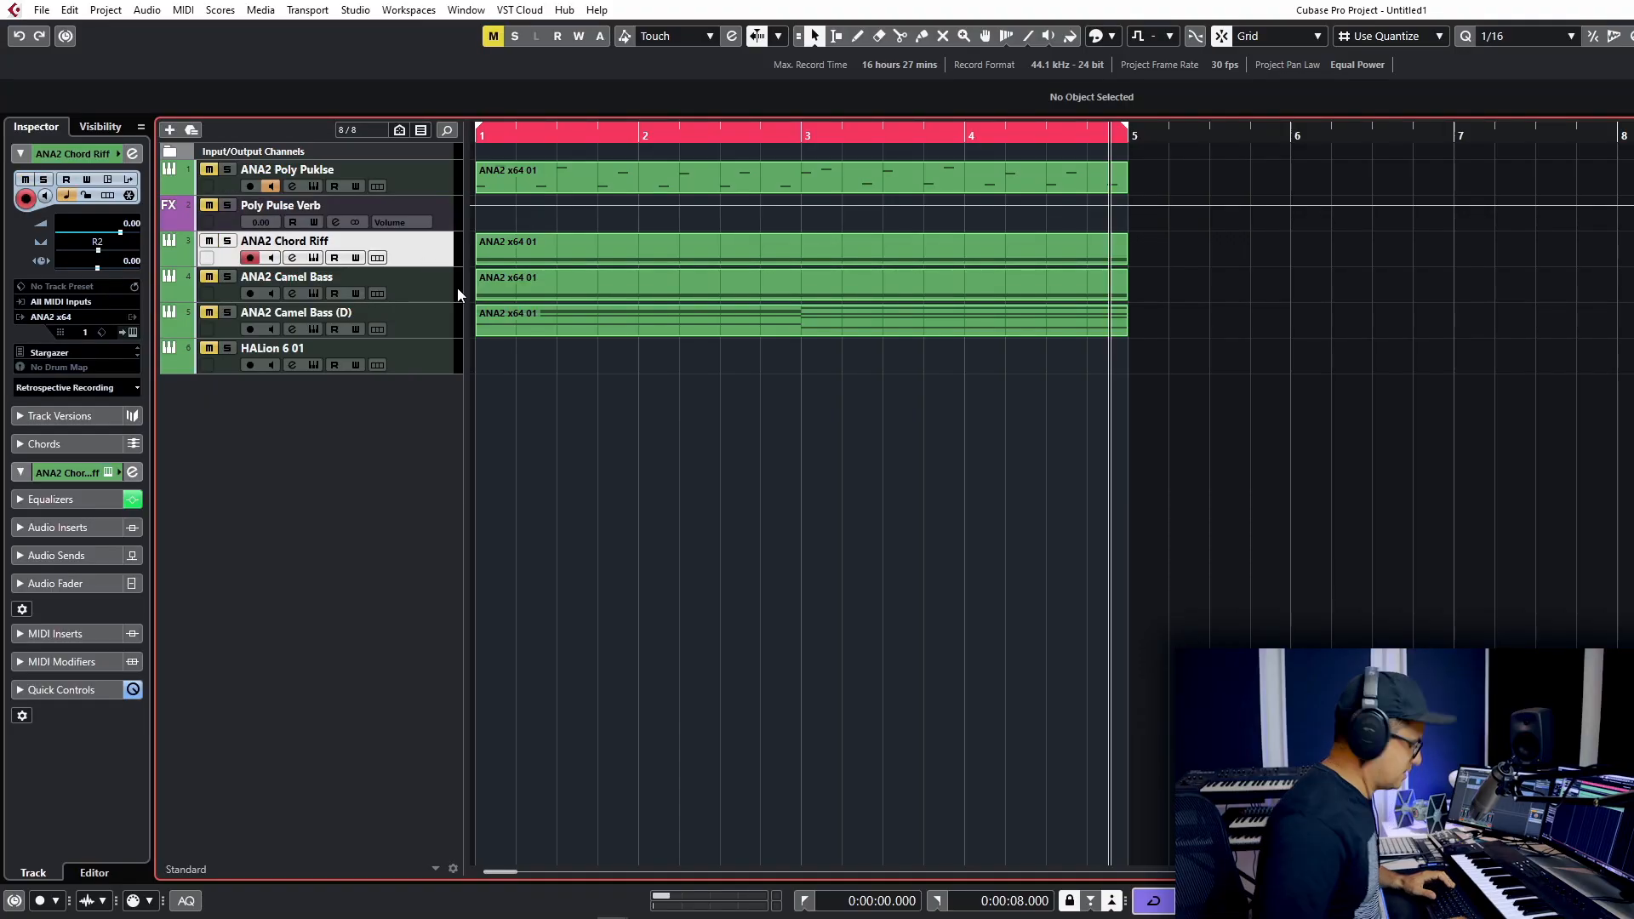
Audition the ANA2 Chord Riff track and add an FX channel to it with the Repeater delay as its effect
key(space)
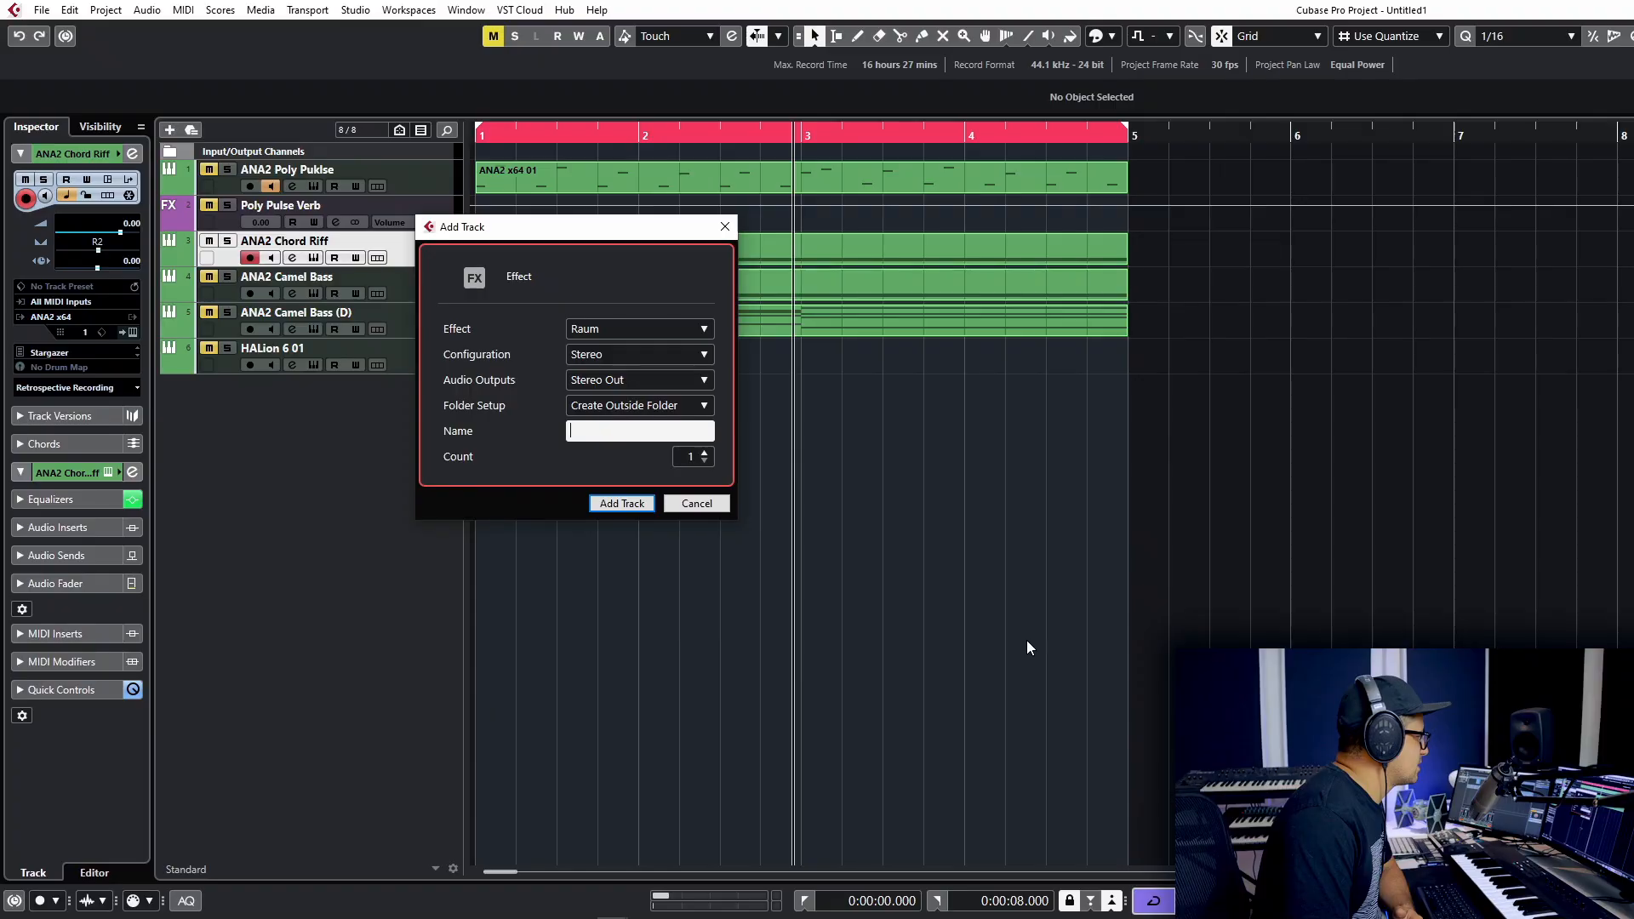
click(602, 330)
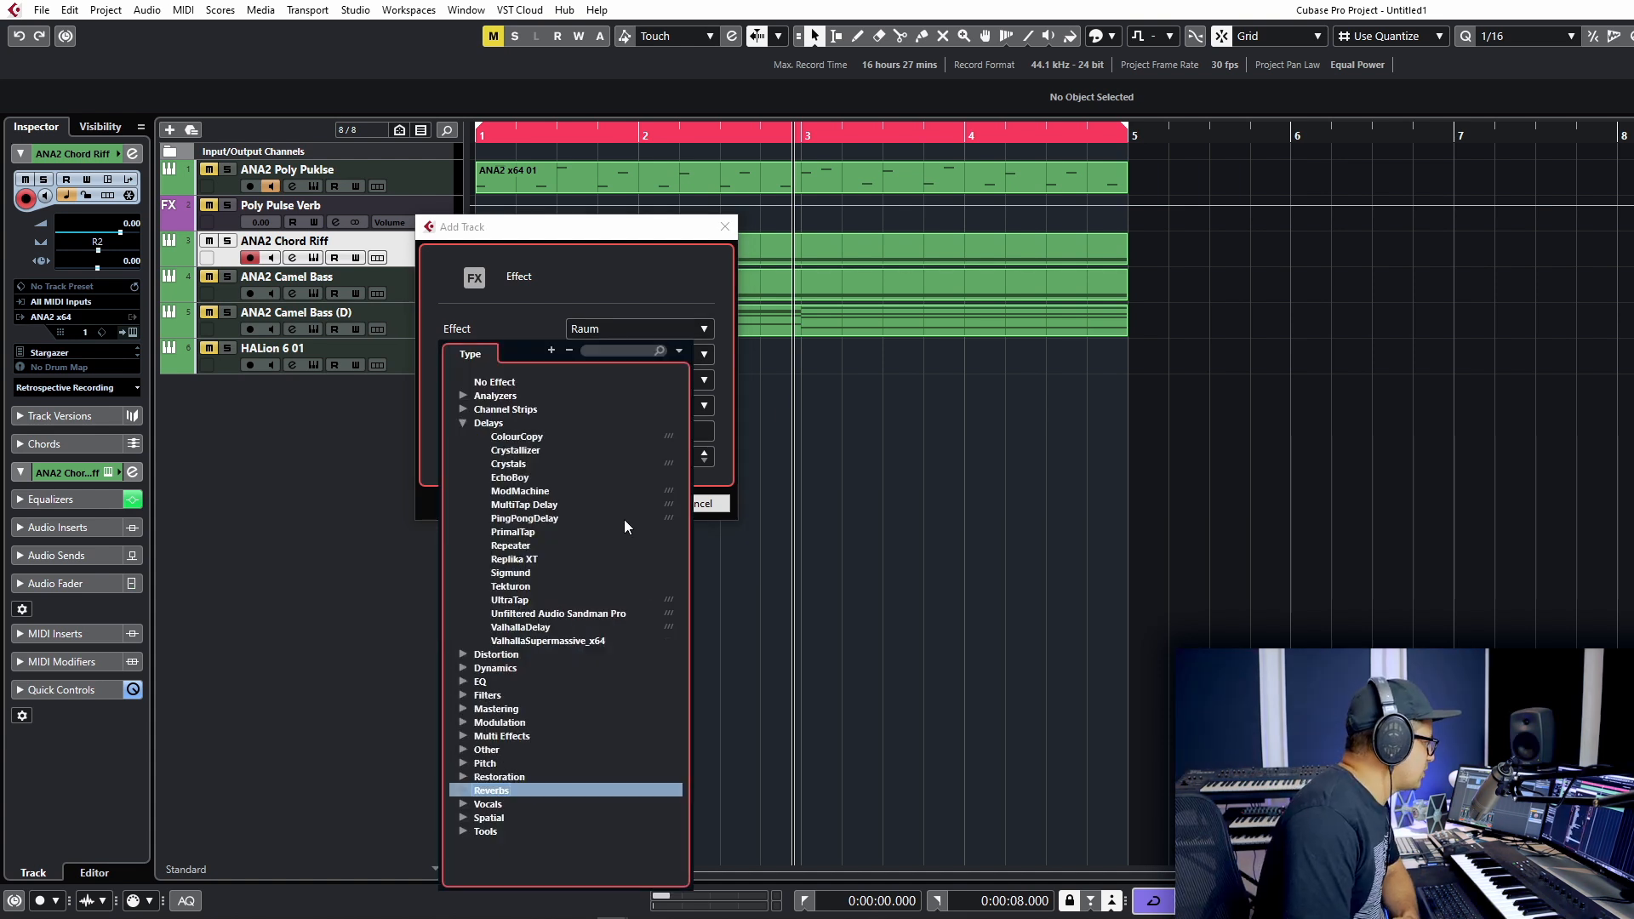
click(506, 546)
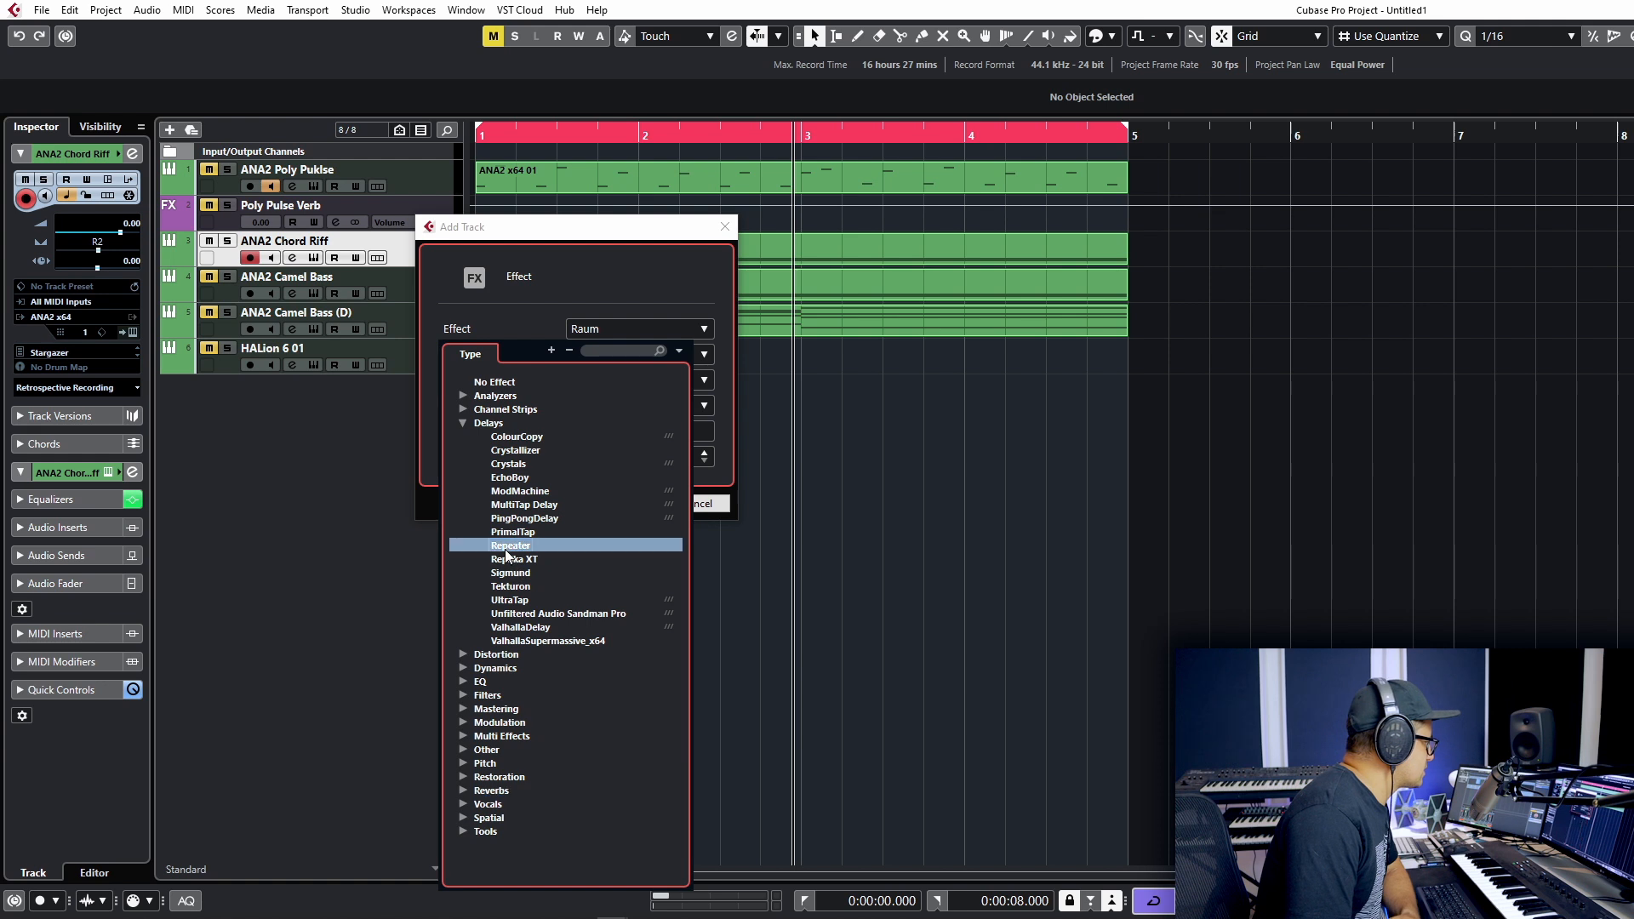
click(615, 502)
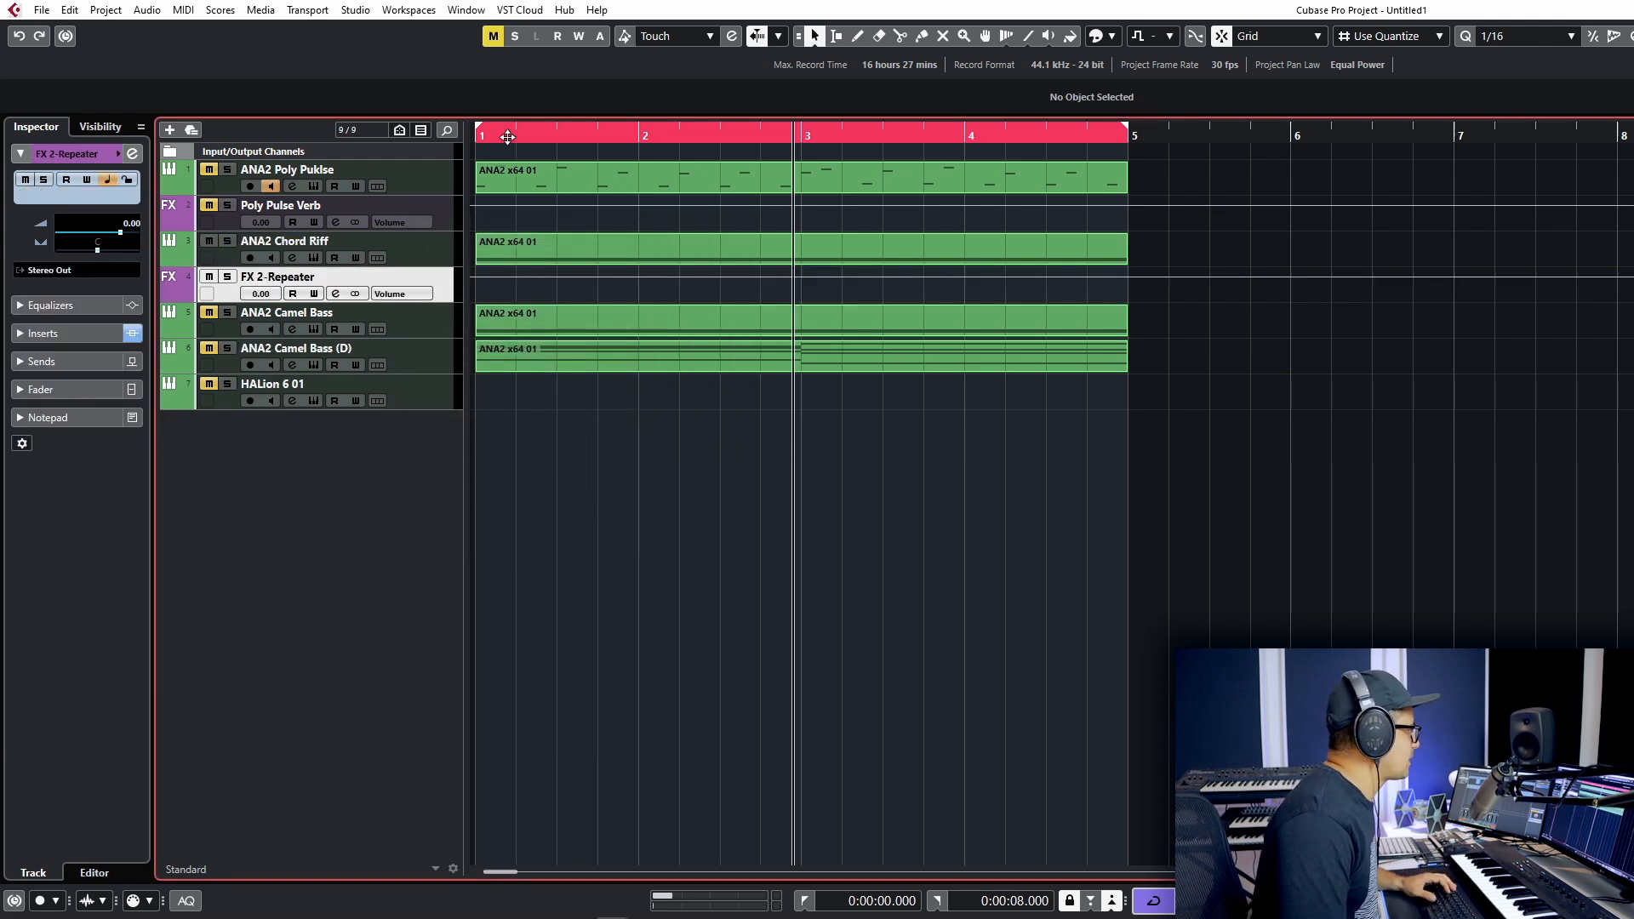
Play the loop and lower the linked feedback of the Repeater delay on the FX 2-Repeater channel
key(space)
click(336, 294)
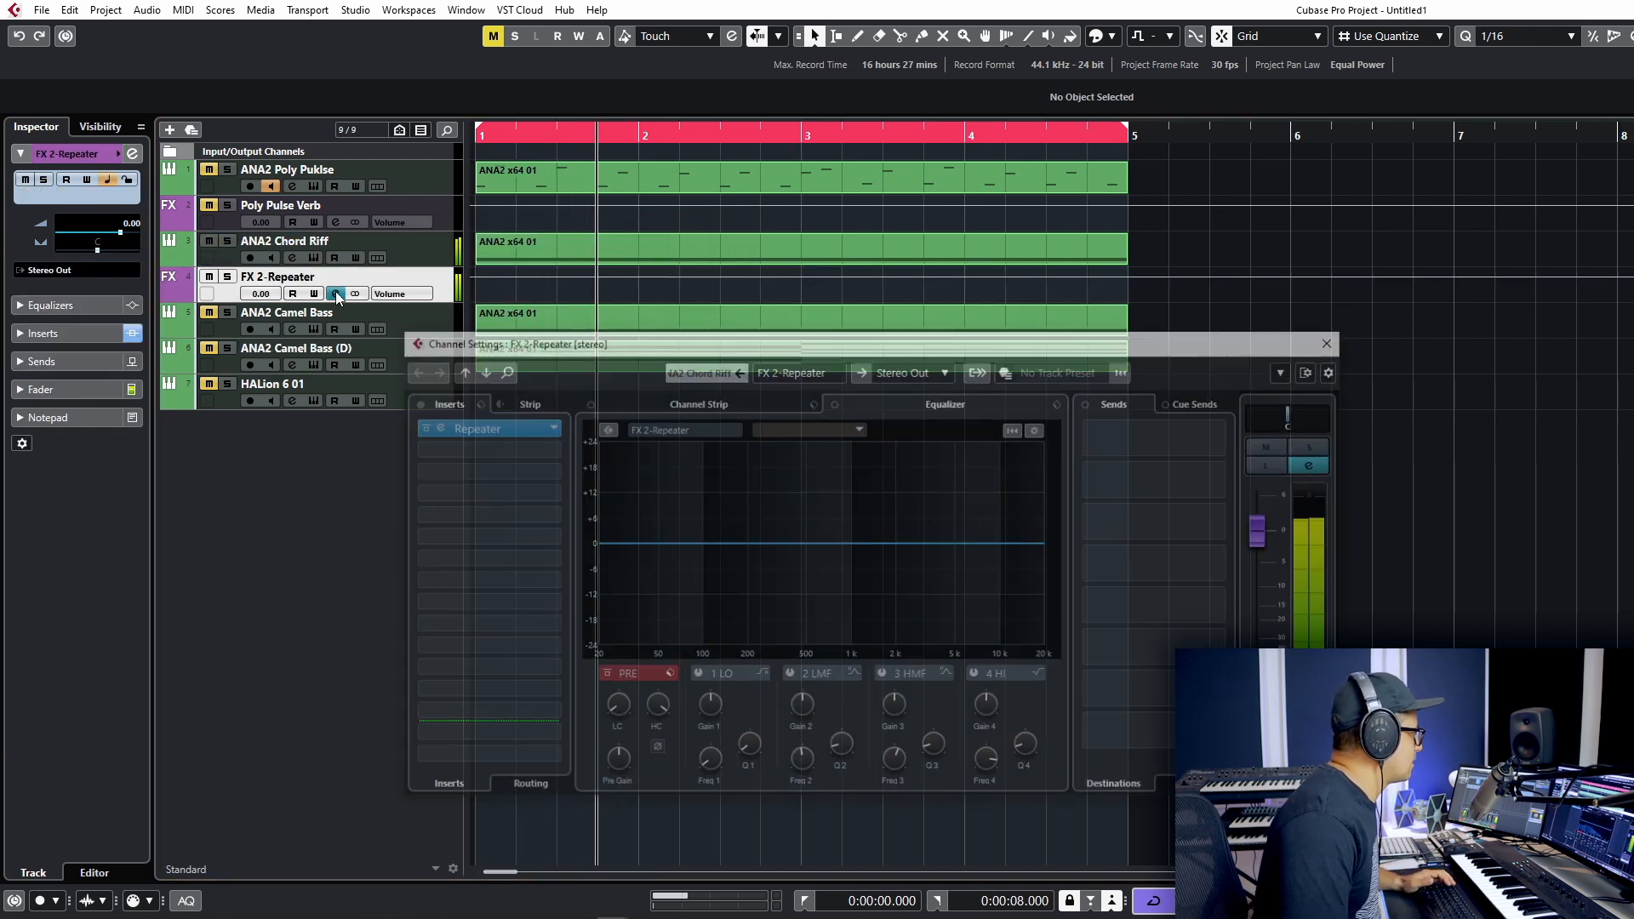
click(446, 425)
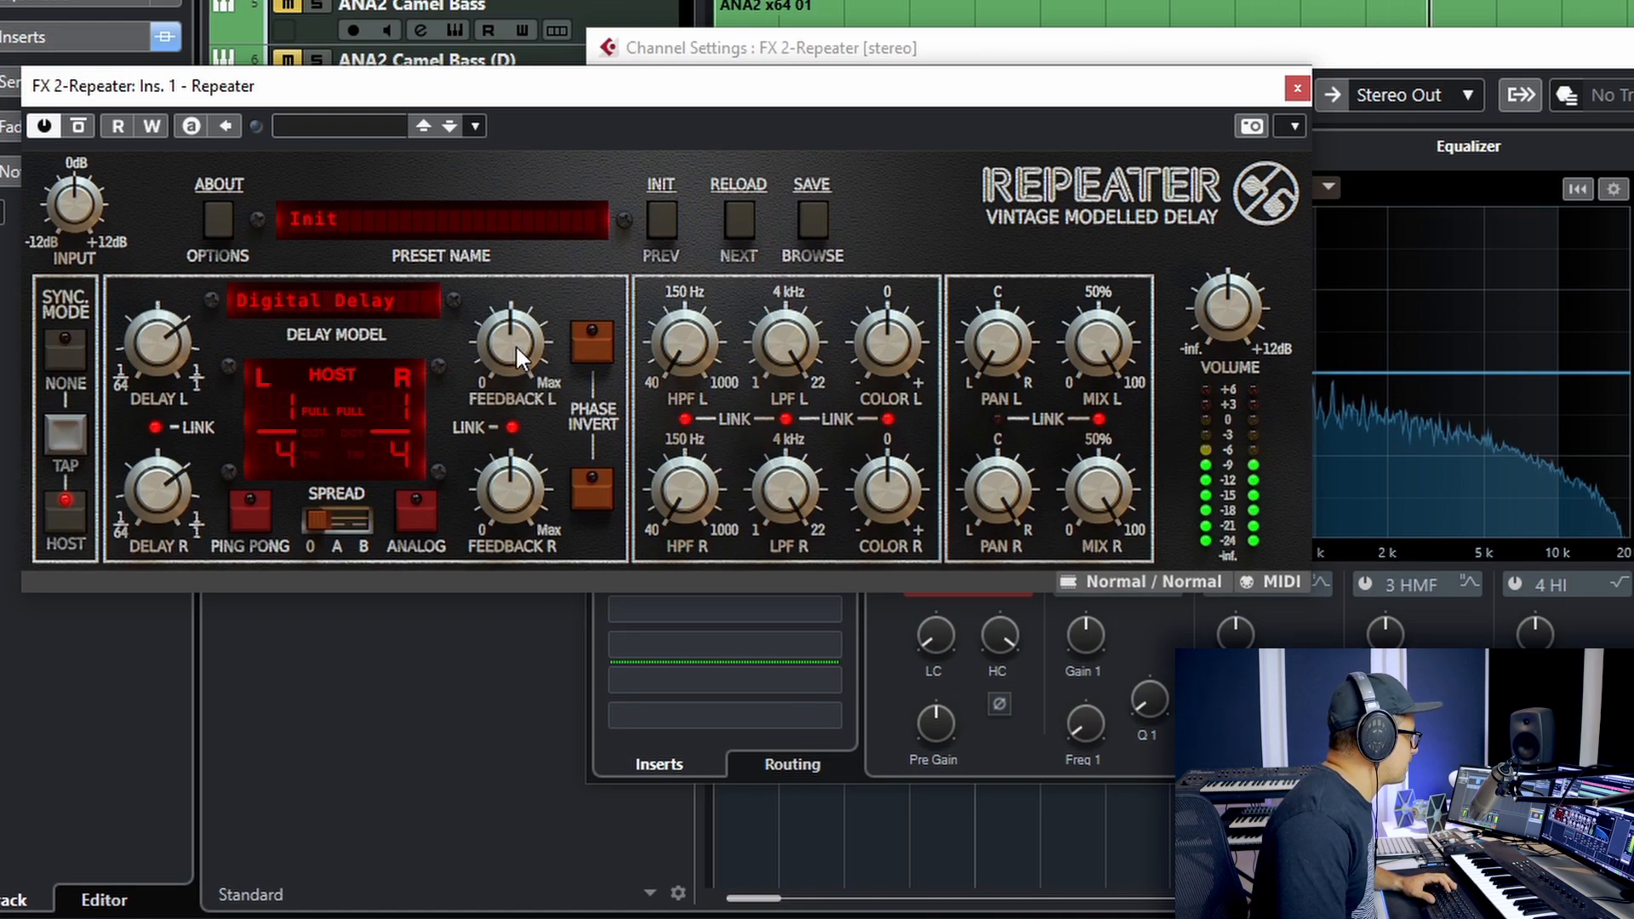
drag(519, 357, 521, 430)
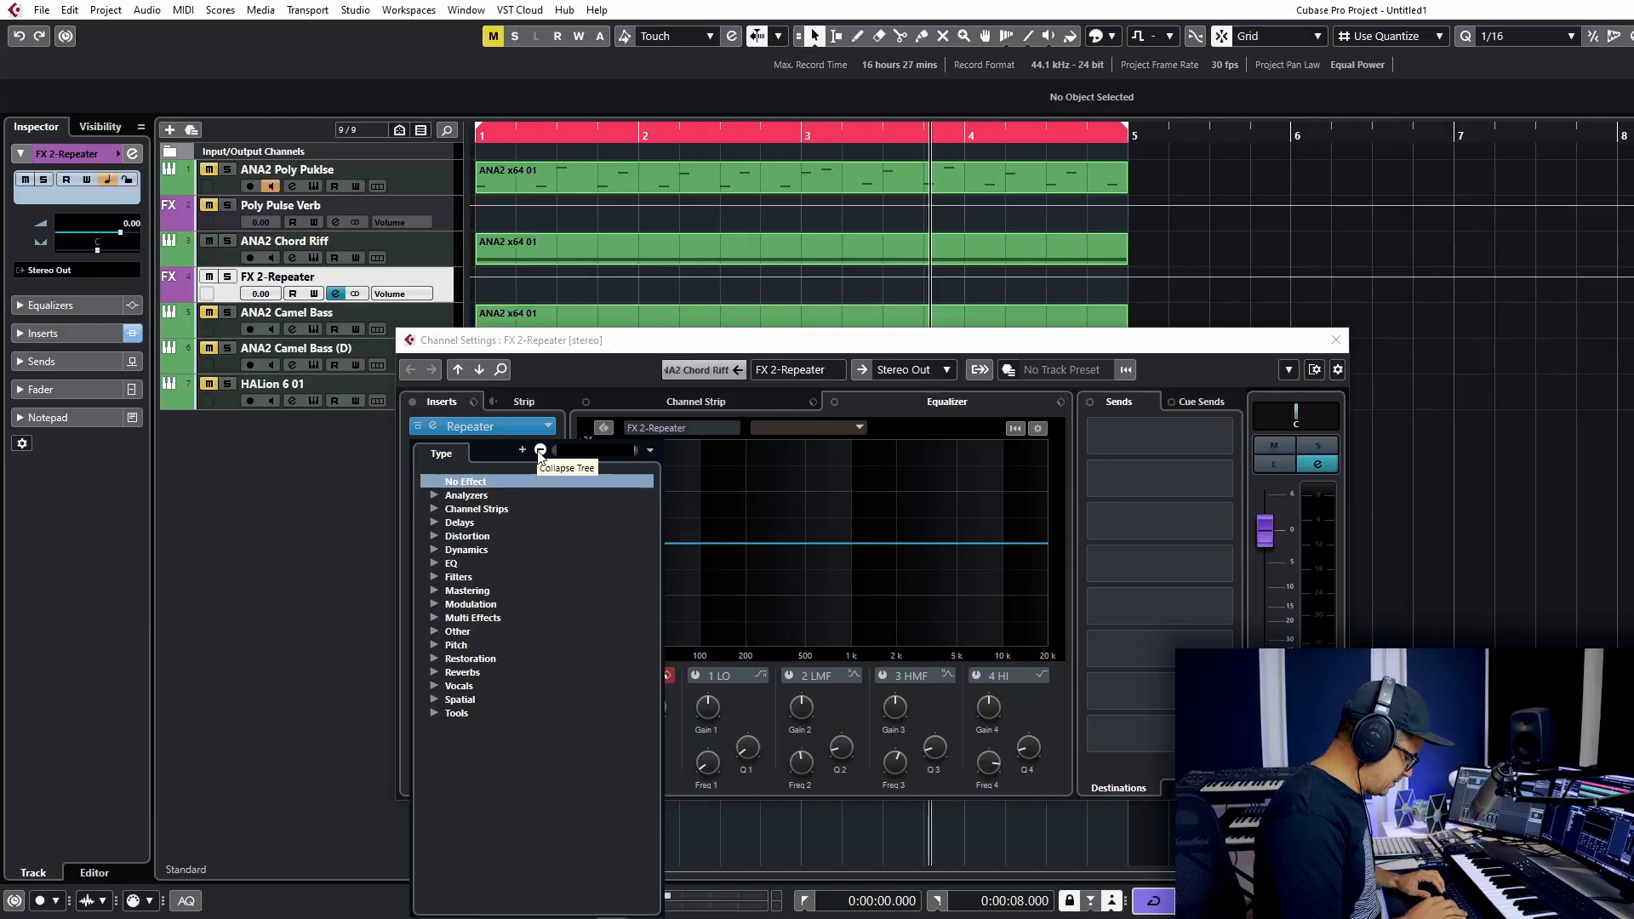
Insert Stutter Edit 2 after Repeater on the FX 2-Repeater channel and set its play mode to Auto
text(stut)
key(Return)
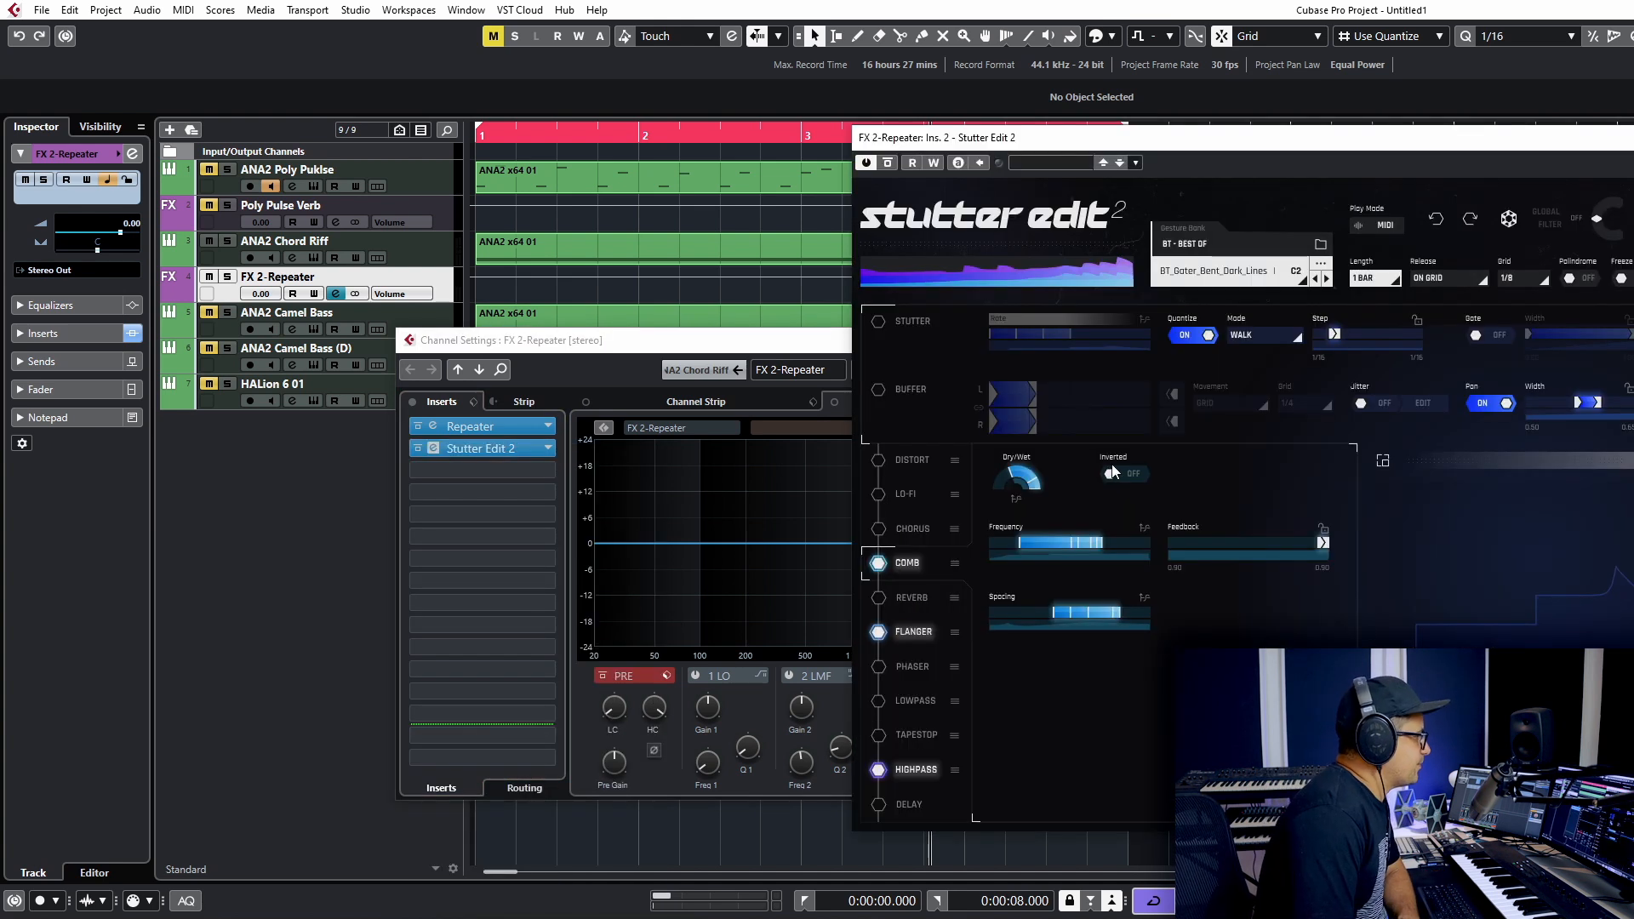
drag(1140, 141, 542, 128)
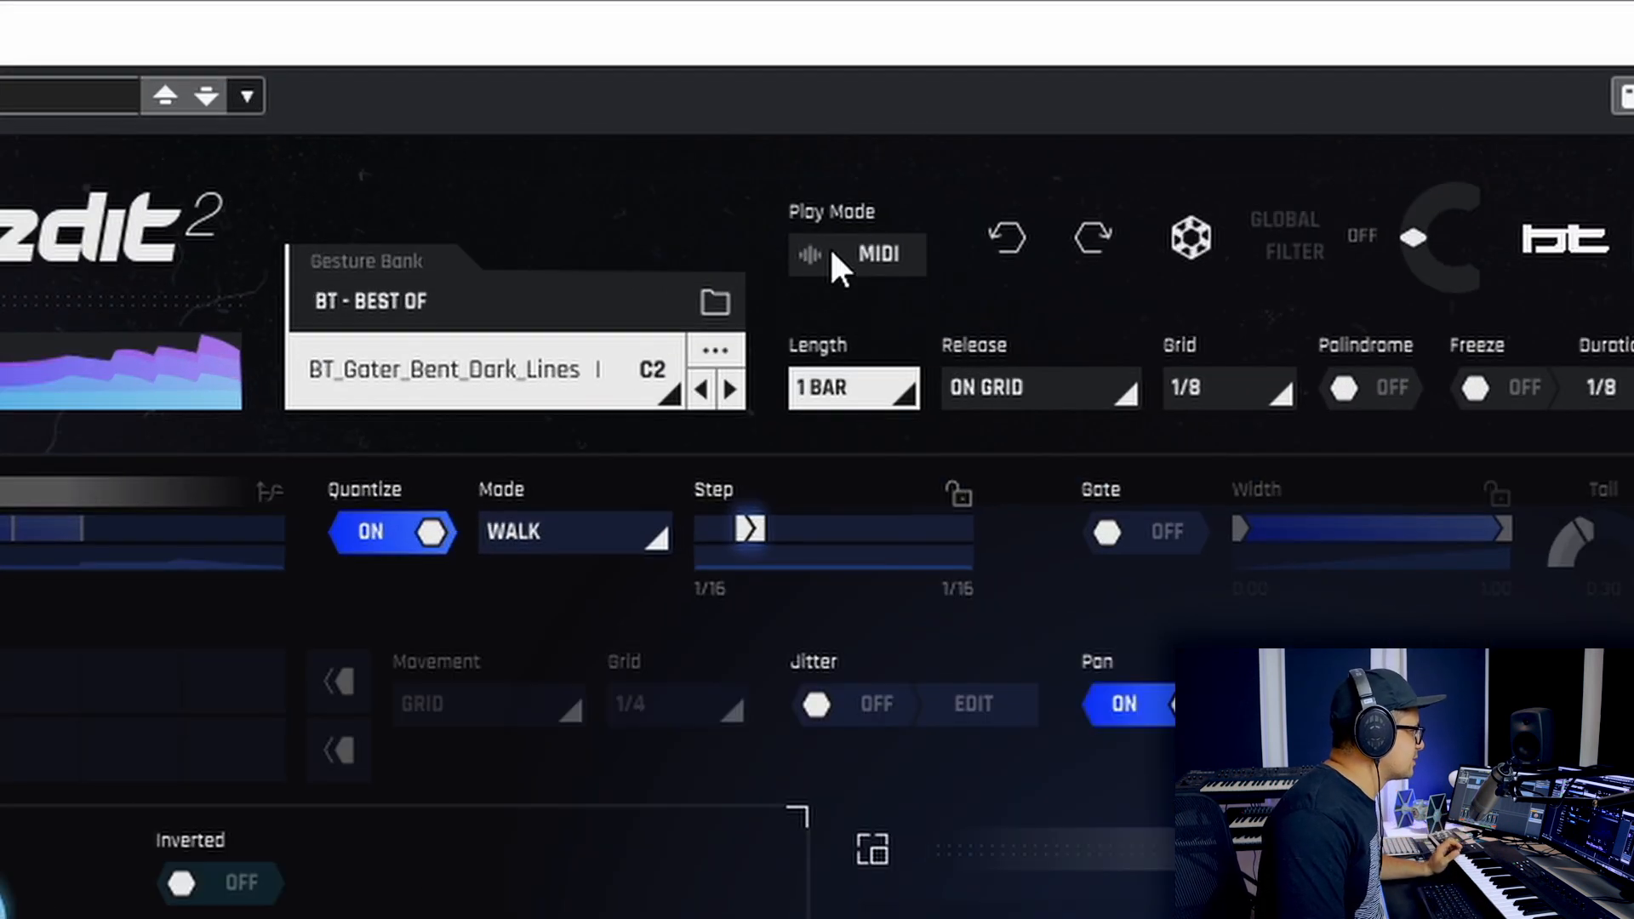
click(768, 207)
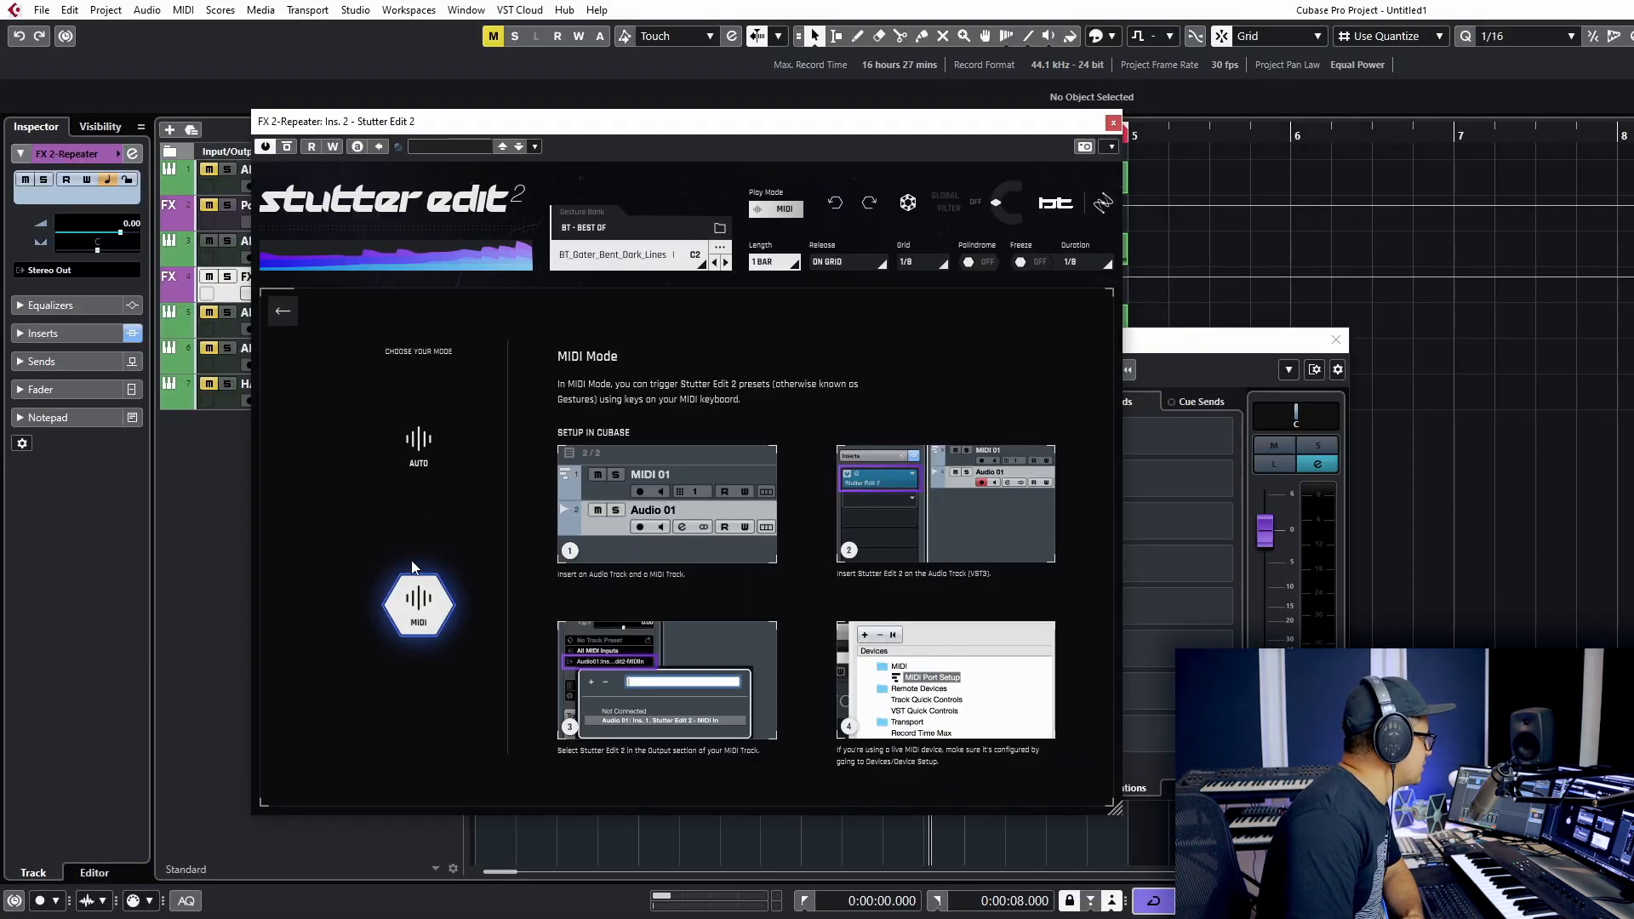
click(418, 451)
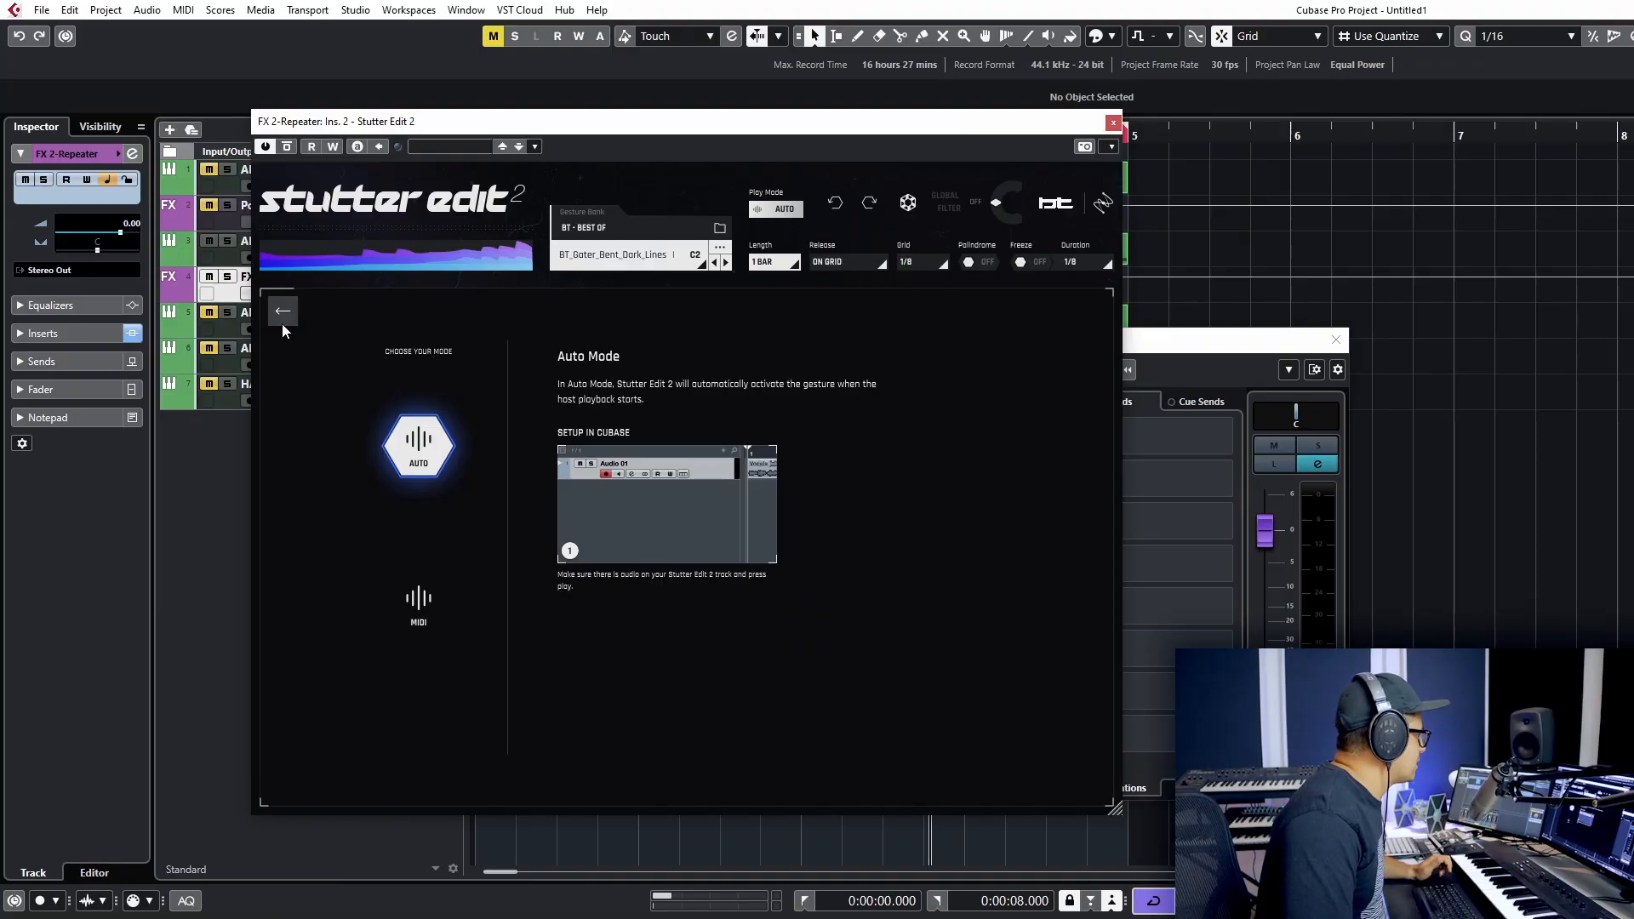
click(282, 312)
Browse the BT - BEST OF bank in Stutter Edit 2 and load the BT_Stutter_Chomps gesture
click(727, 264)
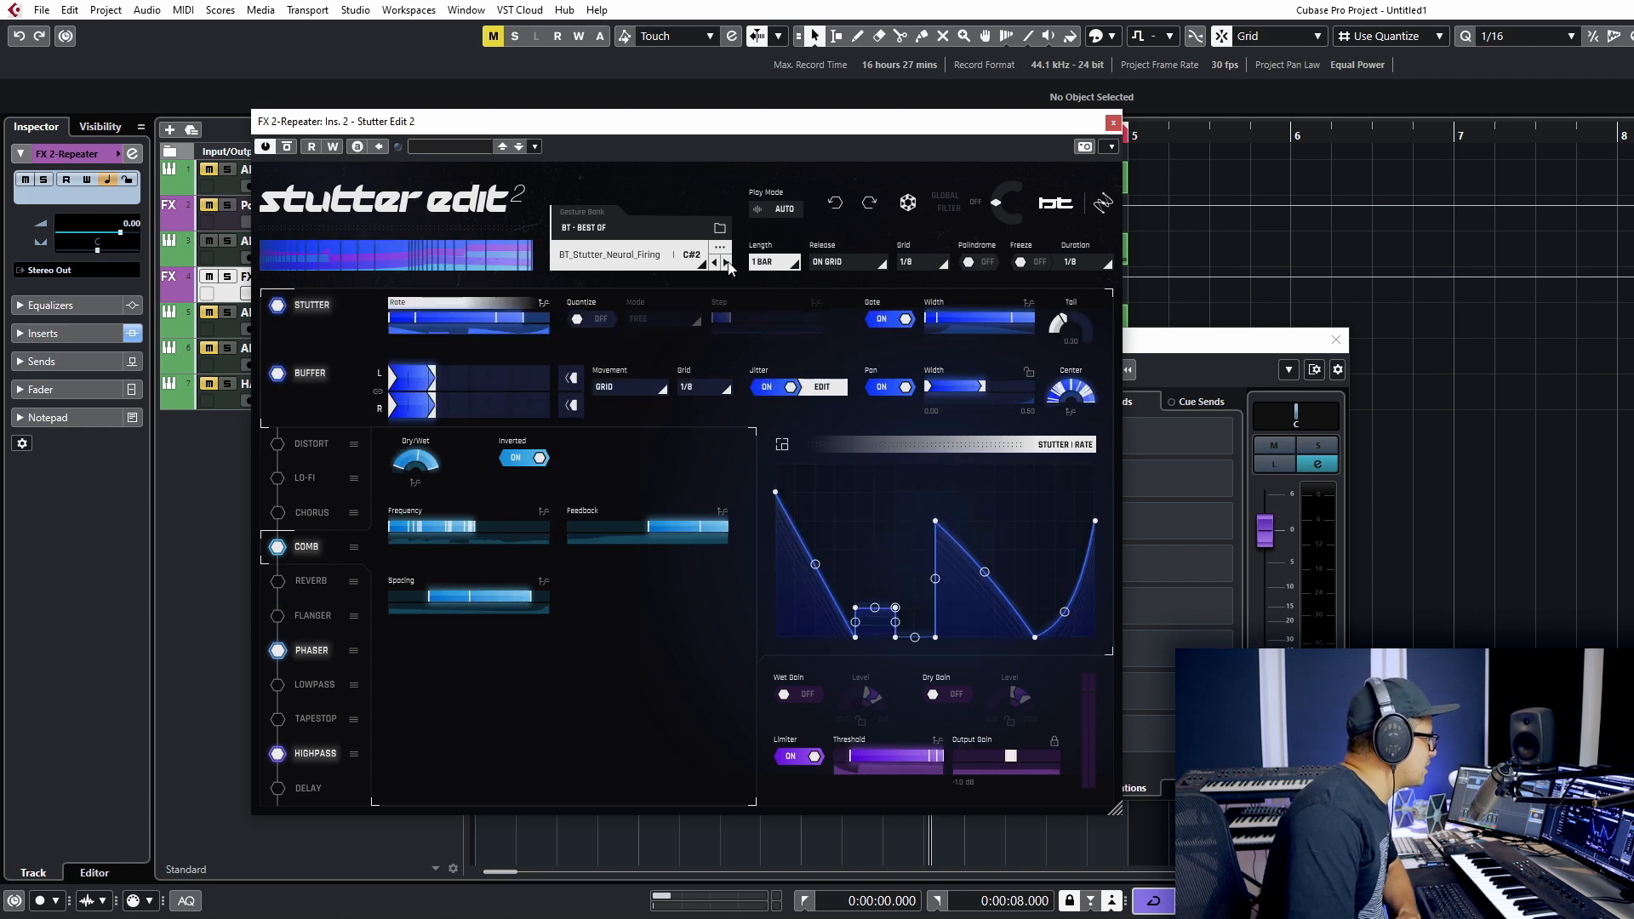
click(728, 264)
click(727, 264)
click(728, 264)
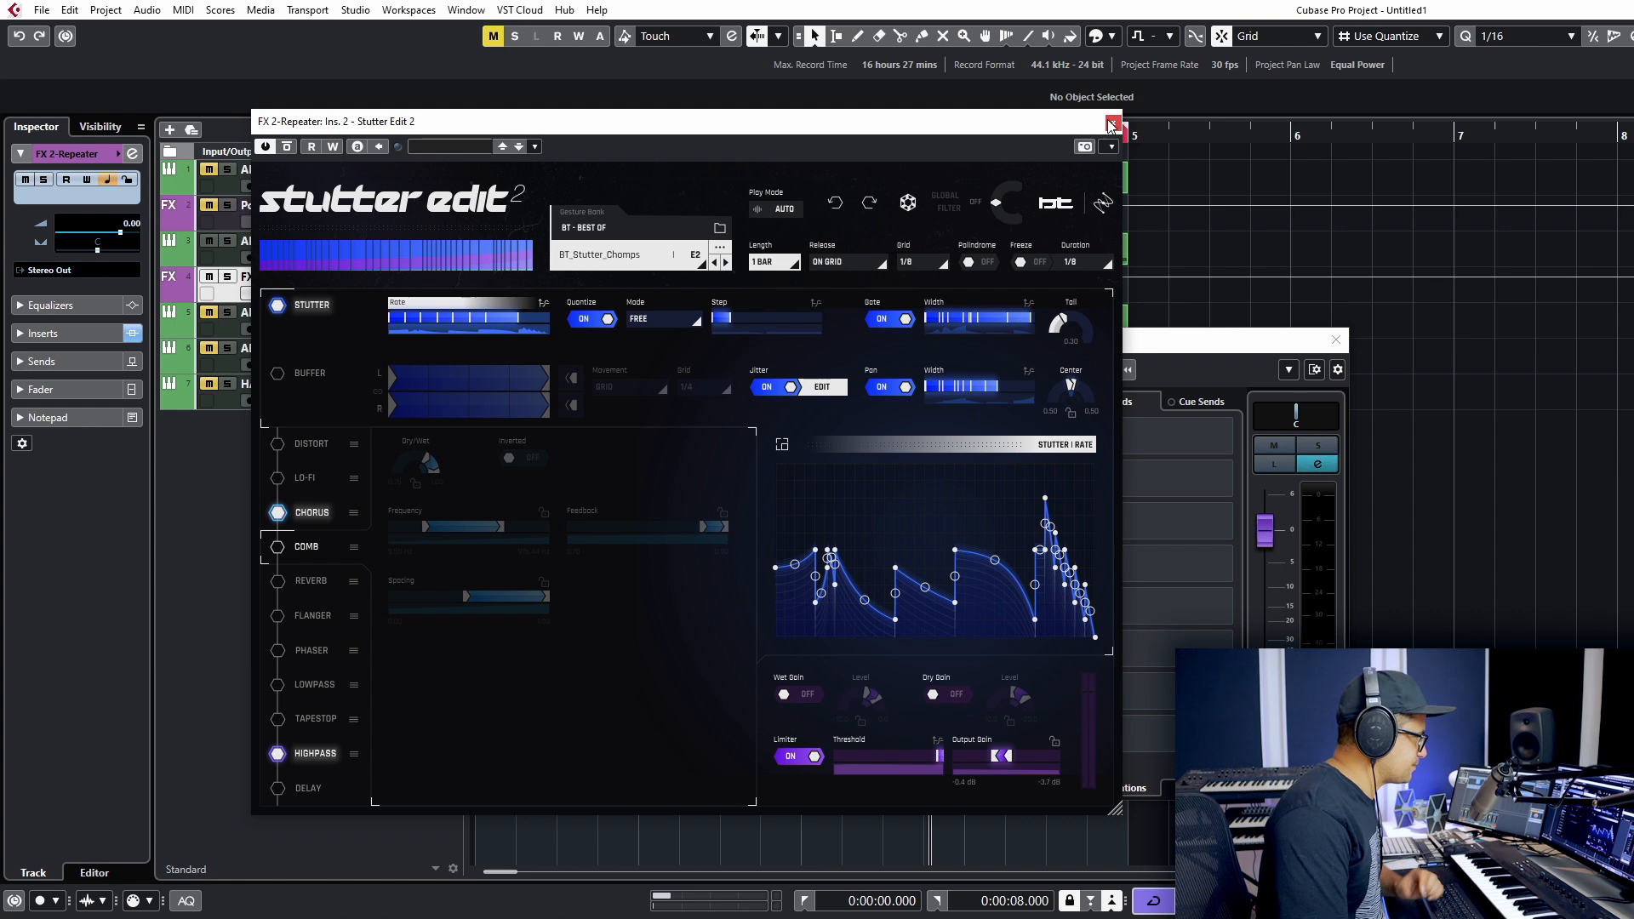
drag(1019, 129, 849, 358)
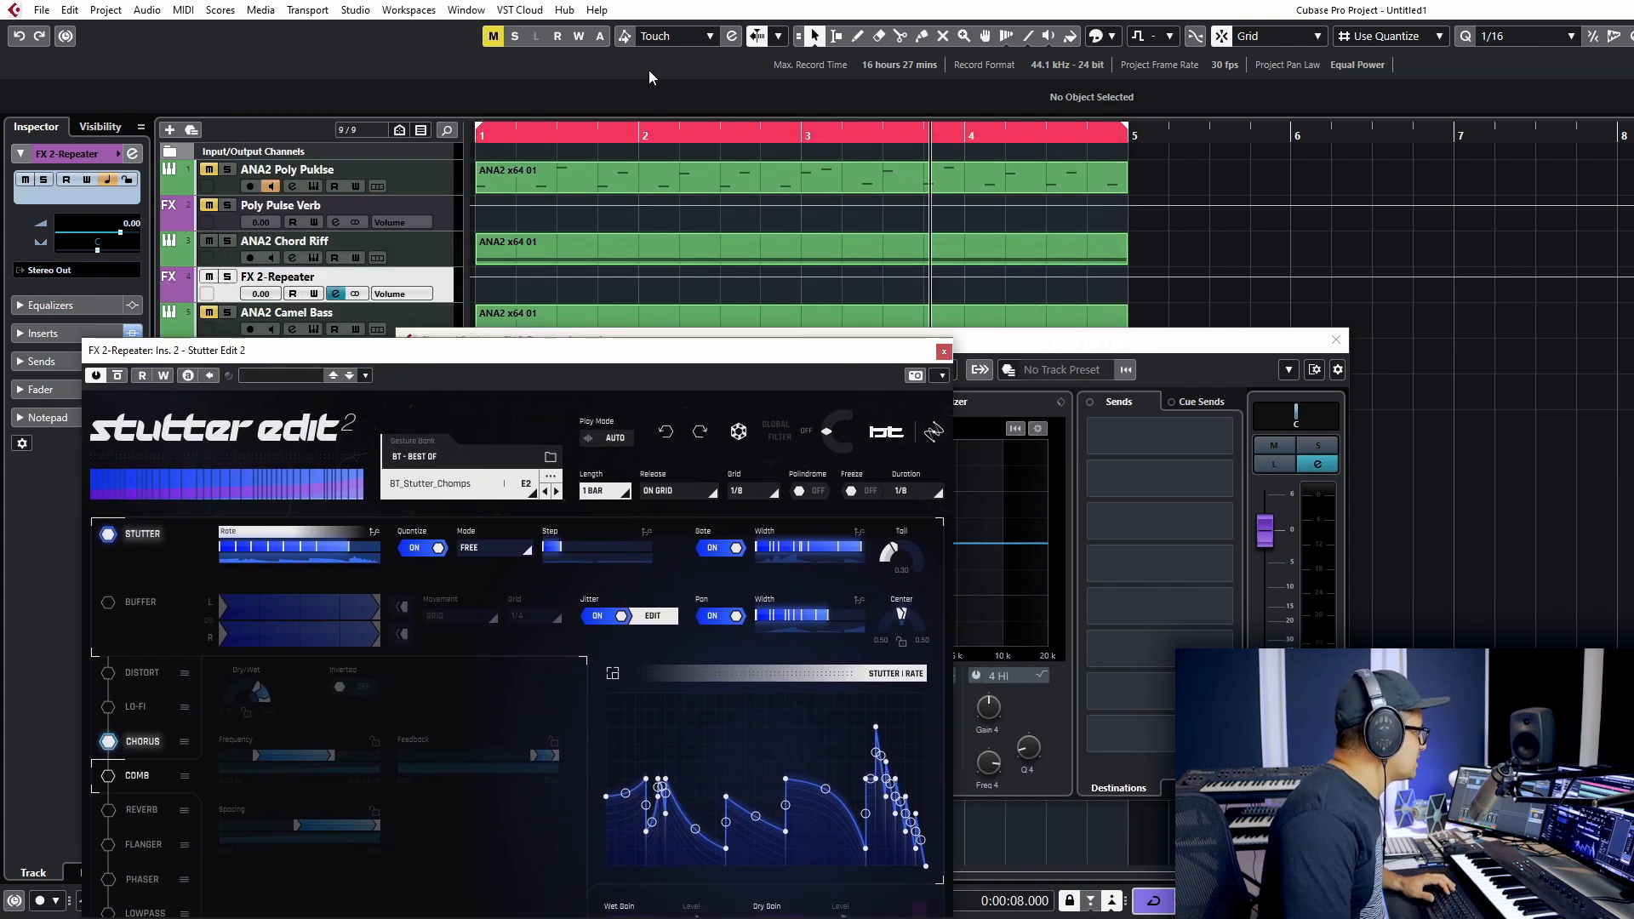
Play the loop from the start and audition the gestures that follow BT_Stutter_Chomps in Stutter Edit 2
click(497, 136)
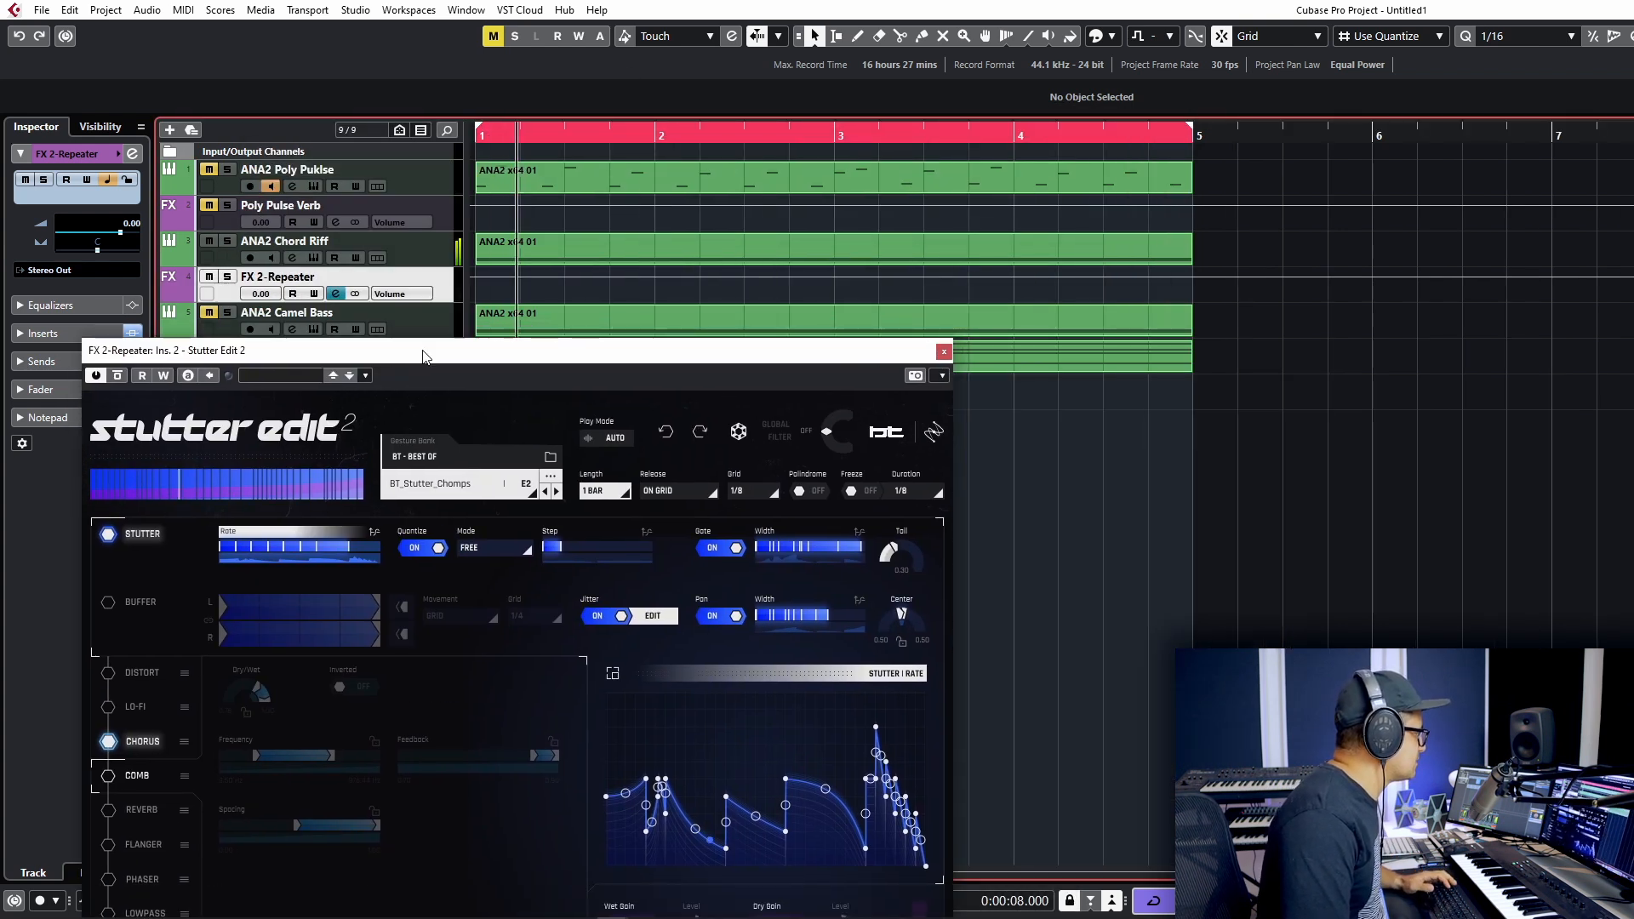
drag(403, 360, 886, 112)
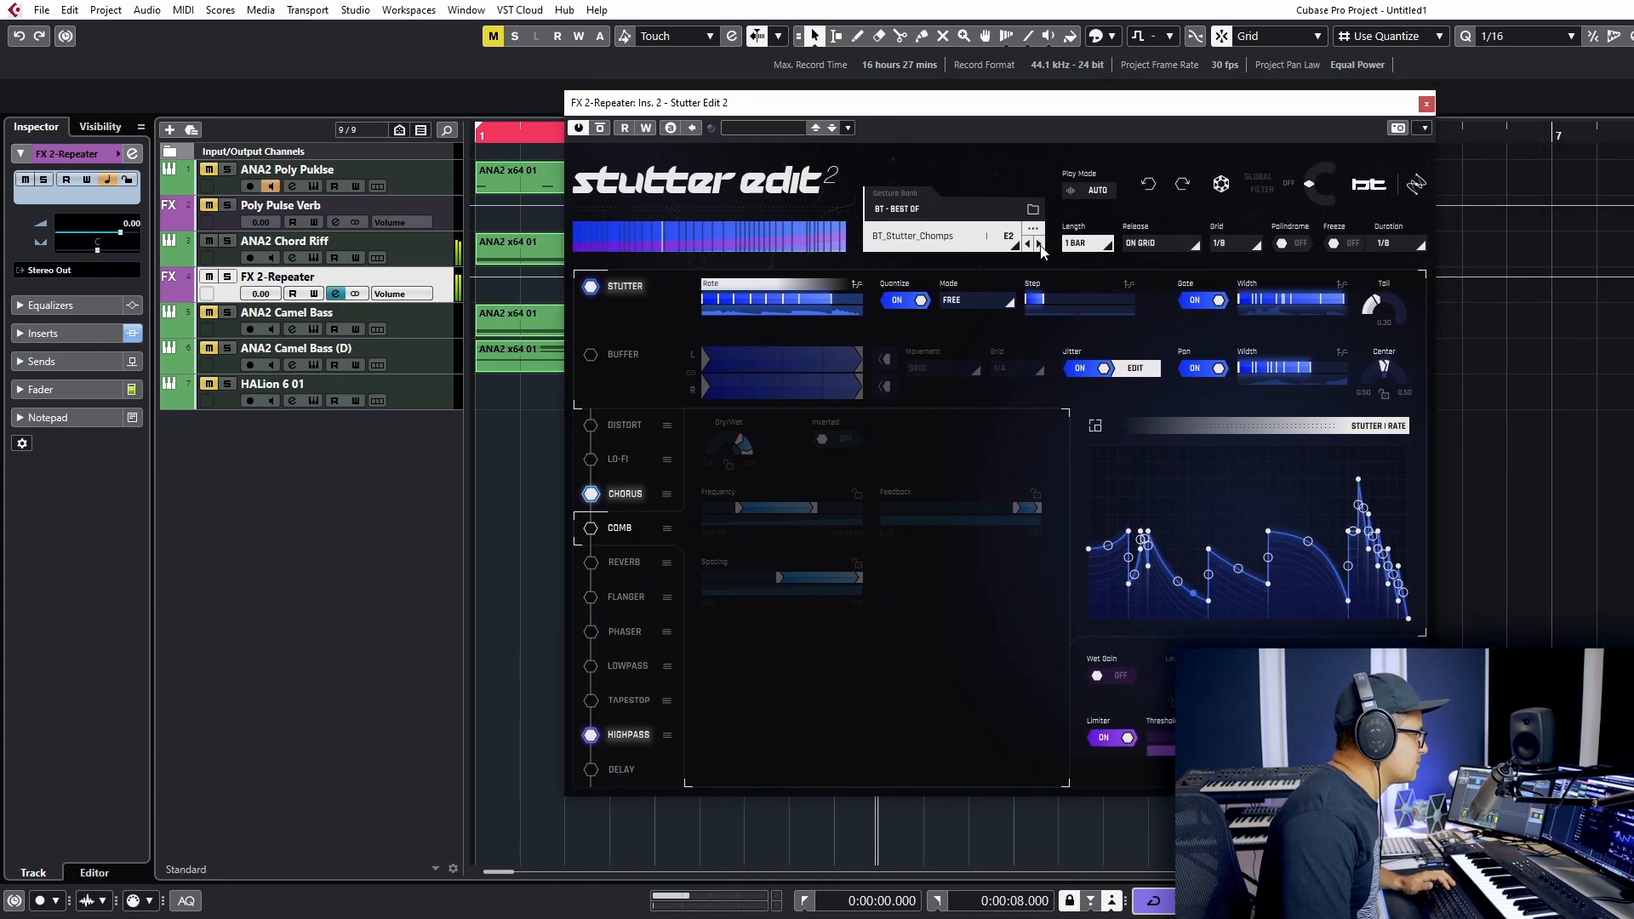
click(1038, 244)
click(1038, 244)
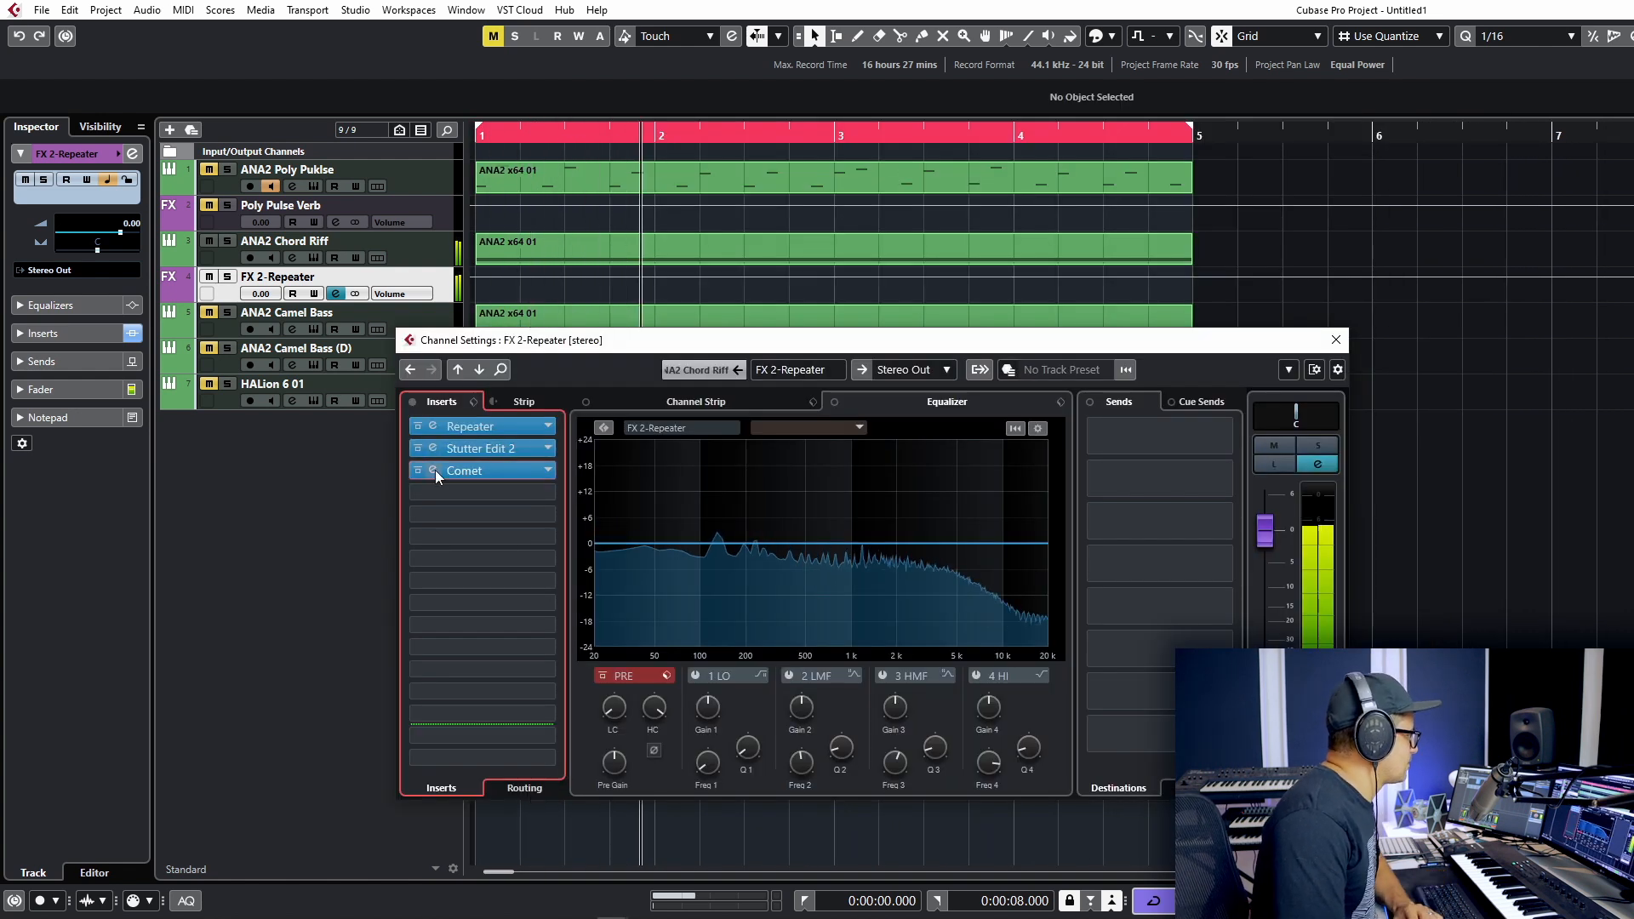
Check the Comet reverb and insert the Shade EQ after it on the FX 2-Repeater channel
click(433, 471)
drag(418, 486, 427, 485)
click(847, 241)
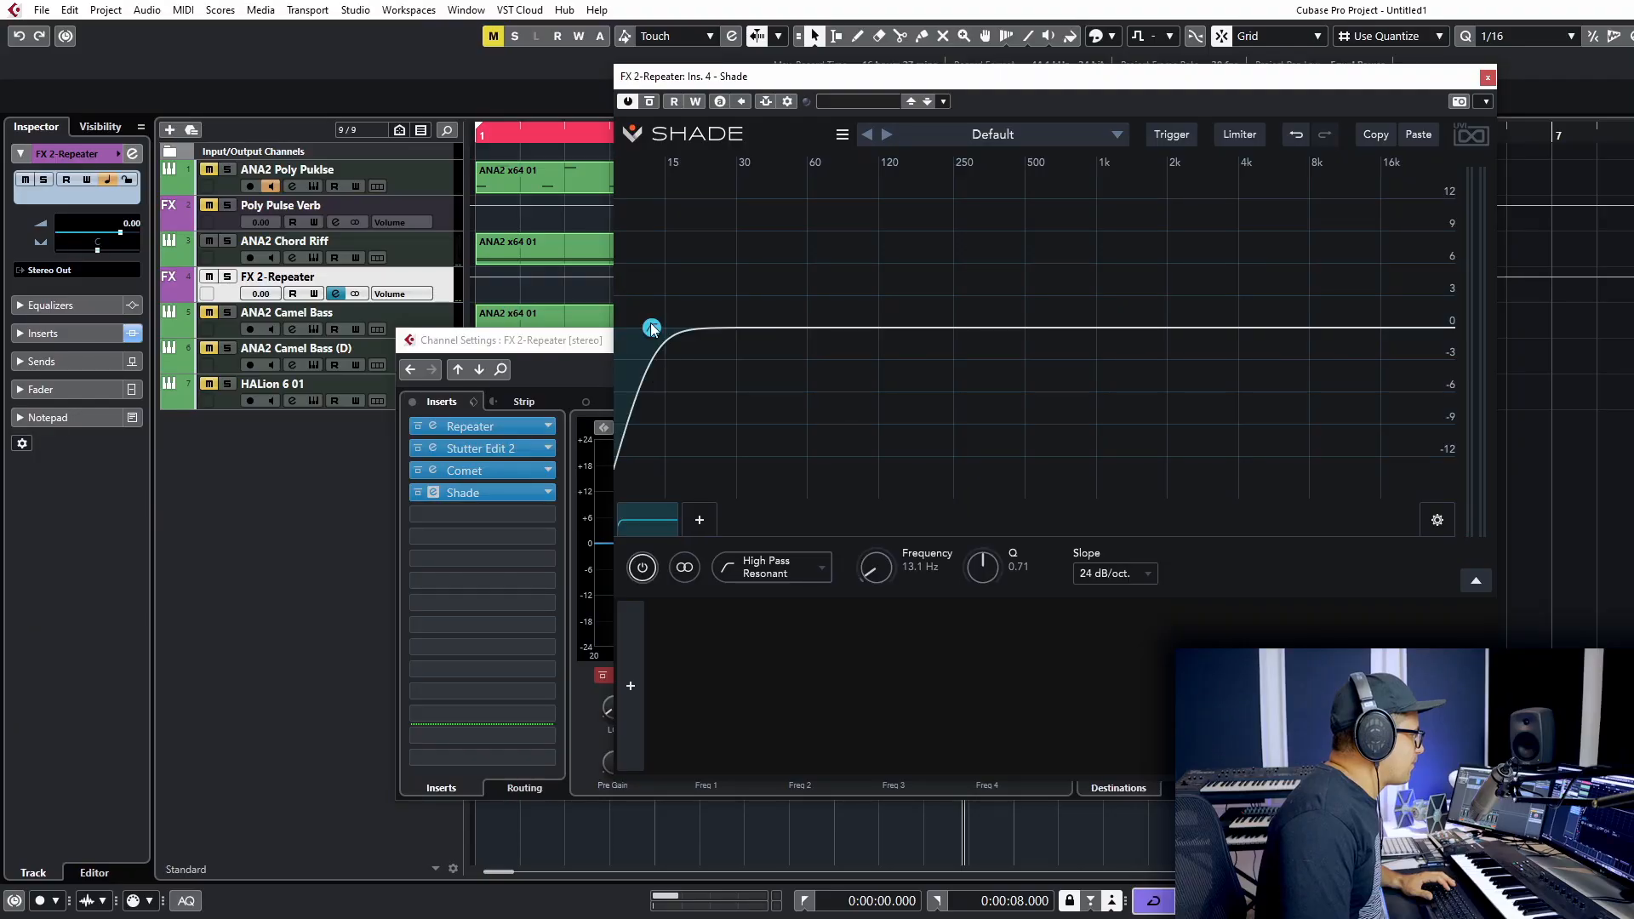
Set Shade's high-pass filter to about 150 Hz and add a resonant low-pass filter at 6.74 kHz
drag(653, 326, 913, 327)
click(1360, 333)
click(1466, 376)
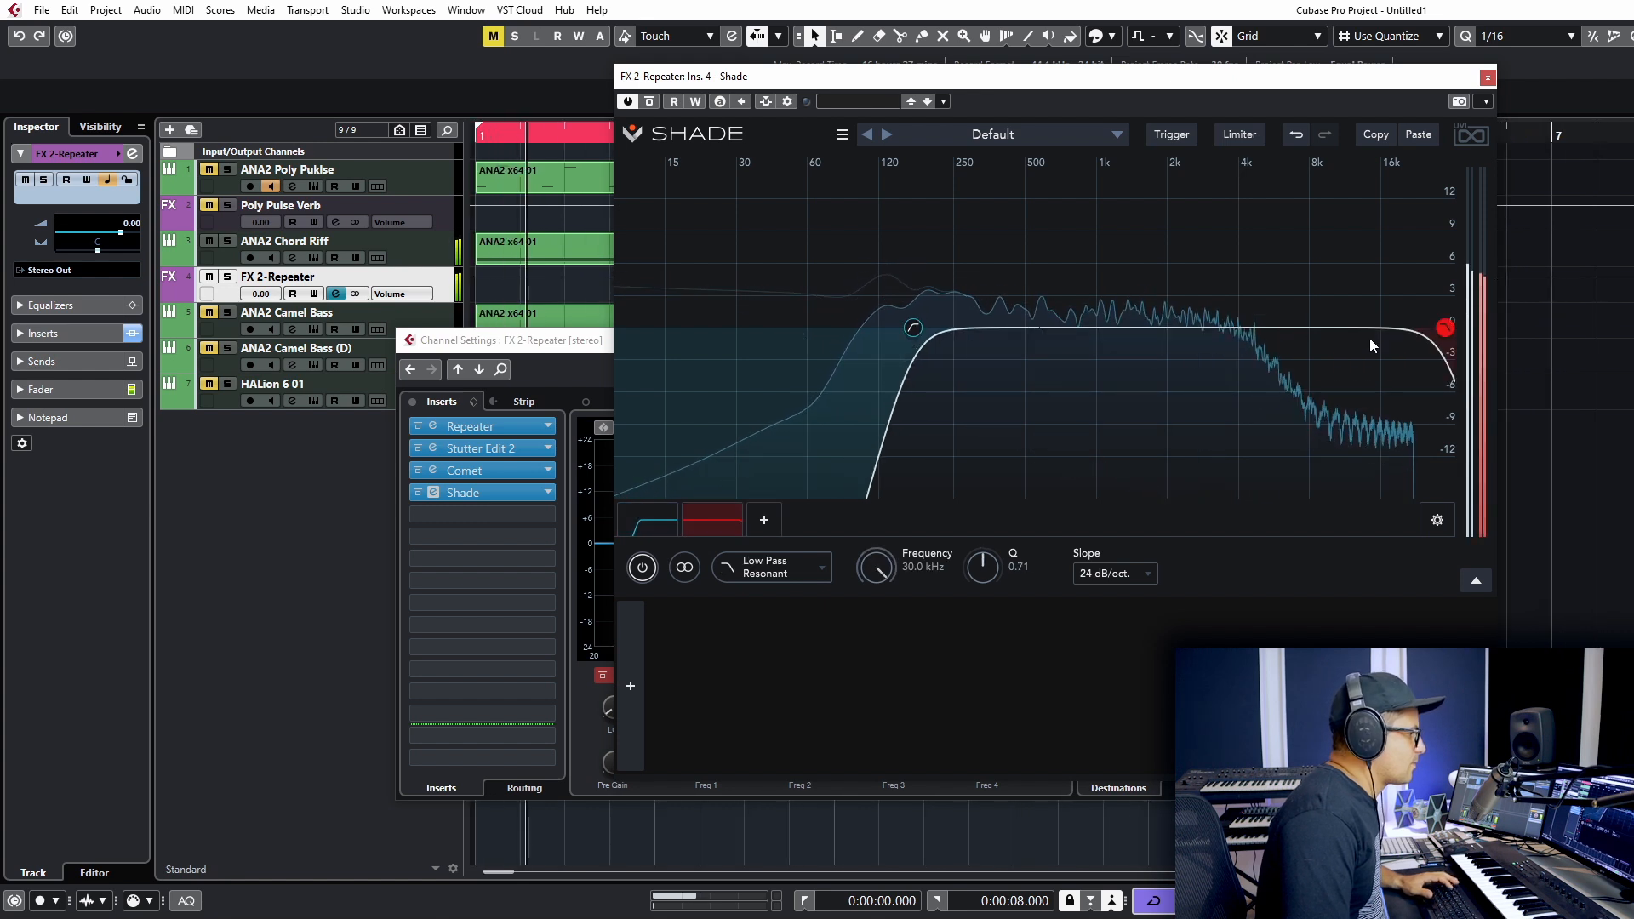
drag(1445, 329, 1288, 328)
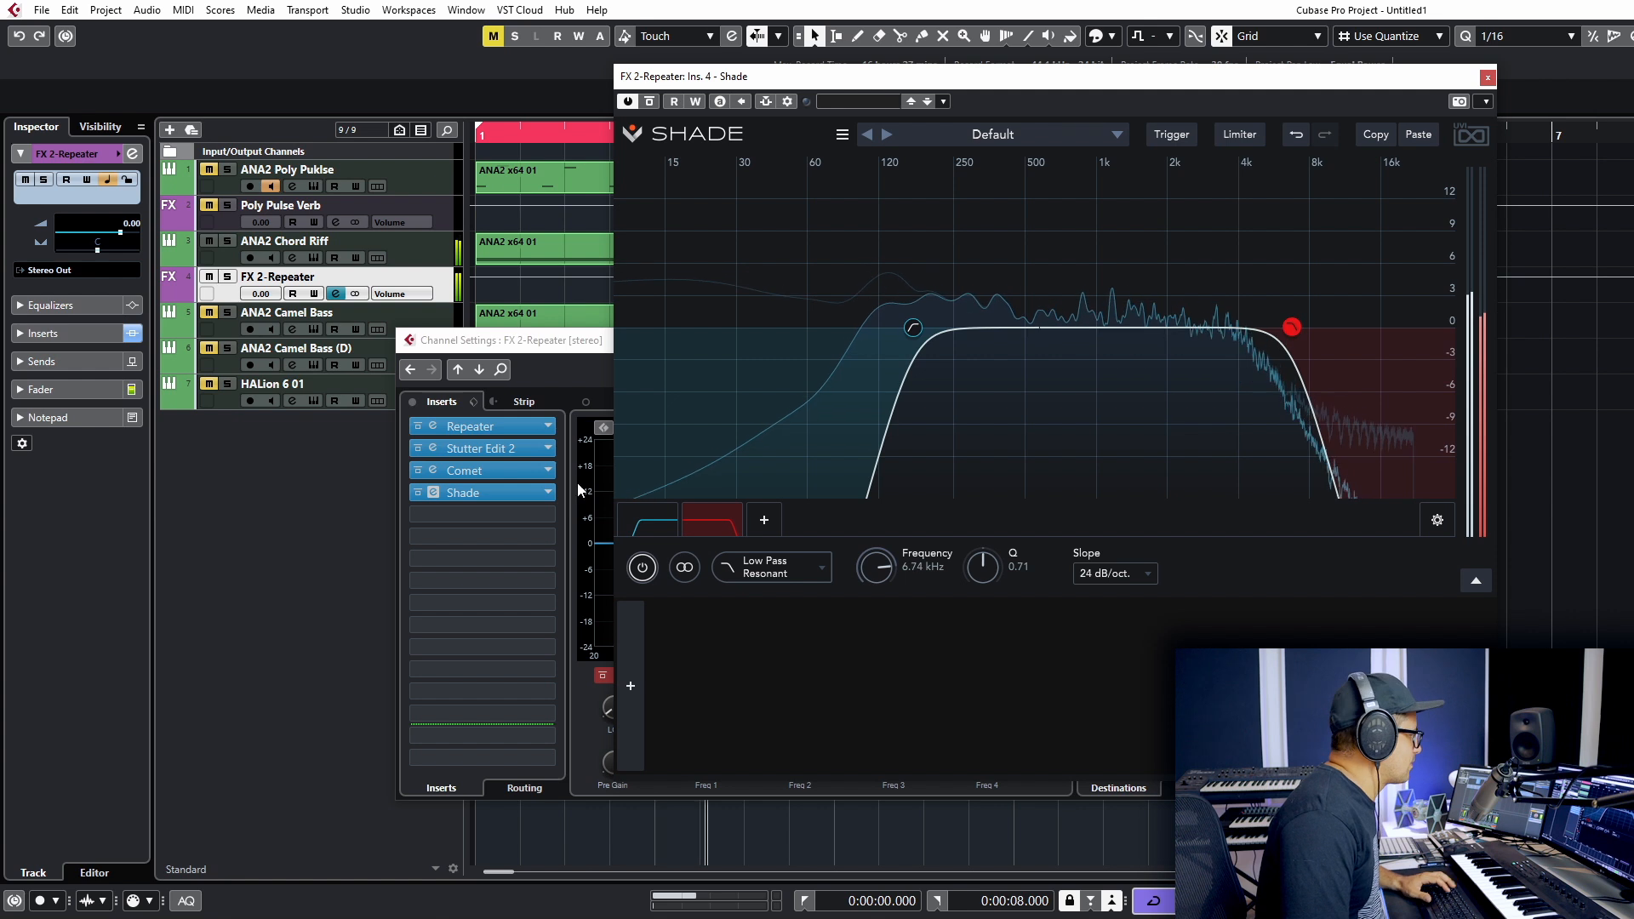
Insert PanMan after Shade, raise its smoothing and set its rhythm to 1/2 note
click(452, 514)
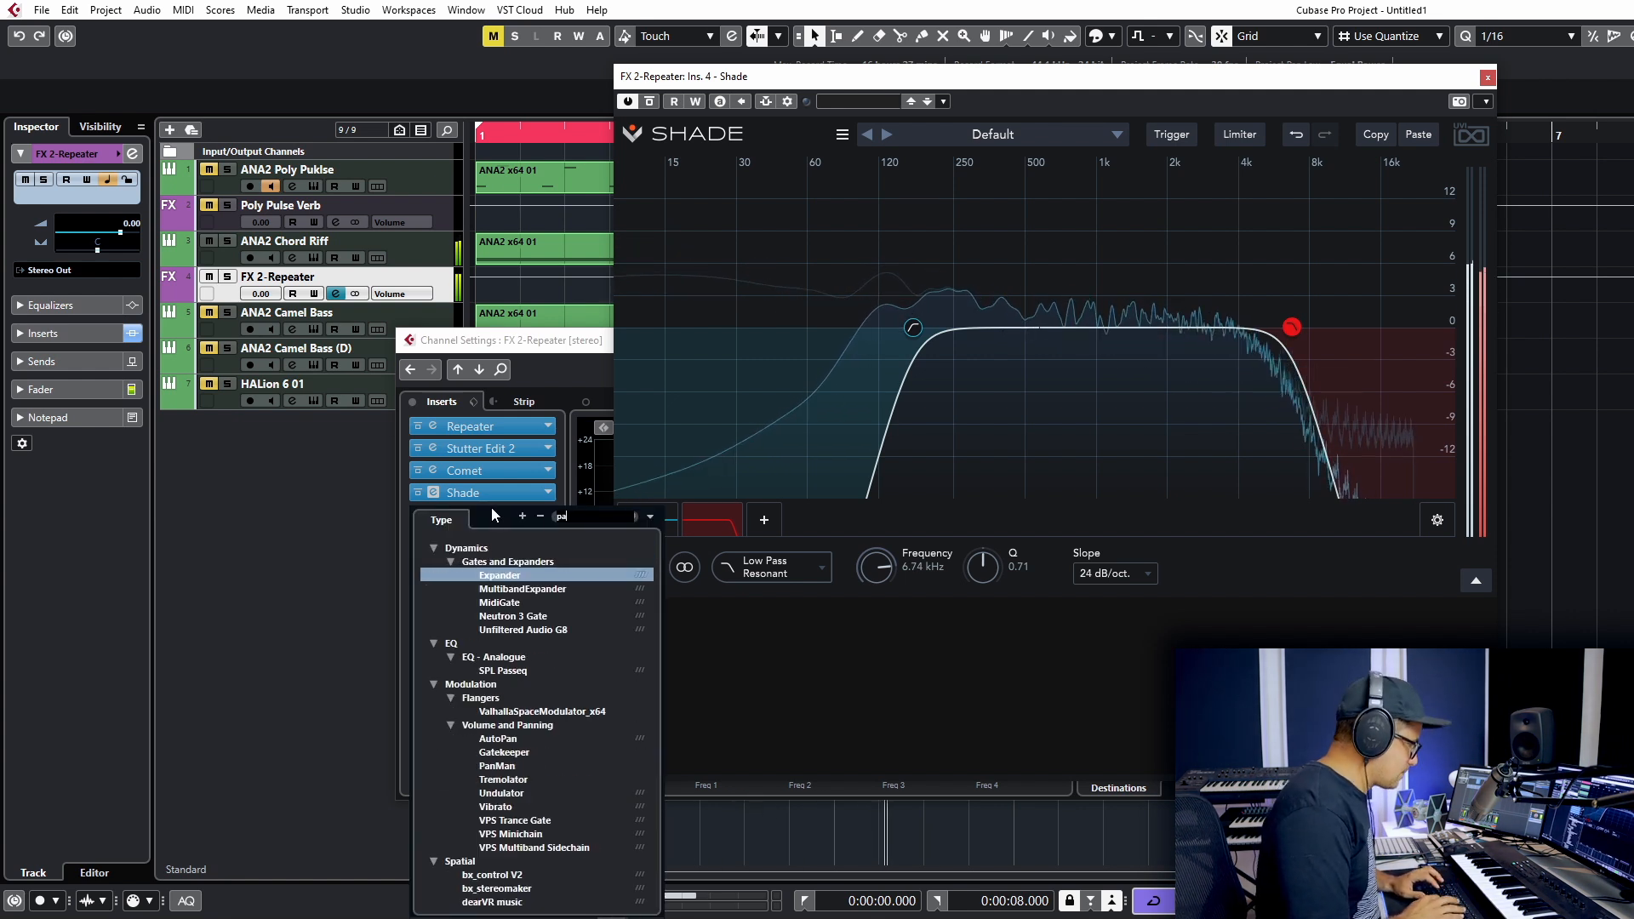
key(Escape)
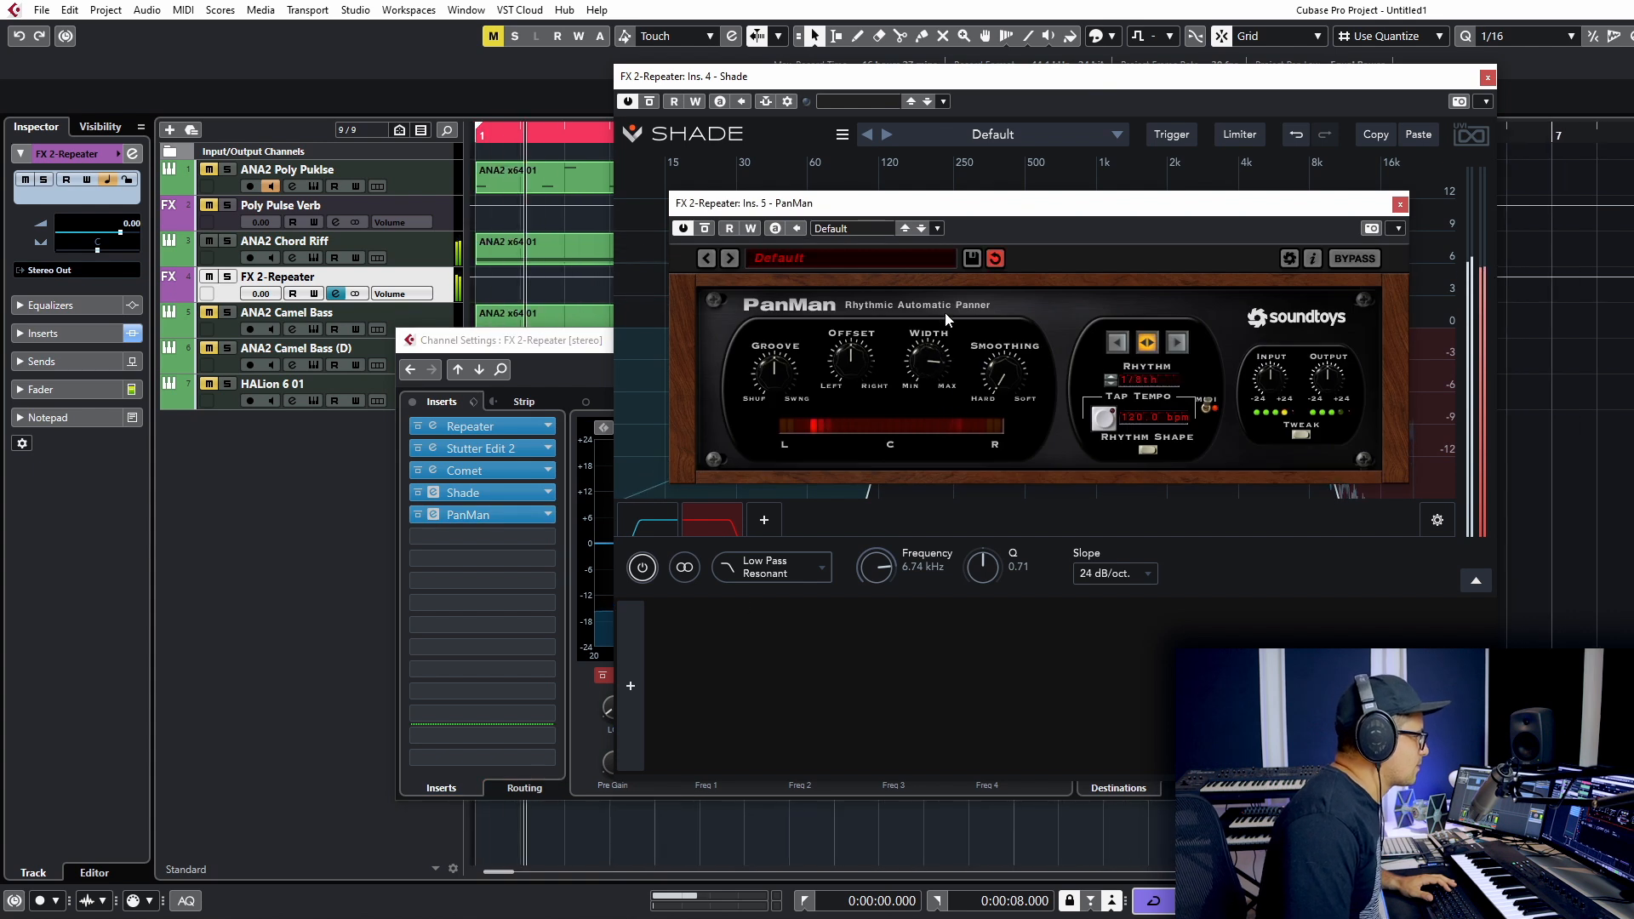
drag(1002, 386, 1002, 319)
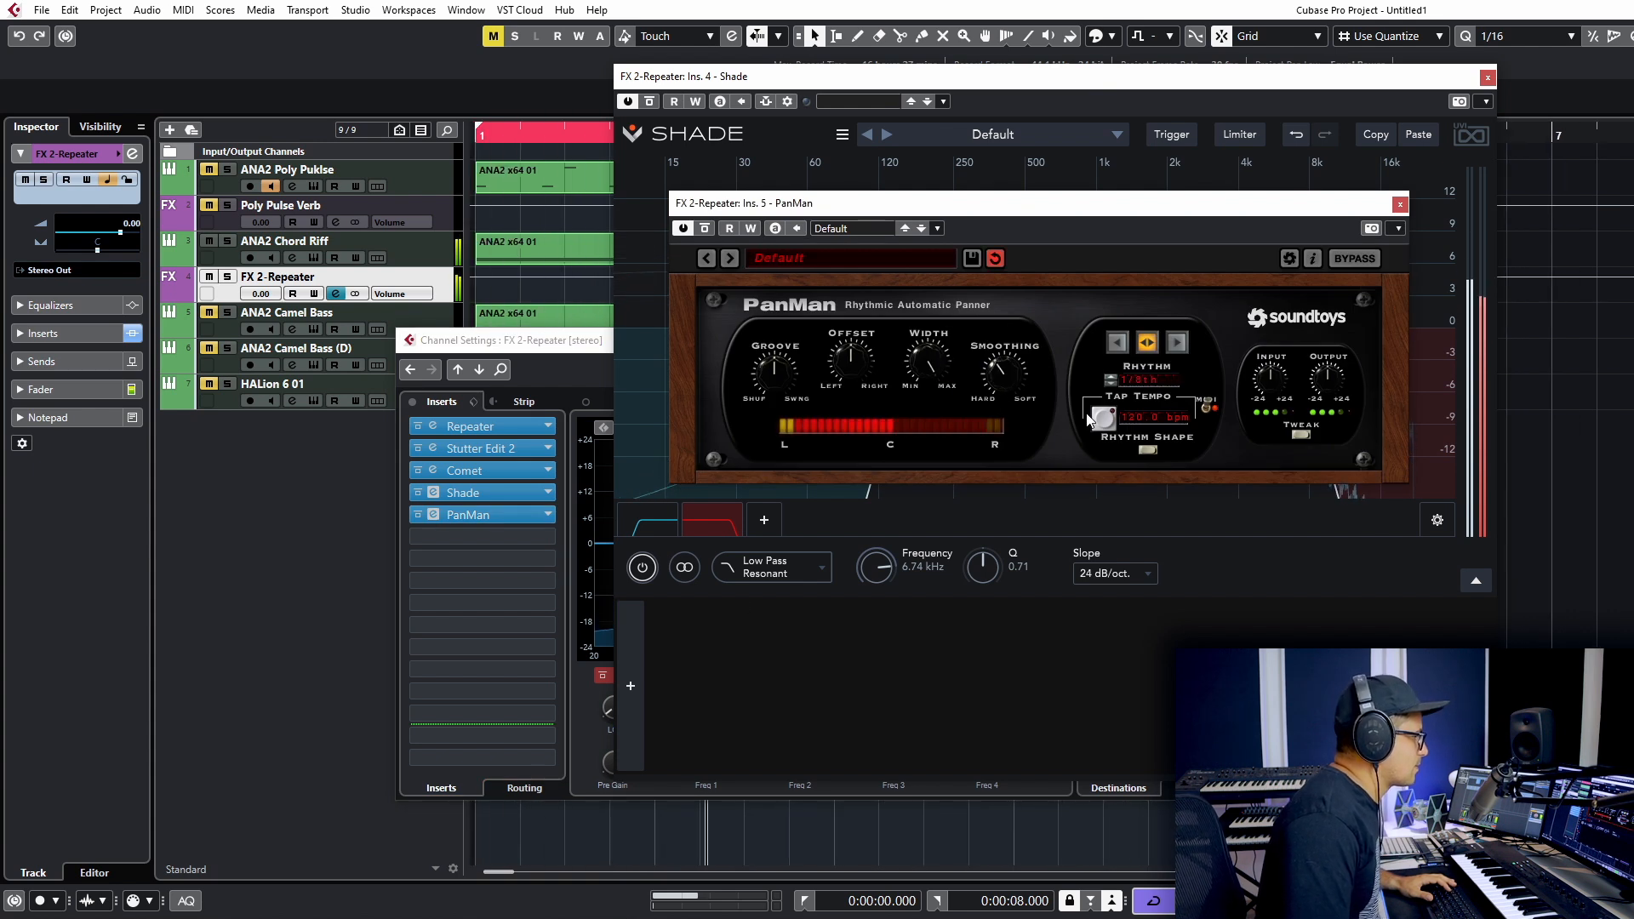
click(1109, 376)
click(1110, 376)
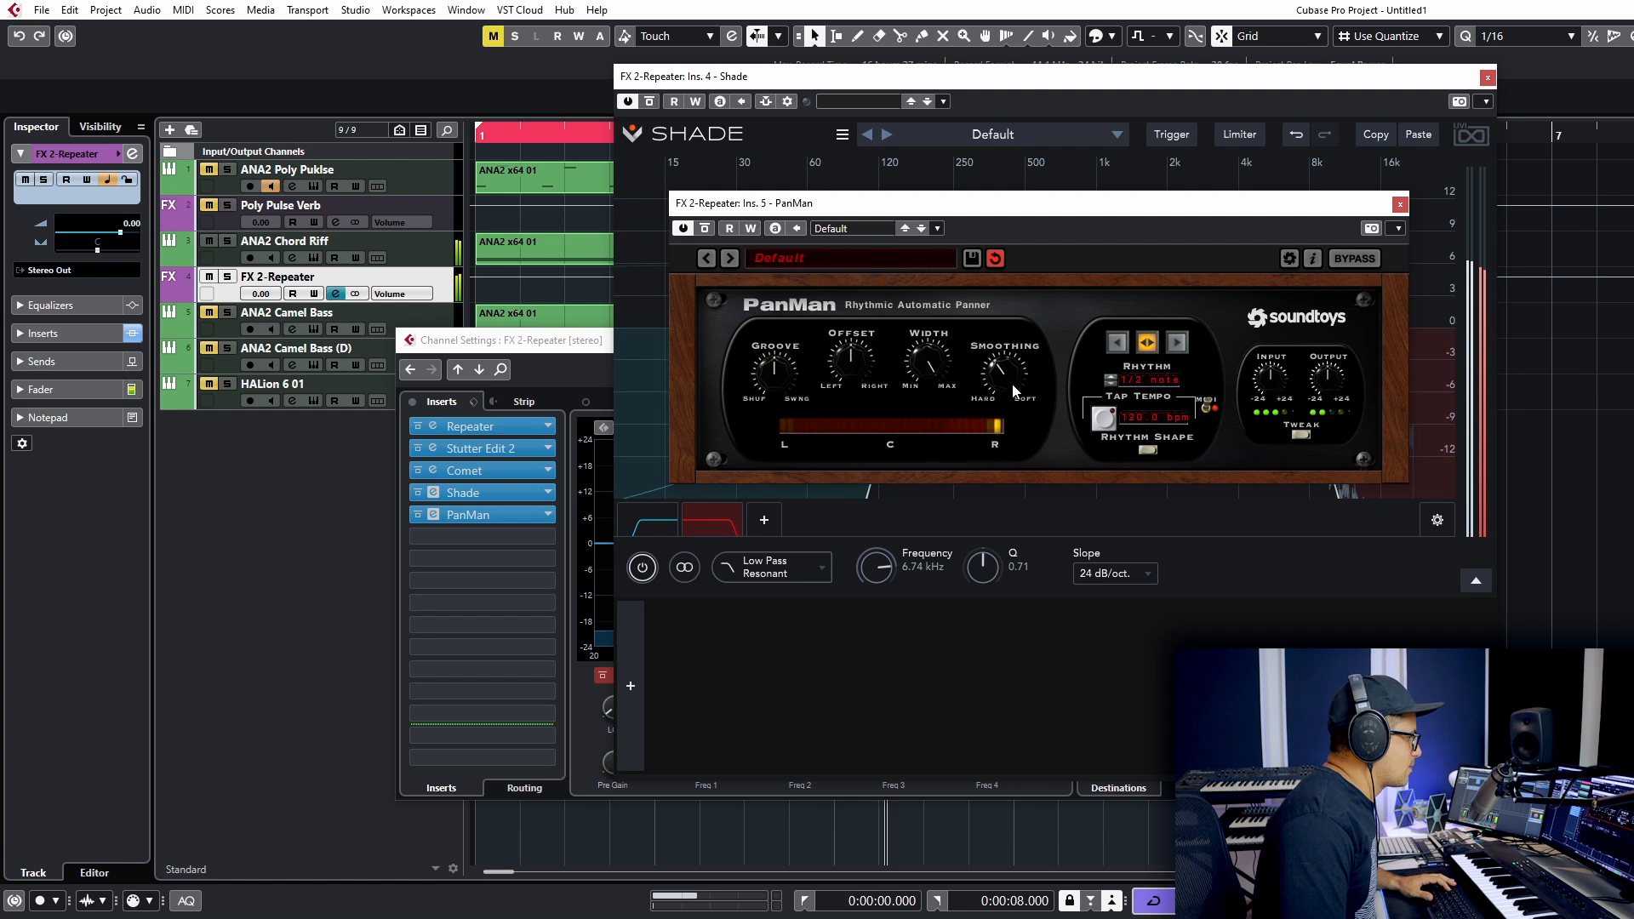
click(1400, 209)
Raise Shade's low-pass frequency to 15.2 kHz and close its editor
drag(1301, 334, 1375, 325)
click(590, 427)
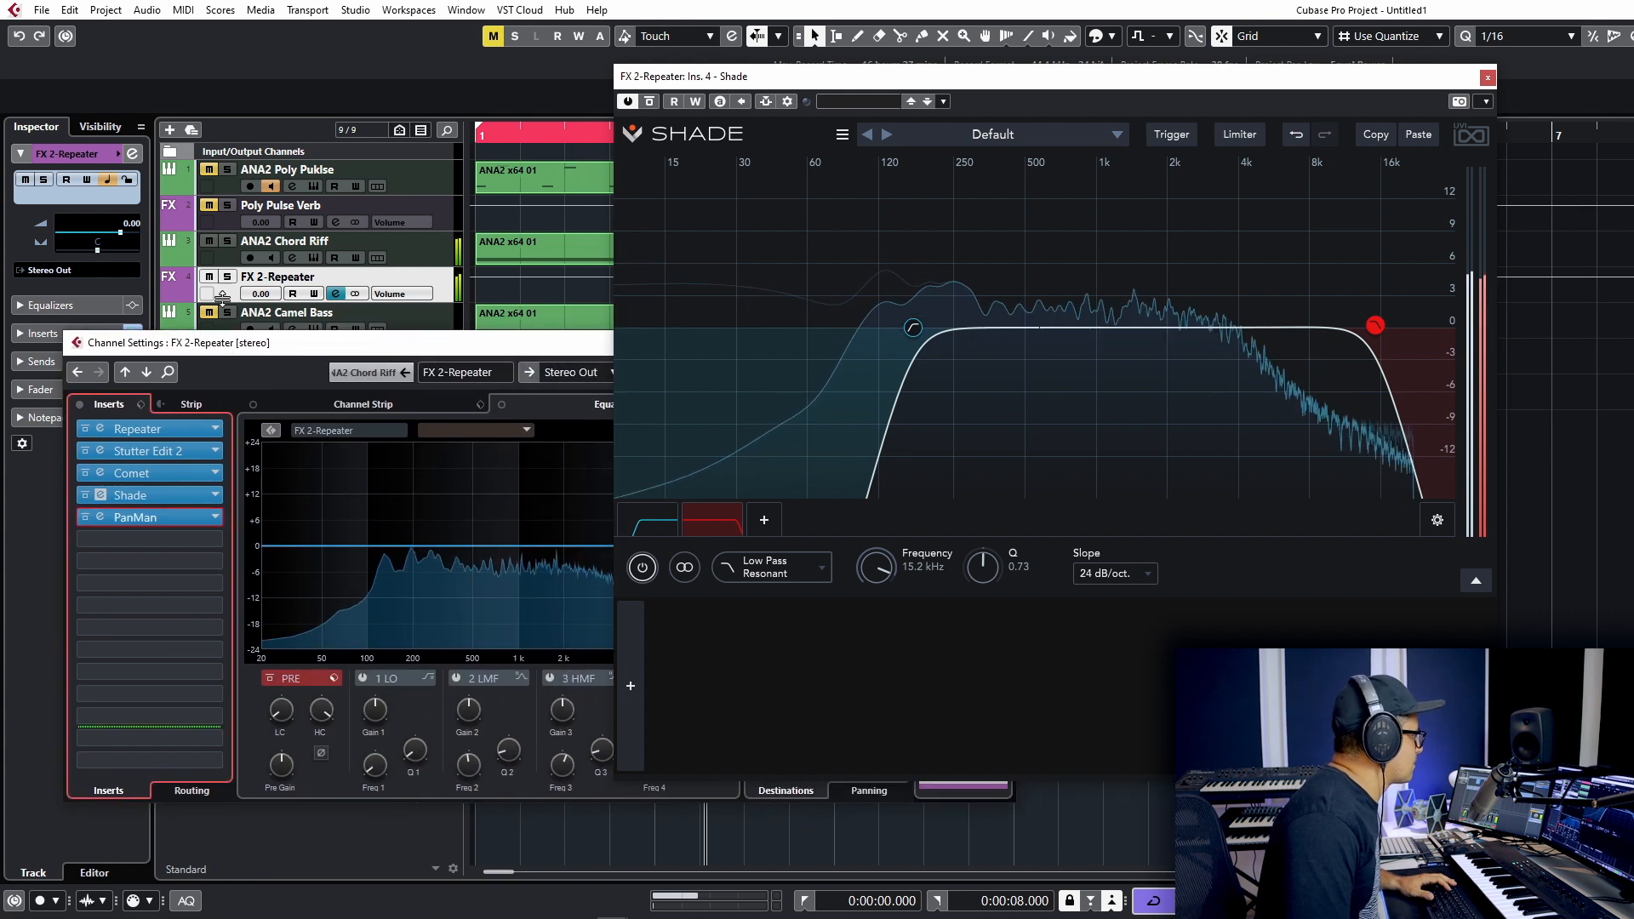
click(1487, 77)
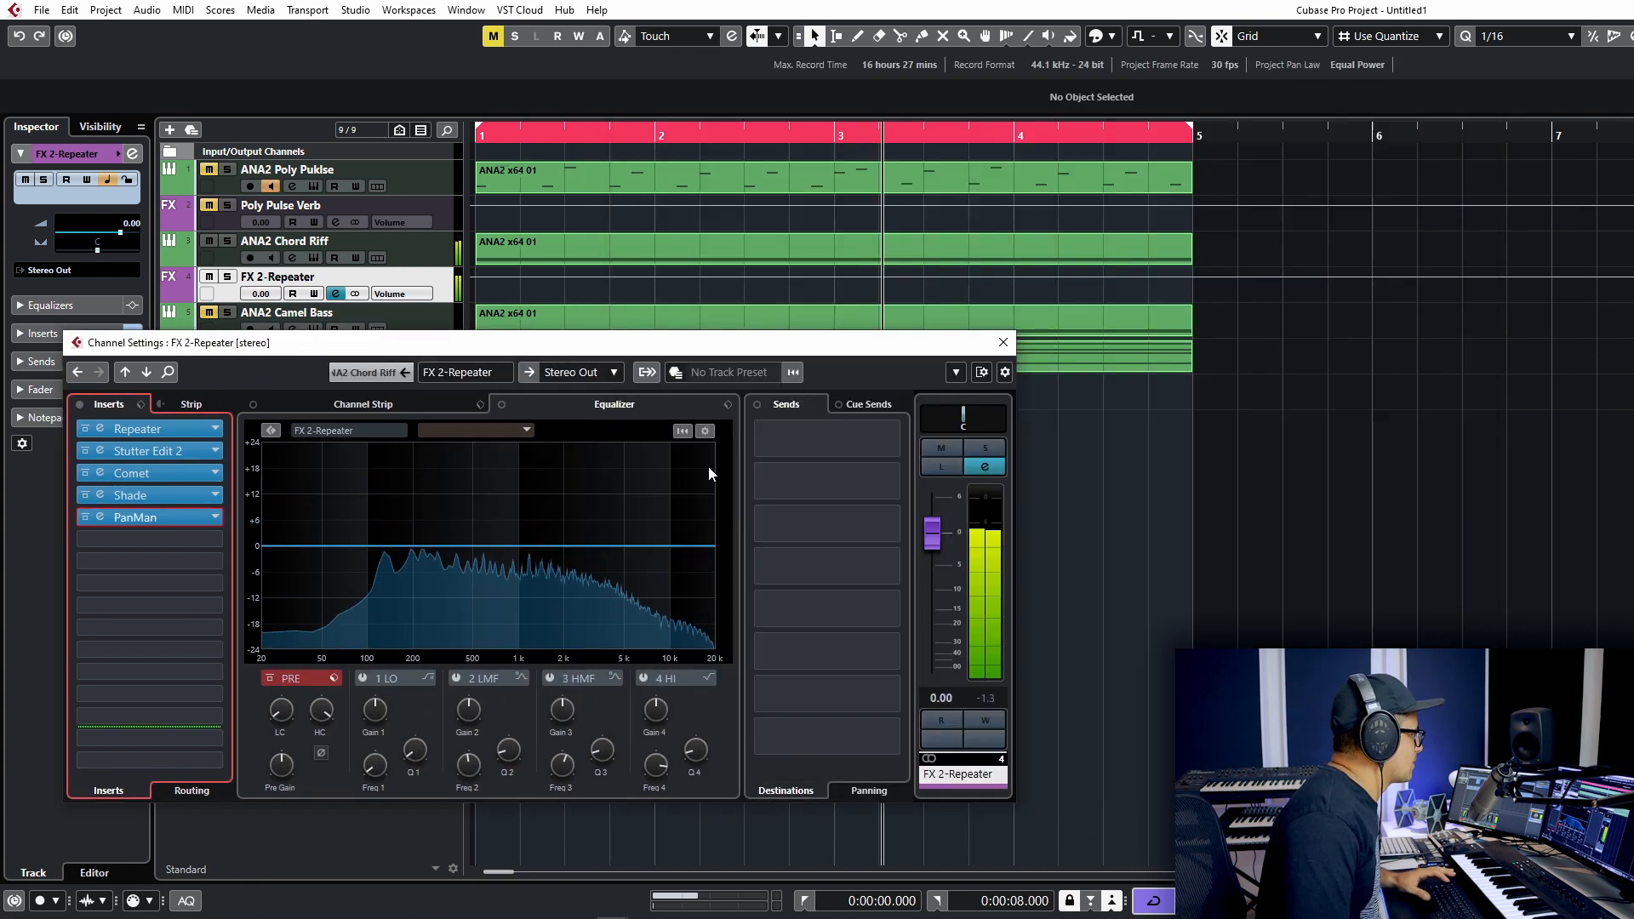
Check the ANA2 Chord Riff send and switch the FX 2-Repeater channel's Stutter Edit 2 gesture to BT_Gater_Discovery
click(293, 258)
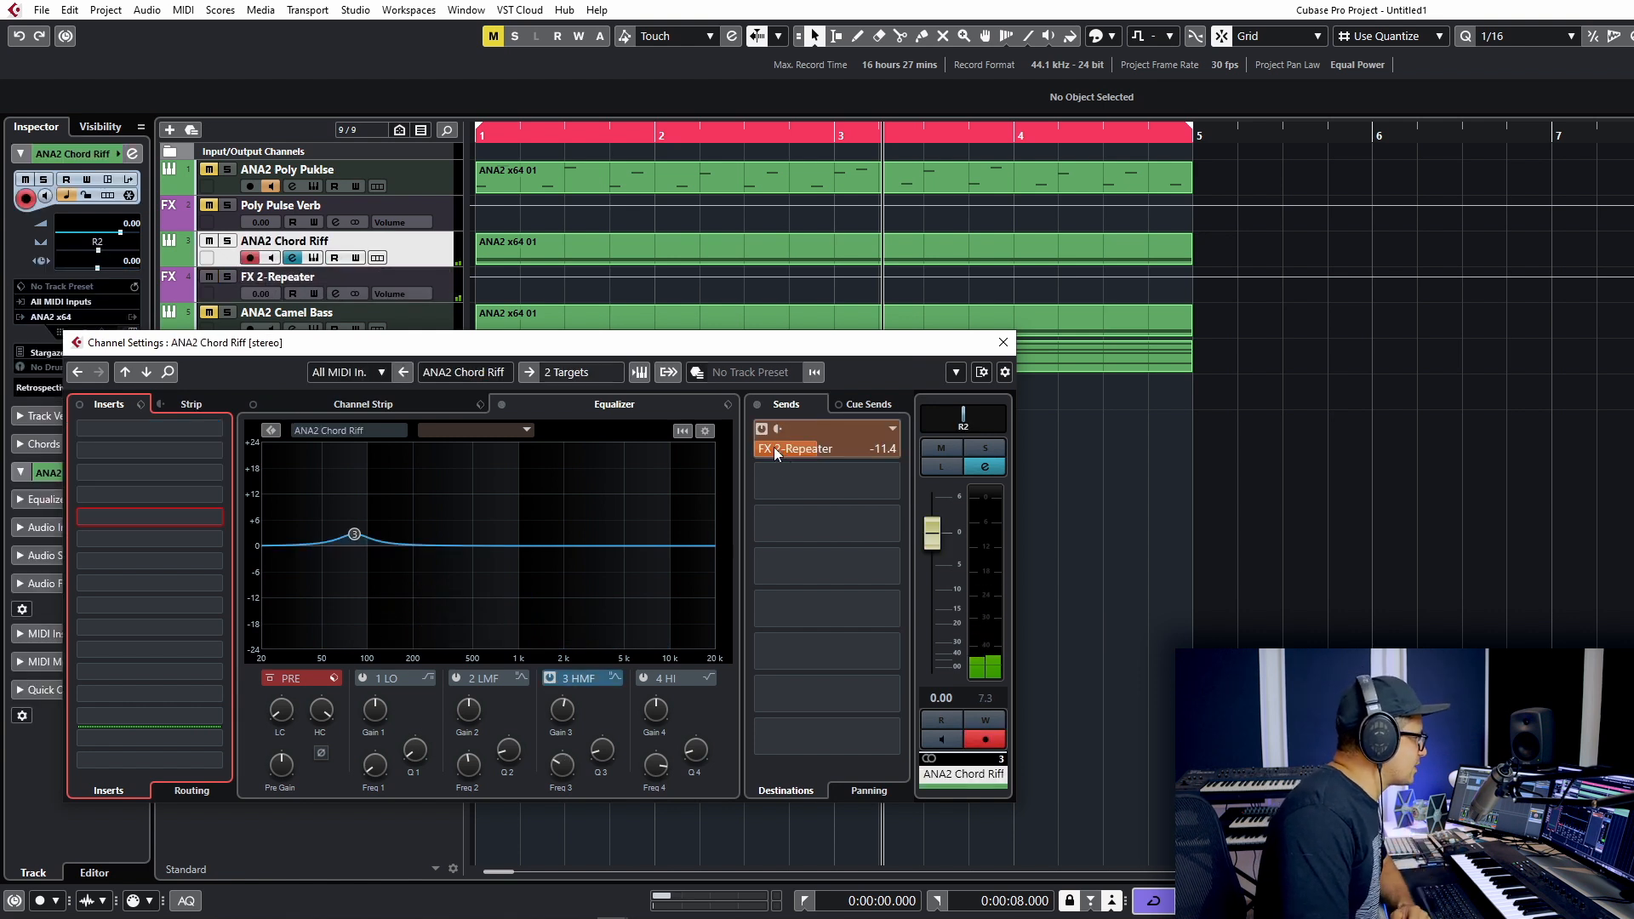
click(332, 293)
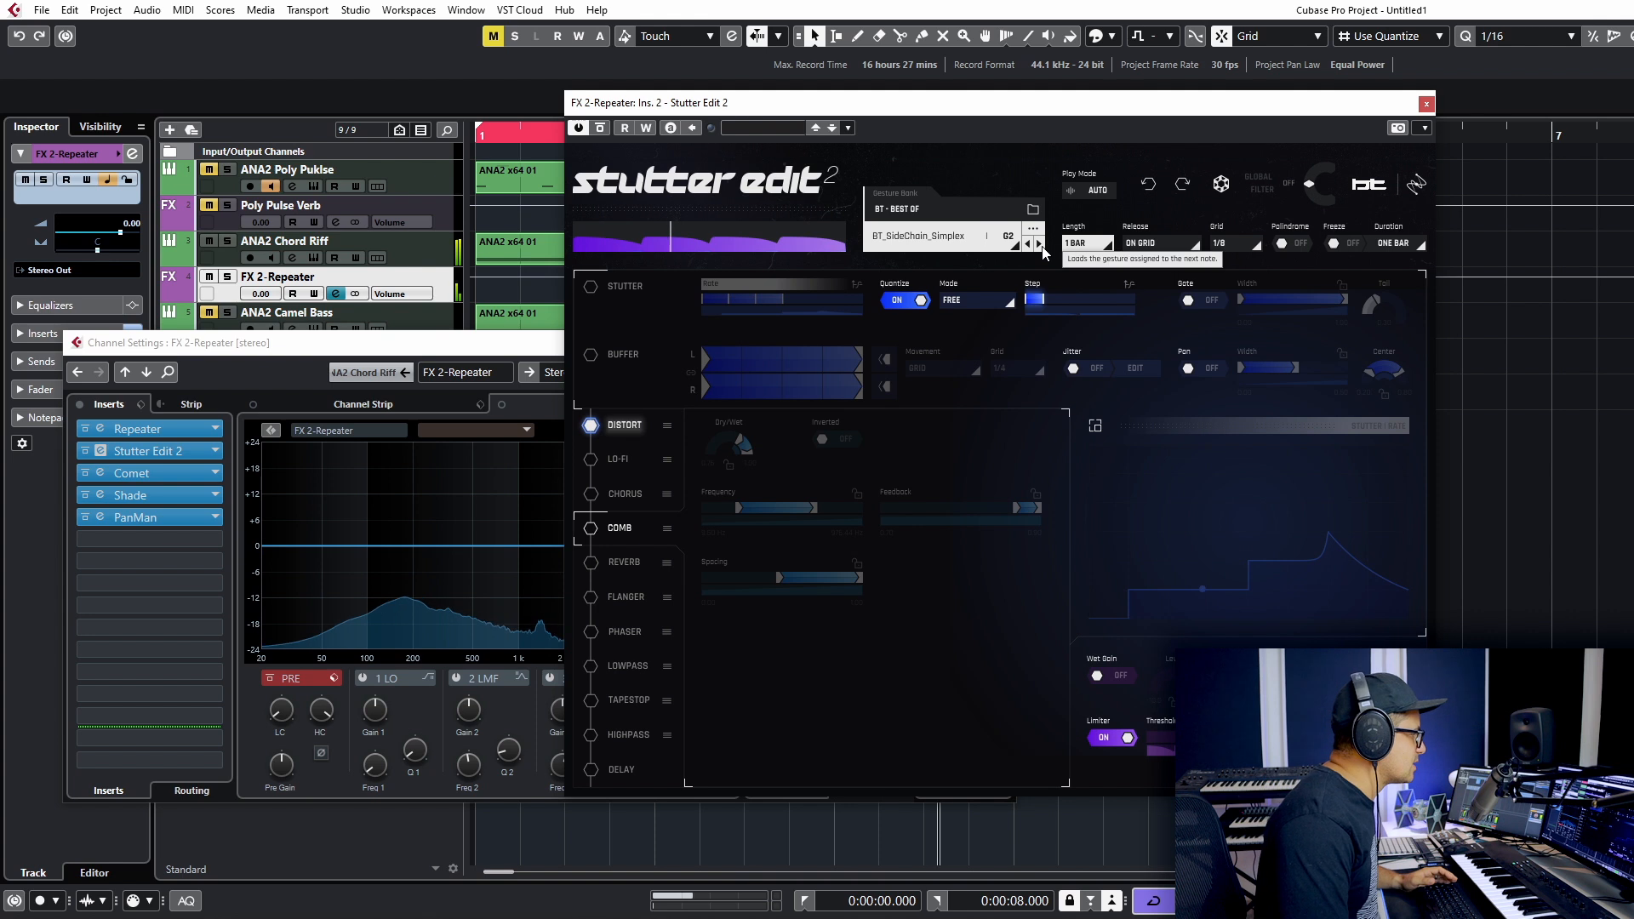
click(1040, 245)
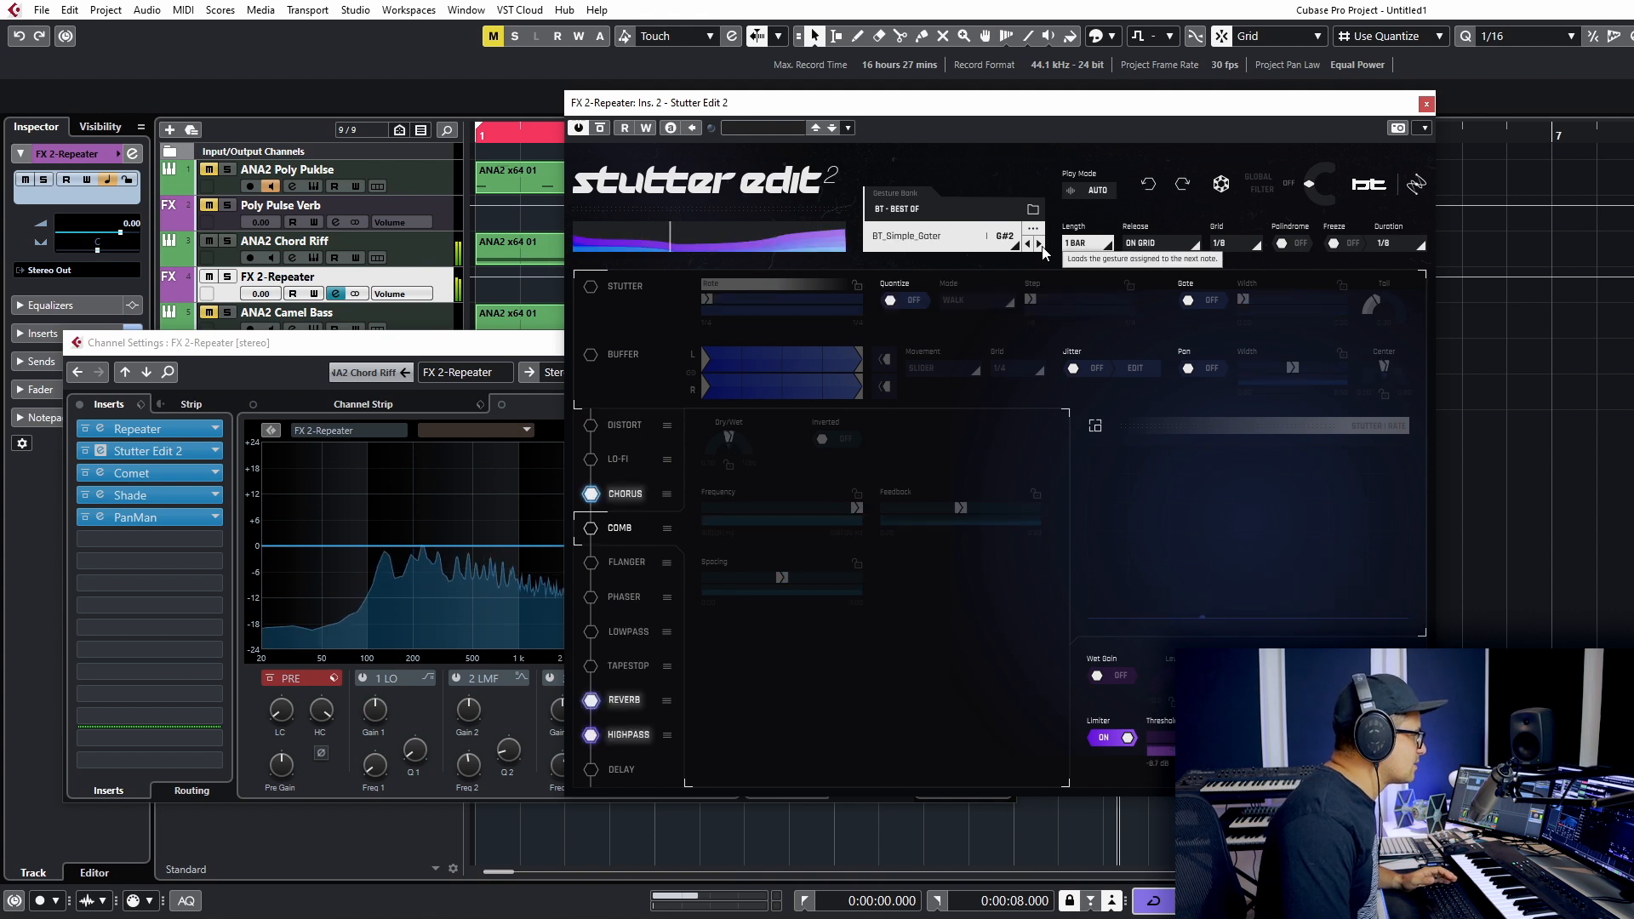
click(1040, 246)
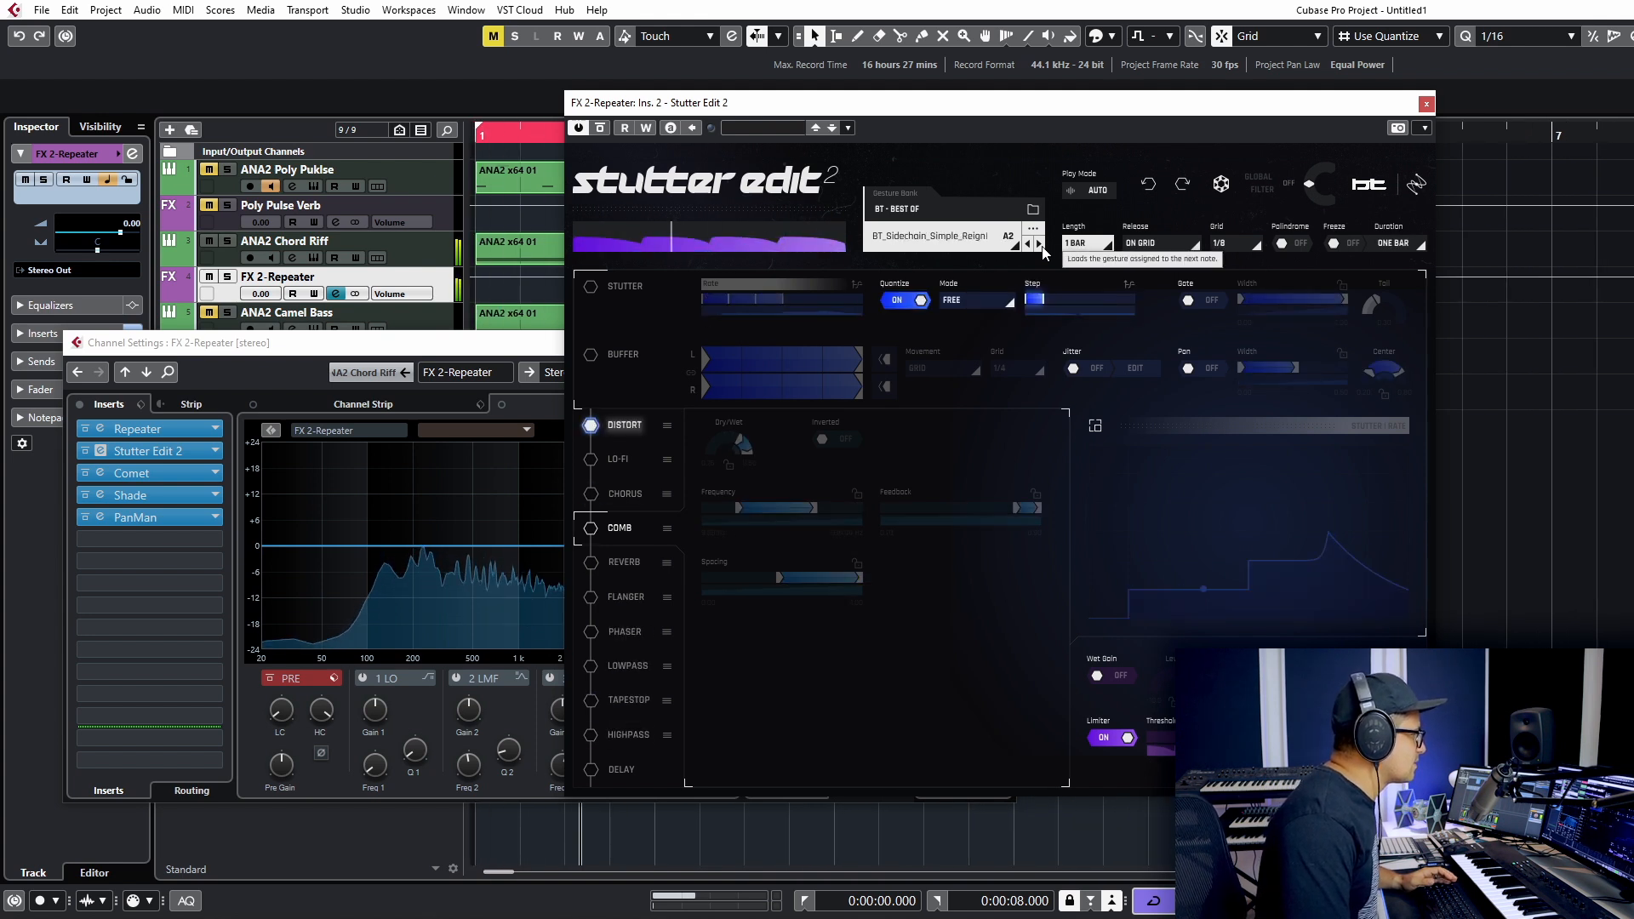
click(1040, 245)
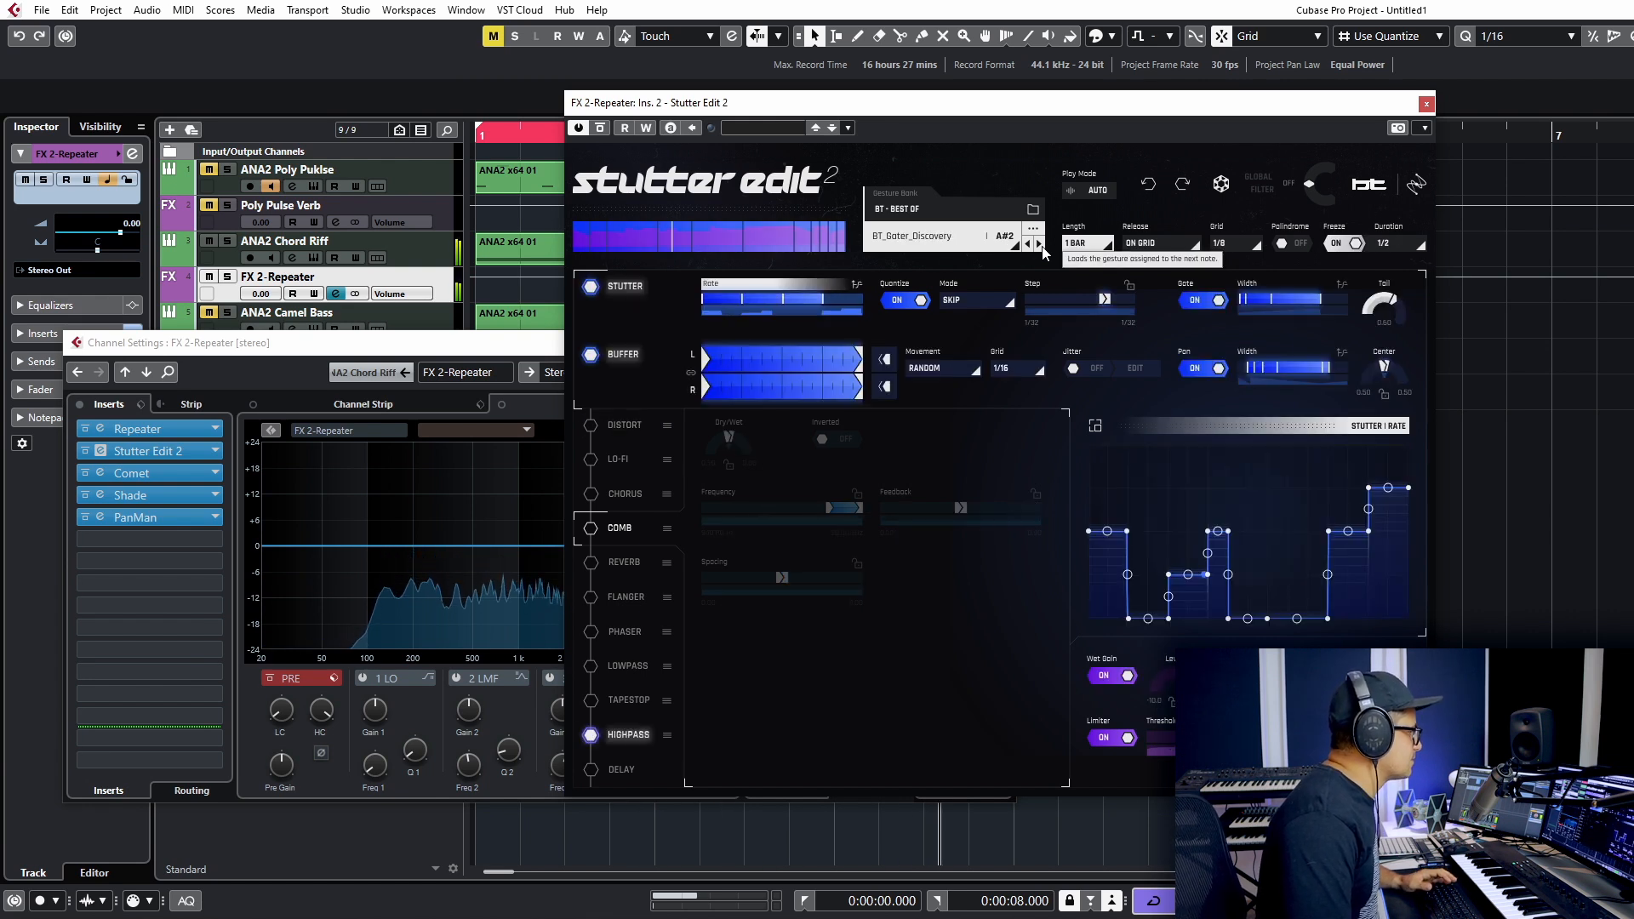
click(1426, 105)
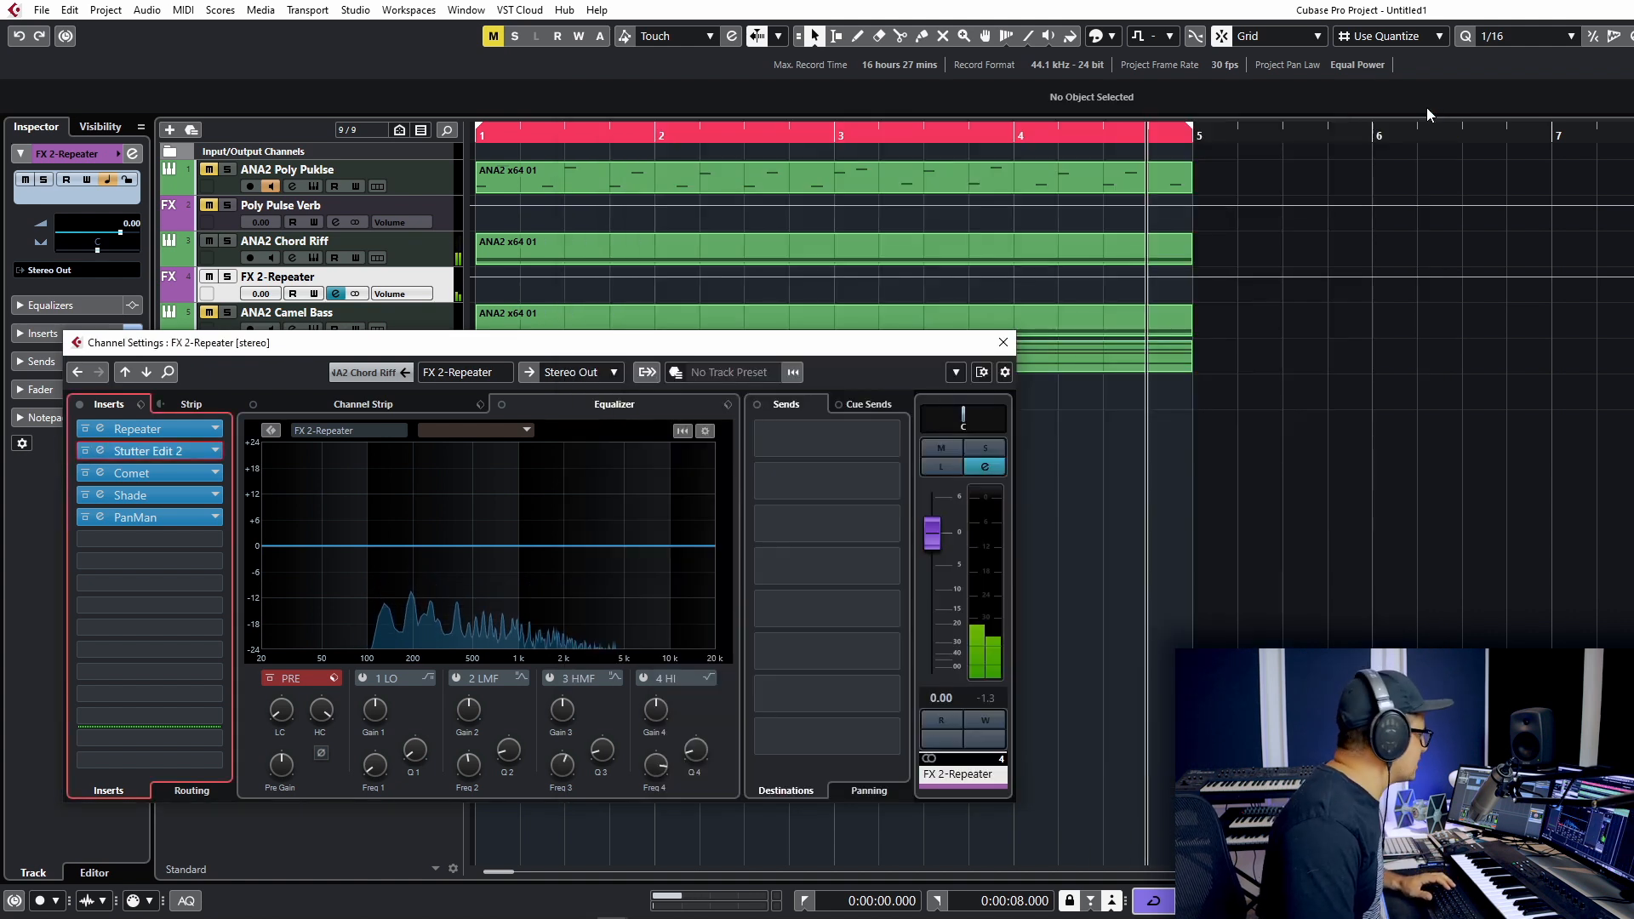
Raise the ANA2 Chord Riff track's send level to FX 2-Repeater to -0.56 dB and close the channel settings
click(274, 244)
click(861, 455)
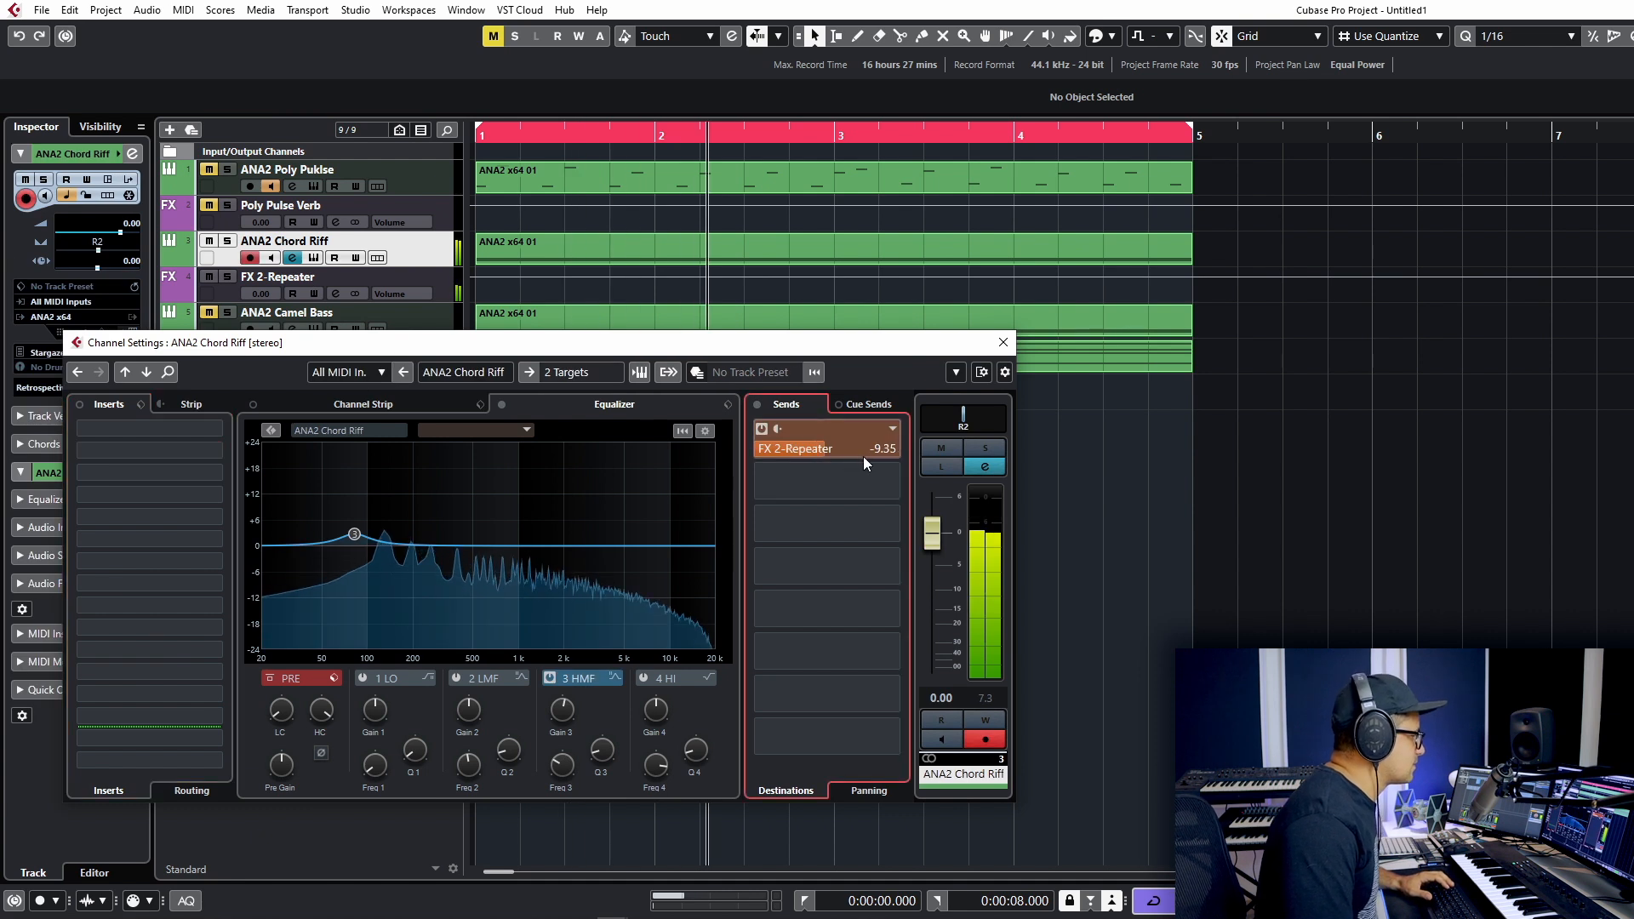
mouse_move(863, 456)
mouse_down()
mouse_move(899, 481)
mouse_move(855, 453)
mouse_up()
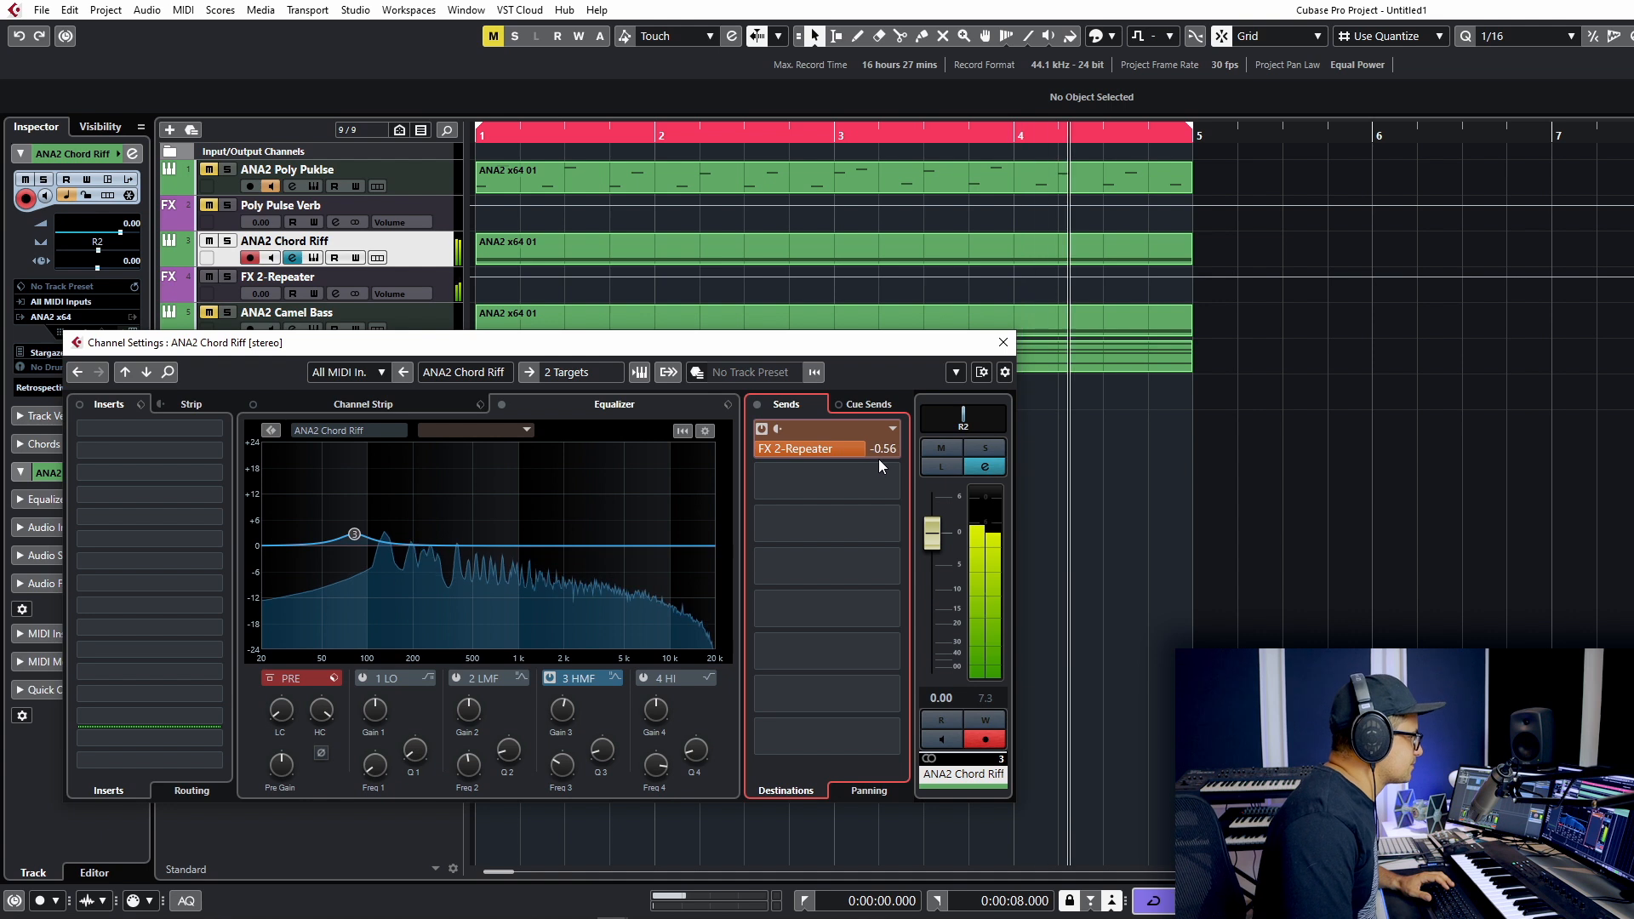
click(1003, 343)
Play the loop and adjust the filter cutoff in the ANA2 Chord Riff track's synth
key(space)
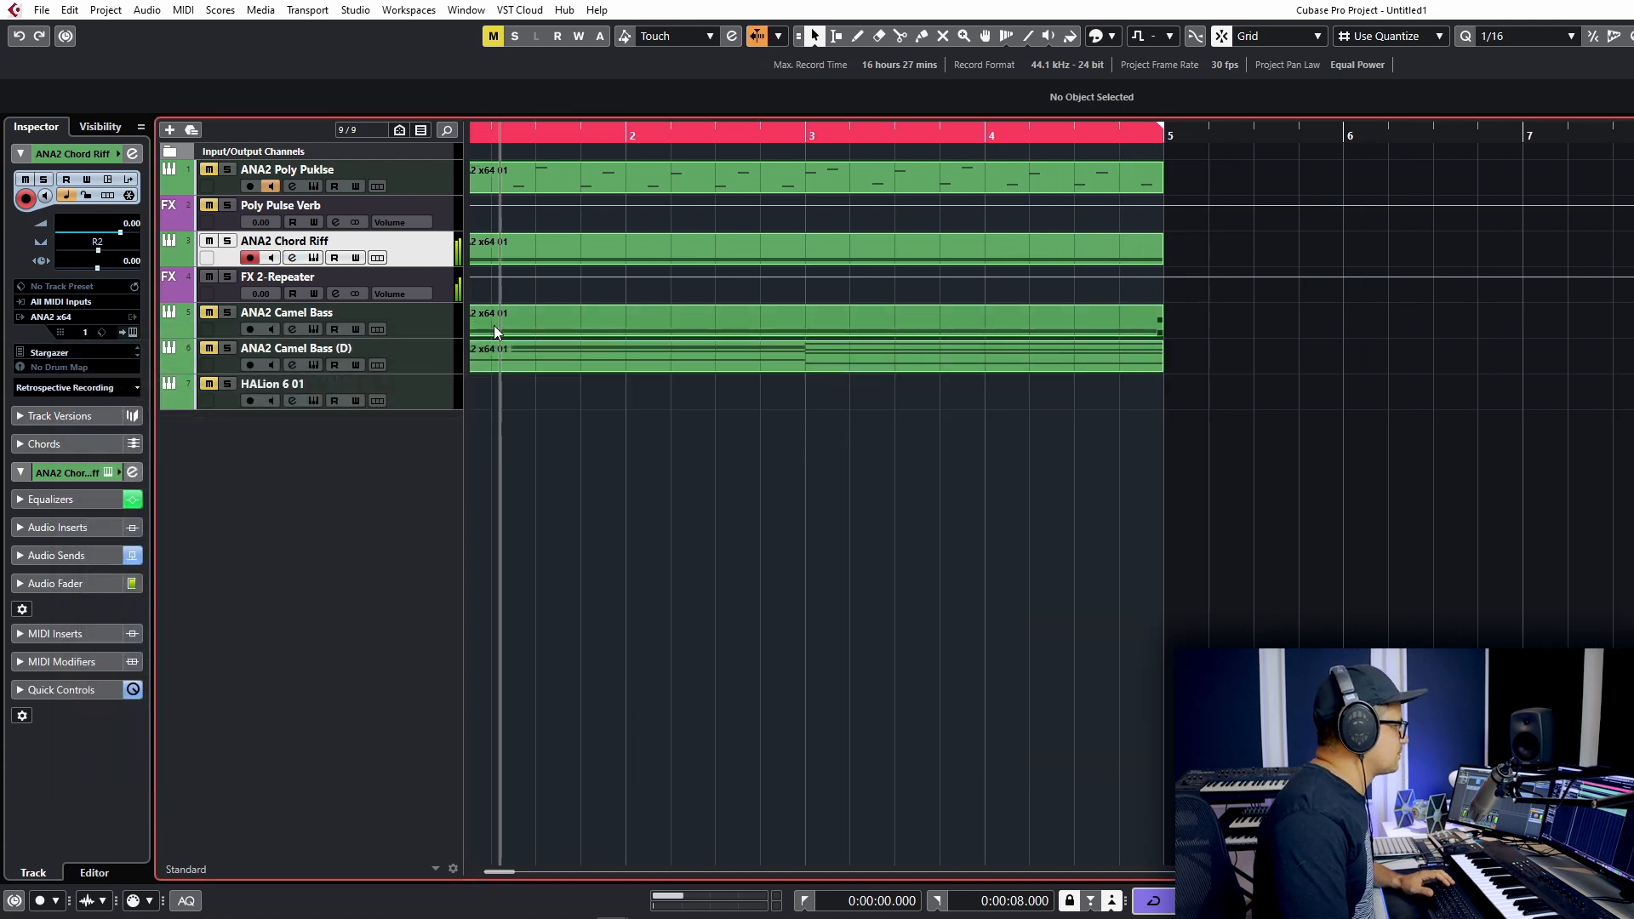
key(g)
key(g)
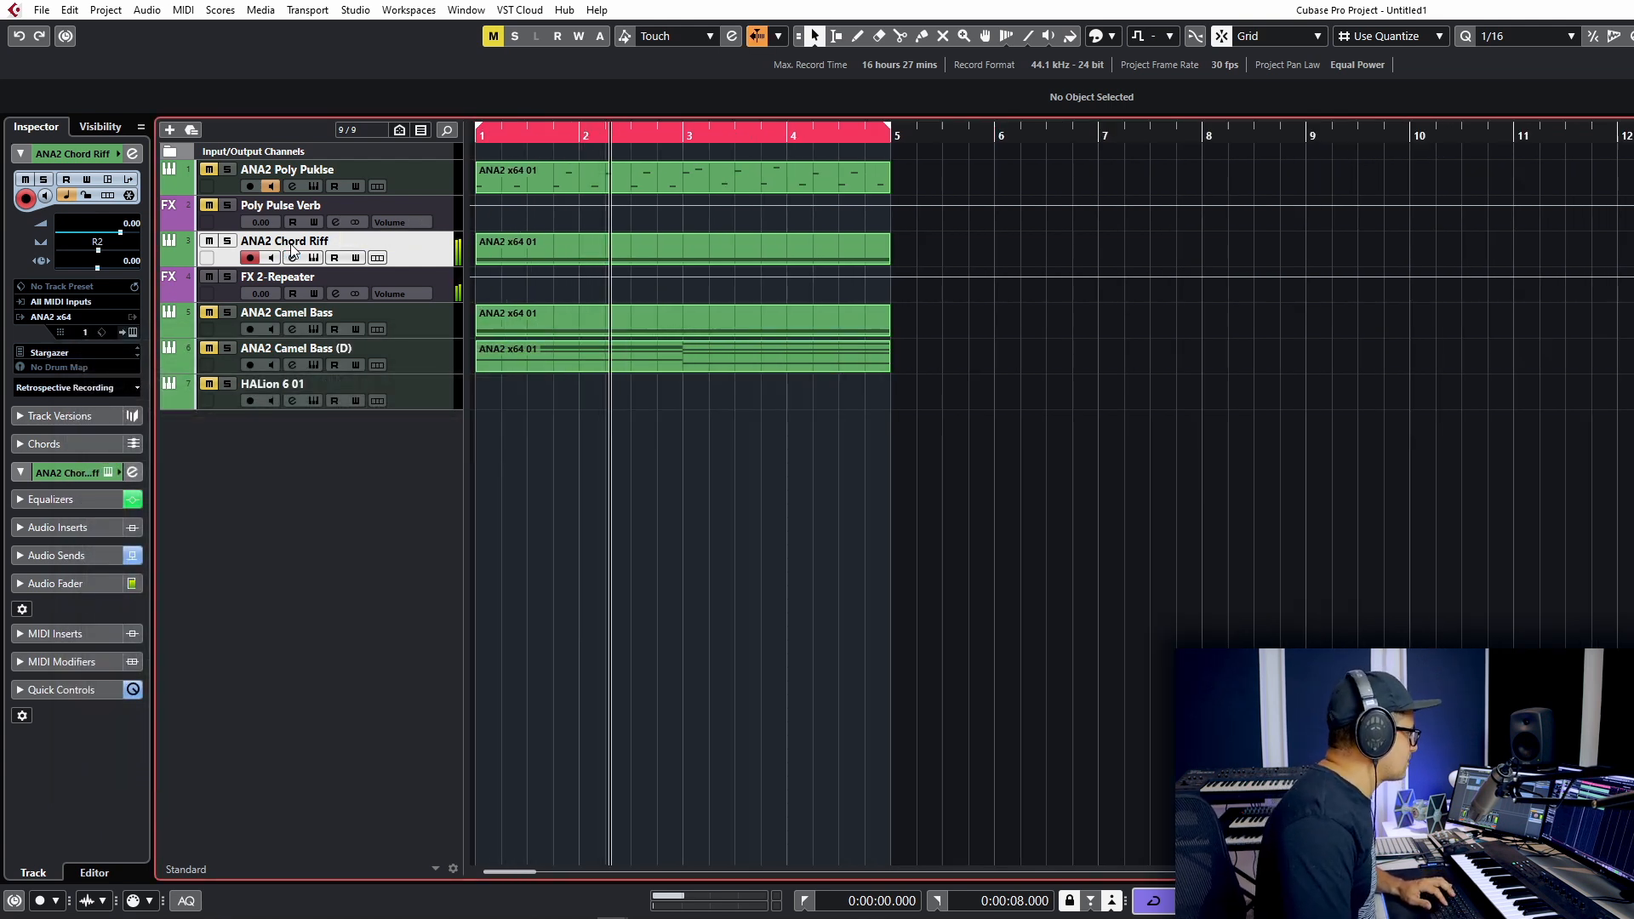
key(h)
key(h)
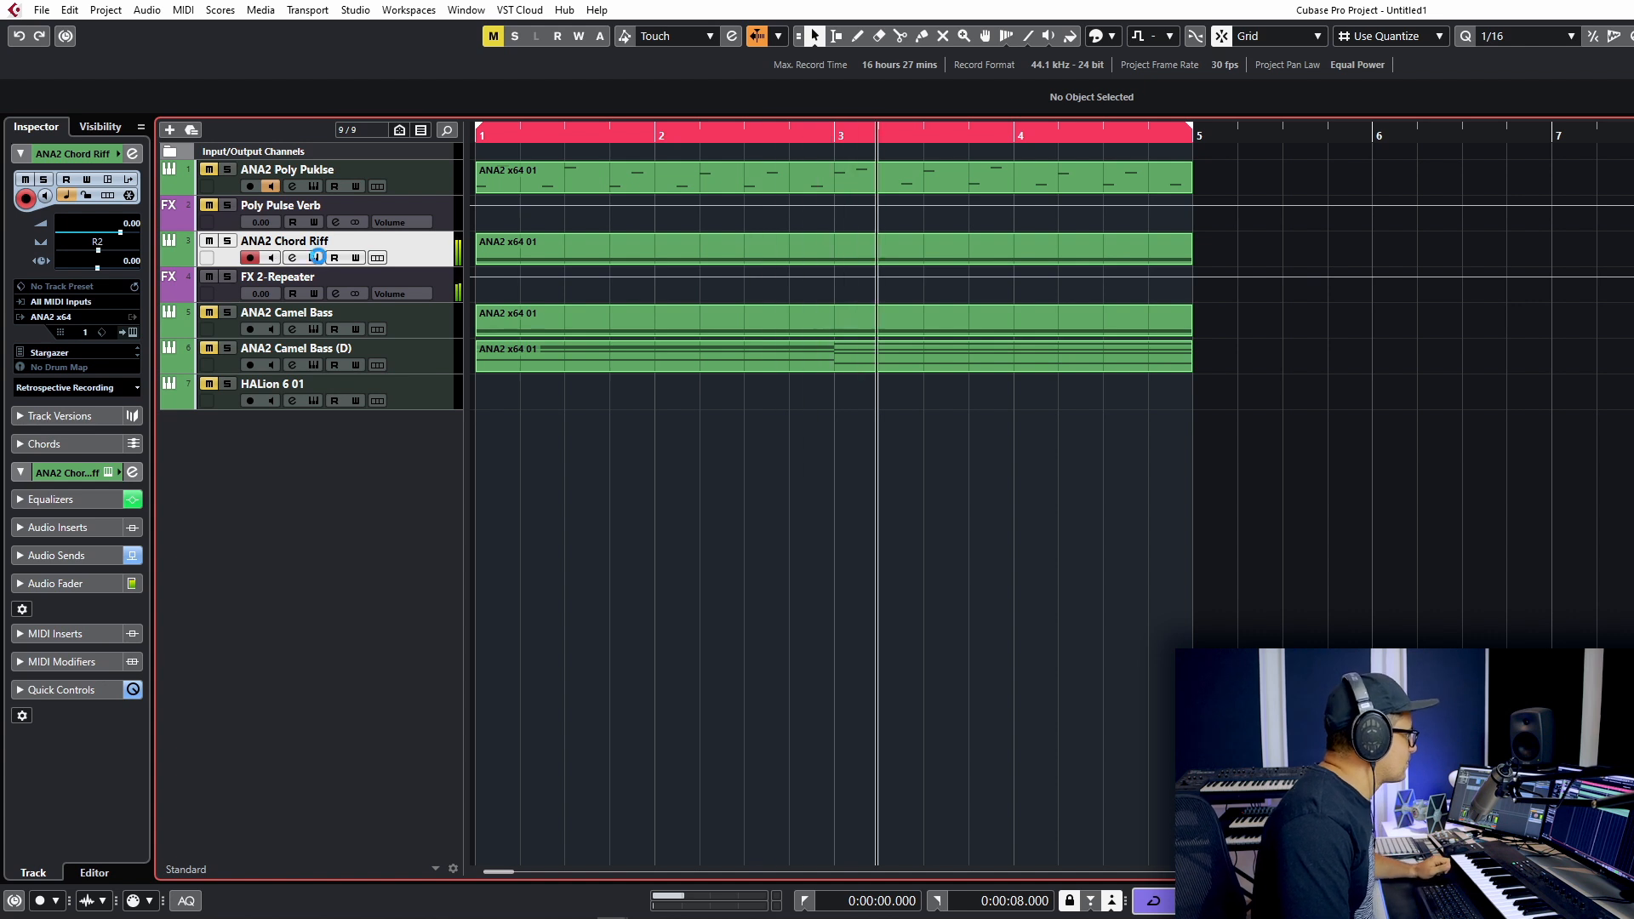
click(317, 257)
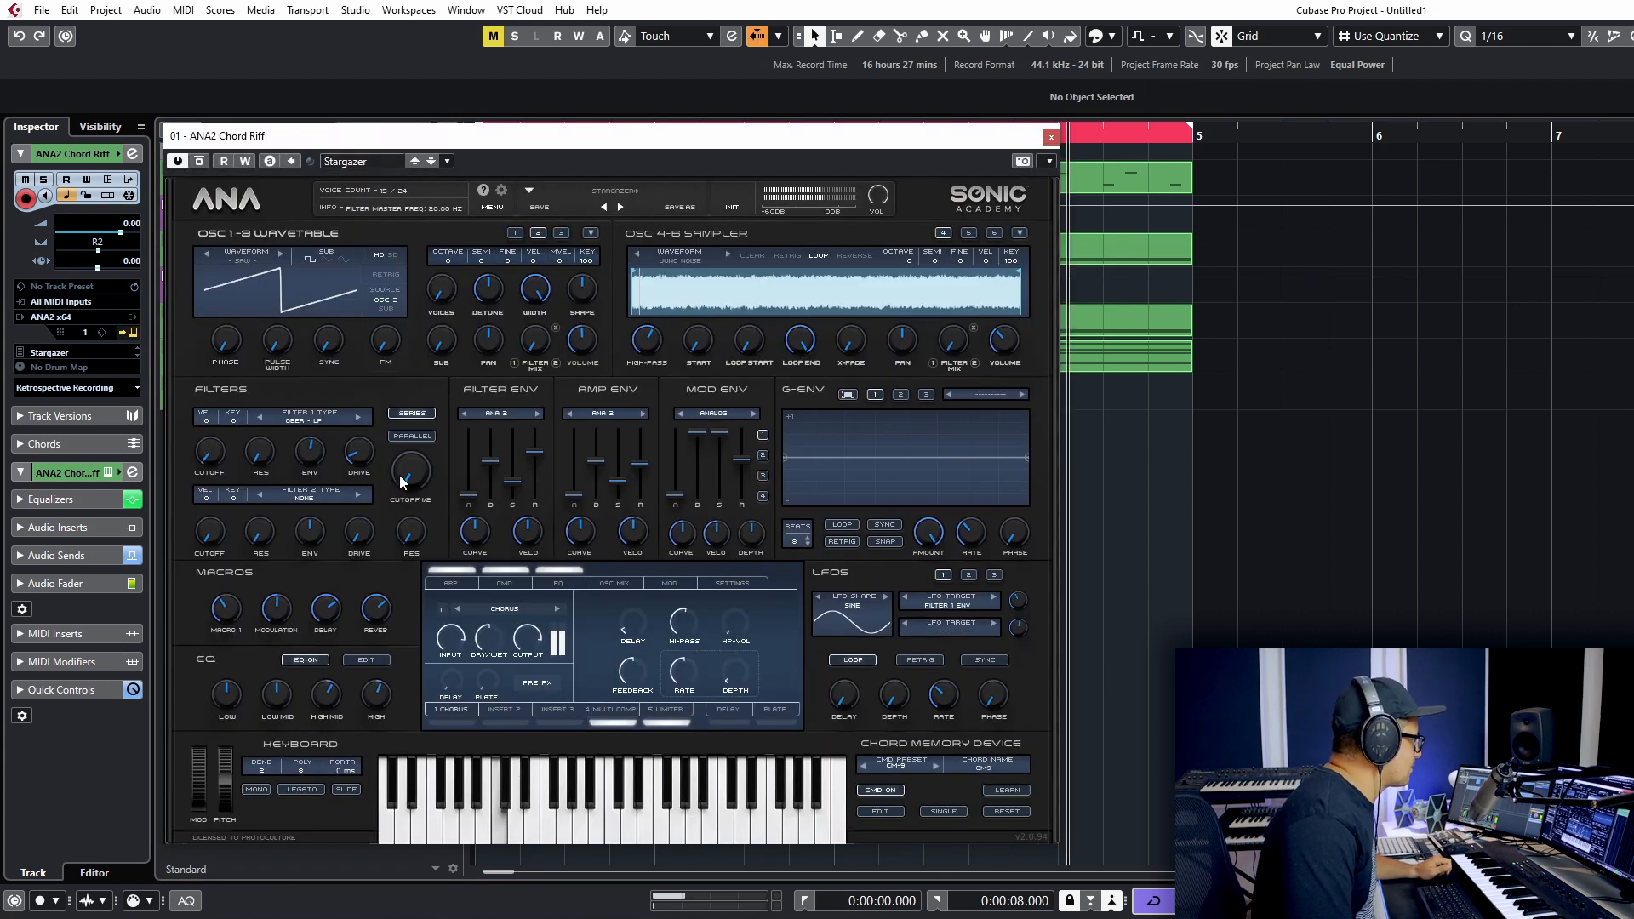
drag(414, 468, 413, 467)
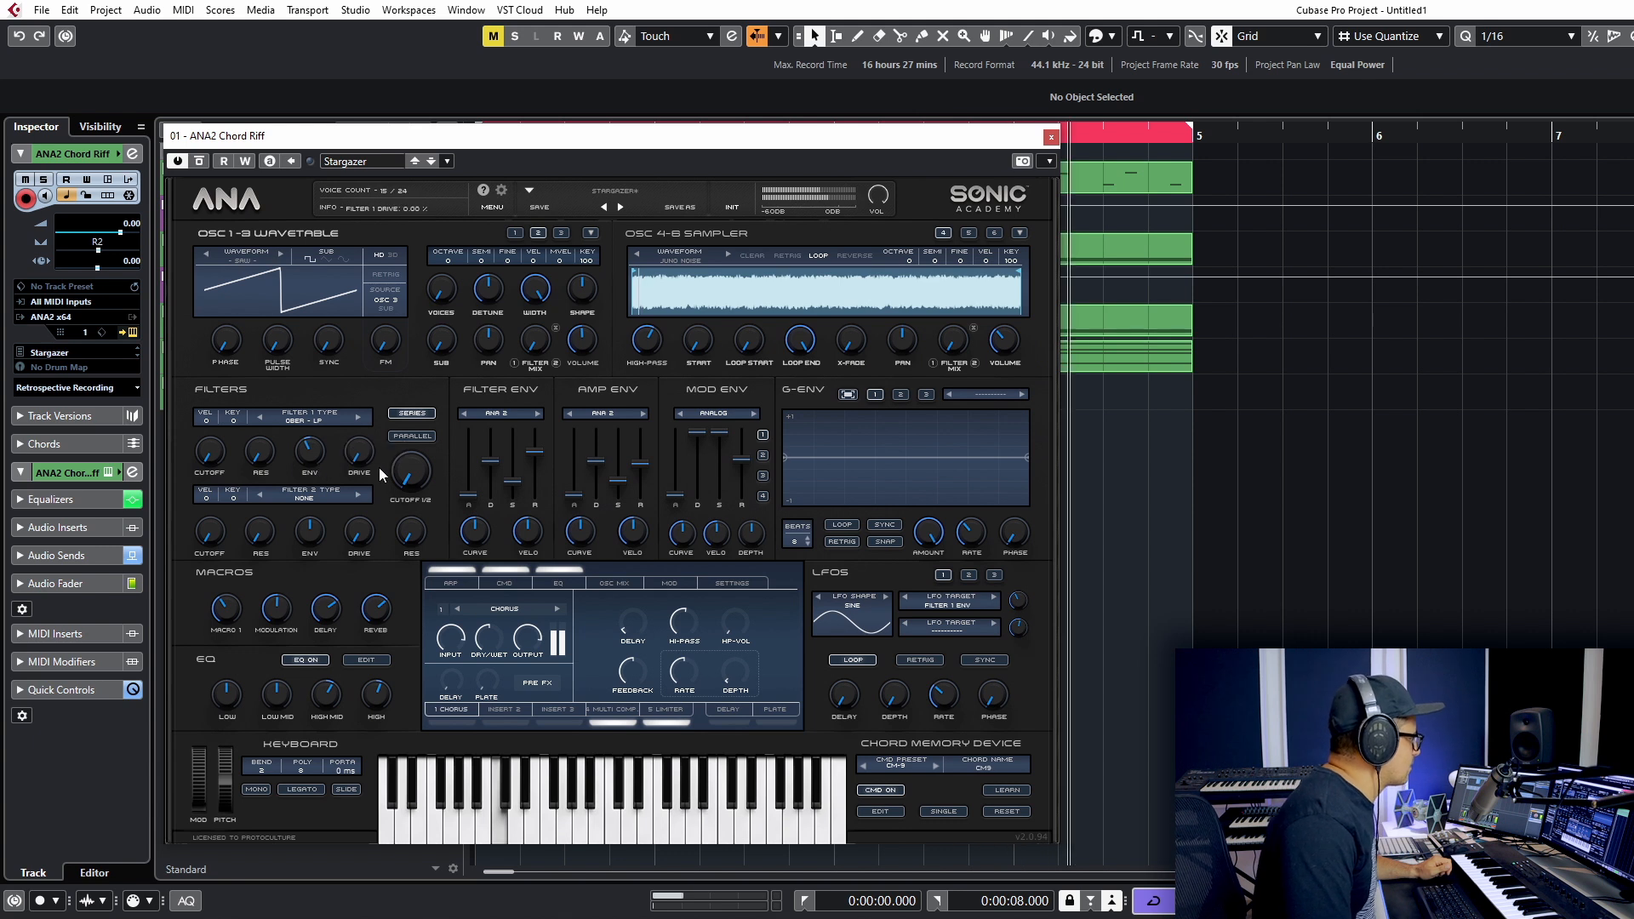
In the FX 2-Repeater channel's Shade EQ, set the high-pass to 62.6 Hz with Q 1.22 and lower the low-pass frequency
click(1055, 139)
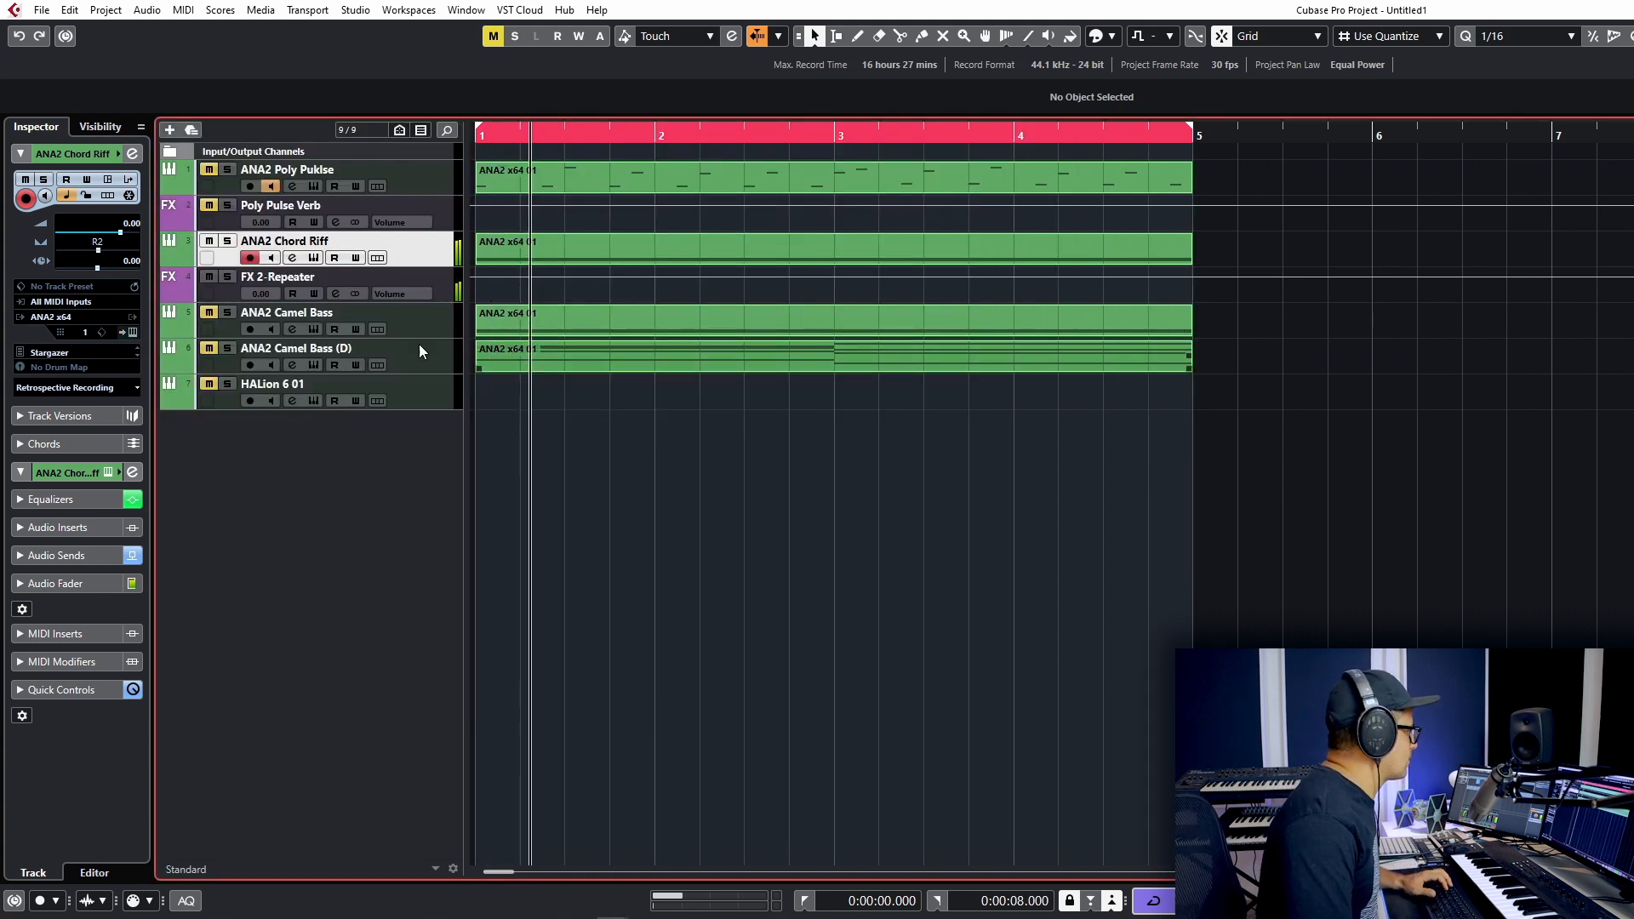
click(292, 258)
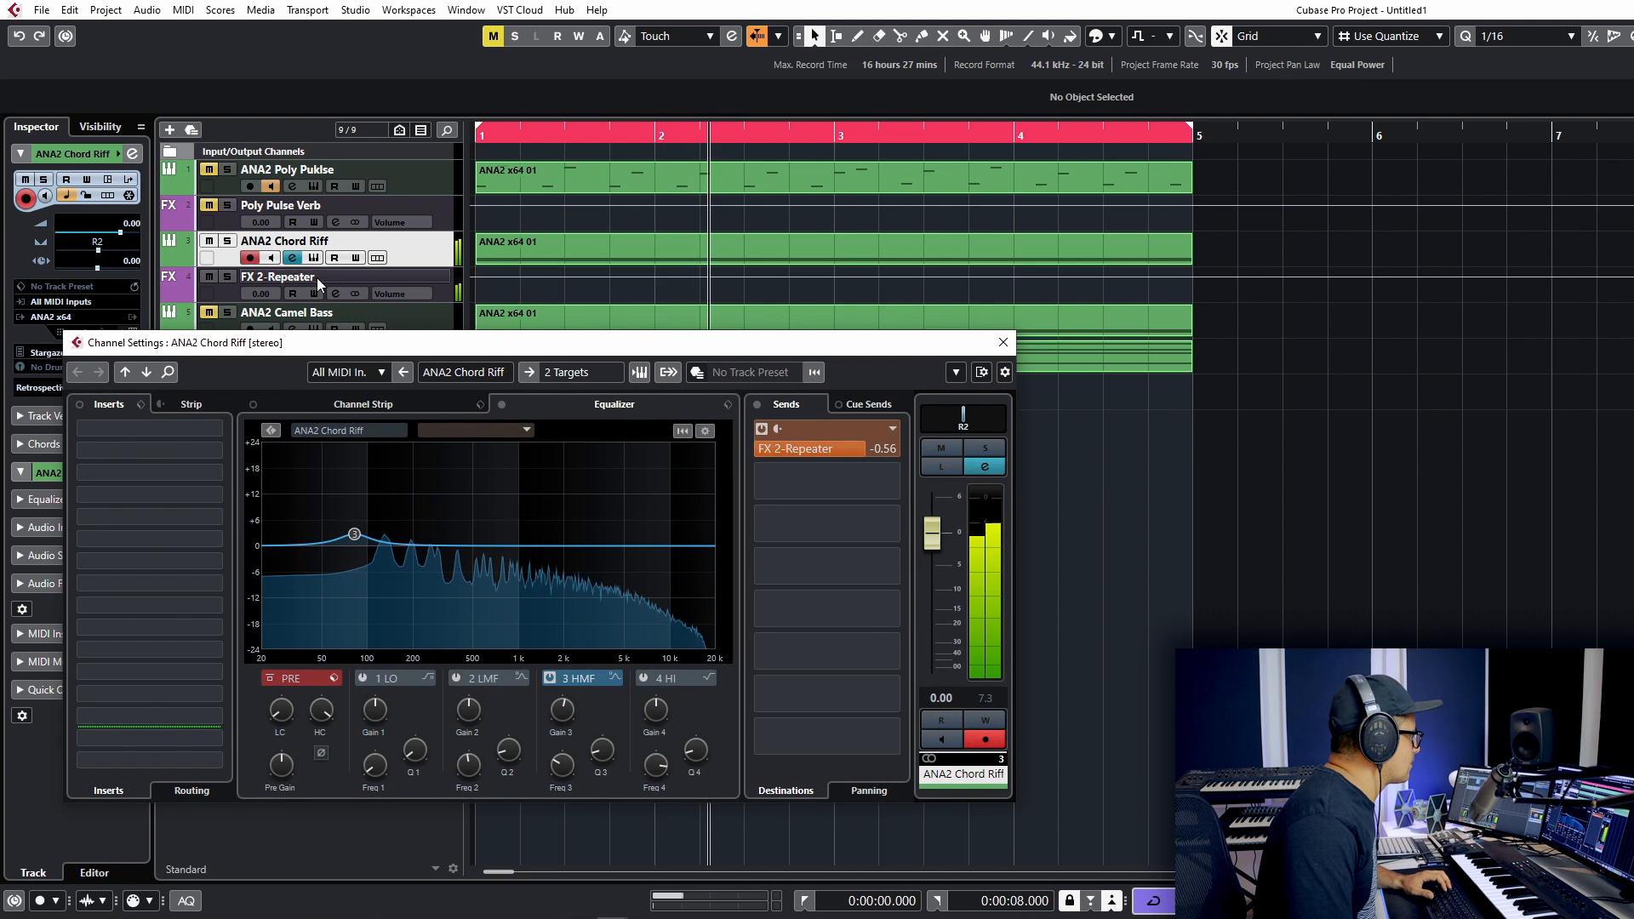
click(335, 293)
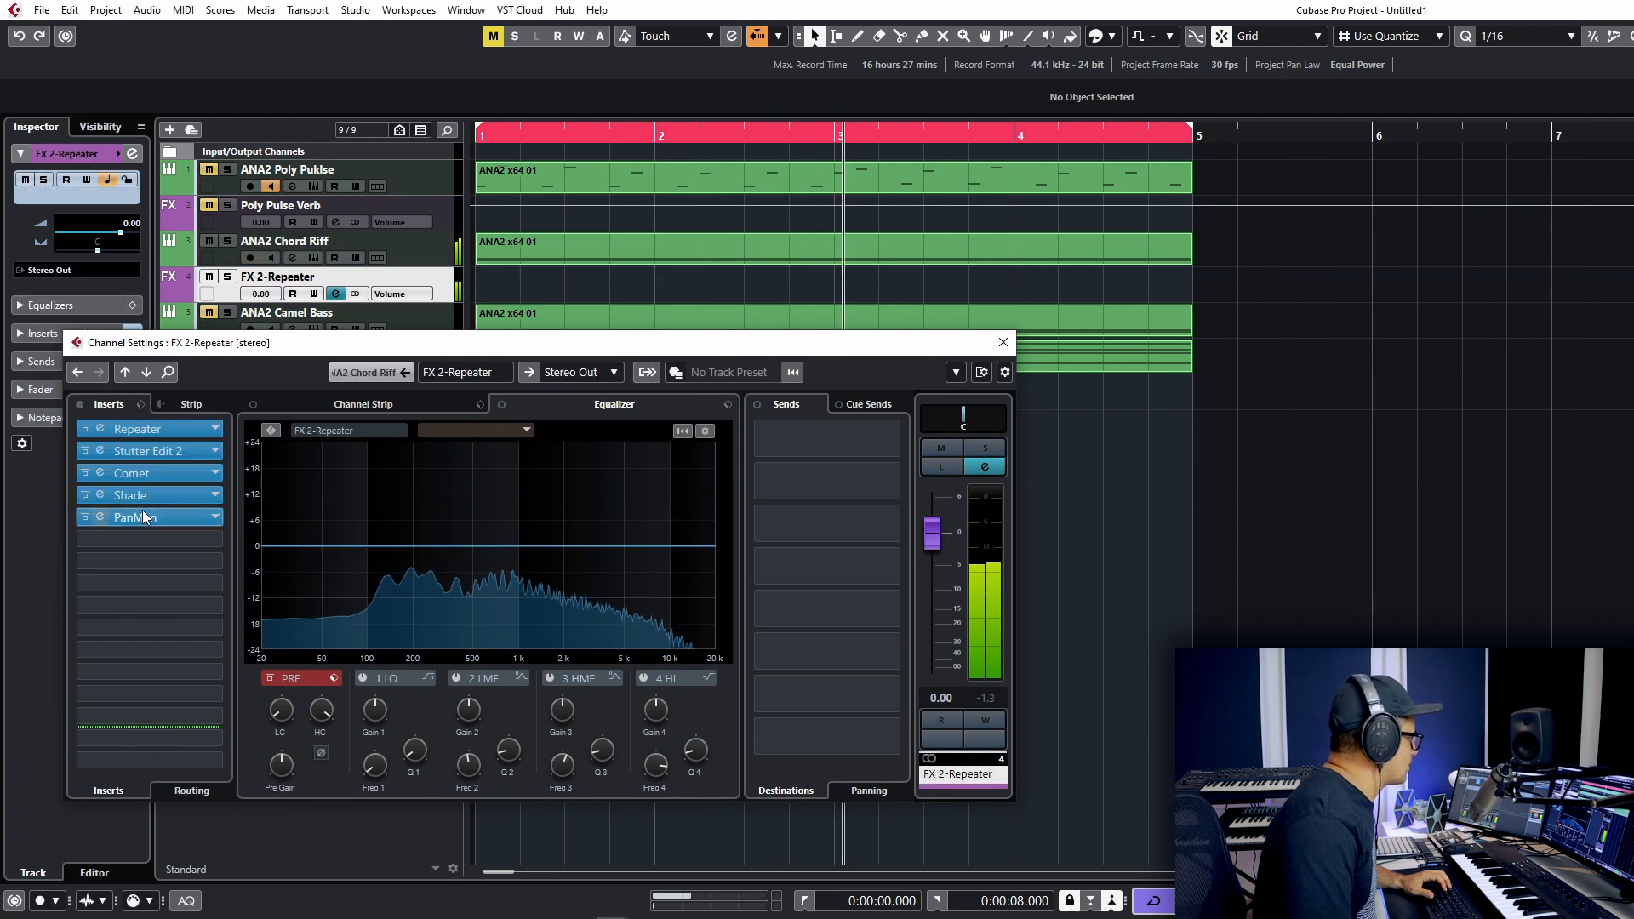
click(100, 496)
drag(912, 337, 812, 276)
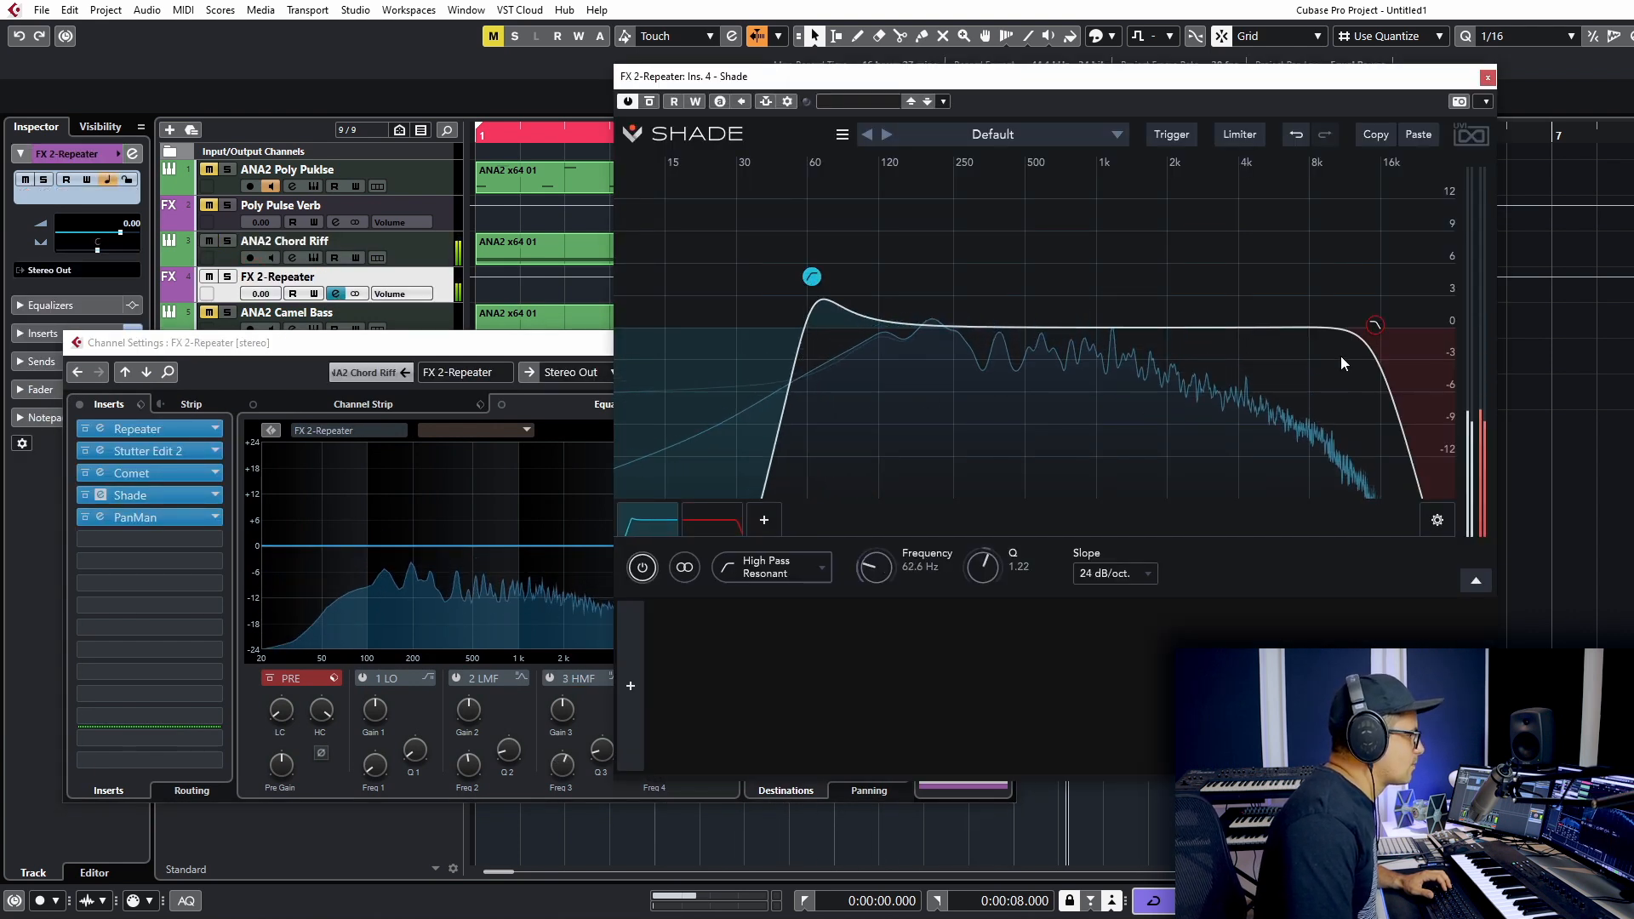
drag(1375, 325, 1259, 273)
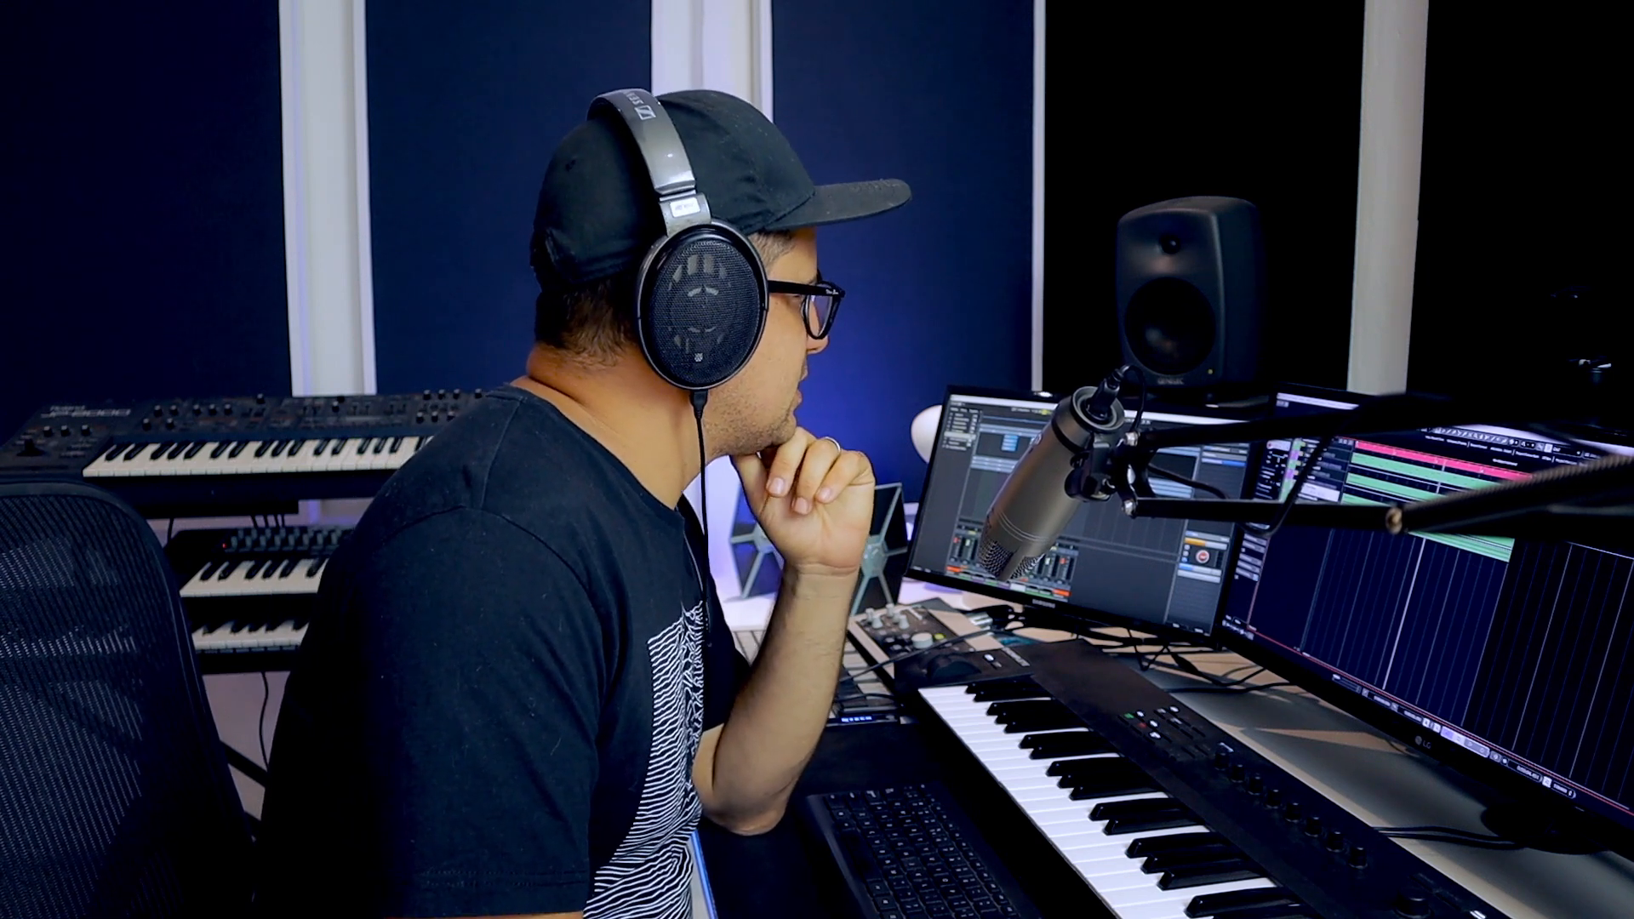
Play the loop on the ANA2 Camel Bass (D) track, lower its channel level to -1.53 dB, and close its channel and synth windows
click(434, 360)
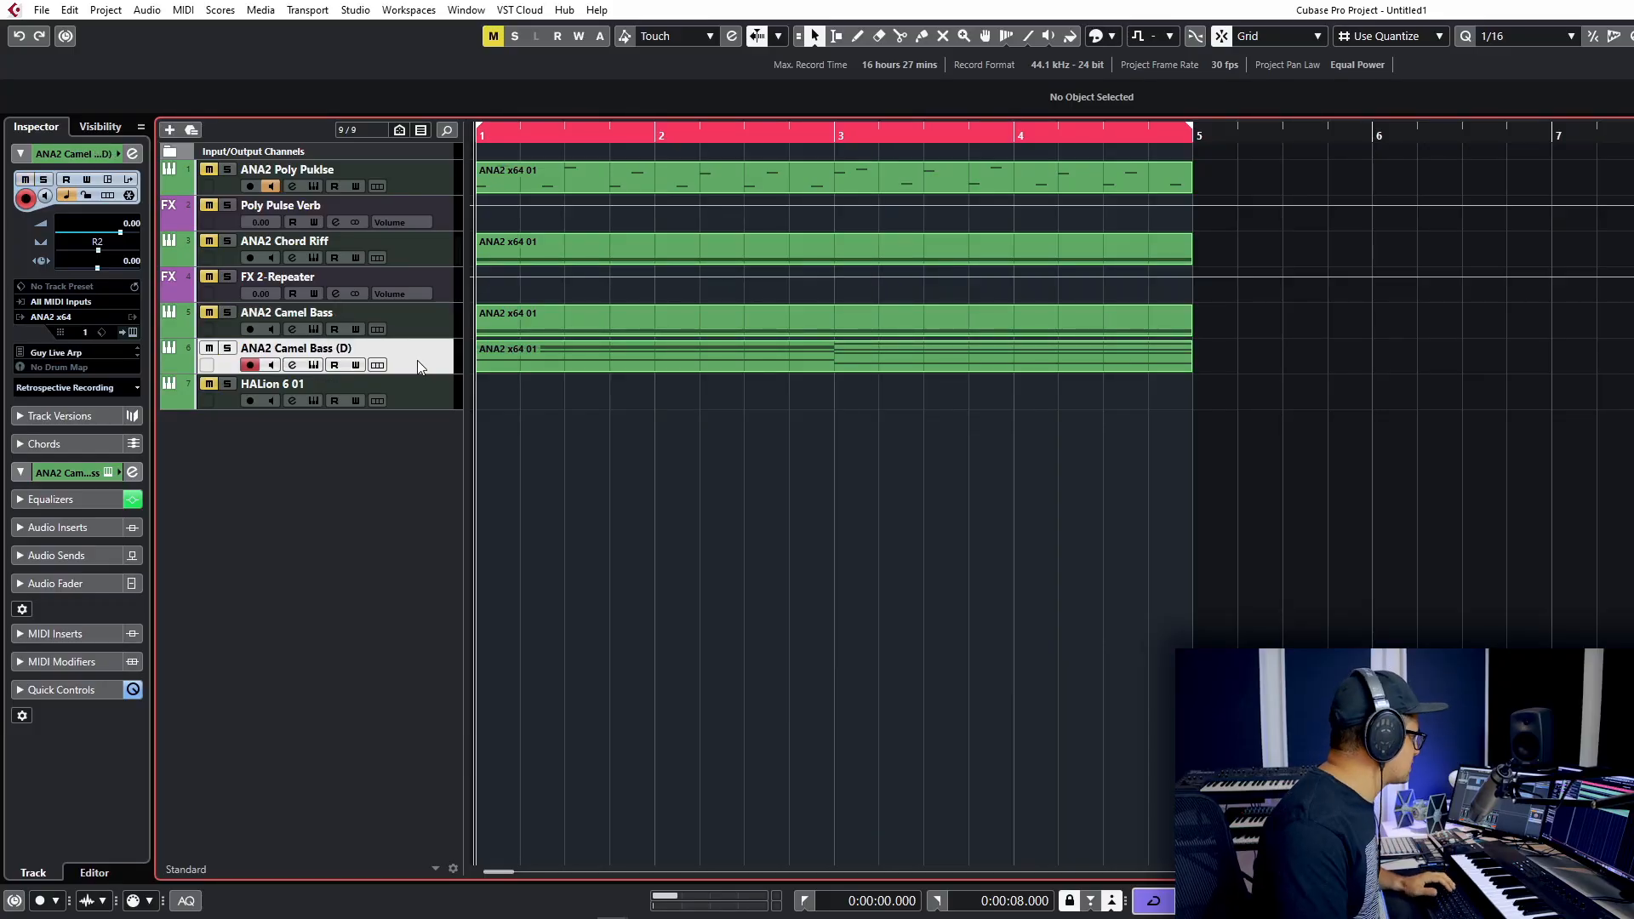
key(space)
click(292, 365)
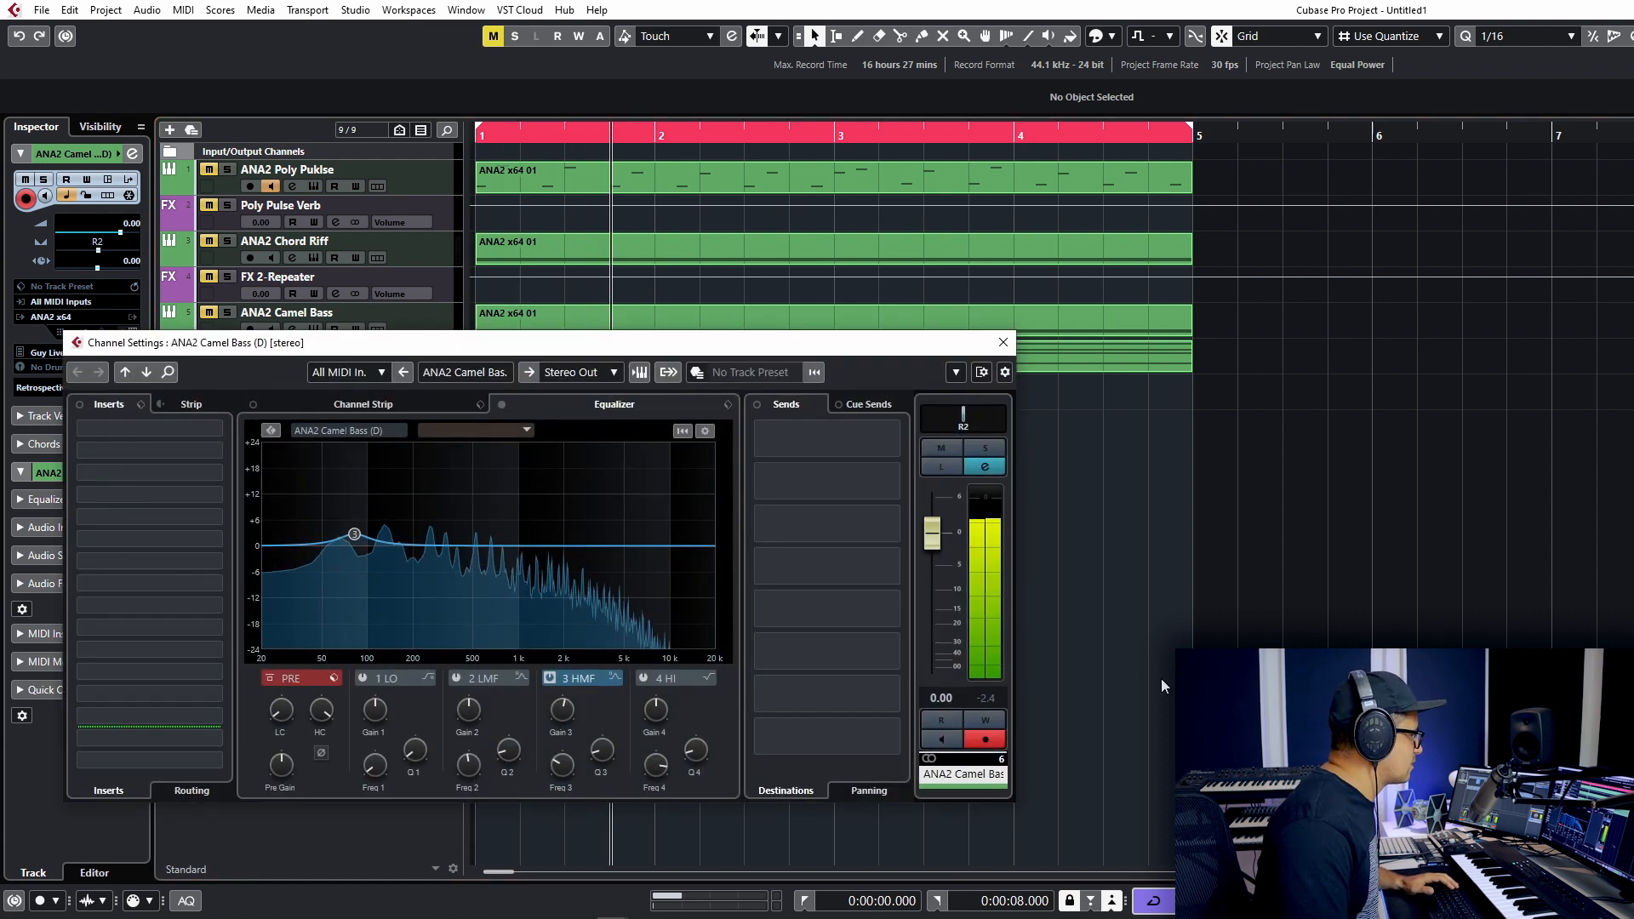
drag(932, 533, 936, 550)
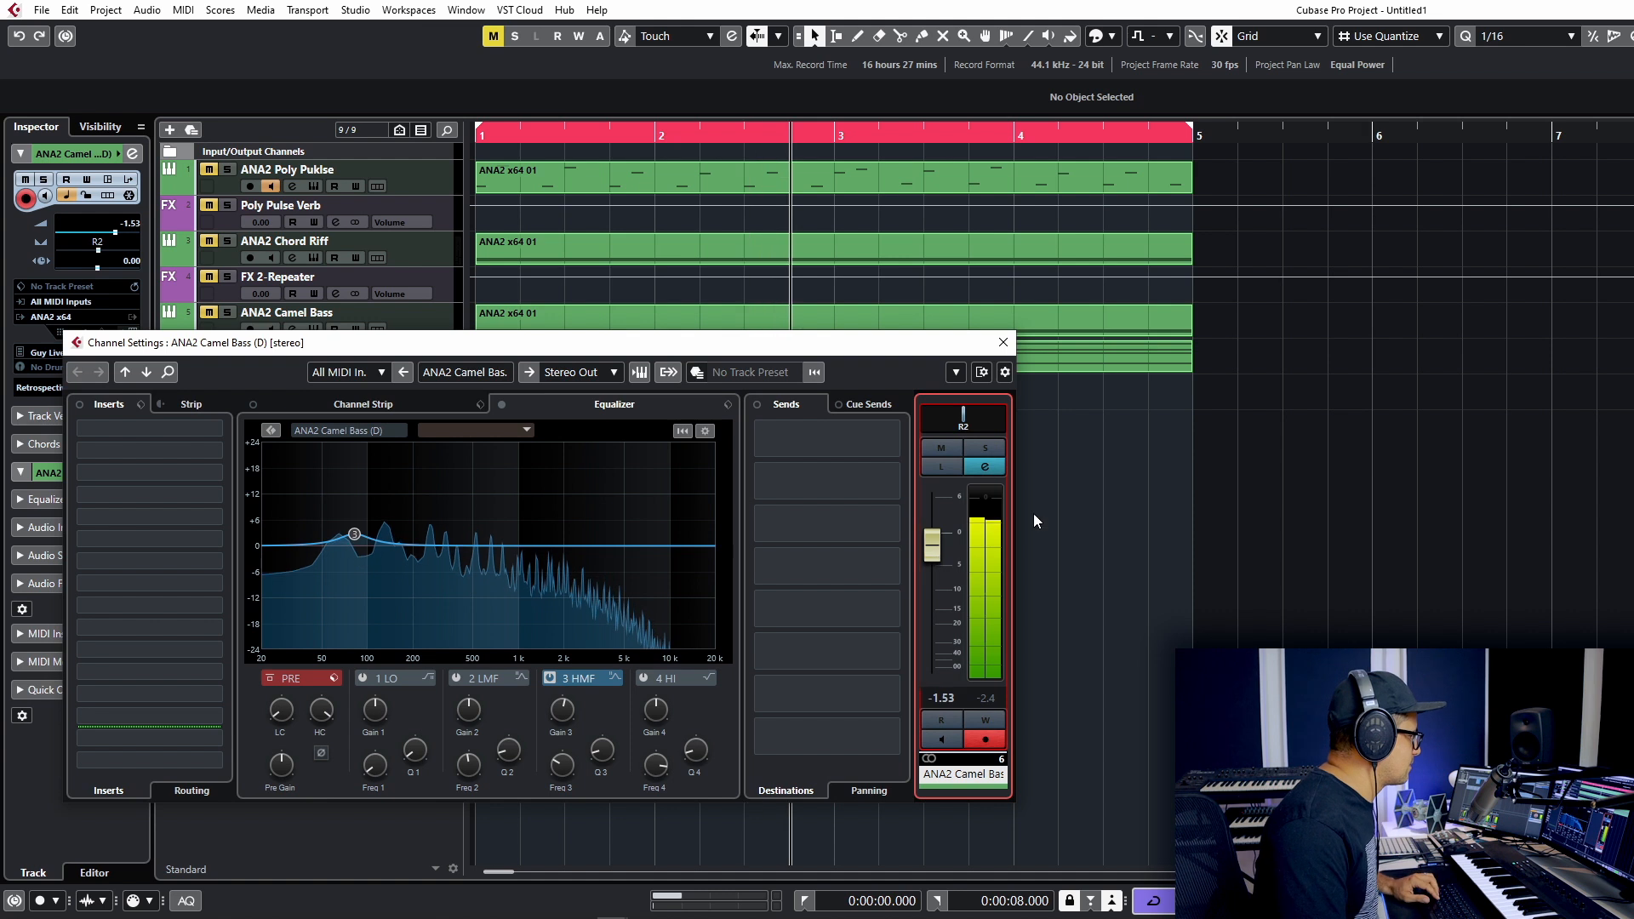
click(1003, 343)
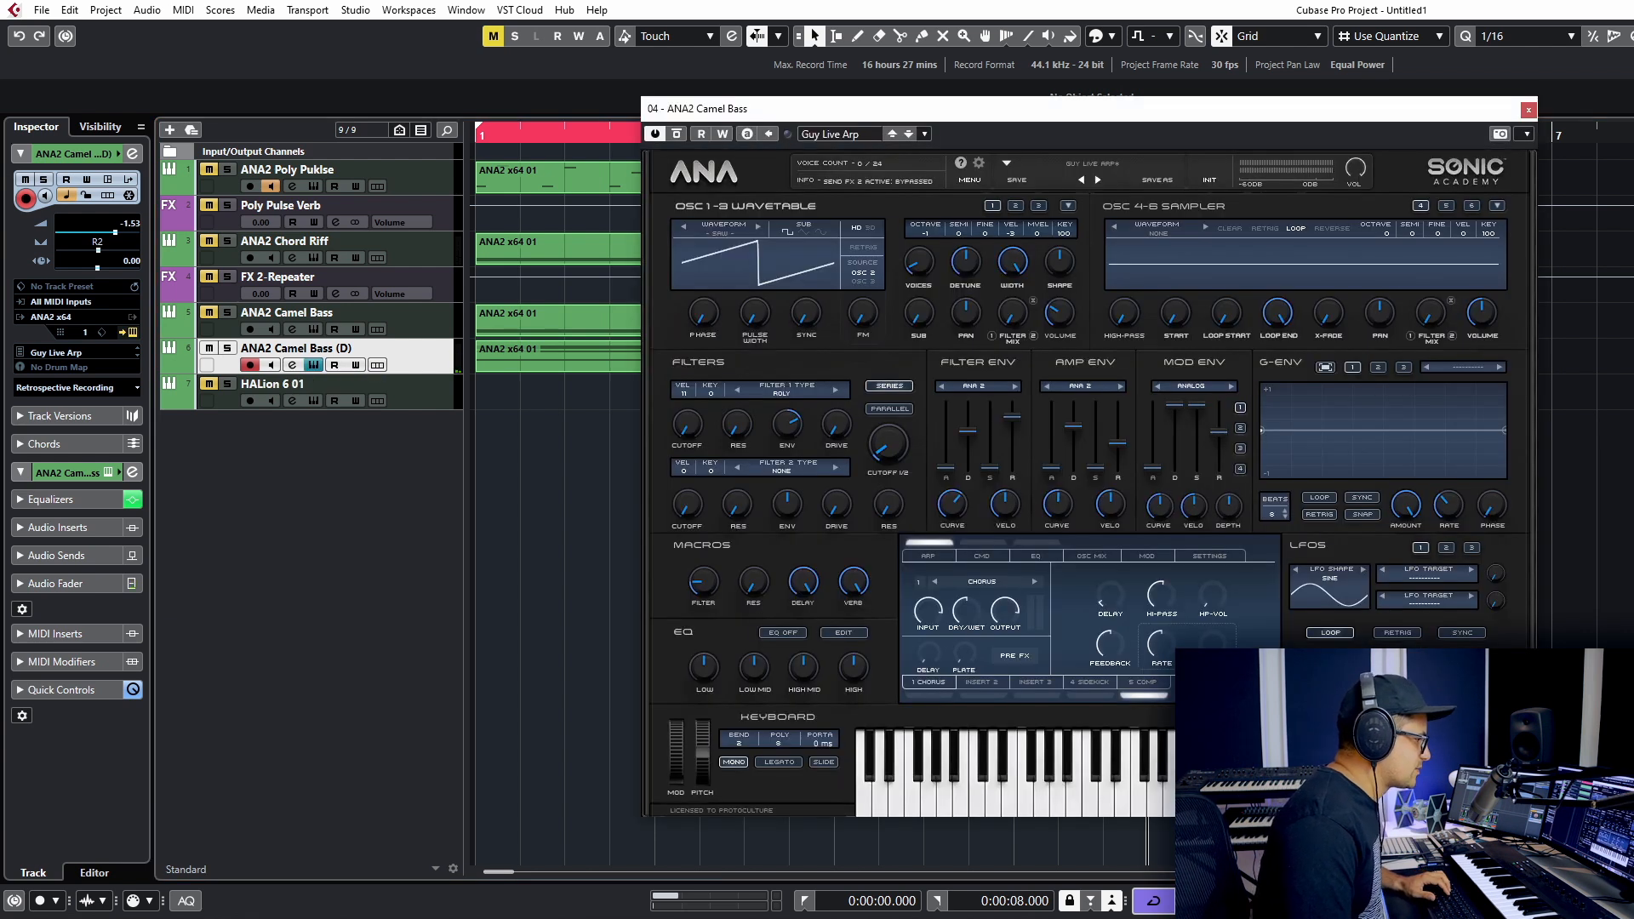
click(1529, 110)
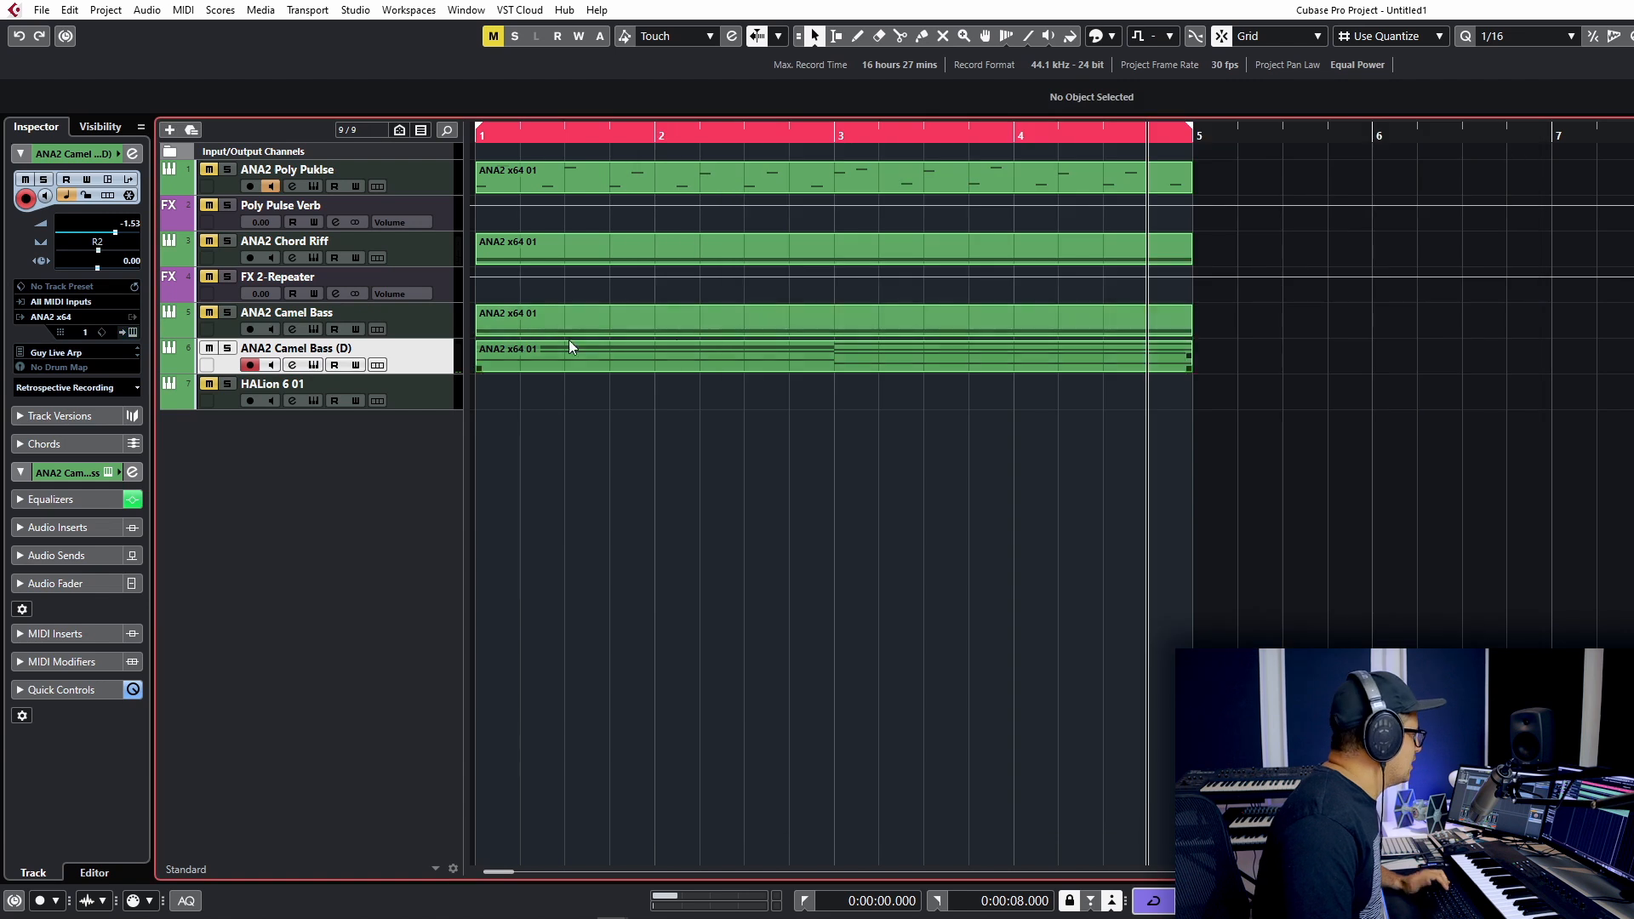
Load Decimort2 in the first insert slot of the ANA2 Camel Bass (D) track
click(292, 365)
click(147, 427)
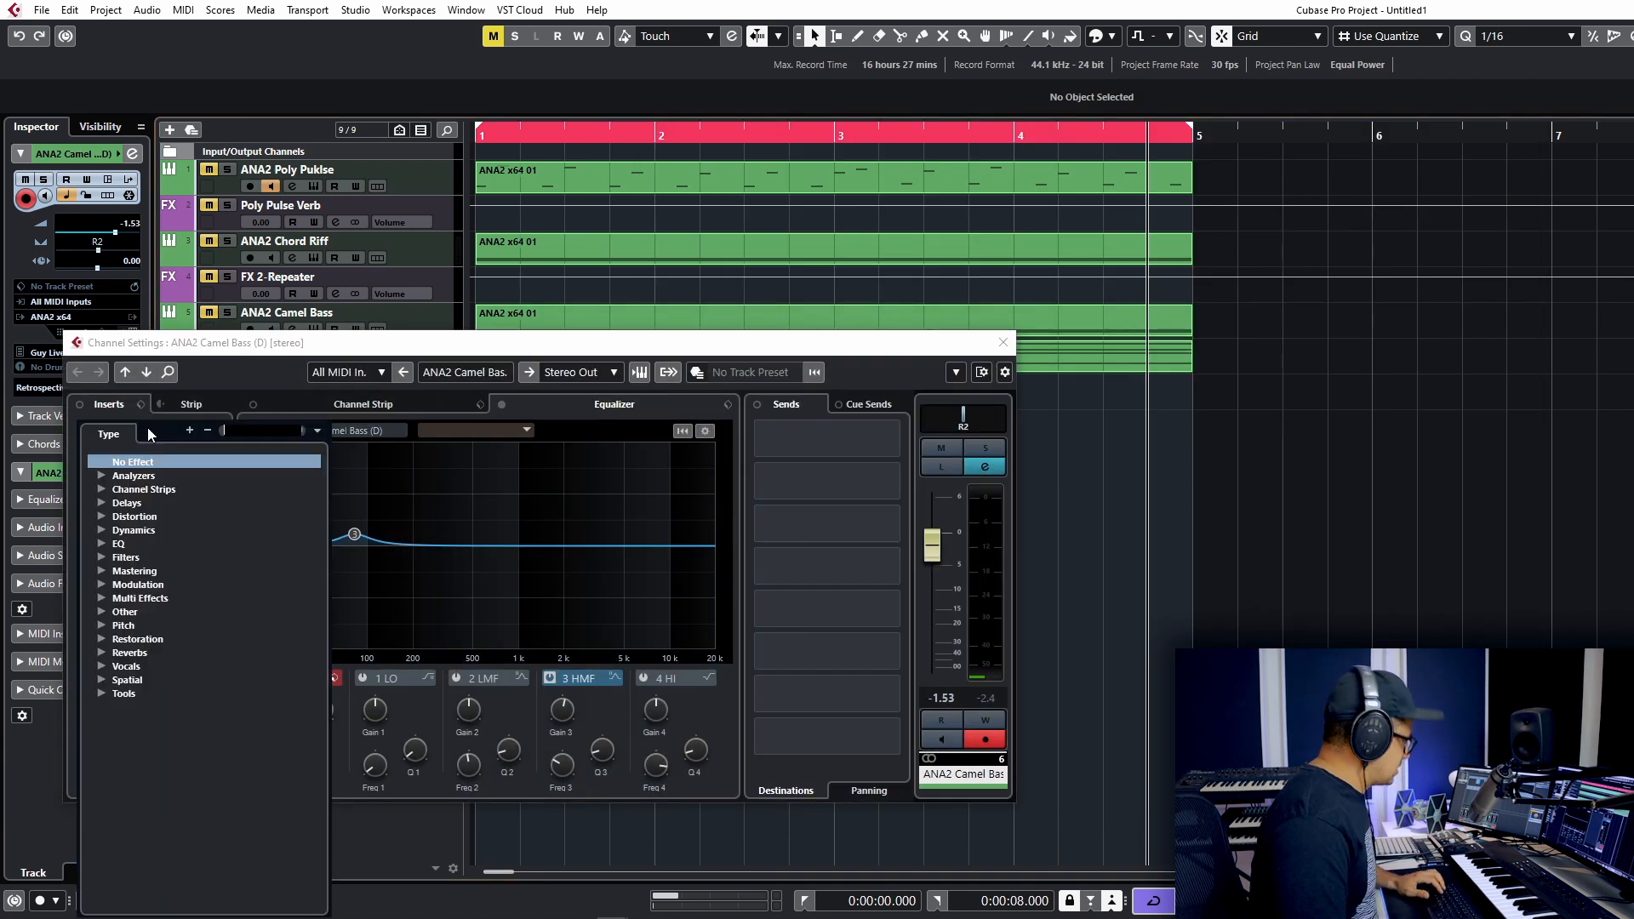
text(dec)
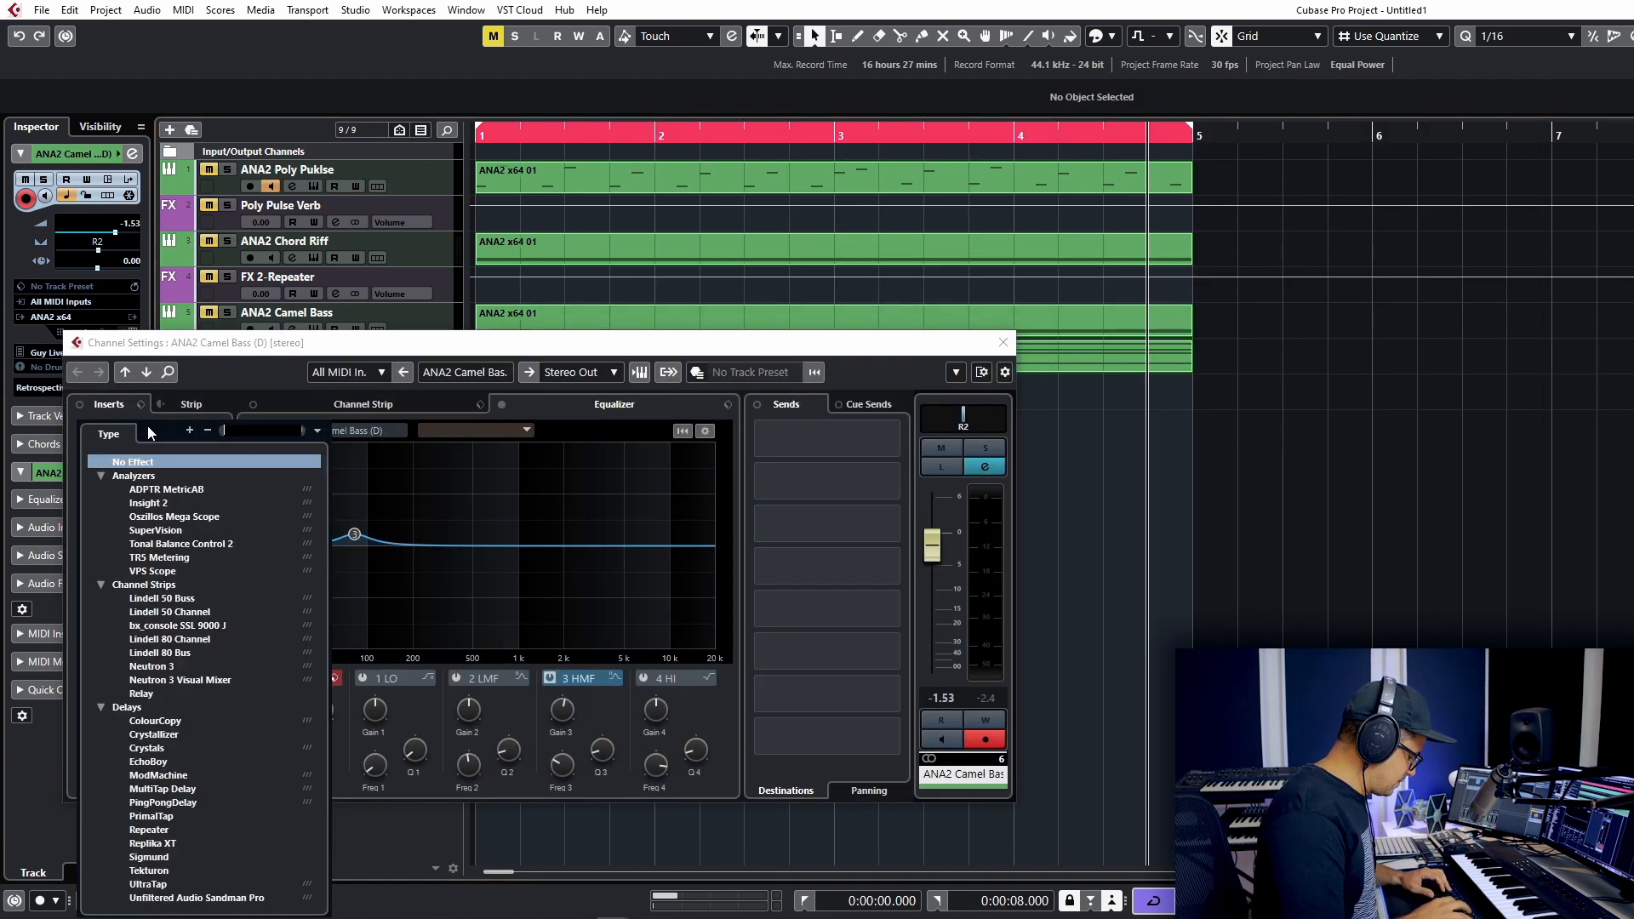
text(imort)
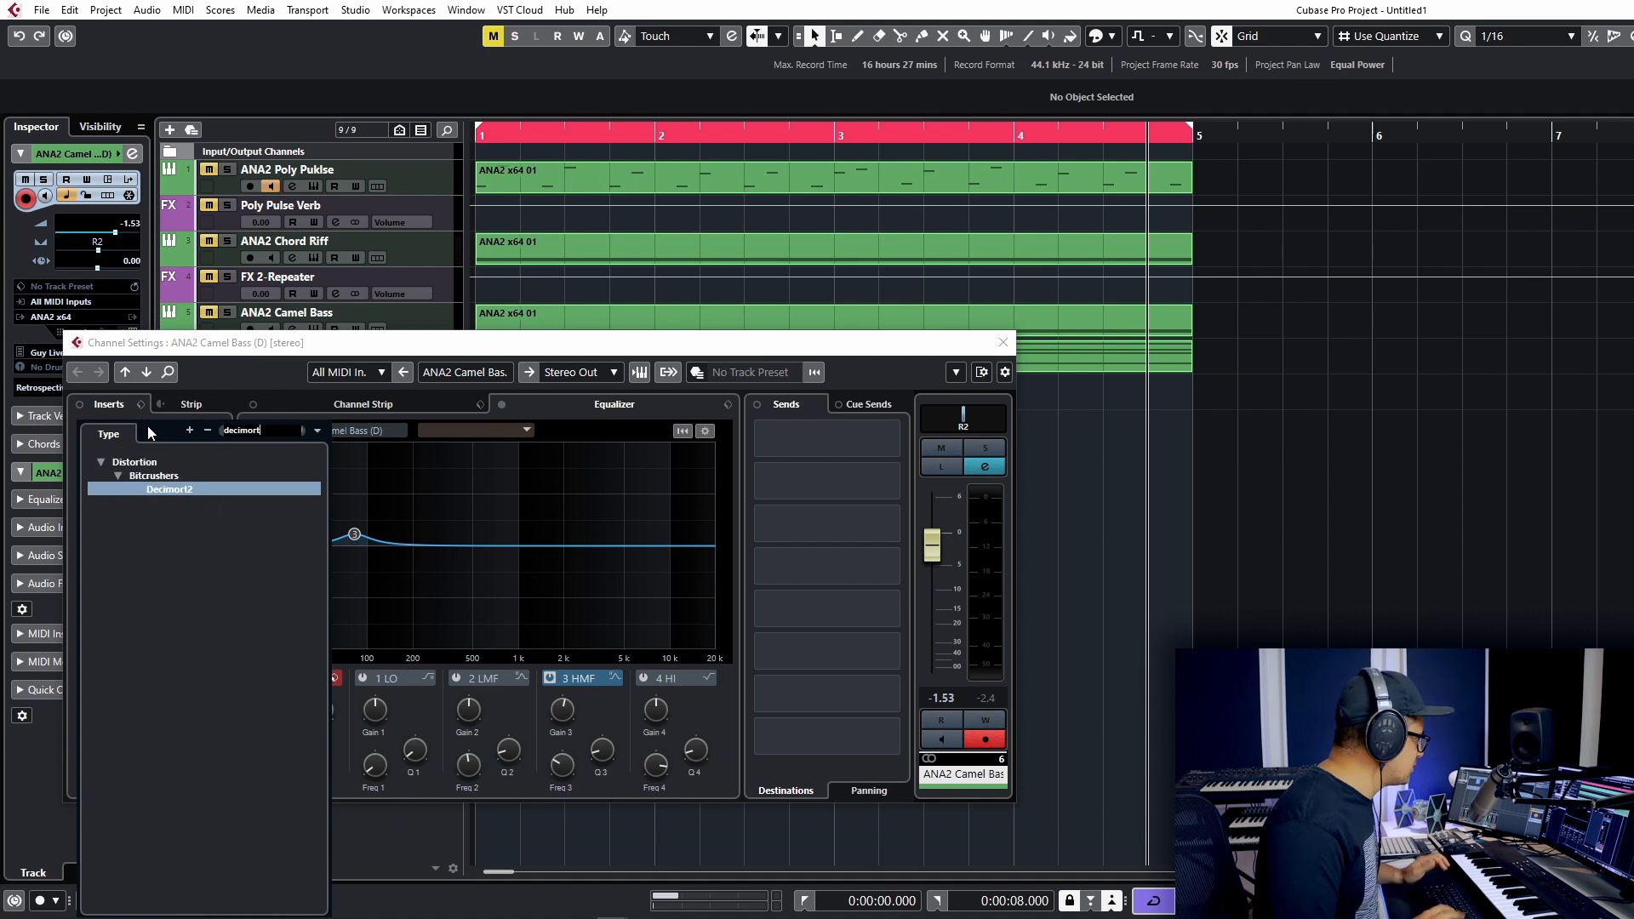
key(Return)
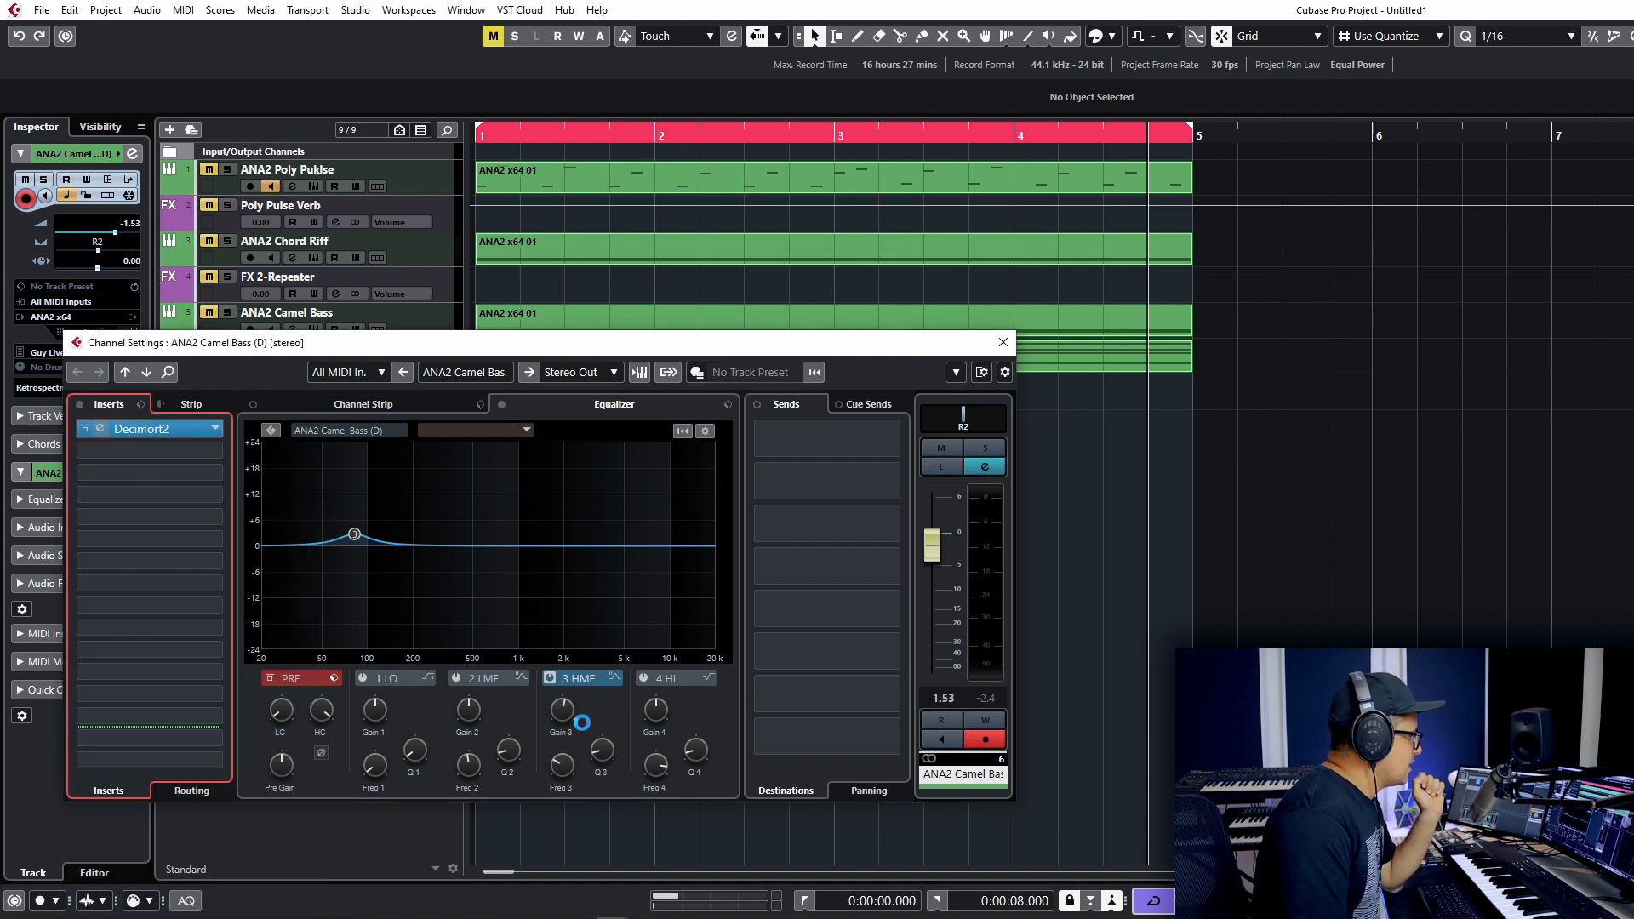
drag(1175, 225, 580, 228)
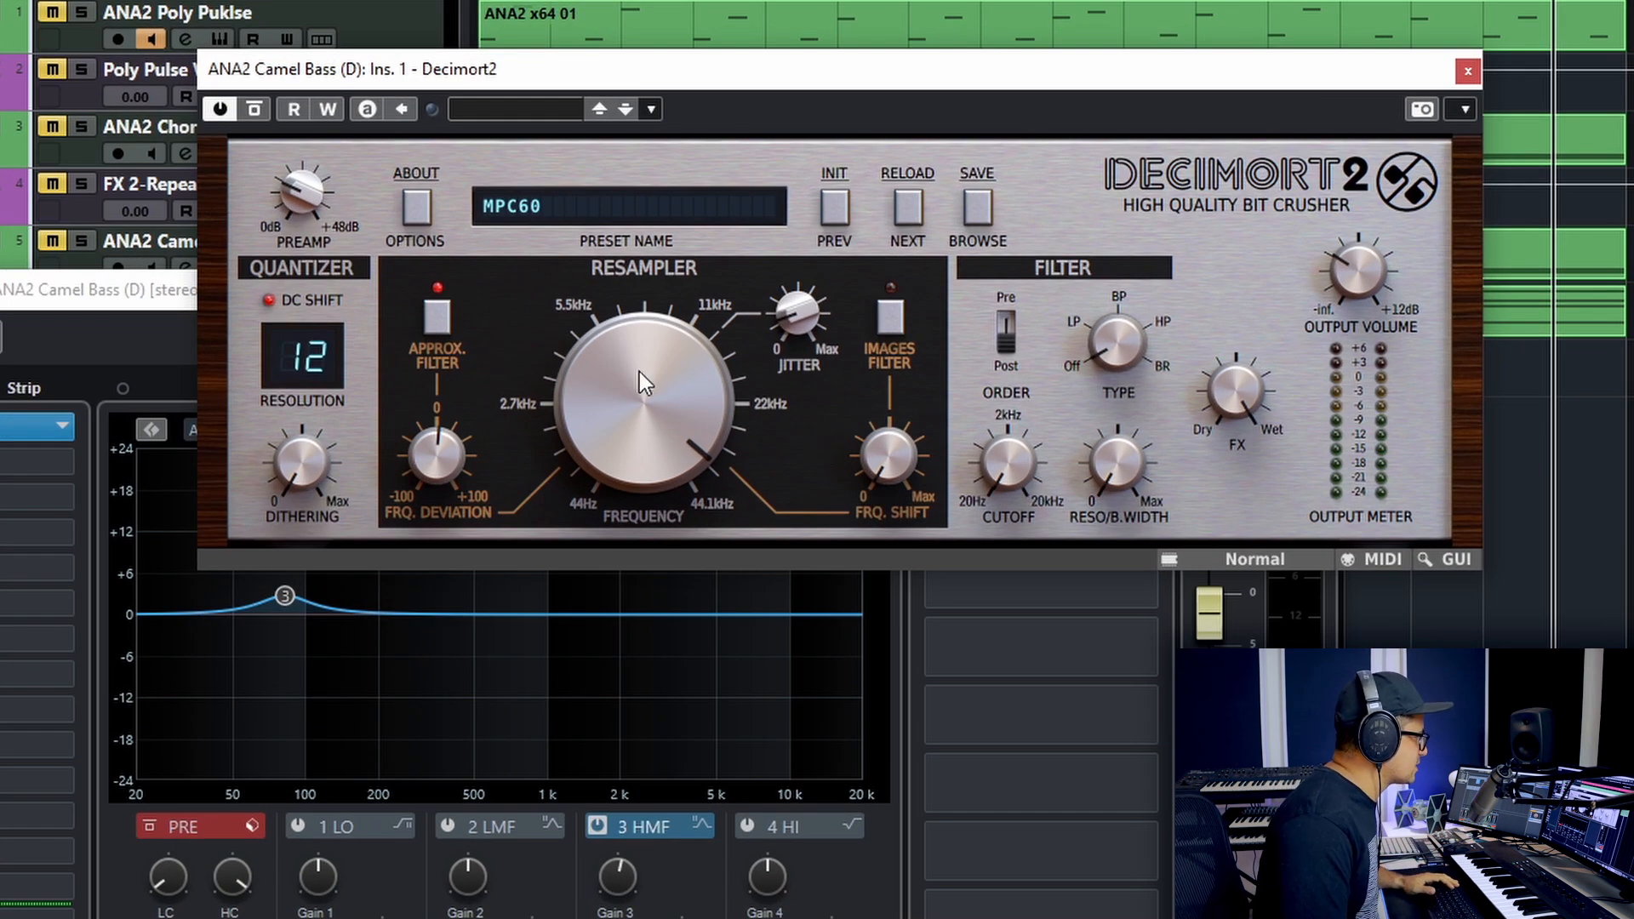
Play the loop and lower Decimort2's resampler frequency to 4934 Hz
key(space)
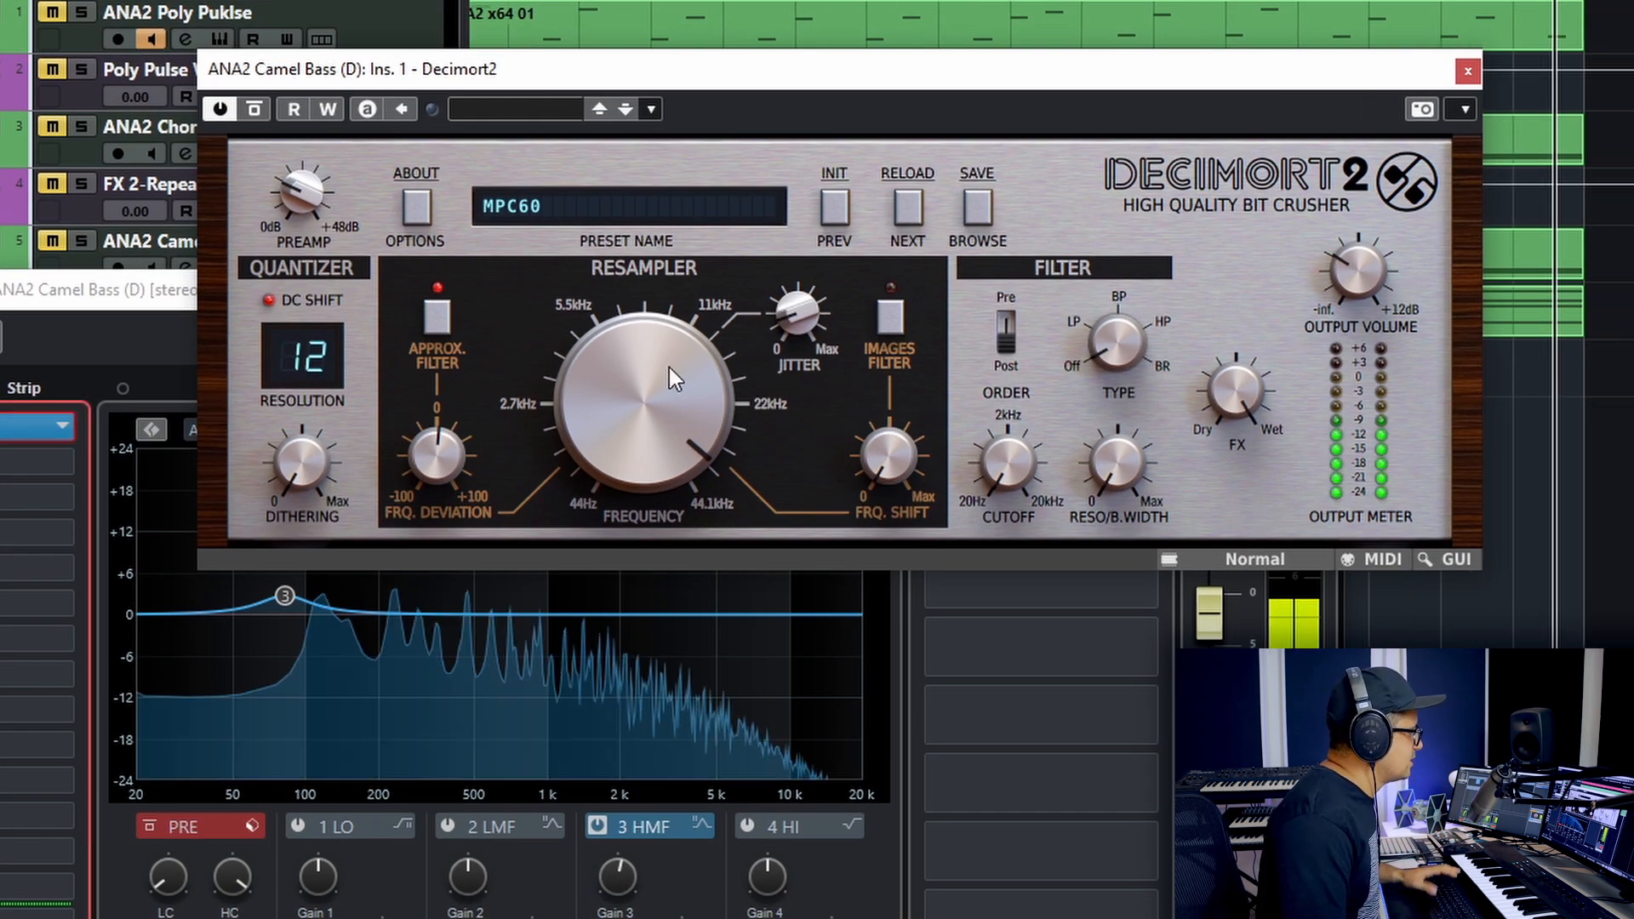
drag(661, 385, 661, 596)
drag(652, 473, 679, 382)
key(space)
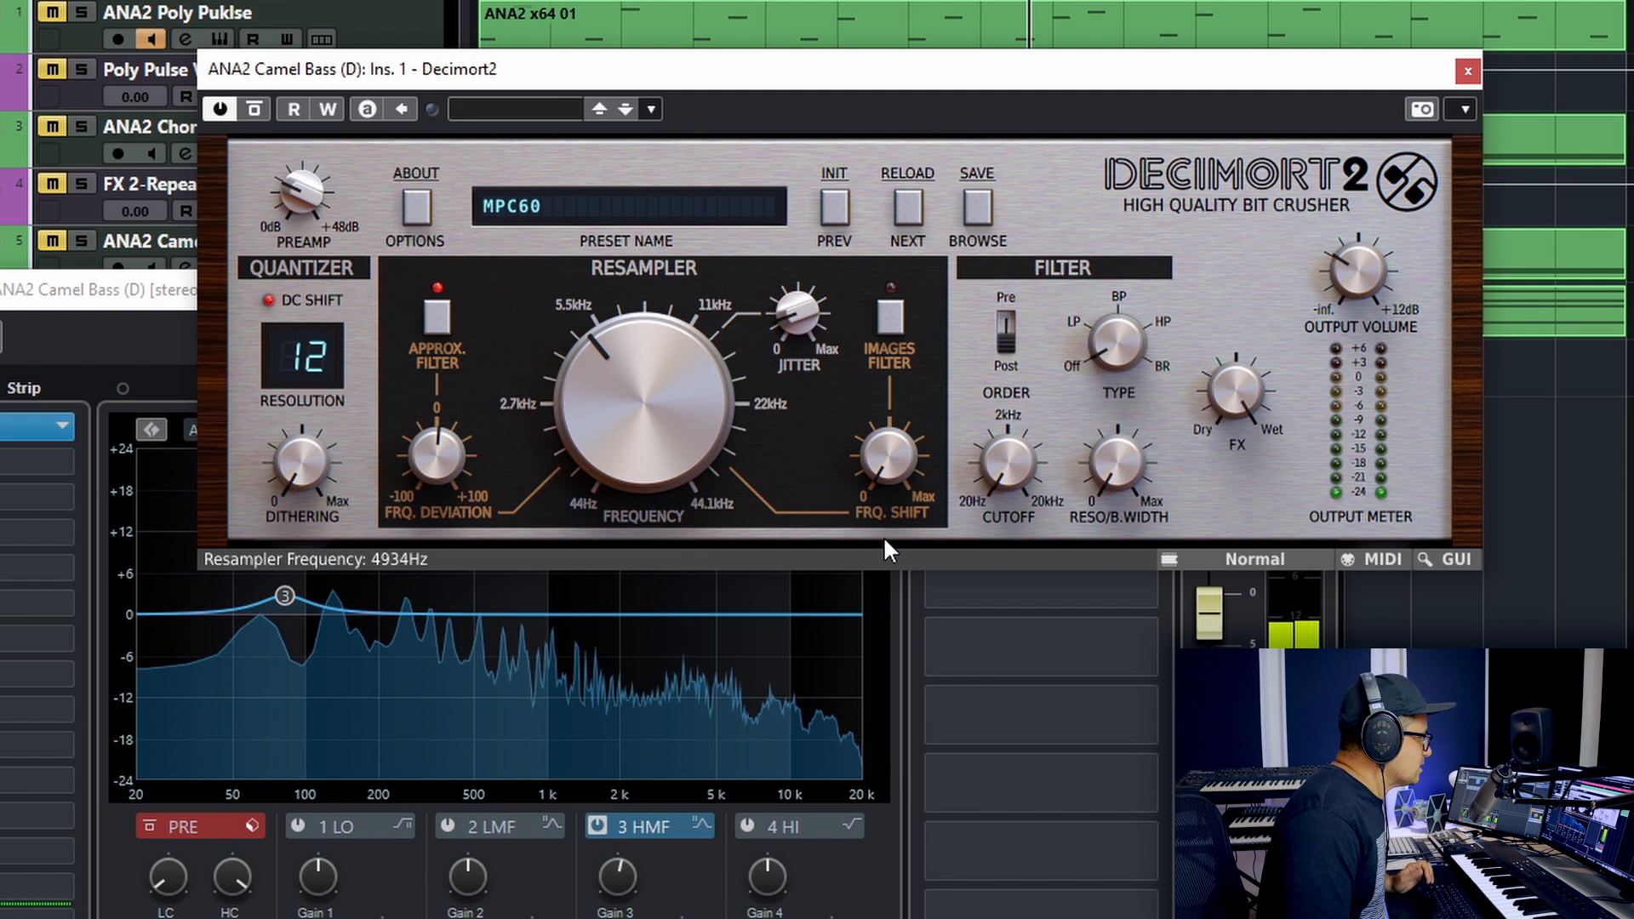
Set Decimort2's filter type to HP, adjust its cutoff and set the FX dry/wet mix to 50/50%
drag(1016, 473, 1059, 334)
key(space)
drag(1016, 457, 1136, 277)
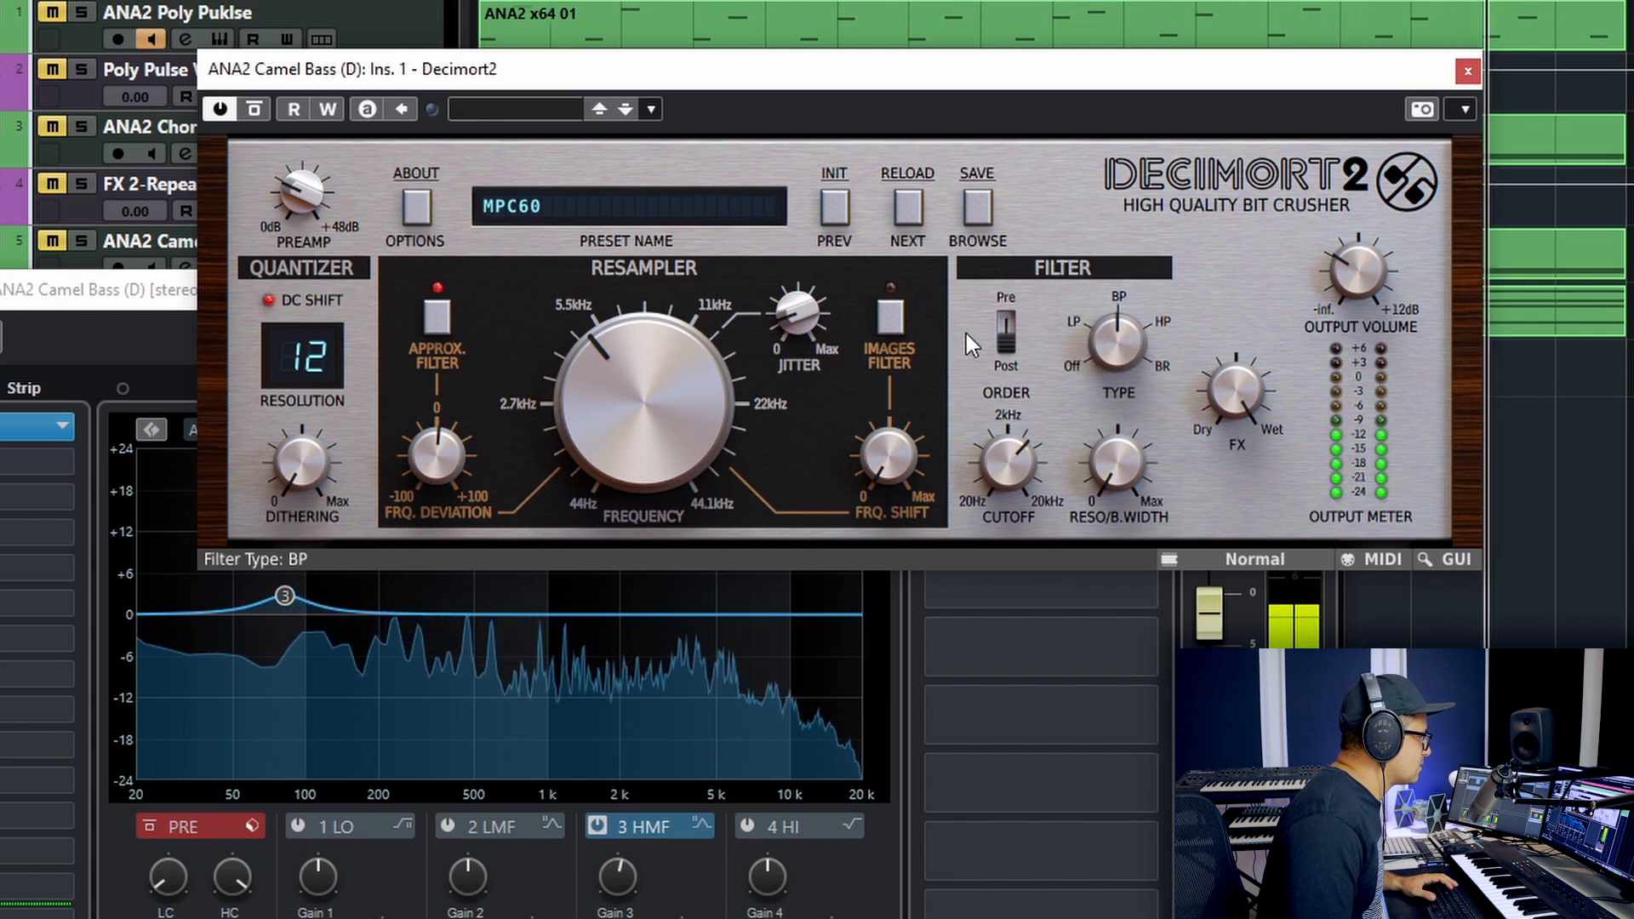
drag(1141, 335, 1155, 274)
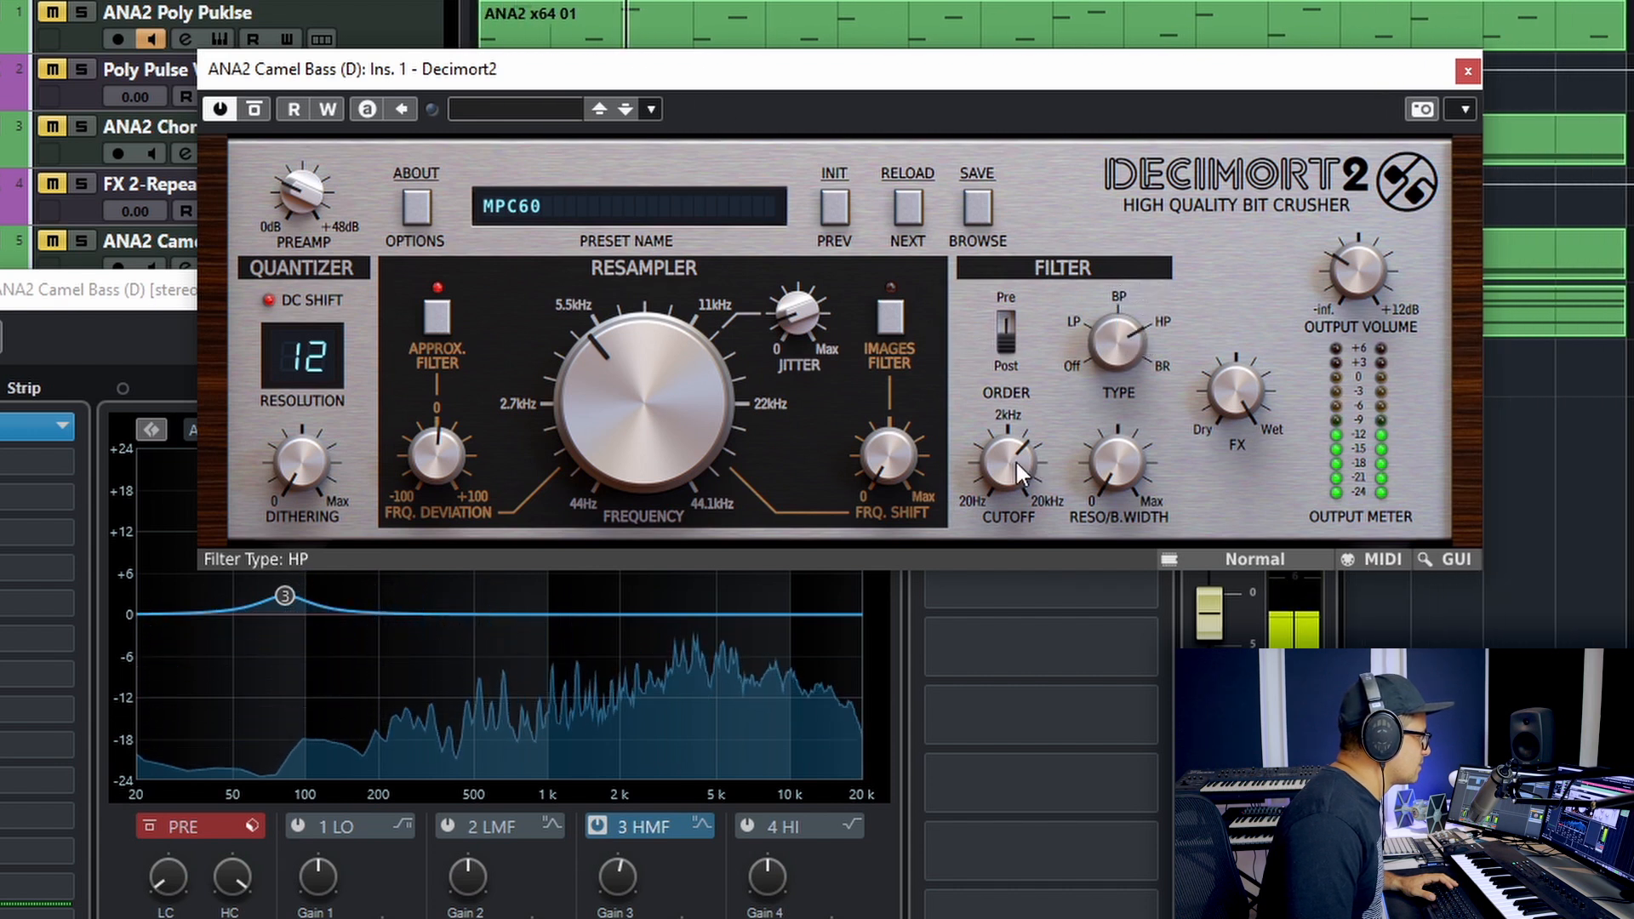
drag(1015, 459, 1014, 539)
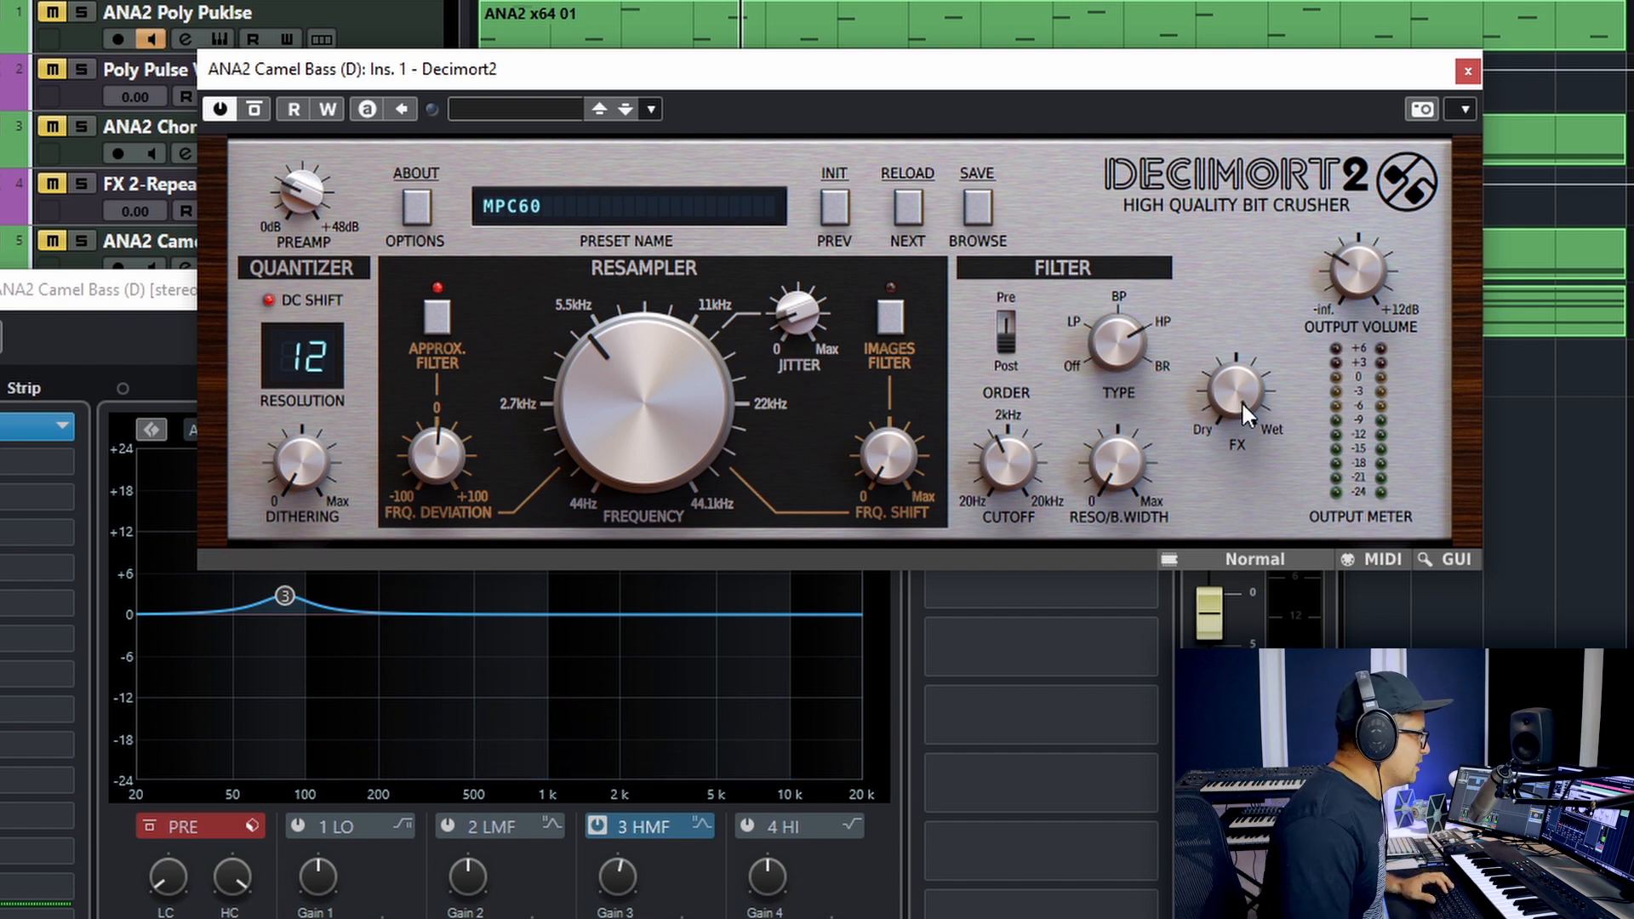
drag(1222, 583, 1213, 568)
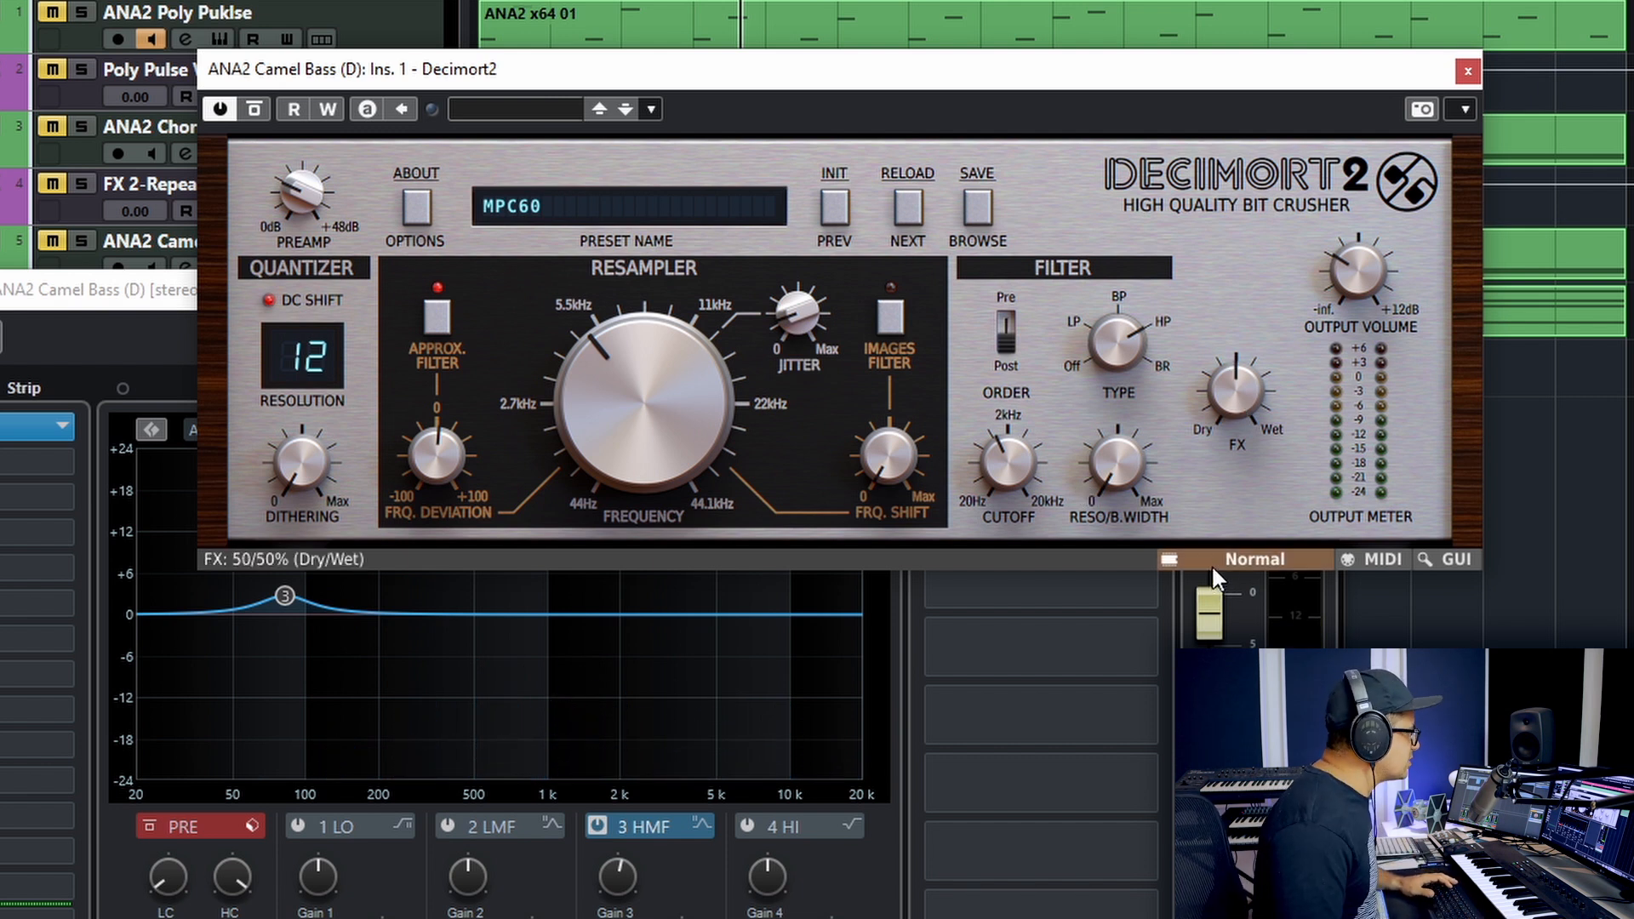
key(space)
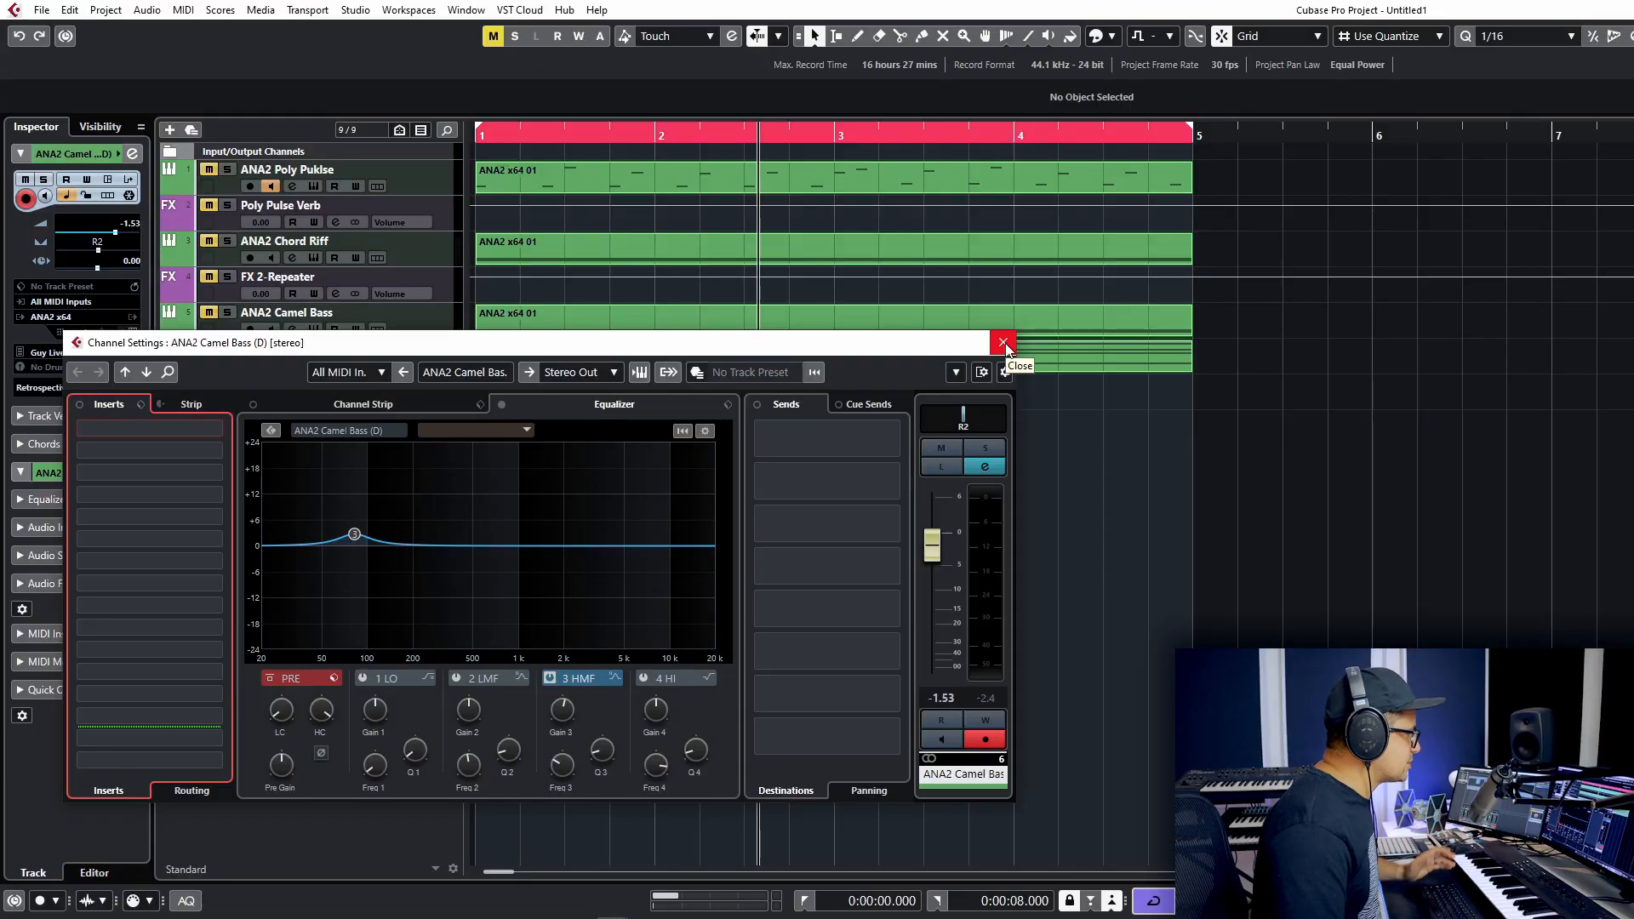
Close the channel settings and open the dialog for adding an FX channel to the ANA2 Camel Bass (D) track
click(1004, 343)
right_click(436, 368)
mouse_move(531, 372)
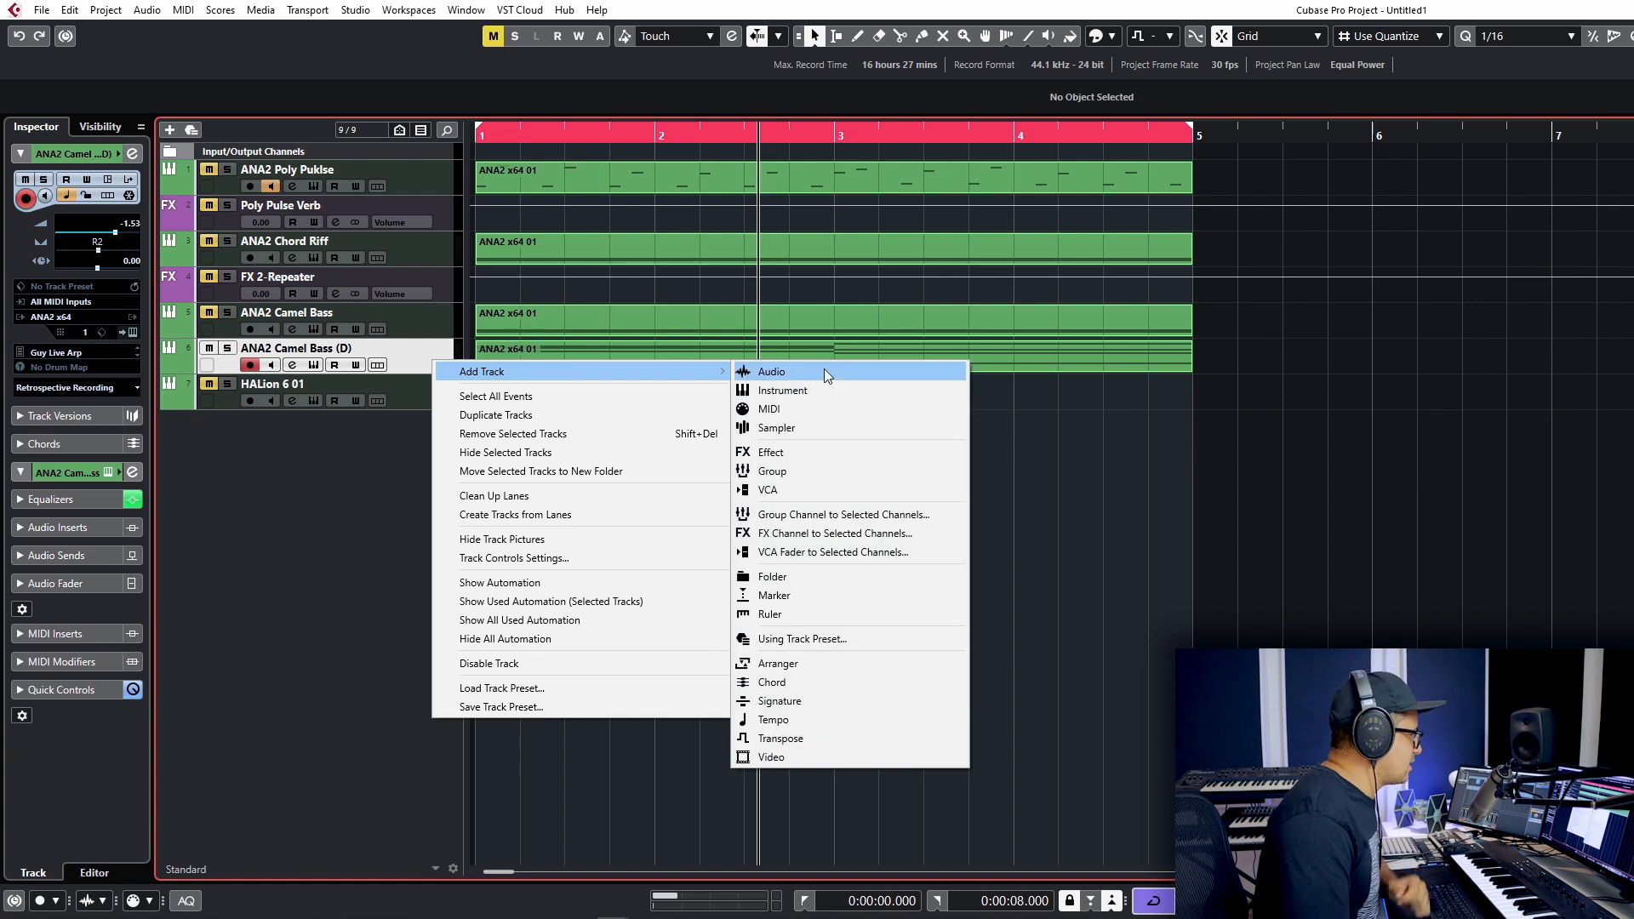
click(793, 533)
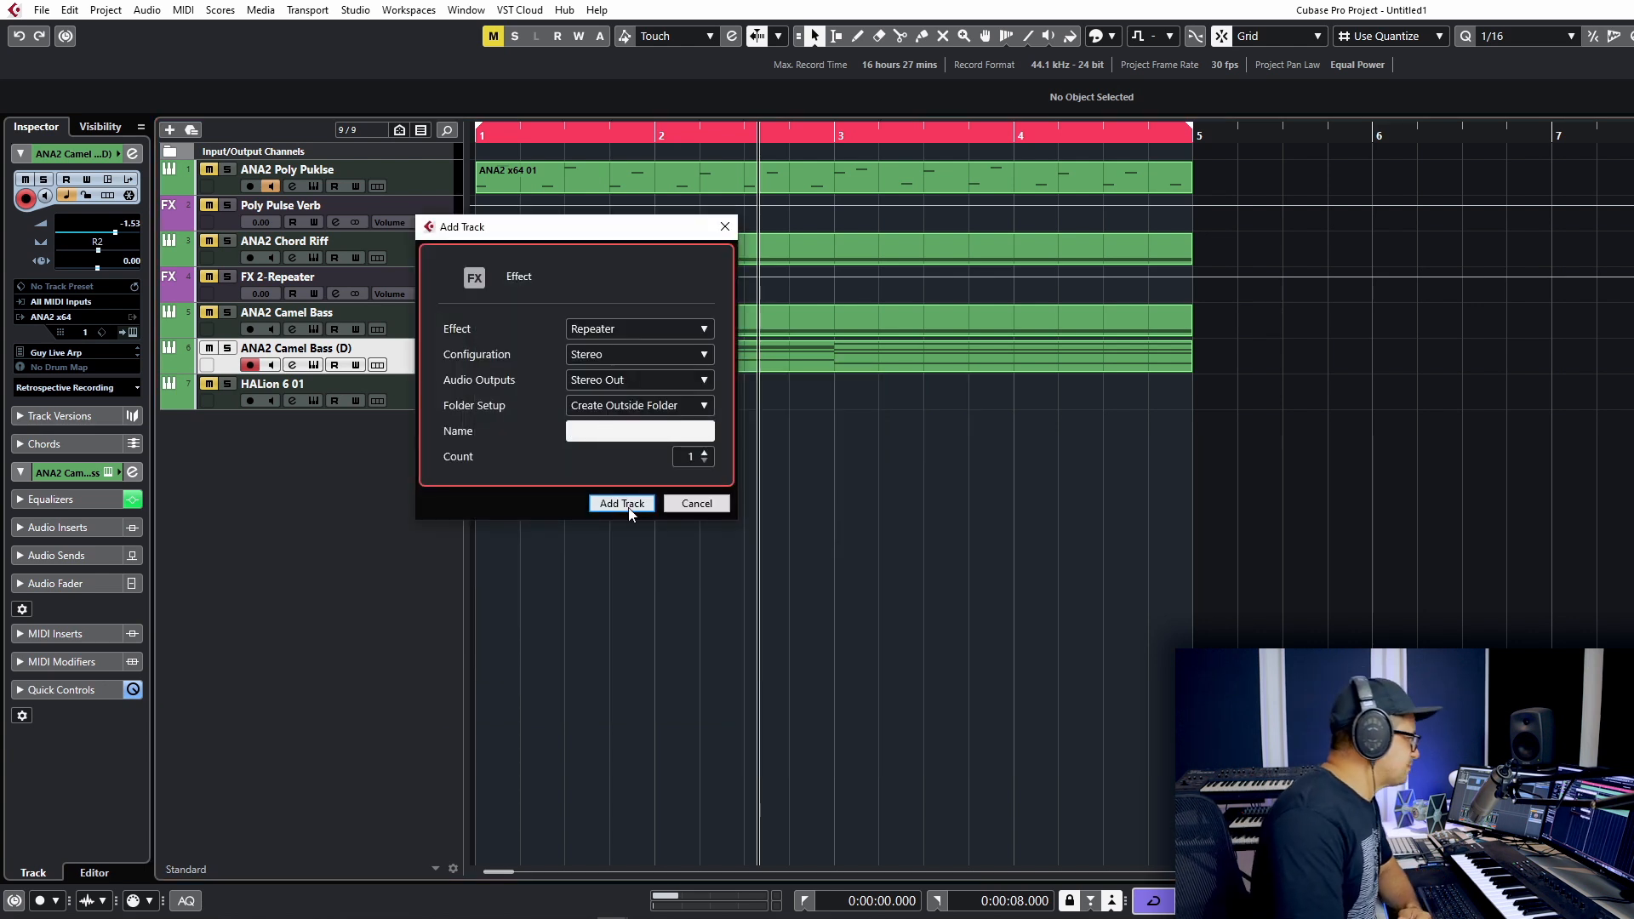
click(620, 330)
text(decimo)
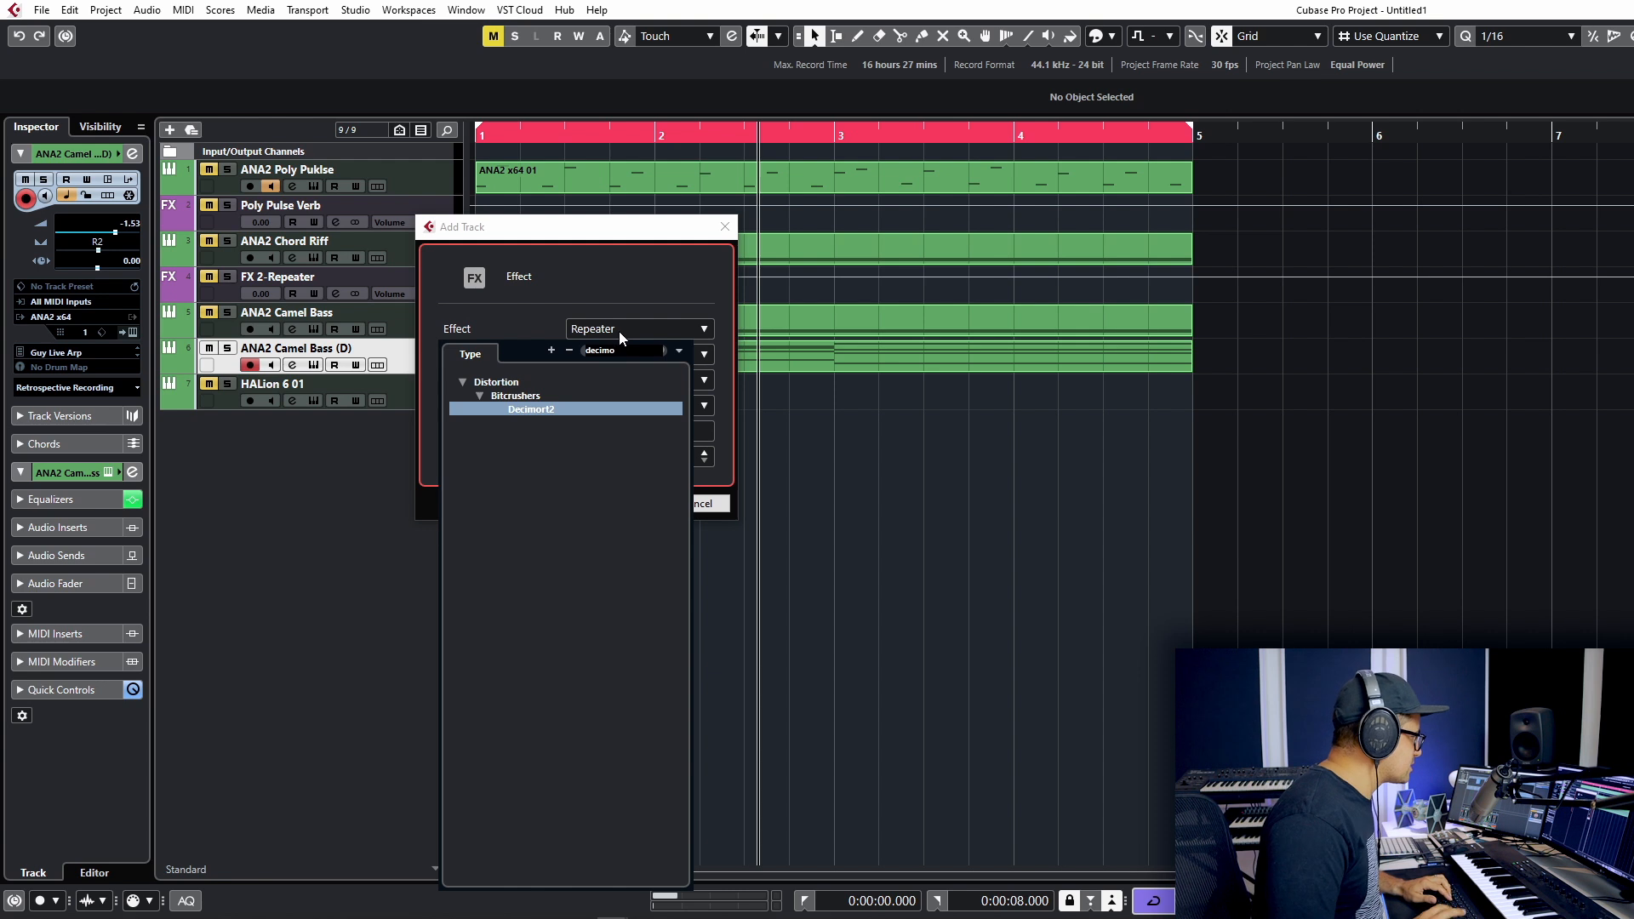
key(Return)
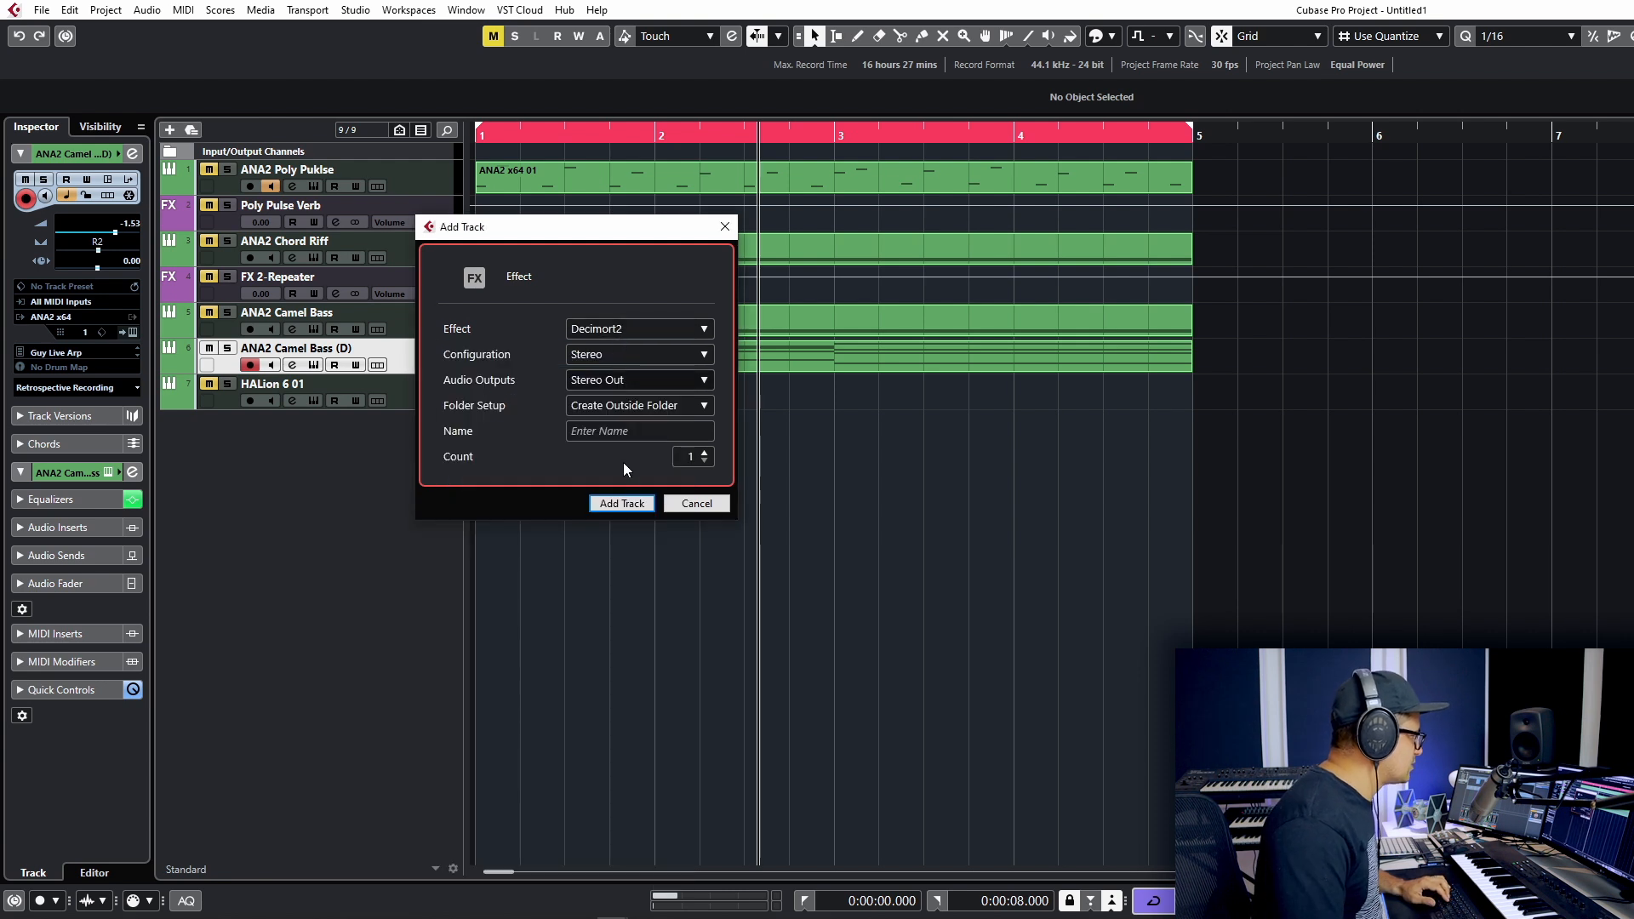
Choose Shade as the effect for the new stereo FX channel and add the track
click(612, 334)
text(shade)
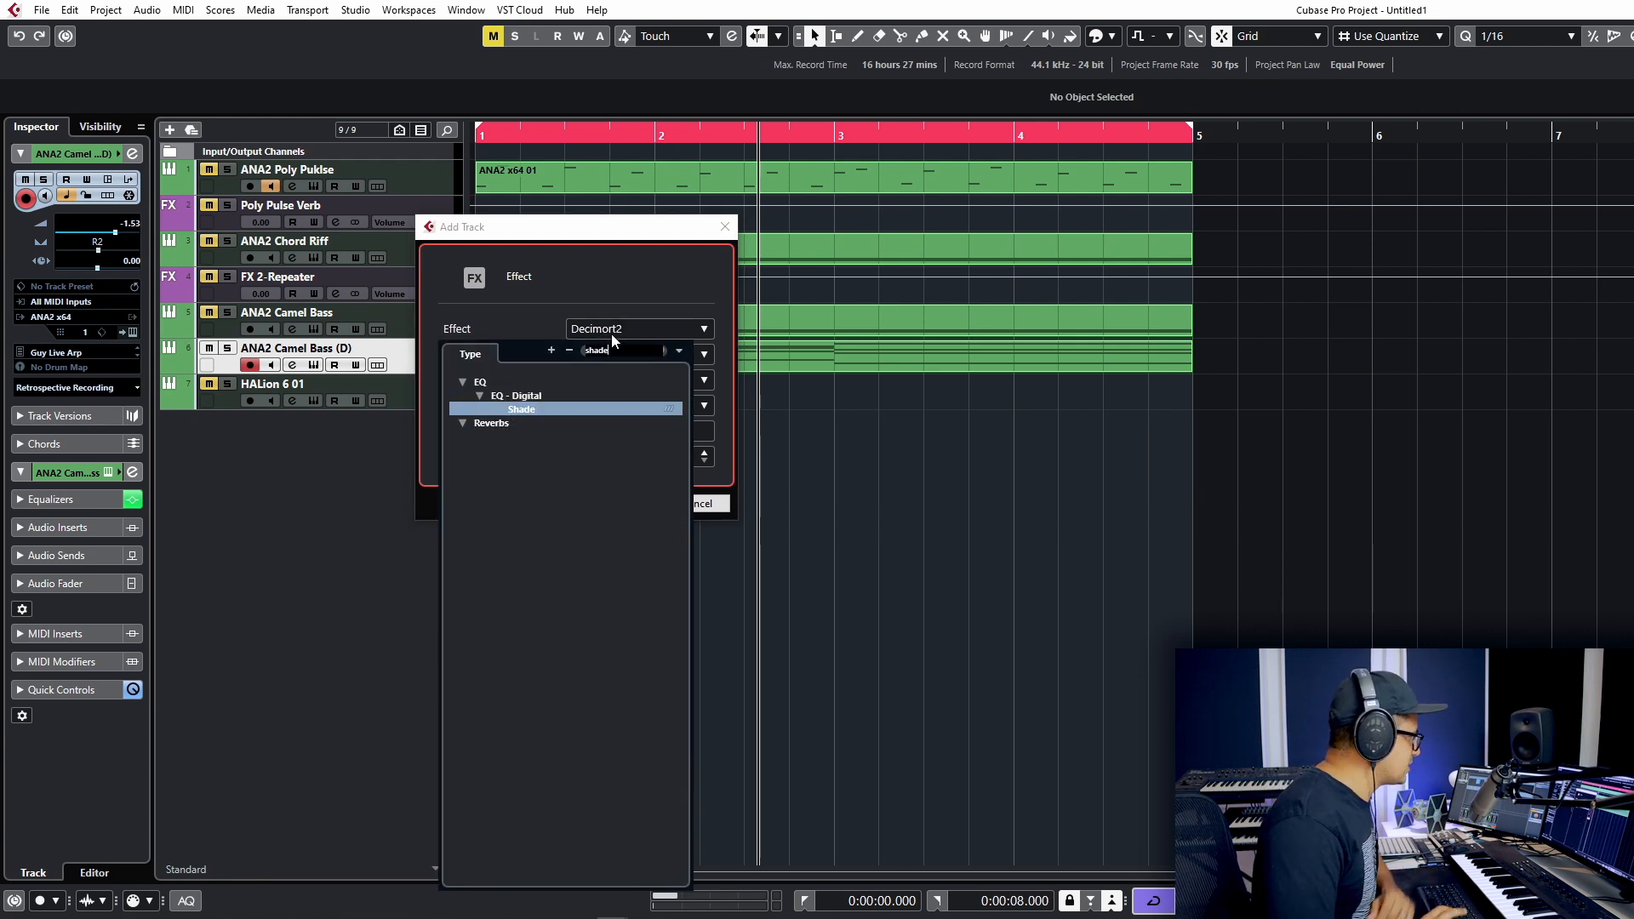
key(Return)
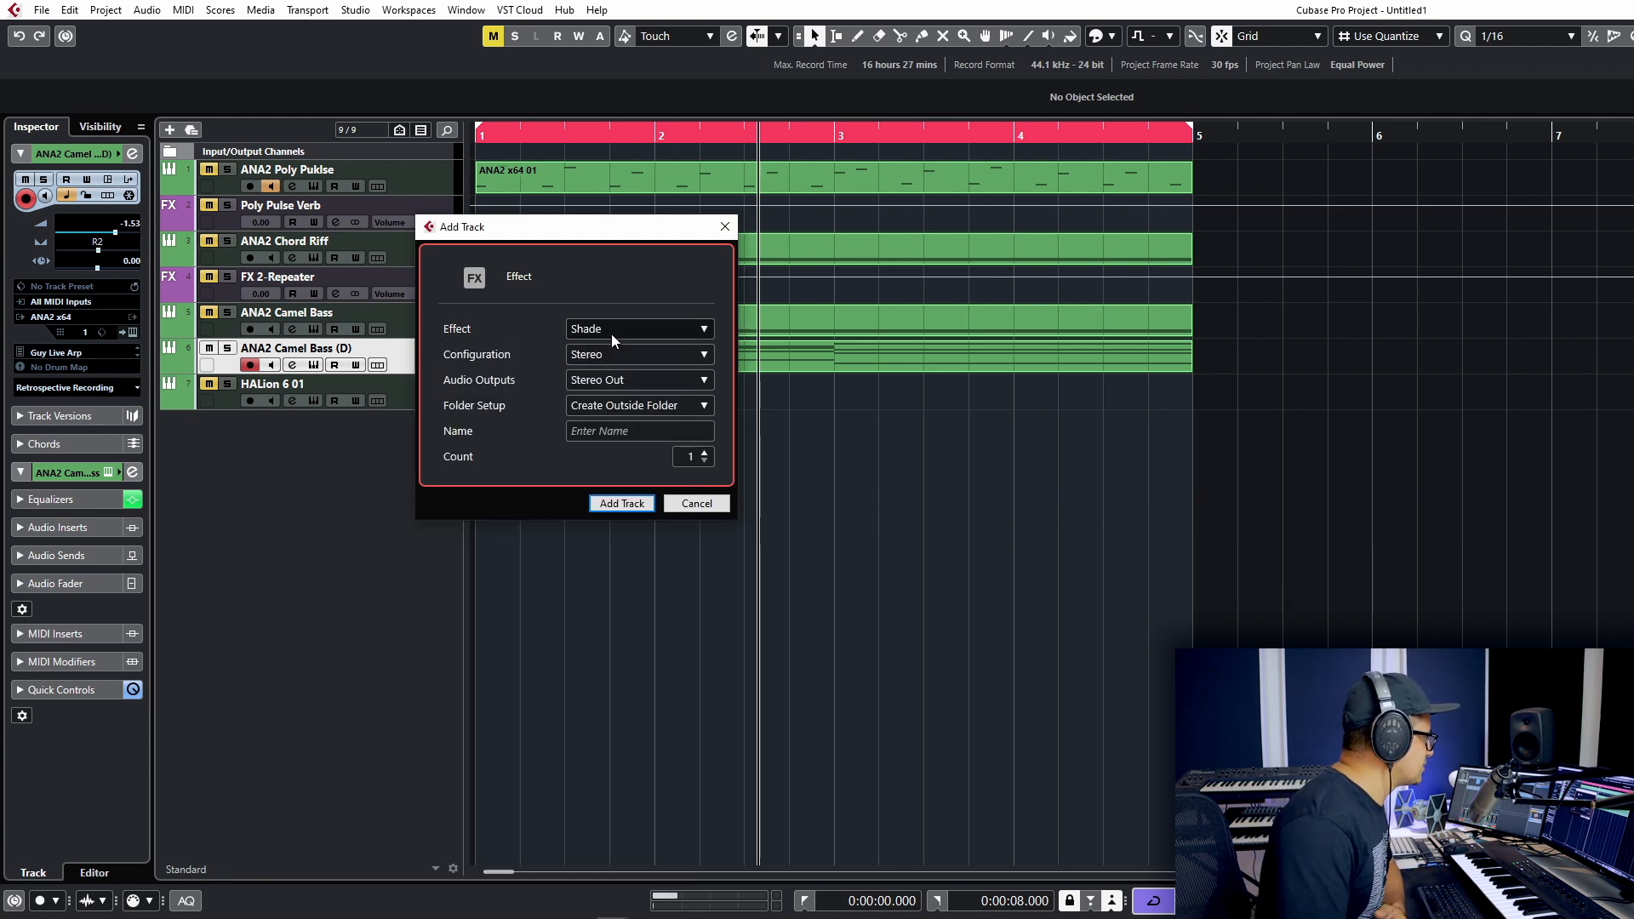
click(628, 503)
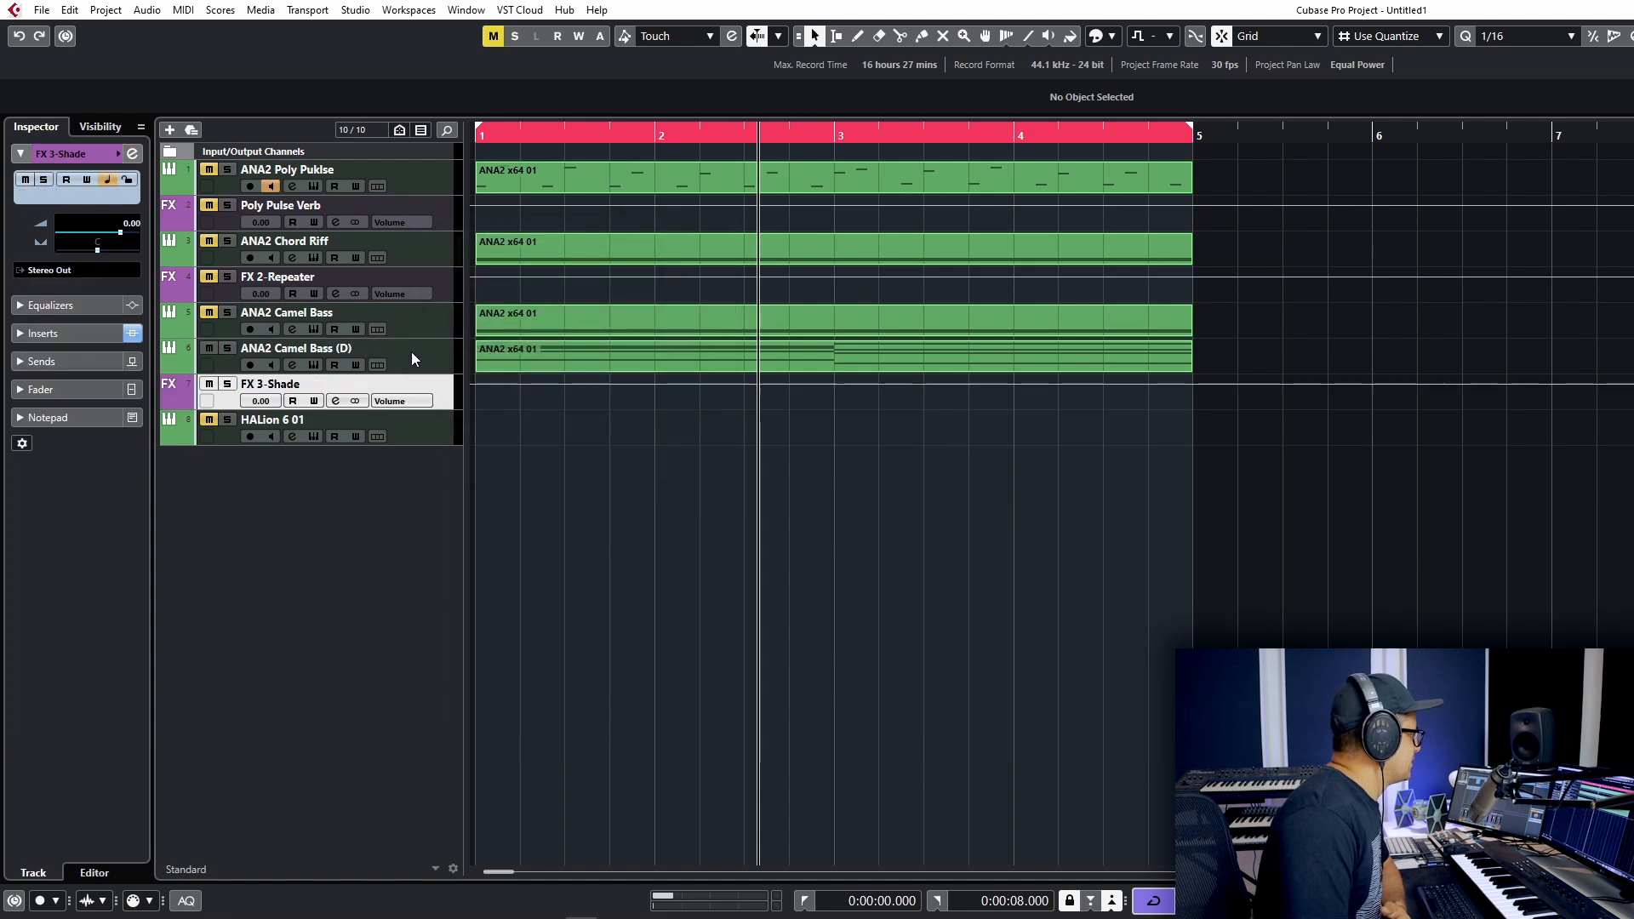
Open the FX 3-Shade channel settings and load Decimort2 in the insert slot after Shade
click(336, 401)
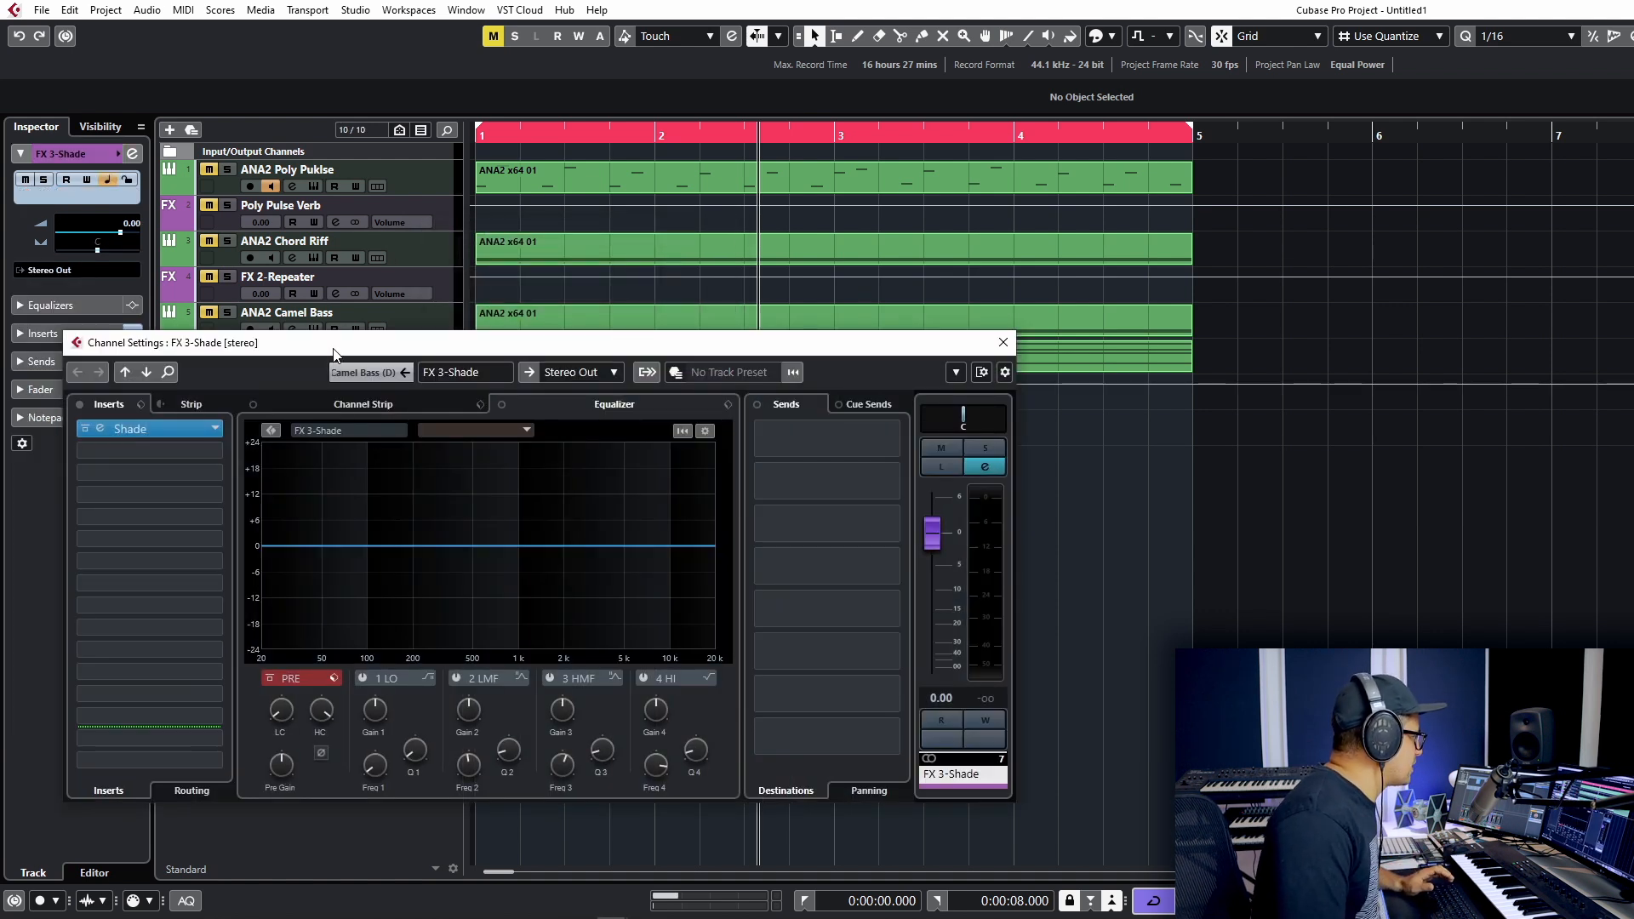
drag(333, 349, 542, 249)
click(362, 346)
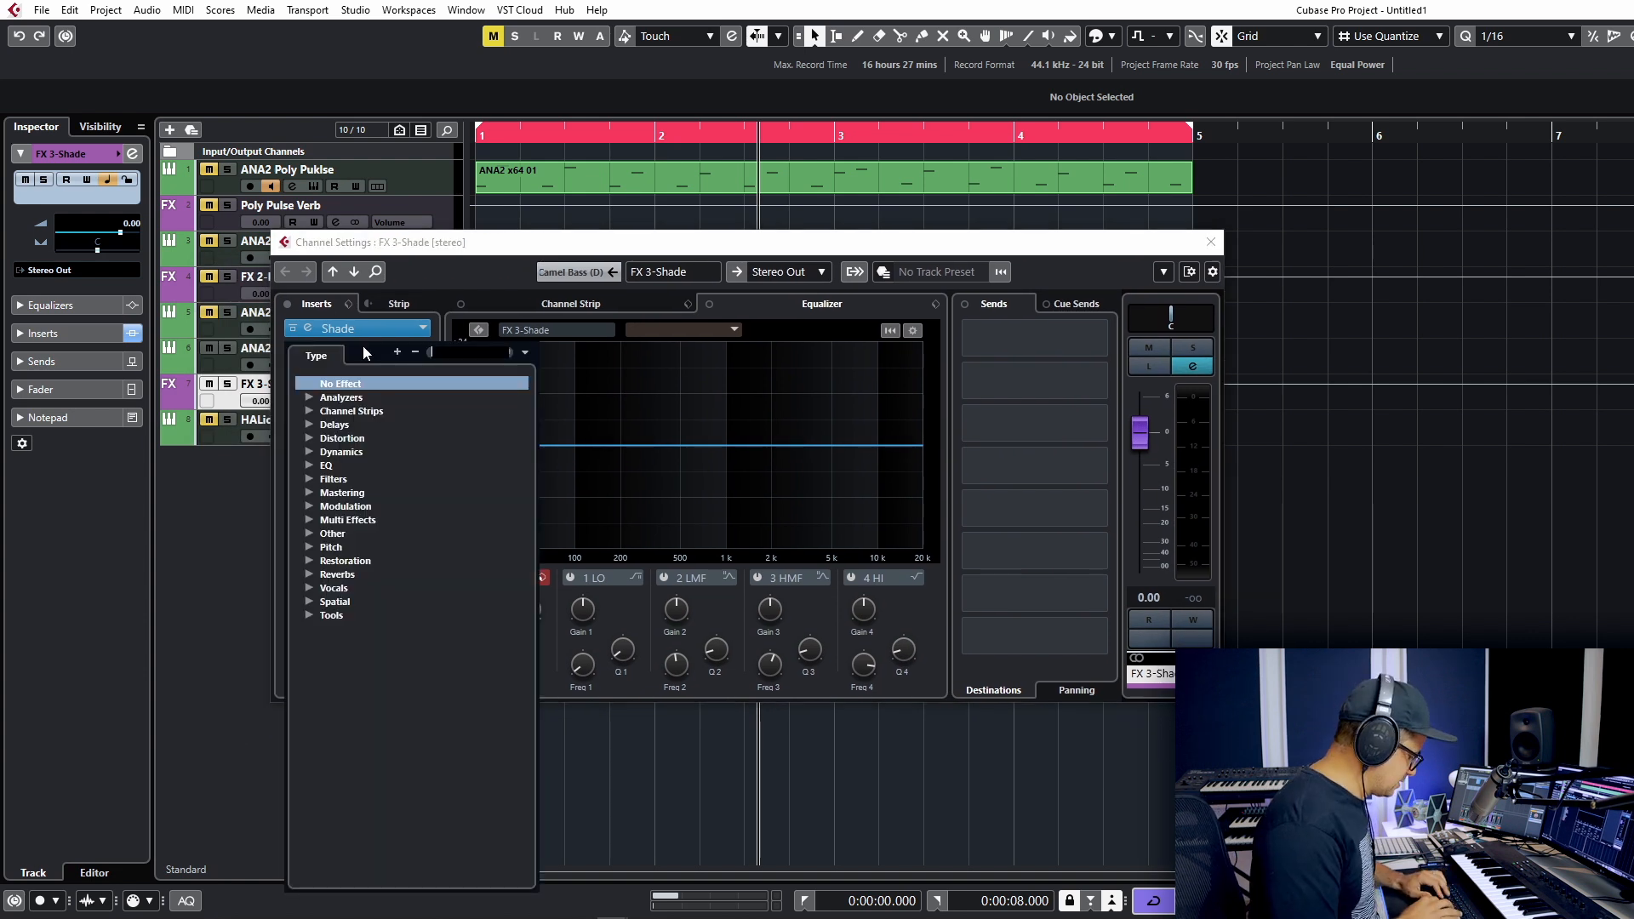
text(decimo)
key(Return)
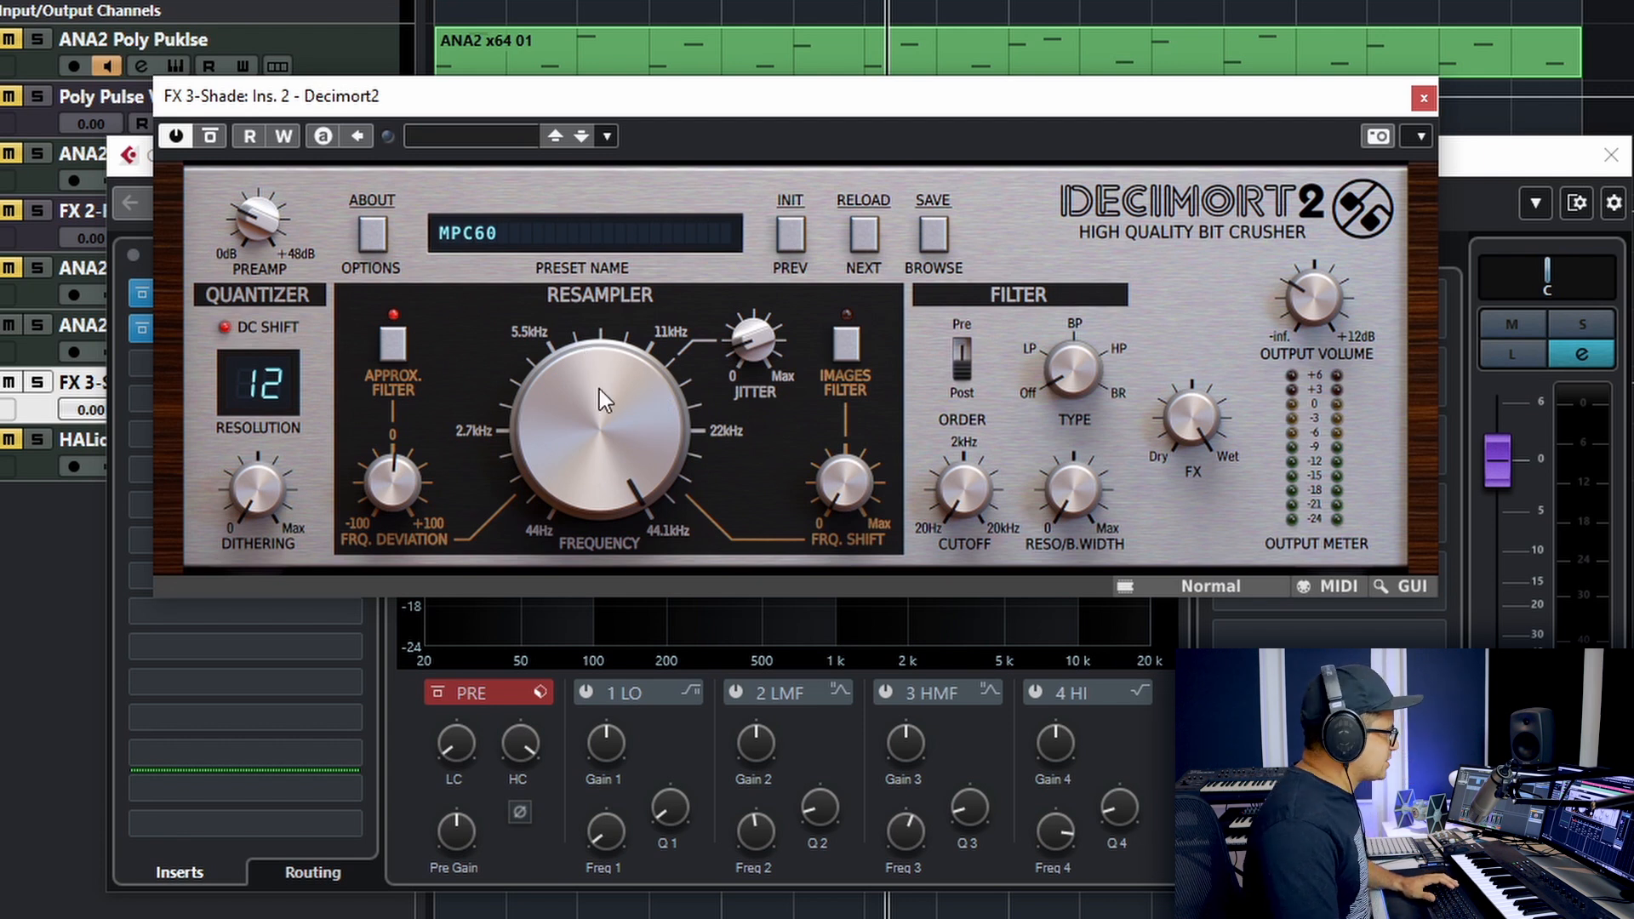
Lower the resampler frequency of FX 3-Shade's Decimort2 to 5073 Hz and keep adjusting it while the loop plays
drag(599, 391, 581, 523)
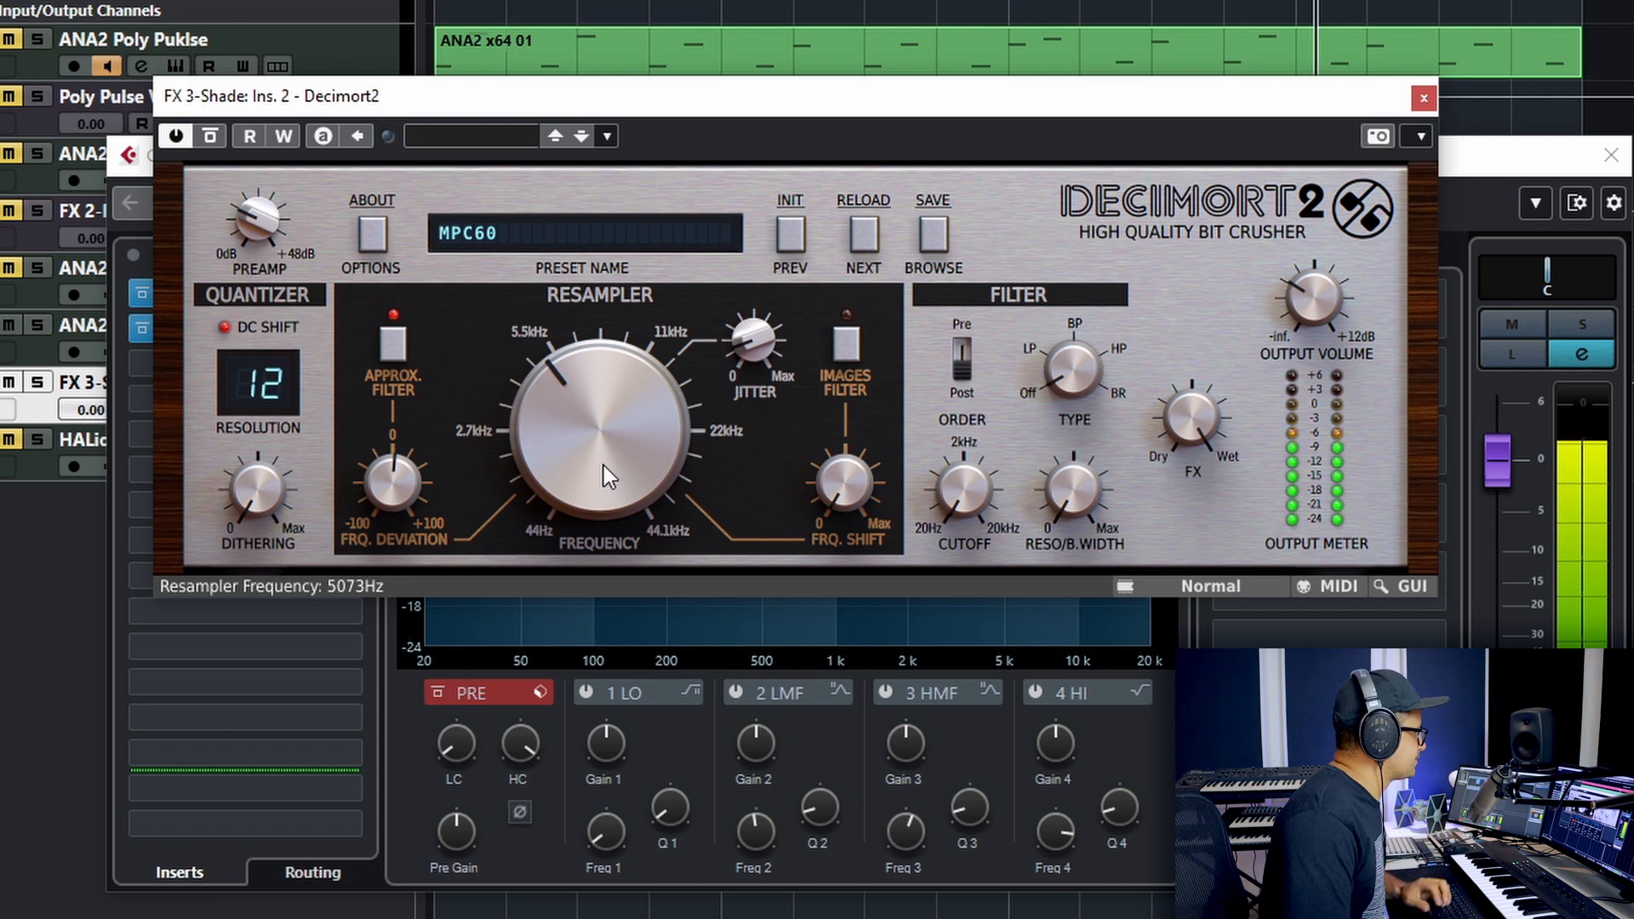
scroll(605, 466, down, 2)
drag(648, 391, 662, 529)
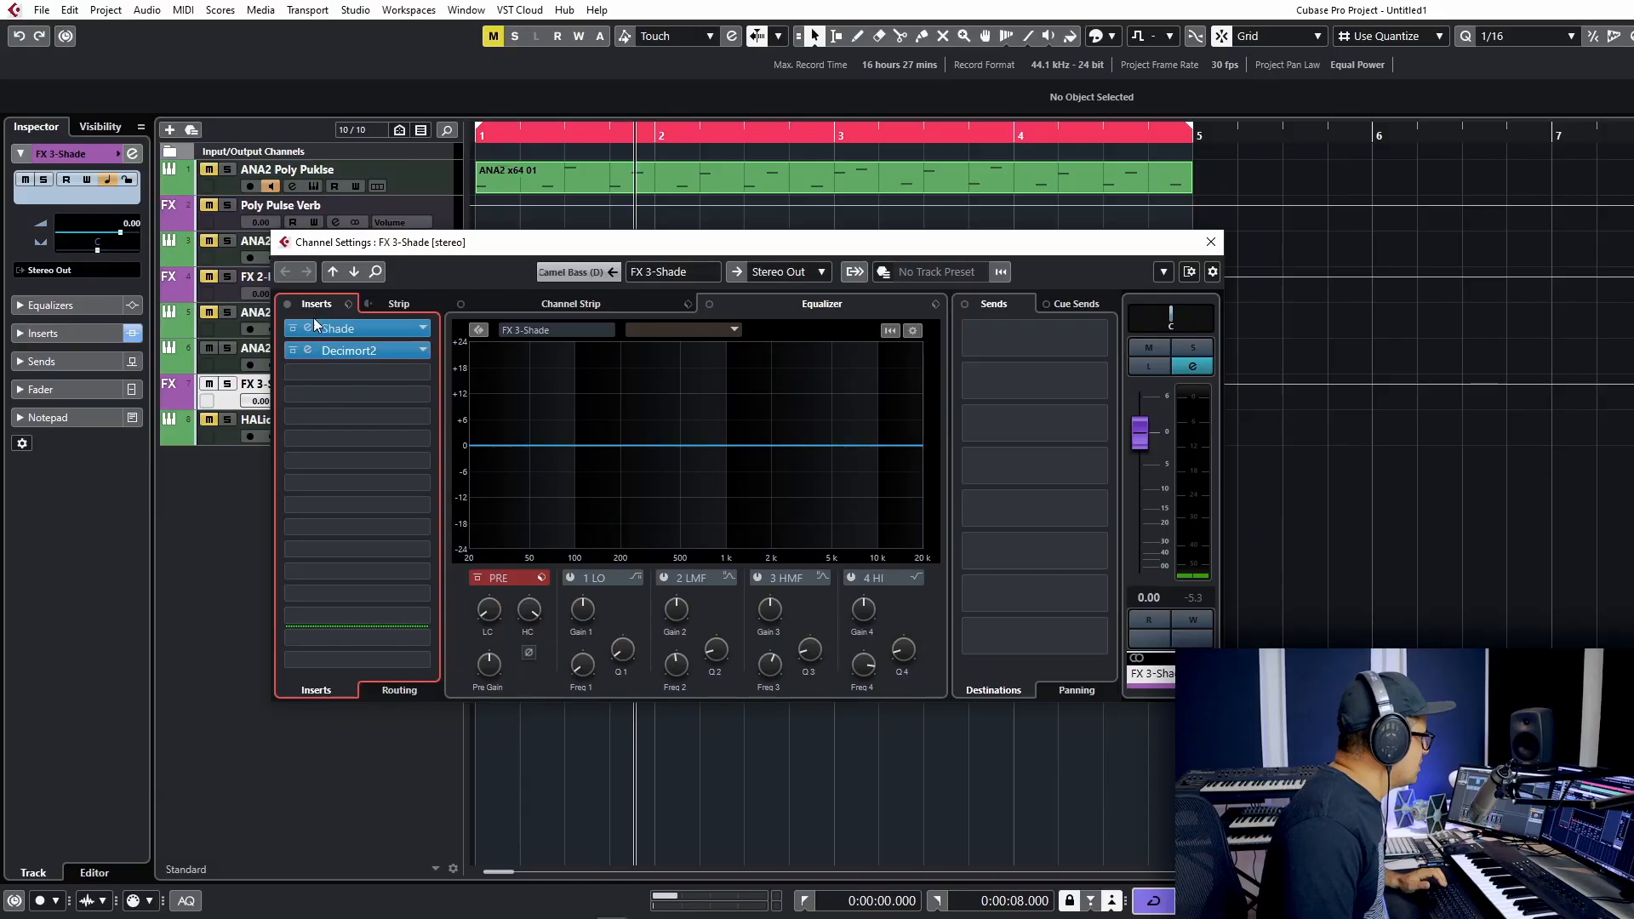
Add a resonant high-pass band to FX 3-Shade's Shade at about 1.14 kHz with a Q of about 2.04
click(312, 321)
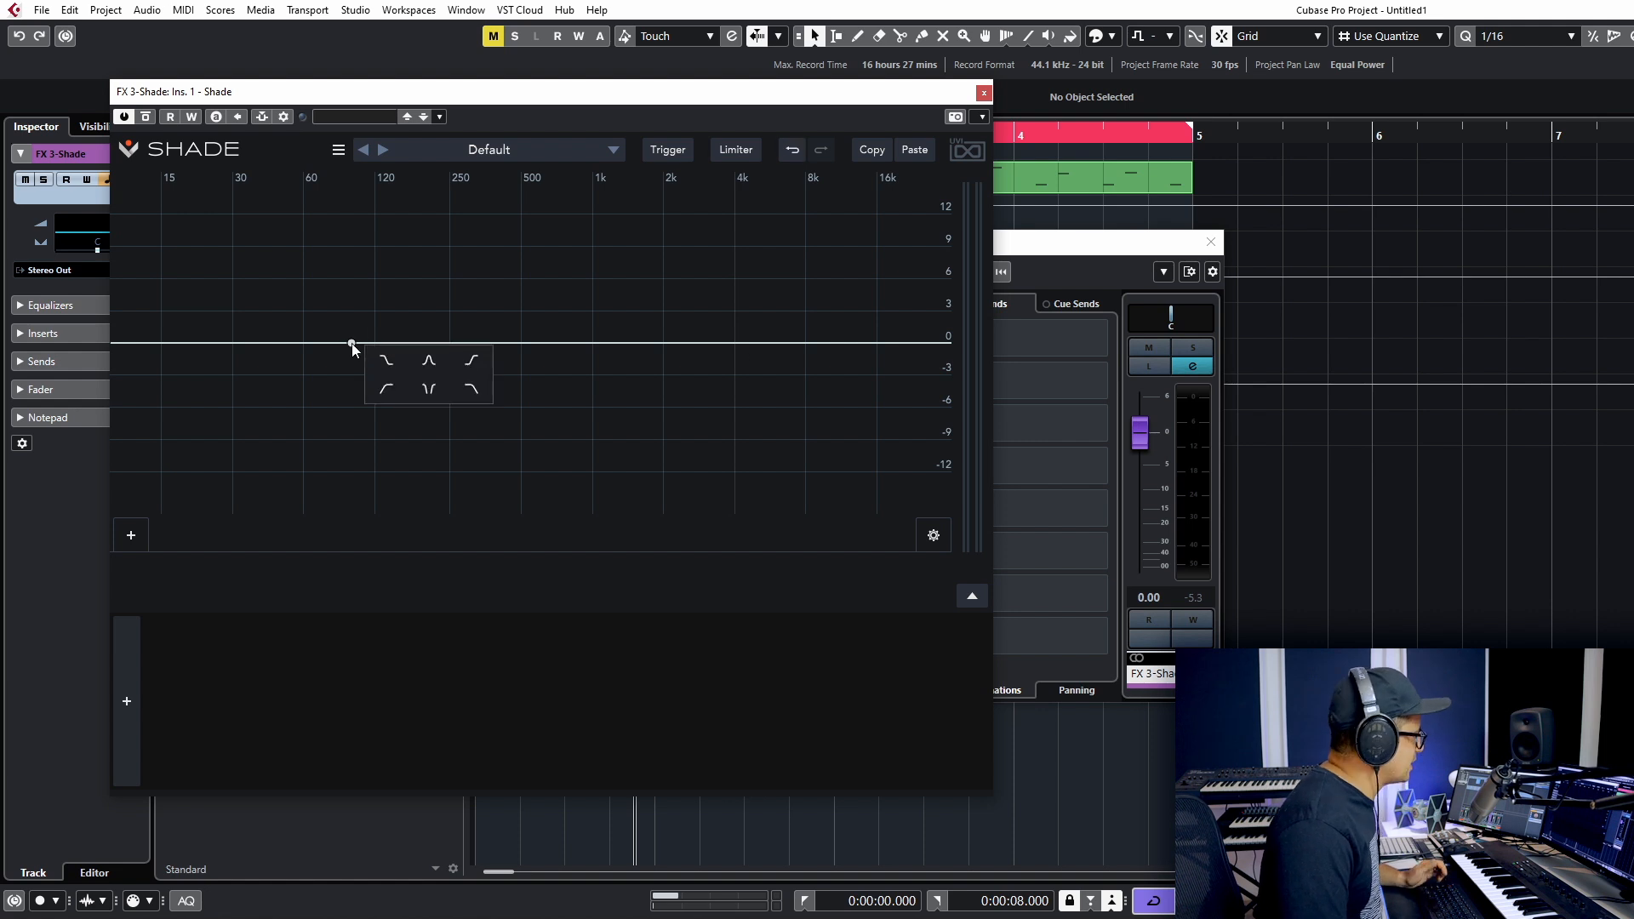
click(386, 390)
drag(401, 347, 492, 358)
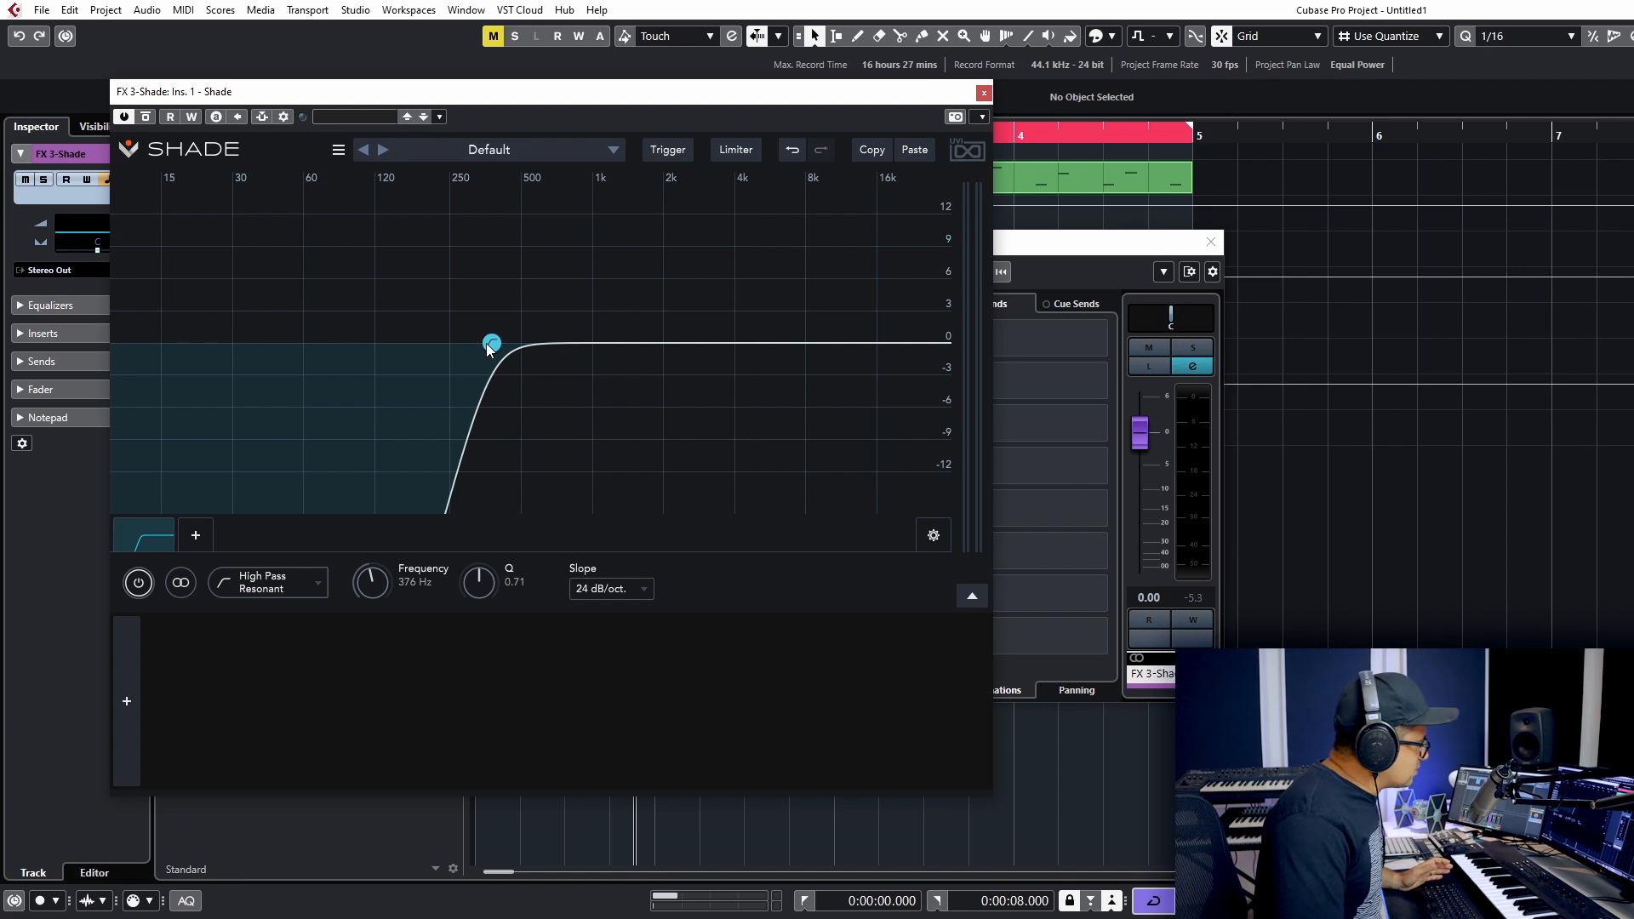
drag(486, 349, 613, 248)
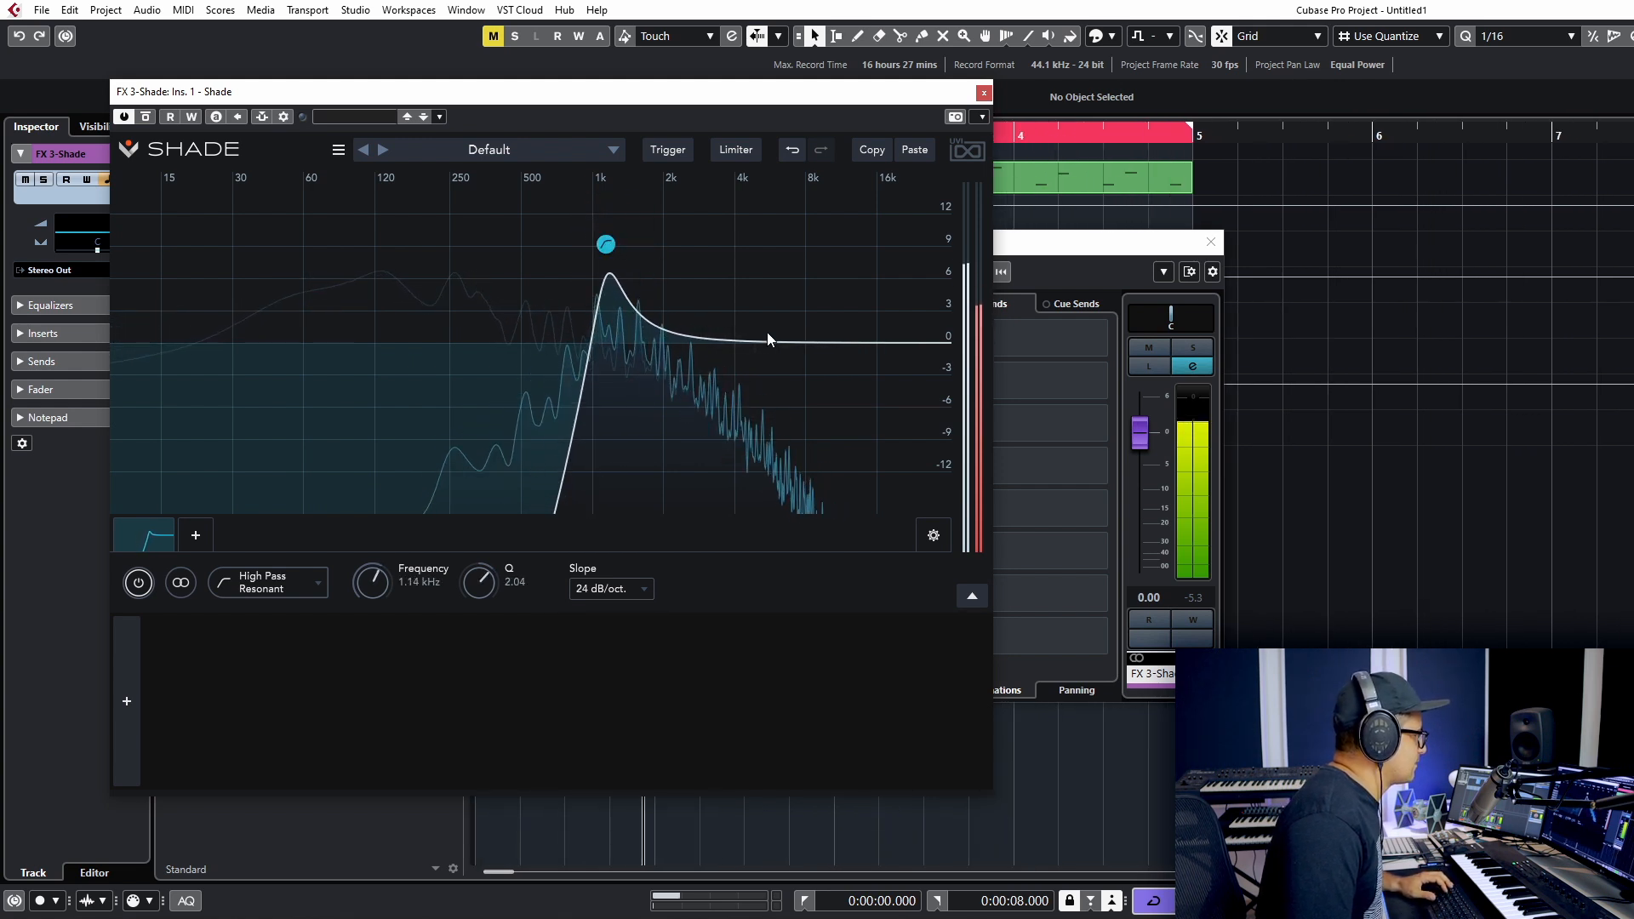
Add a resonant low-pass band in Shade at about 6.57 kHz with a Q of about 2.28 and close the plug-in
click(999, 379)
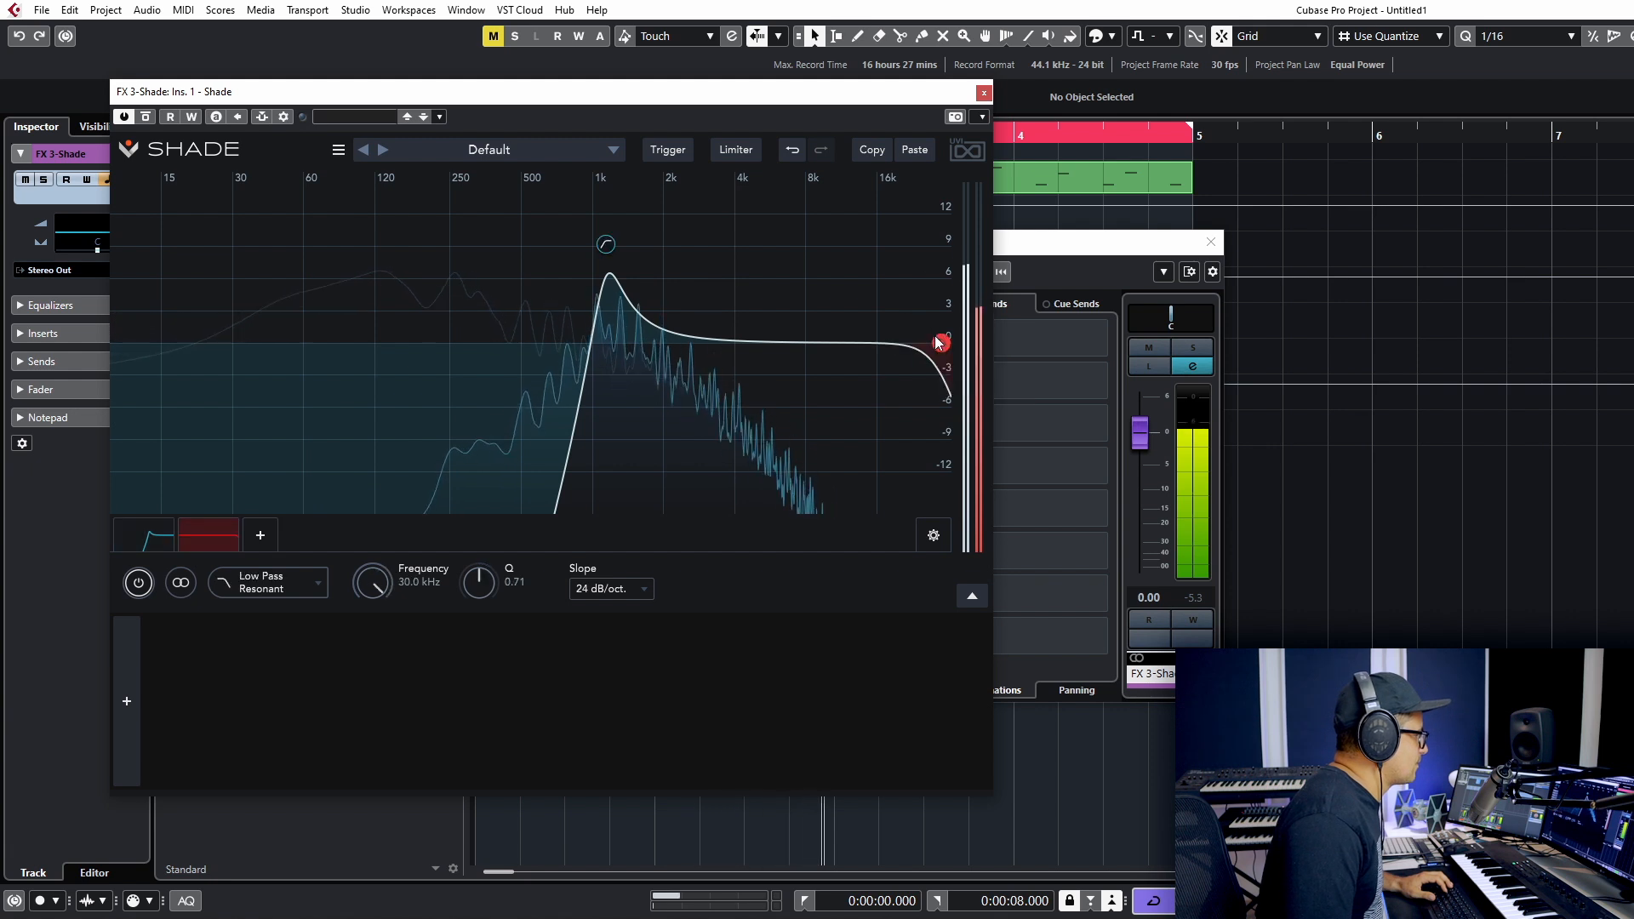
drag(941, 342, 785, 233)
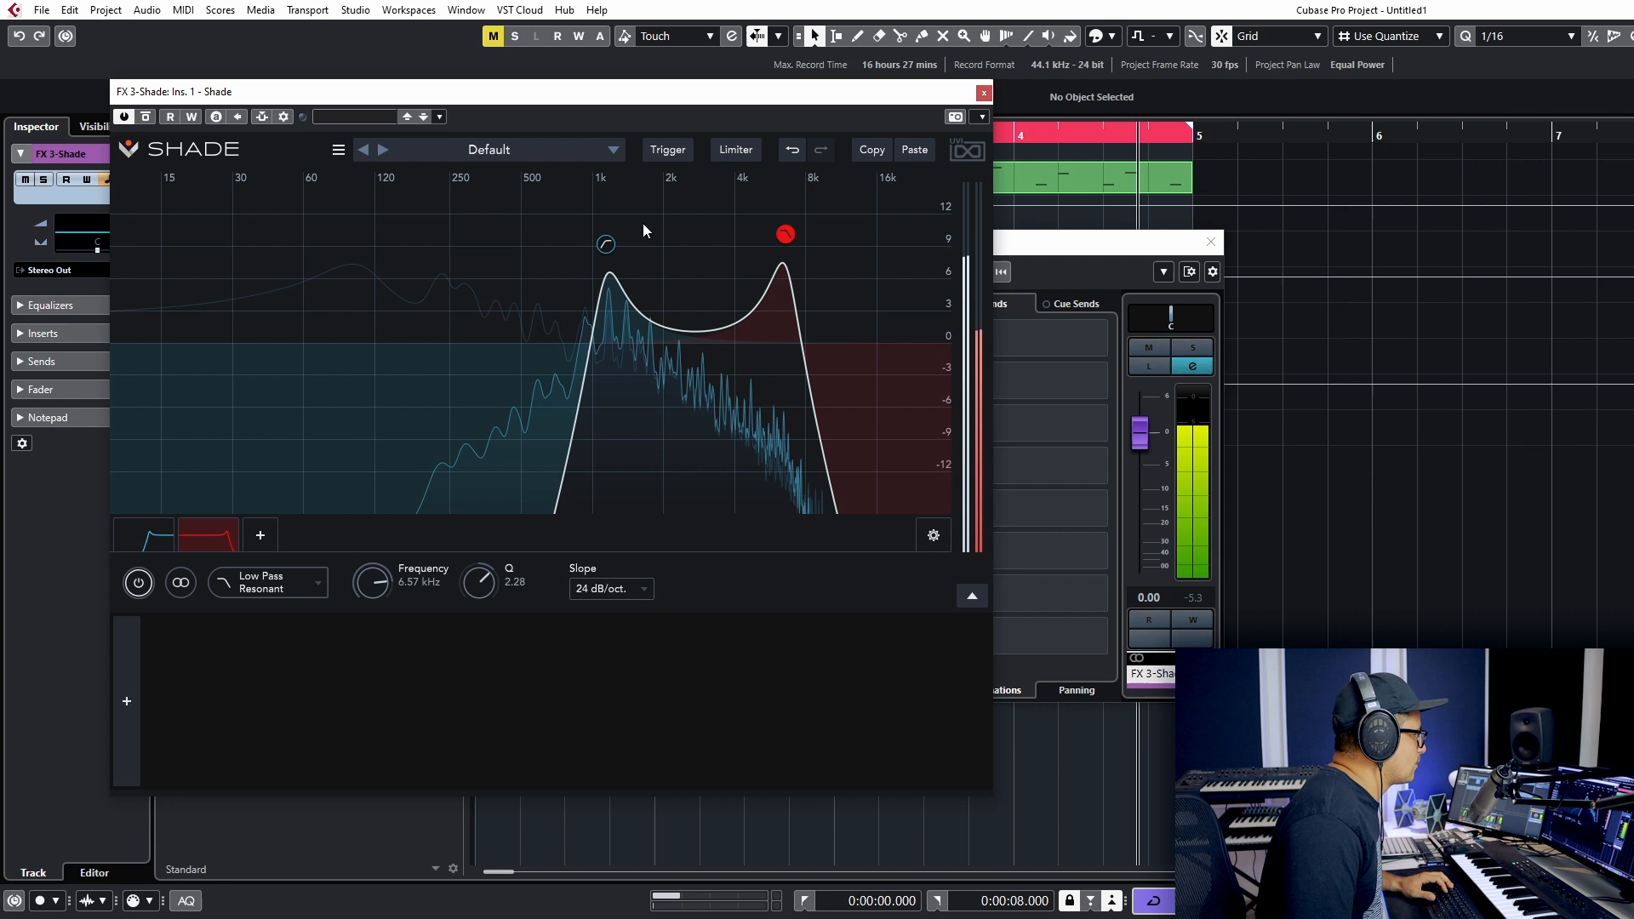
click(984, 93)
Adjust the resampler frequency of FX 3-Shade's Decimort2 to 7375 Hz and close the plug-in
click(312, 351)
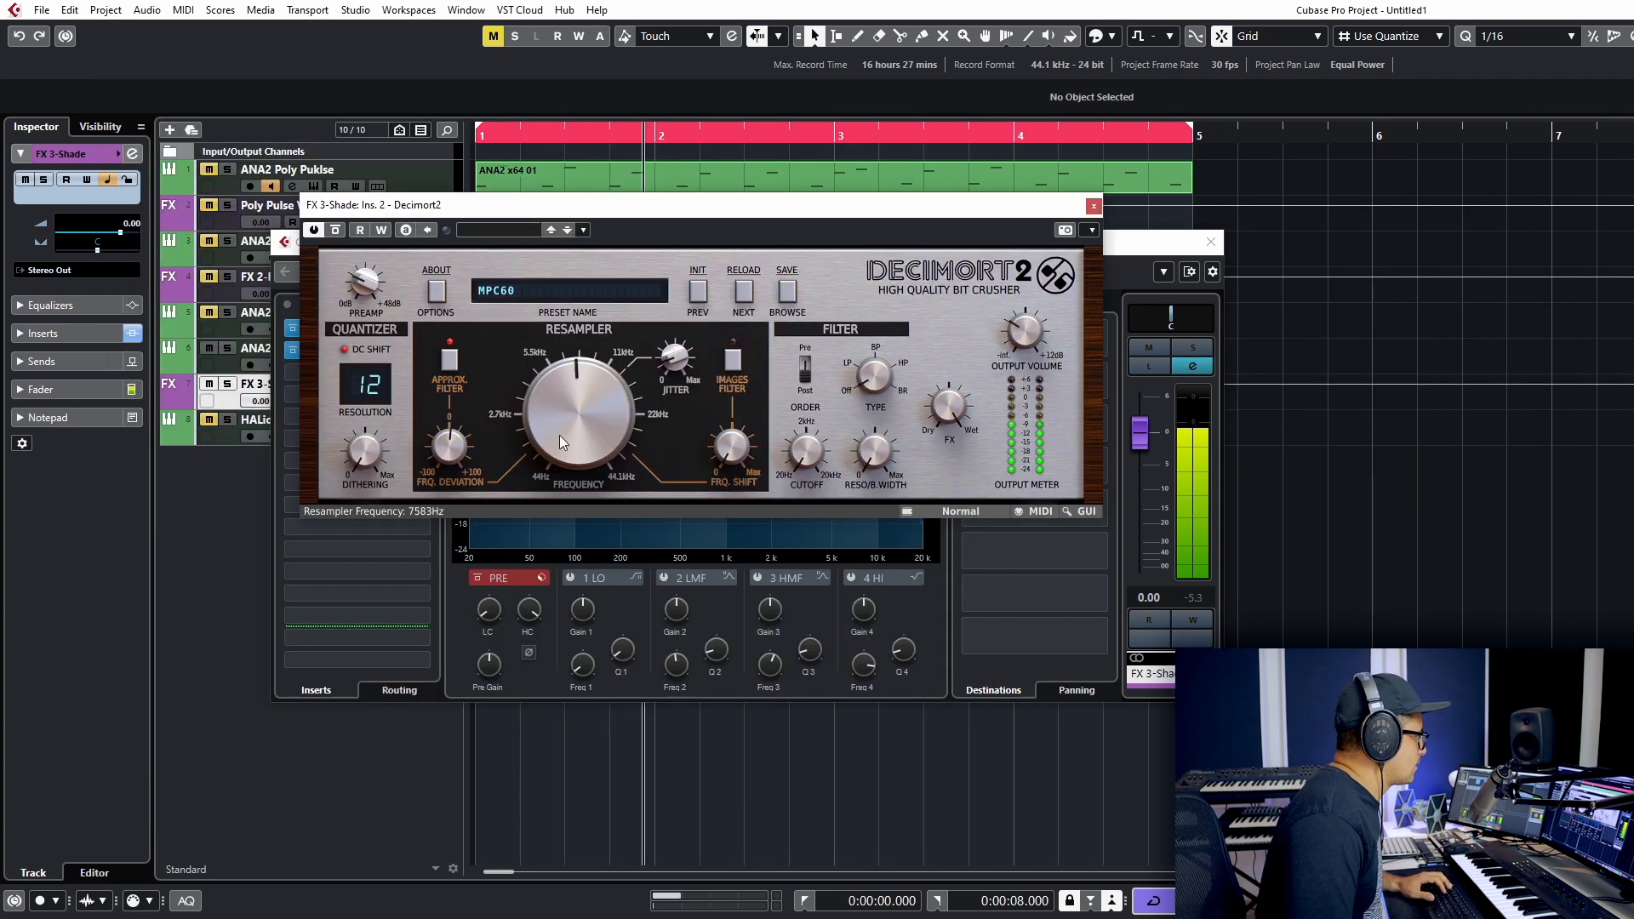
mouse_move(559, 436)
mouse_down()
mouse_move(570, 415)
mouse_move(564, 491)
mouse_move(576, 442)
mouse_up()
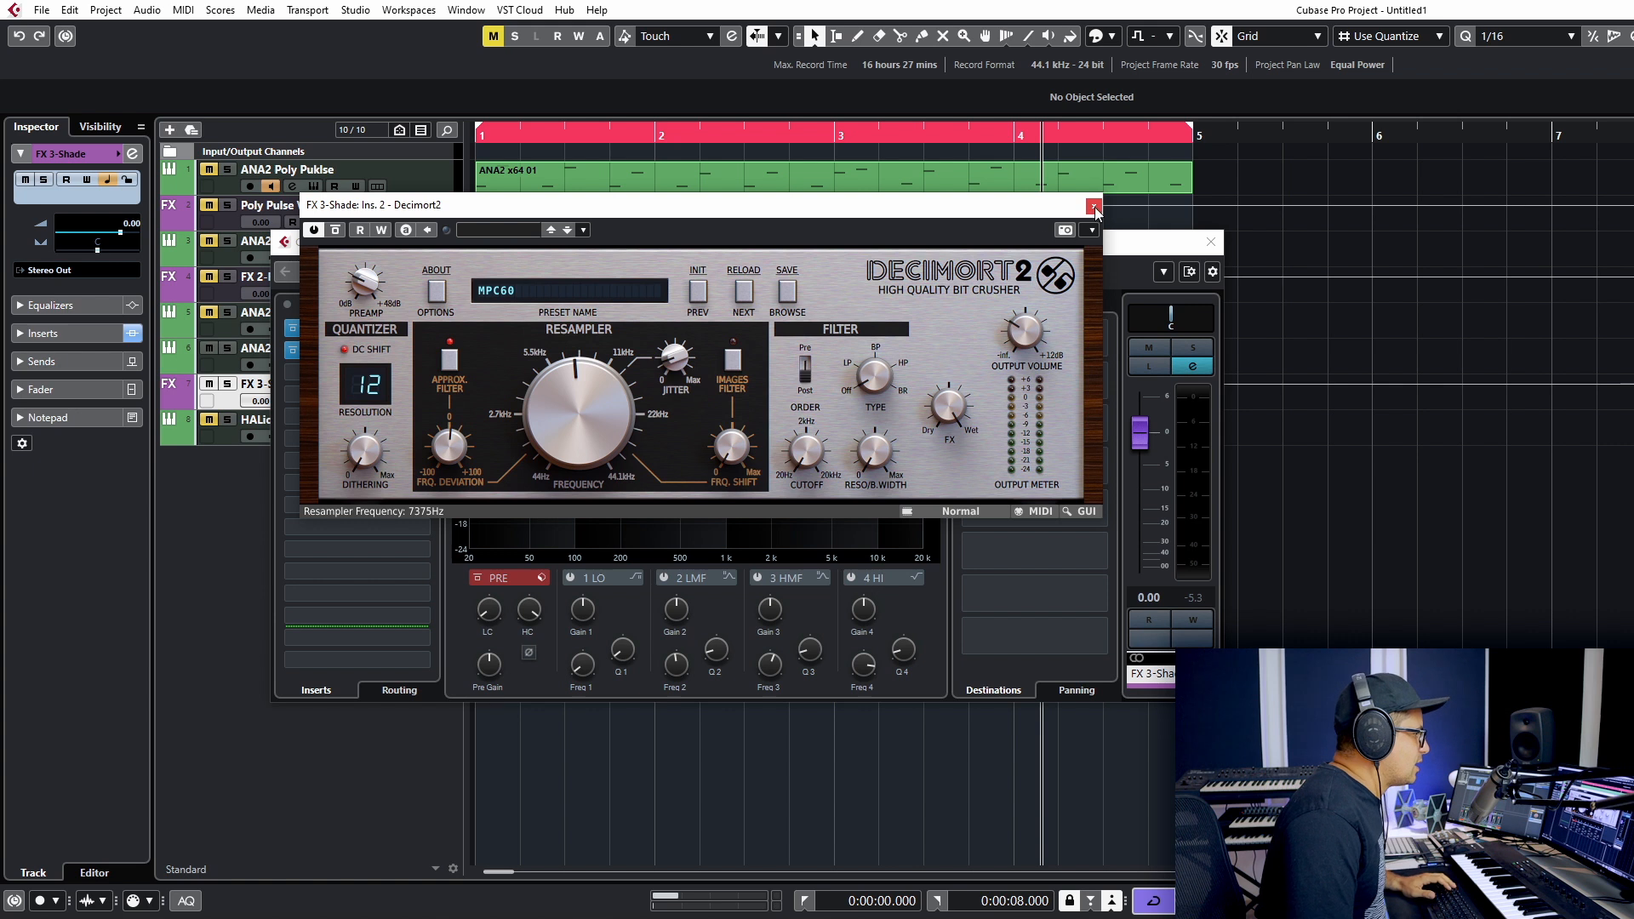
click(1093, 206)
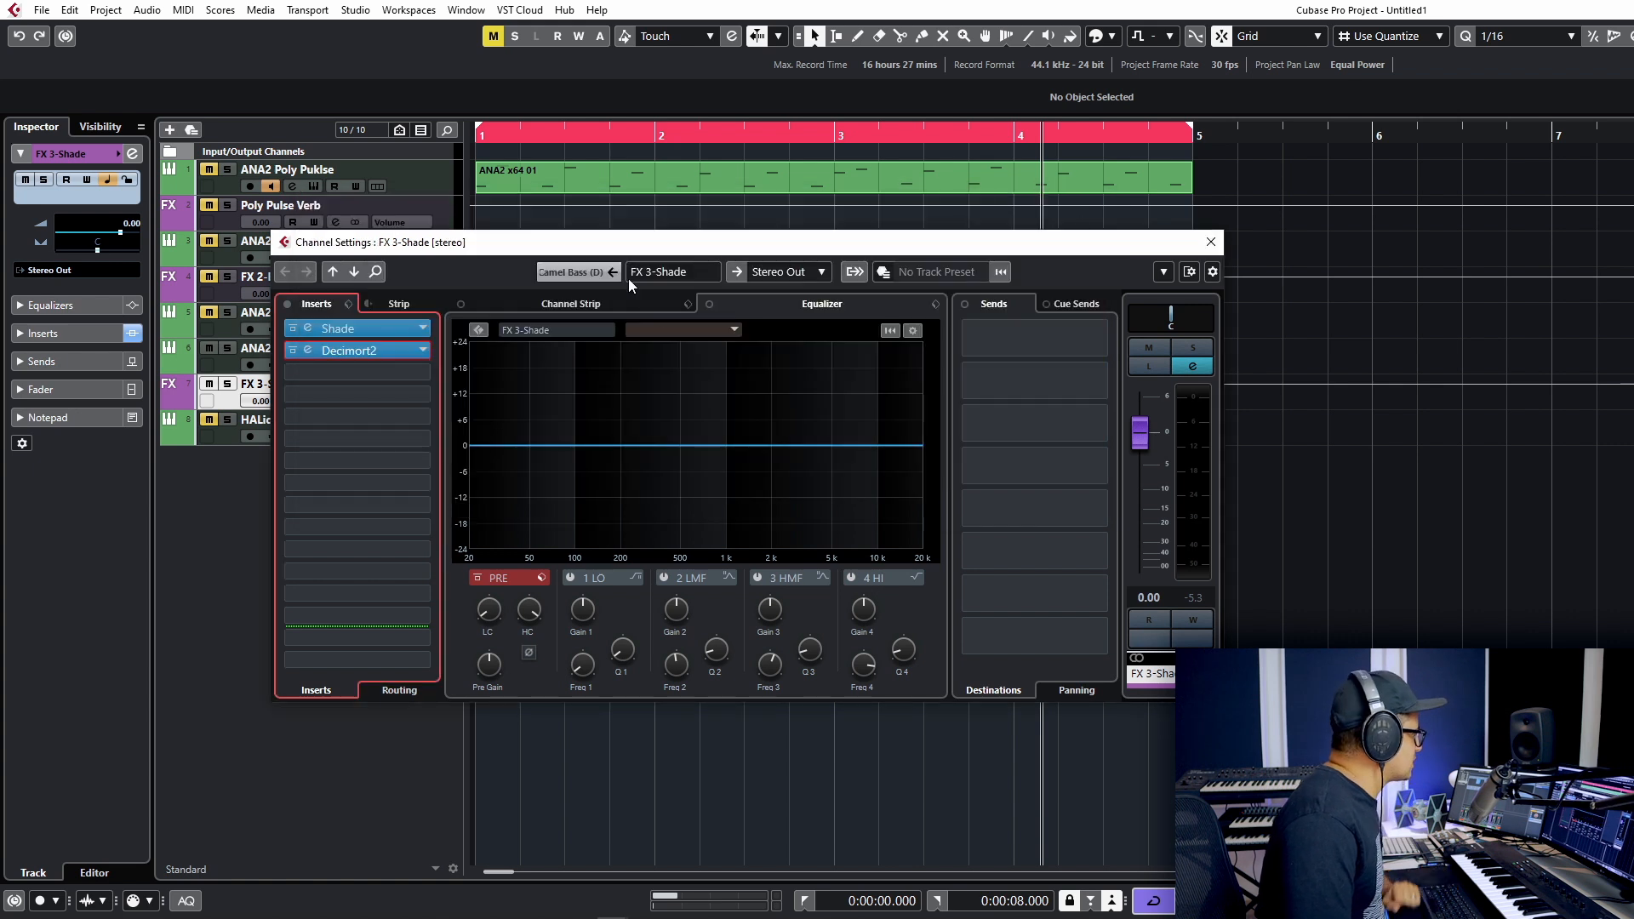
Add a Figure modulator in Shade with 71.4 % shape, 92.9 % rotate, 5 vertices and a 0.17 Hz rate
click(321, 330)
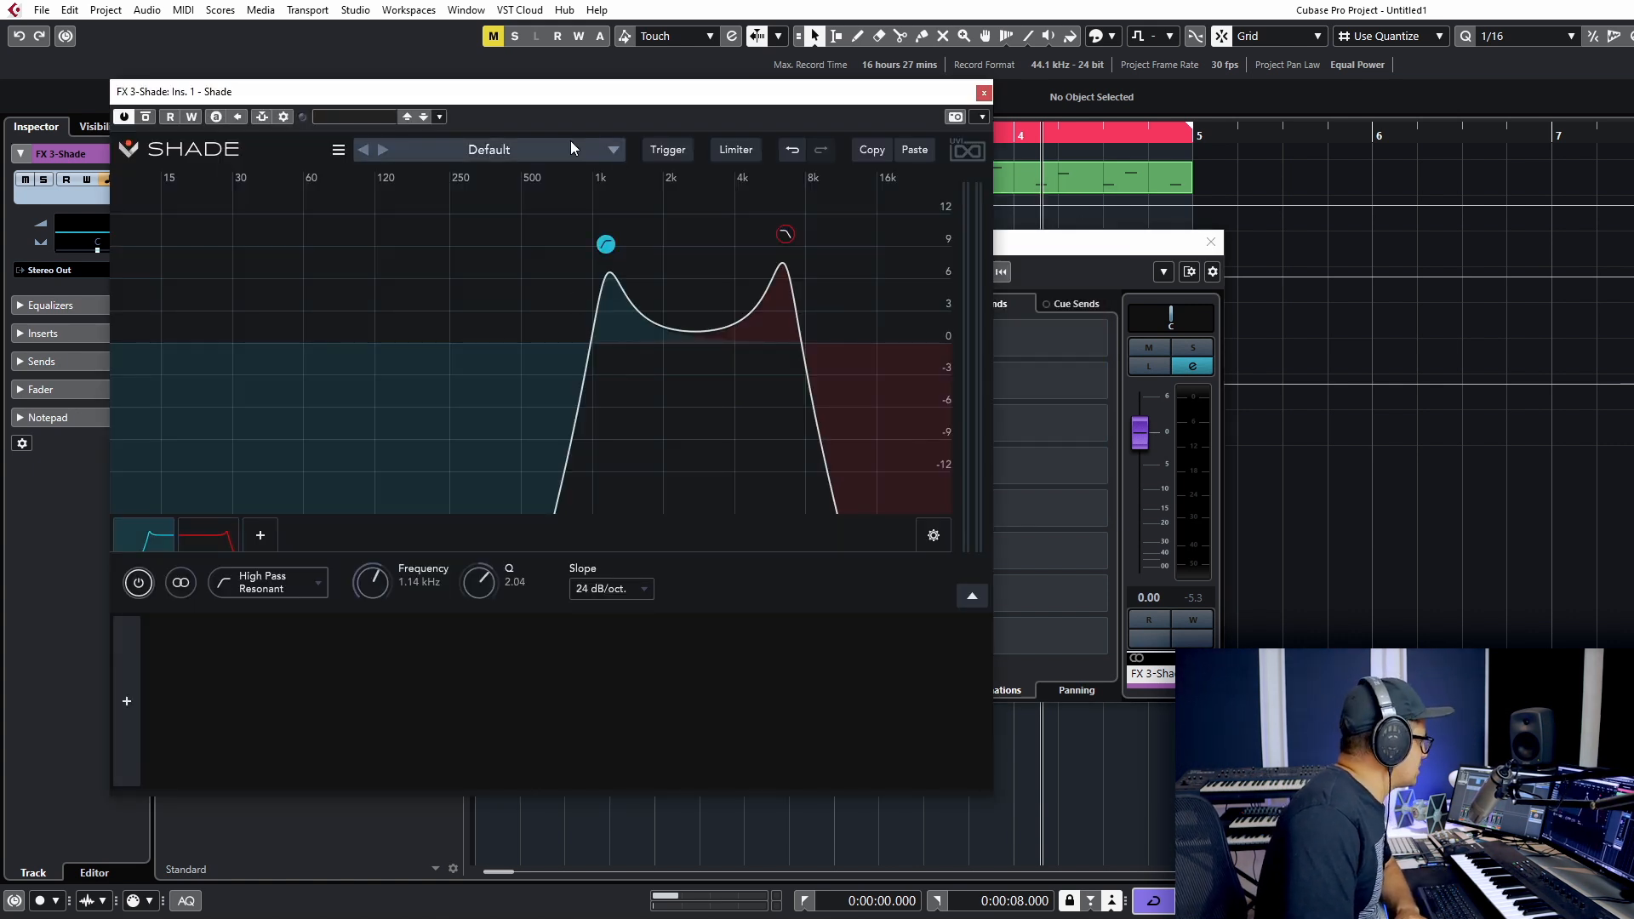
click(115, 685)
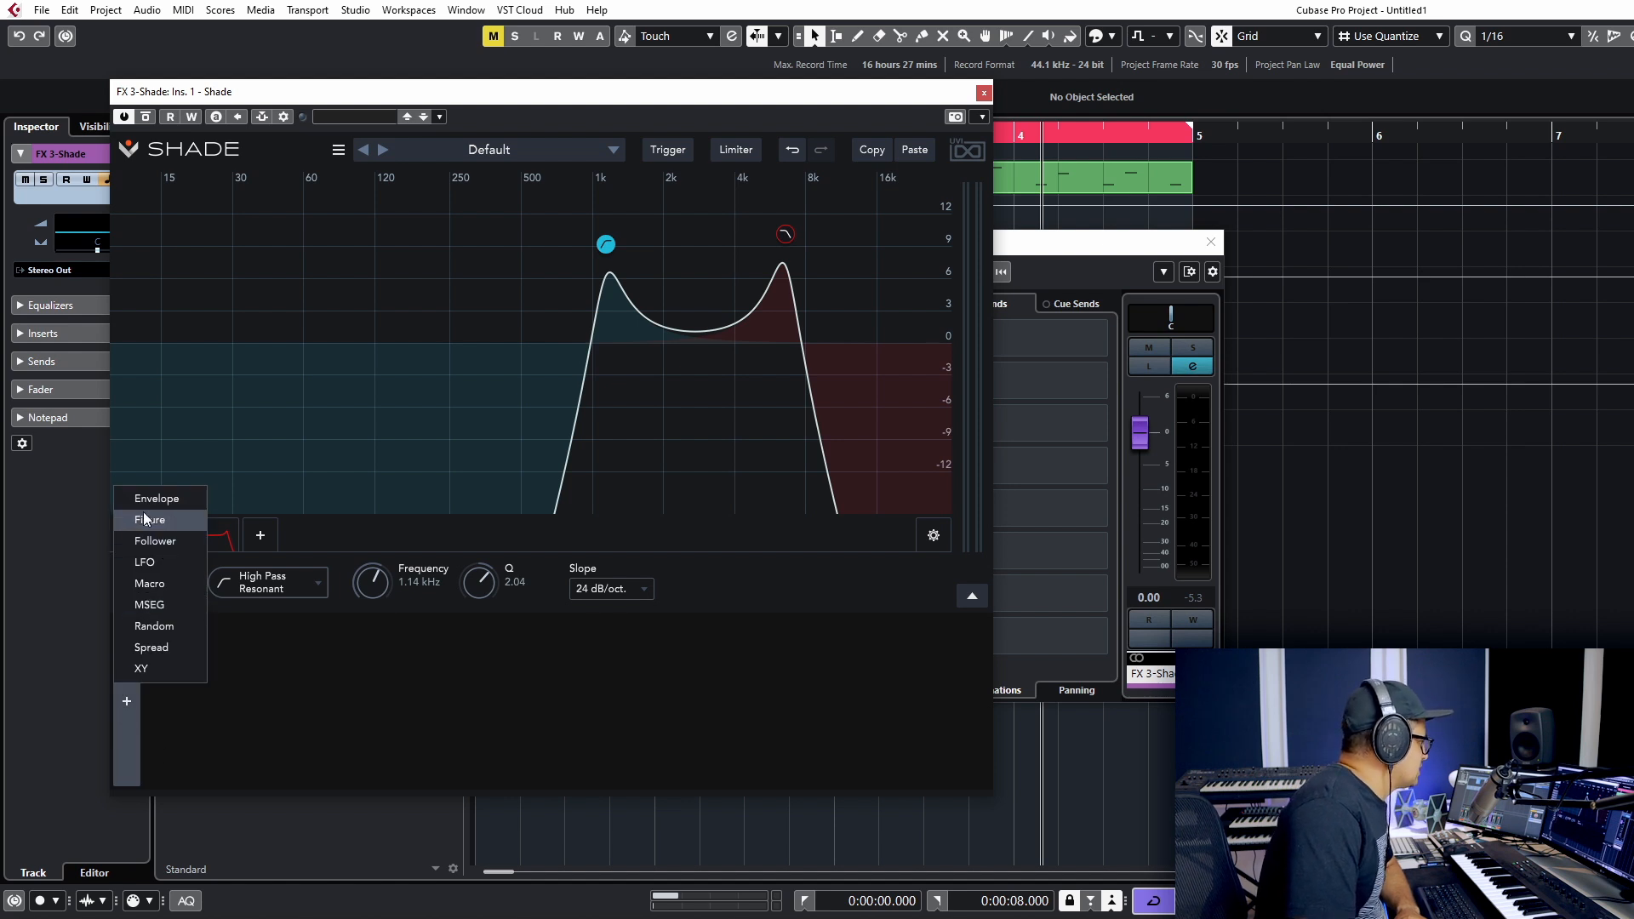
click(181, 519)
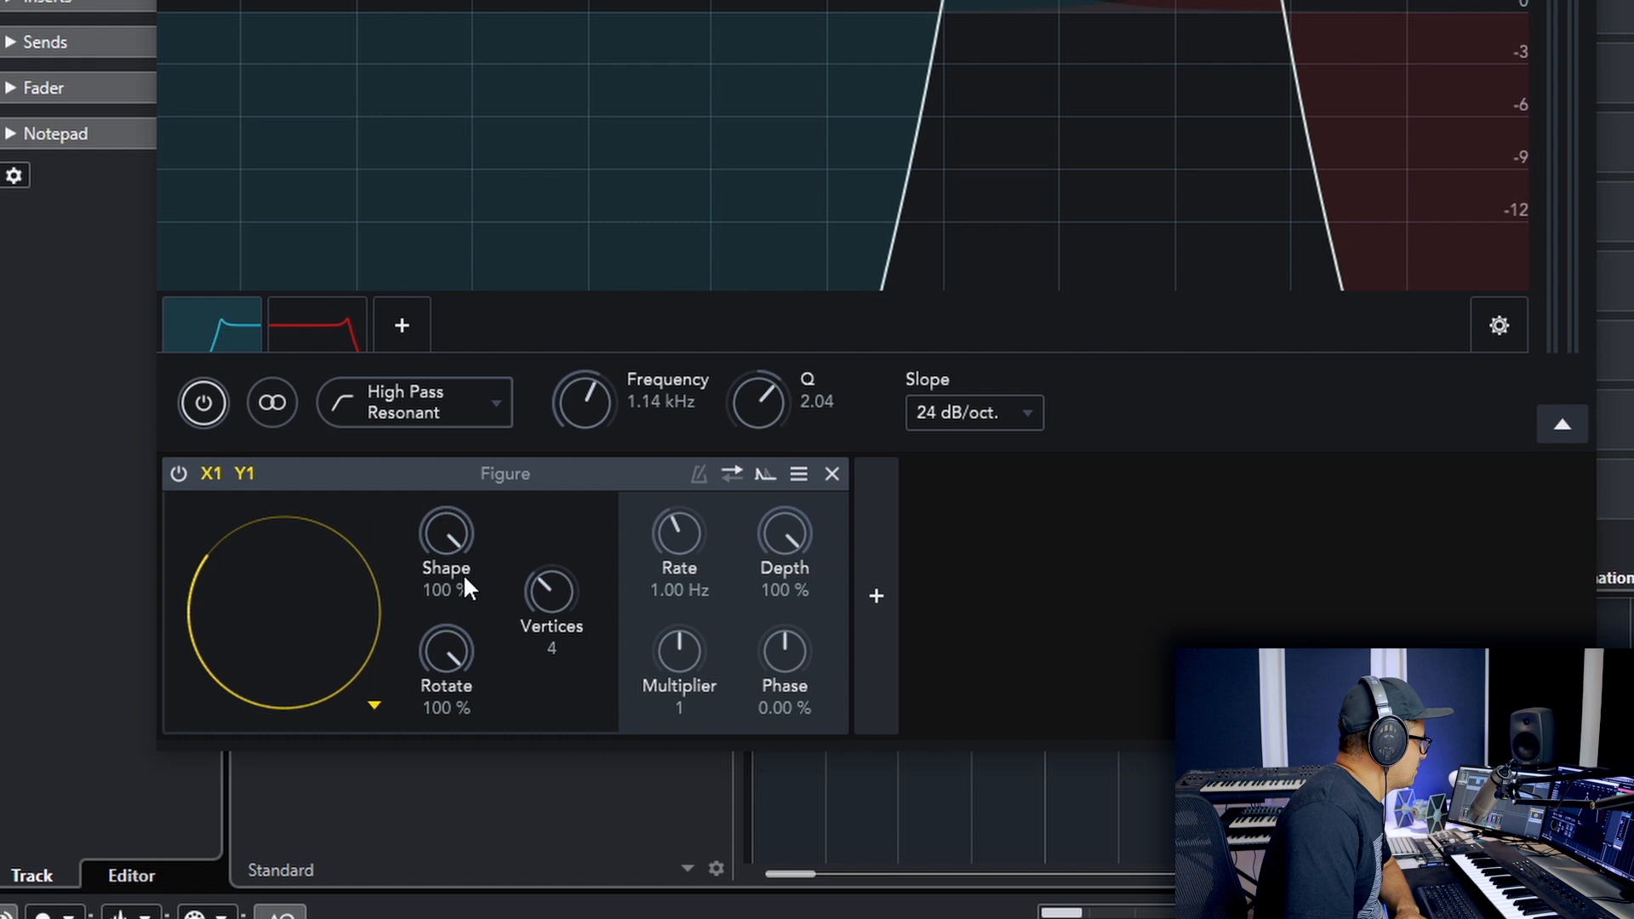
drag(451, 531, 468, 657)
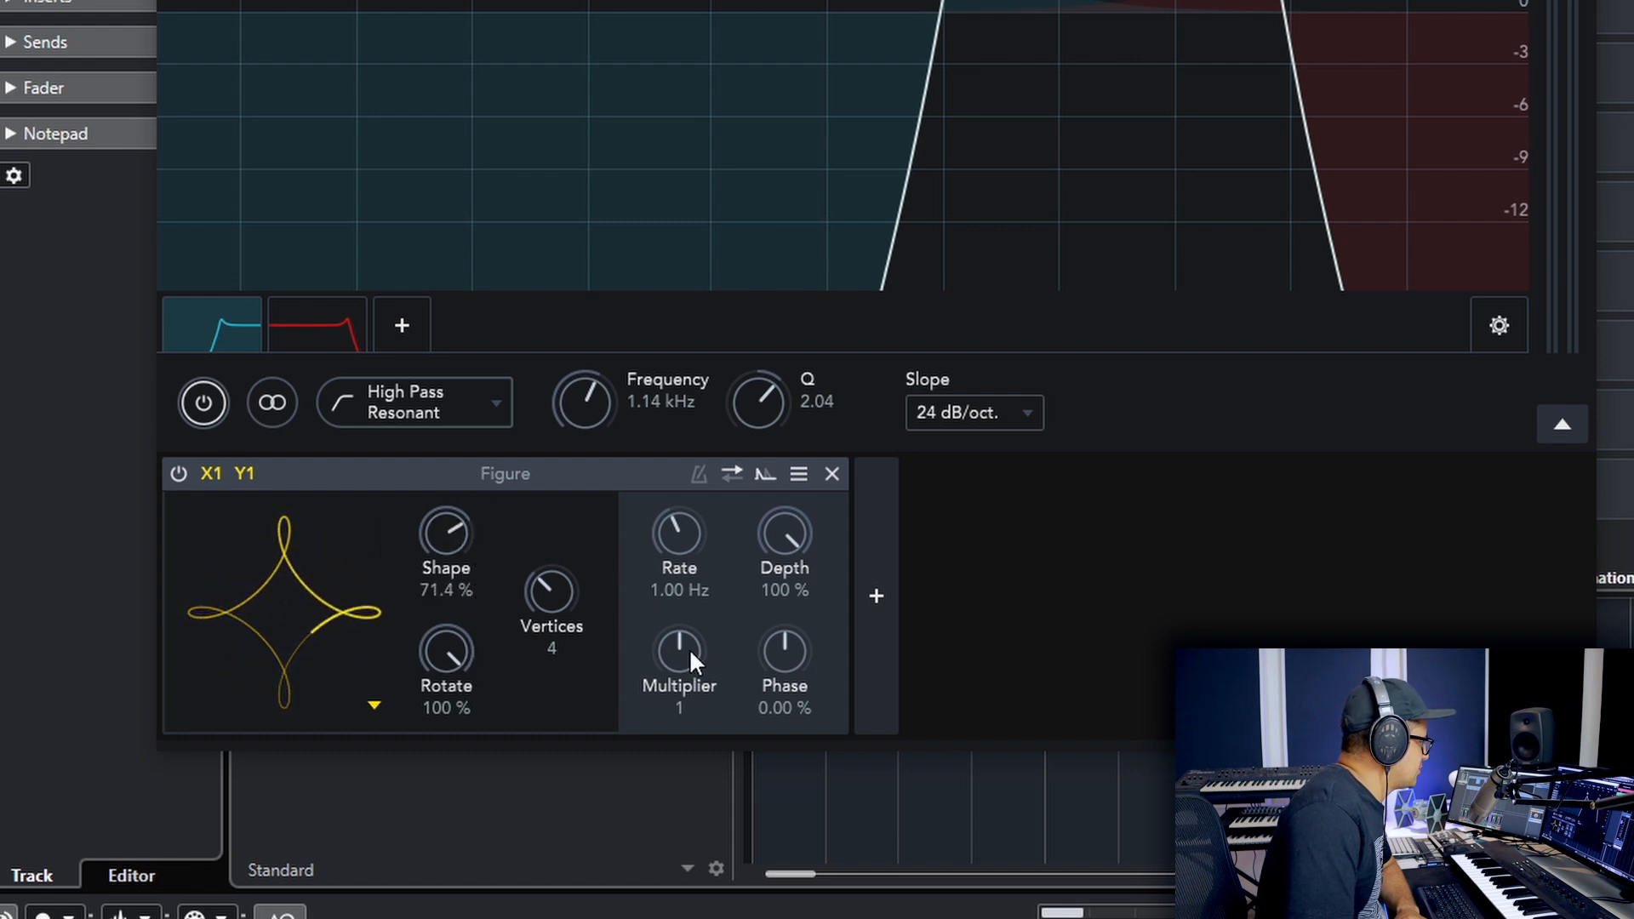
drag(696, 684, 696, 654)
drag(677, 580, 679, 604)
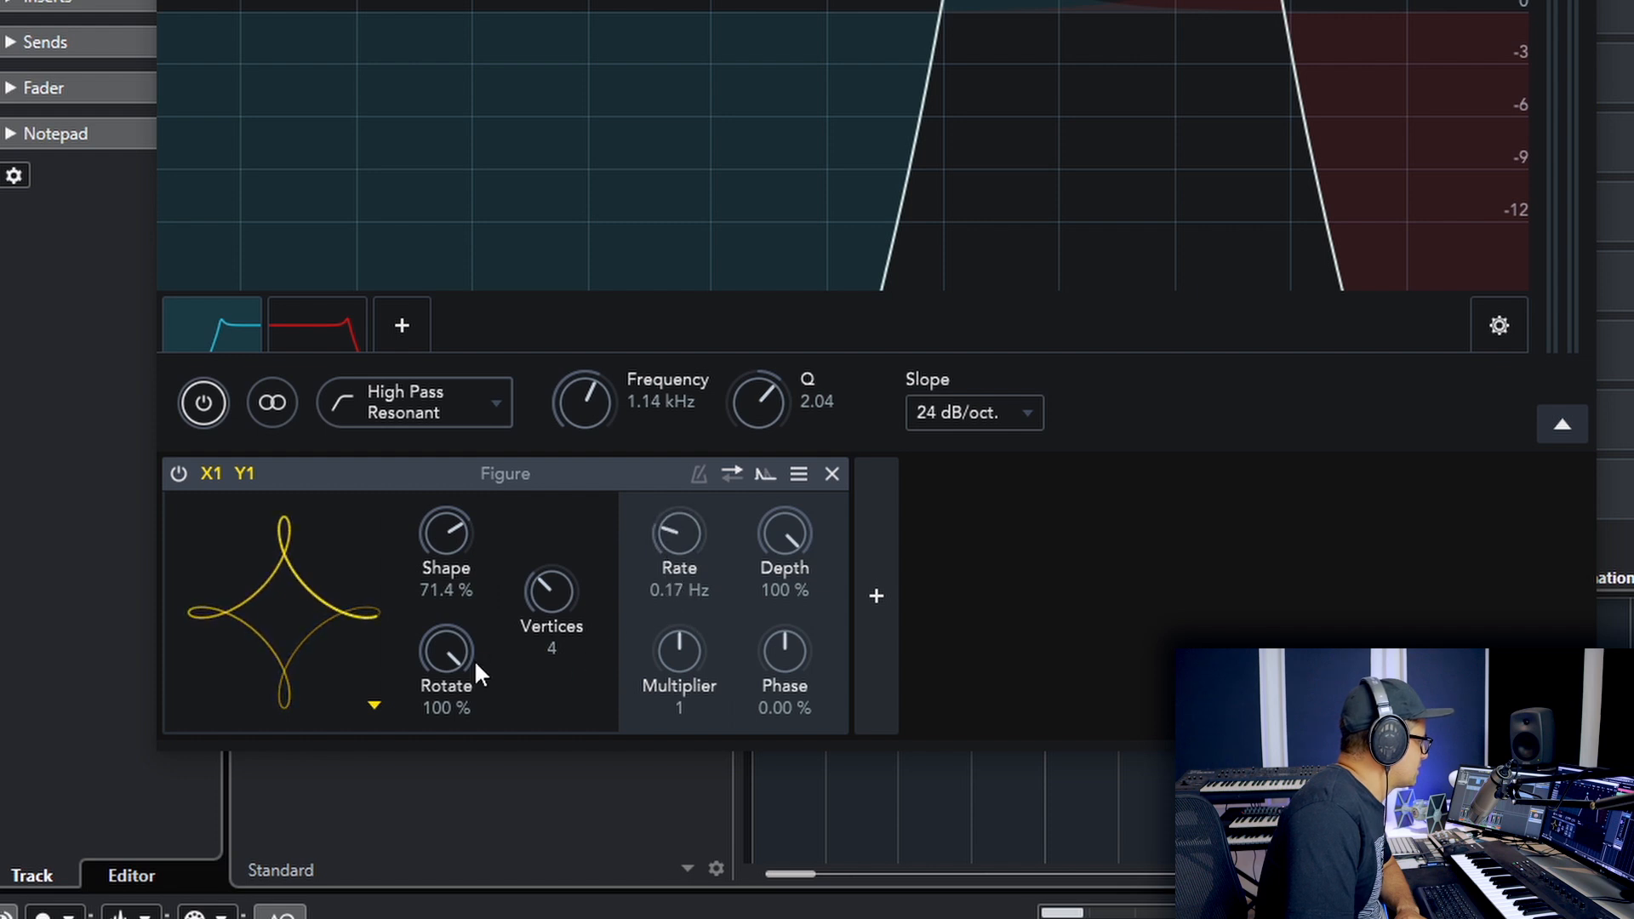
drag(474, 661, 458, 681)
drag(543, 603, 571, 544)
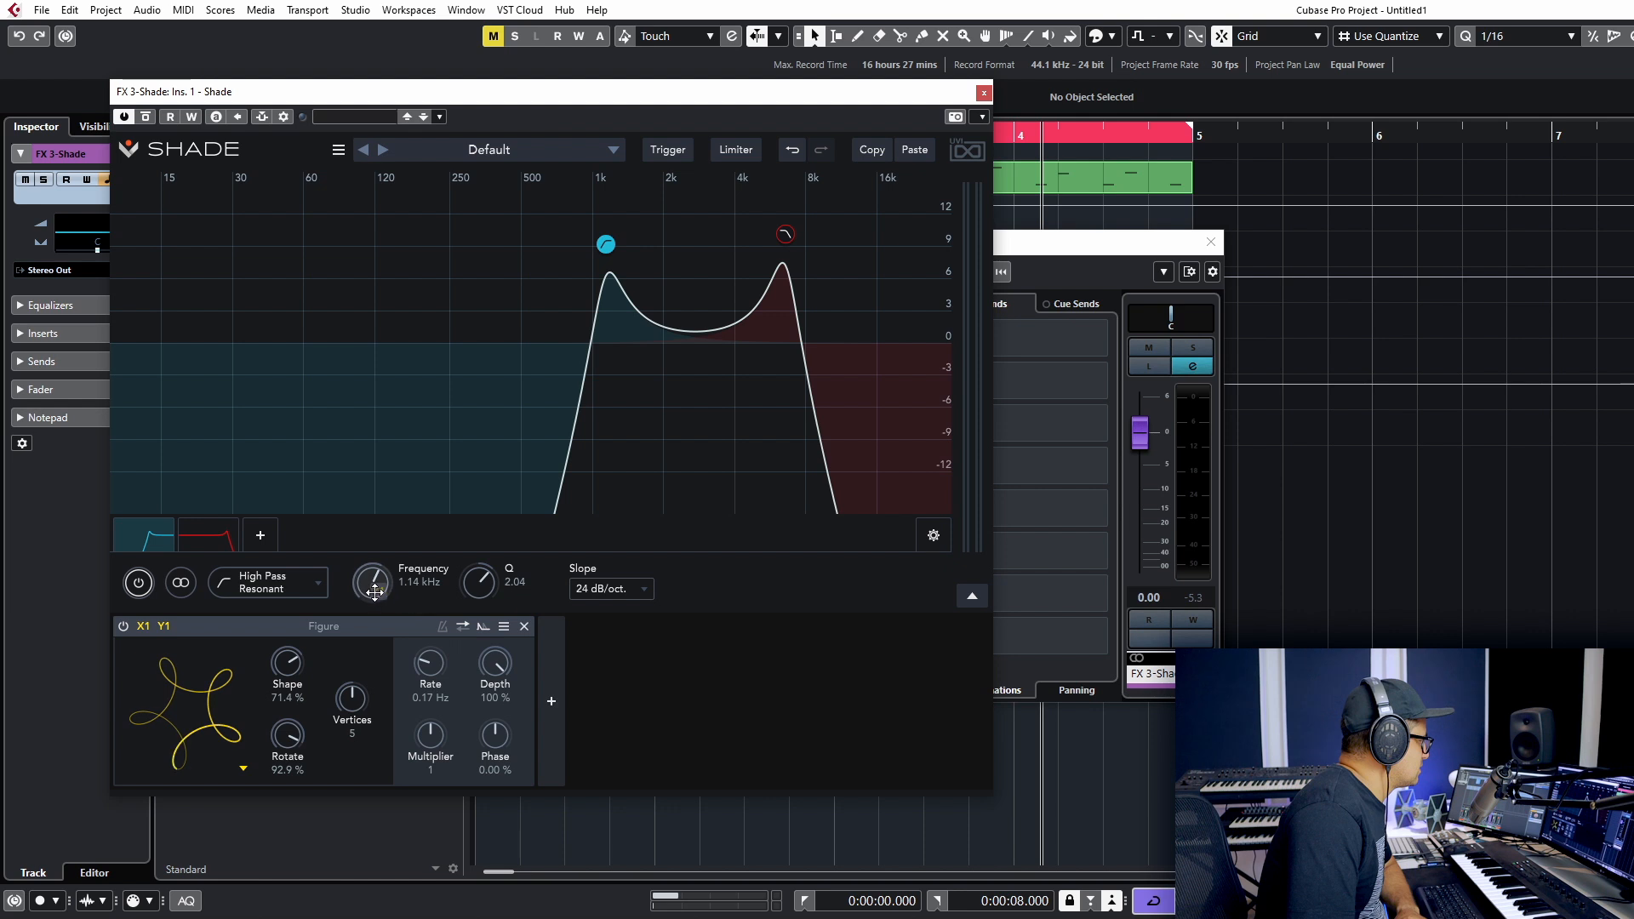
Route the Figure modulator to the high-pass frequency and its X1 output to the low-pass frequency, and close Shade
drag(375, 590, 375, 590)
click(786, 236)
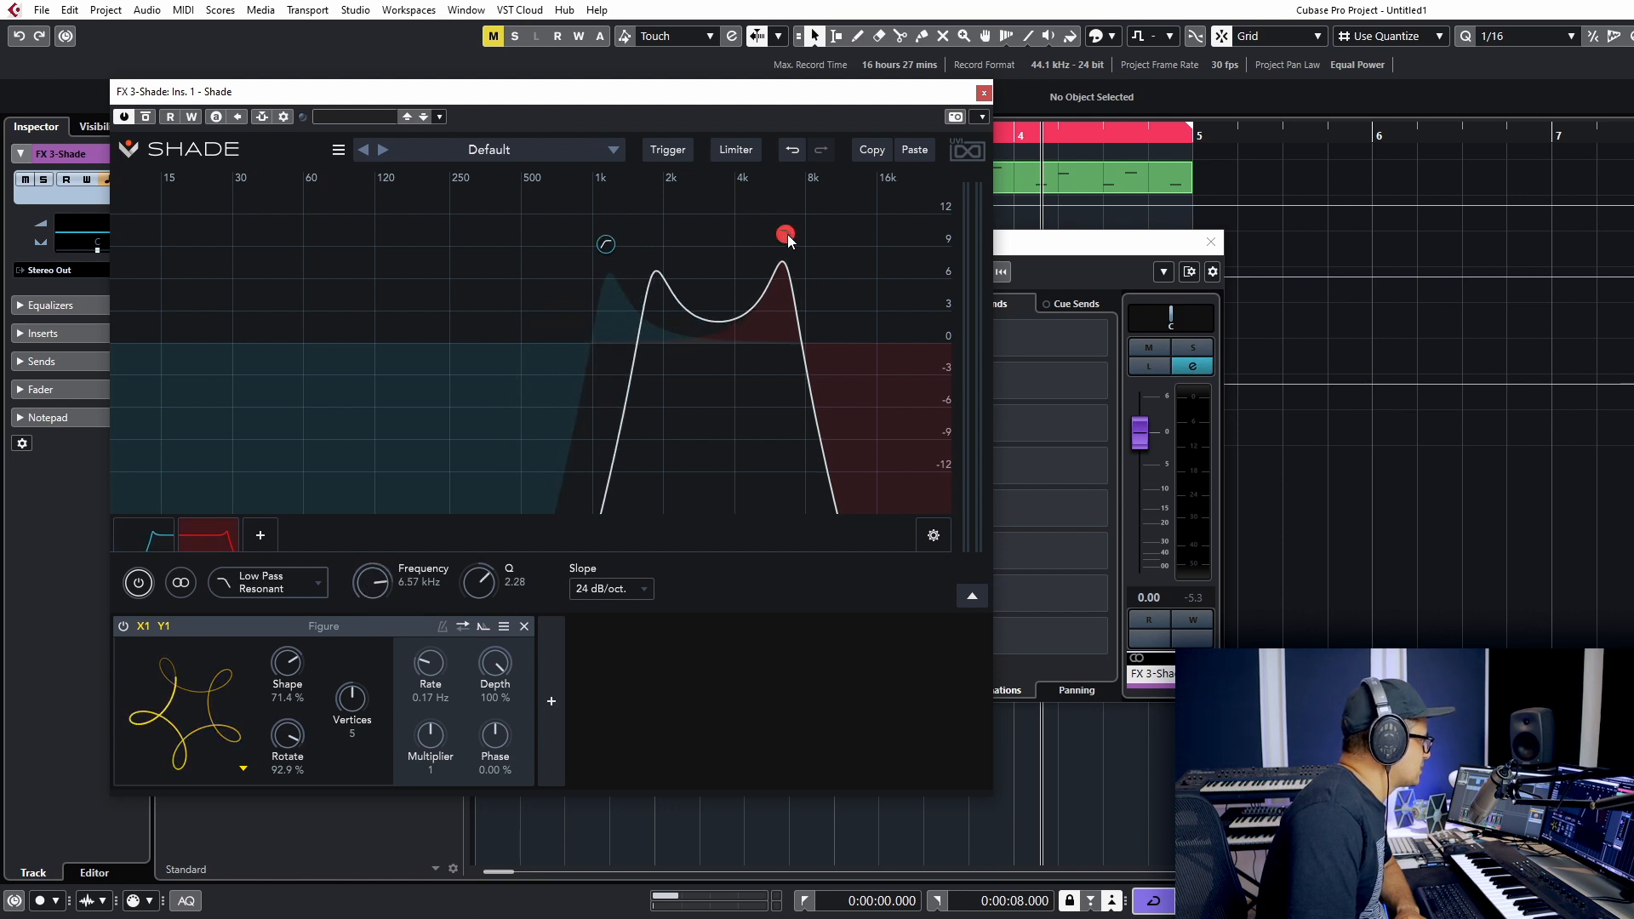
drag(143, 627, 373, 586)
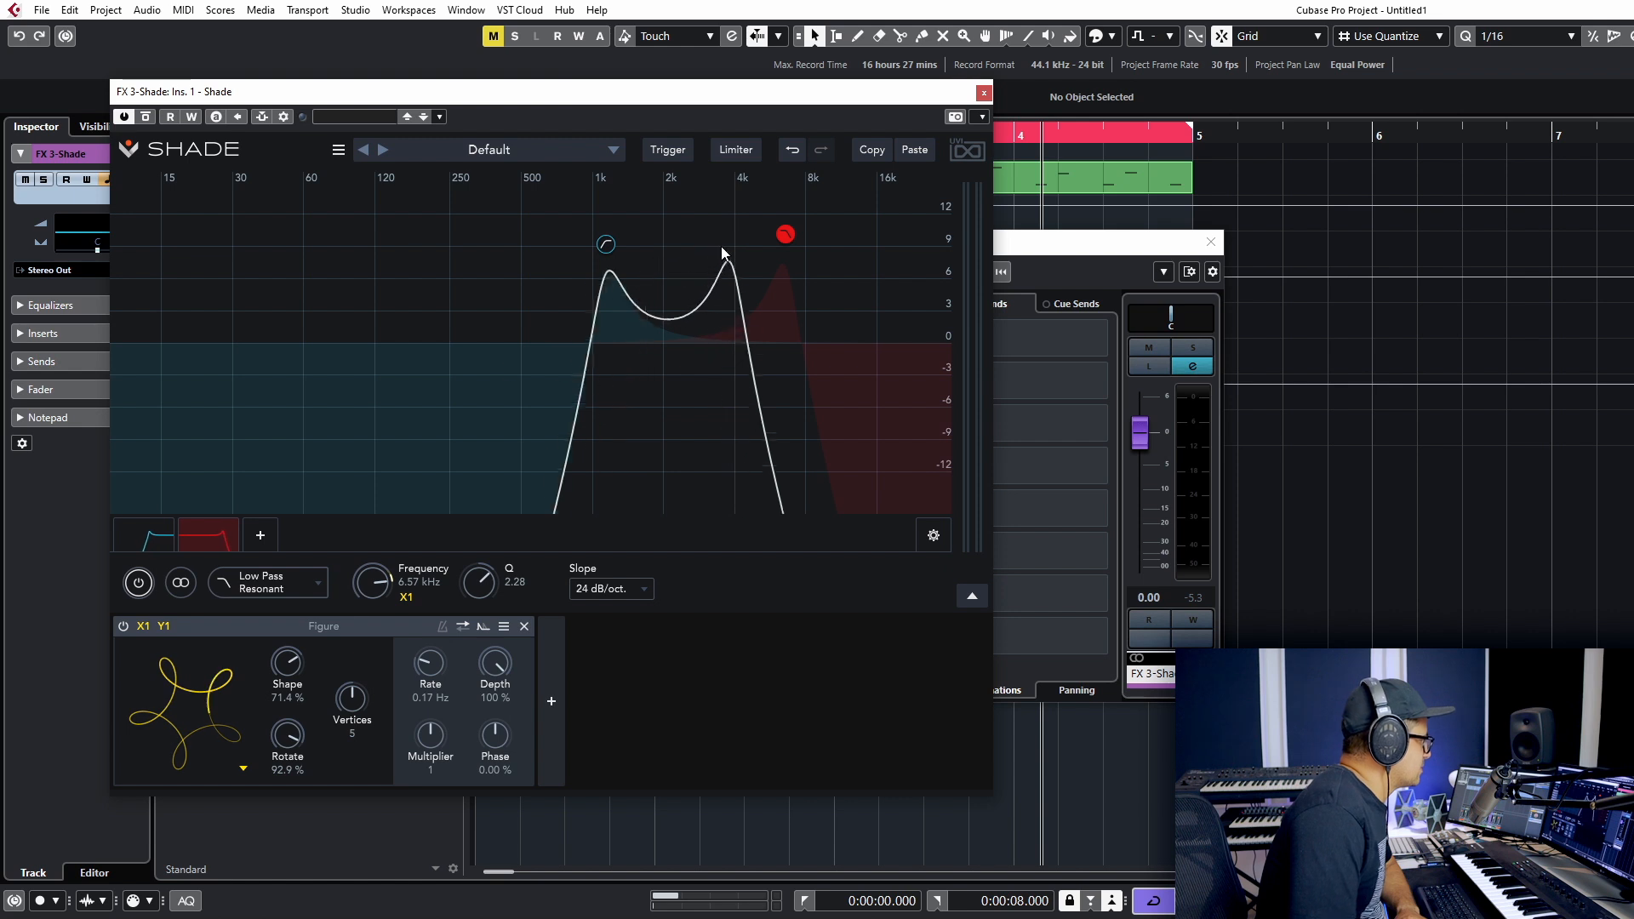
click(983, 92)
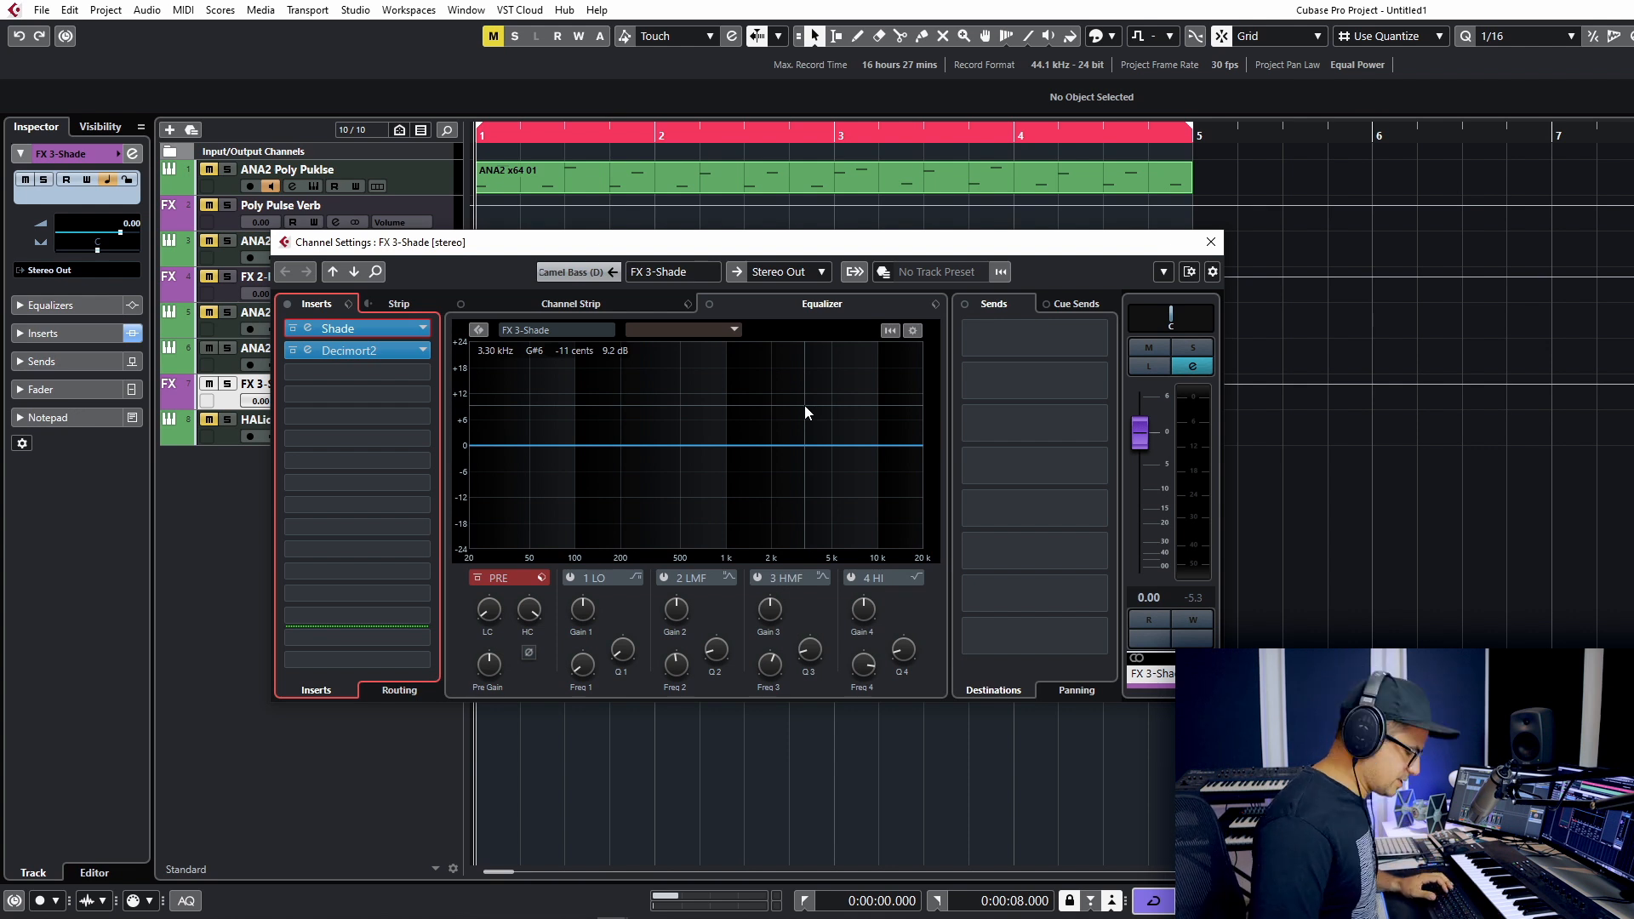
Play the loop, lower the FX 3-Shade channel level to -2.40 dB and raise Decimort2's resampler frequency to 13573 Hz
key(space)
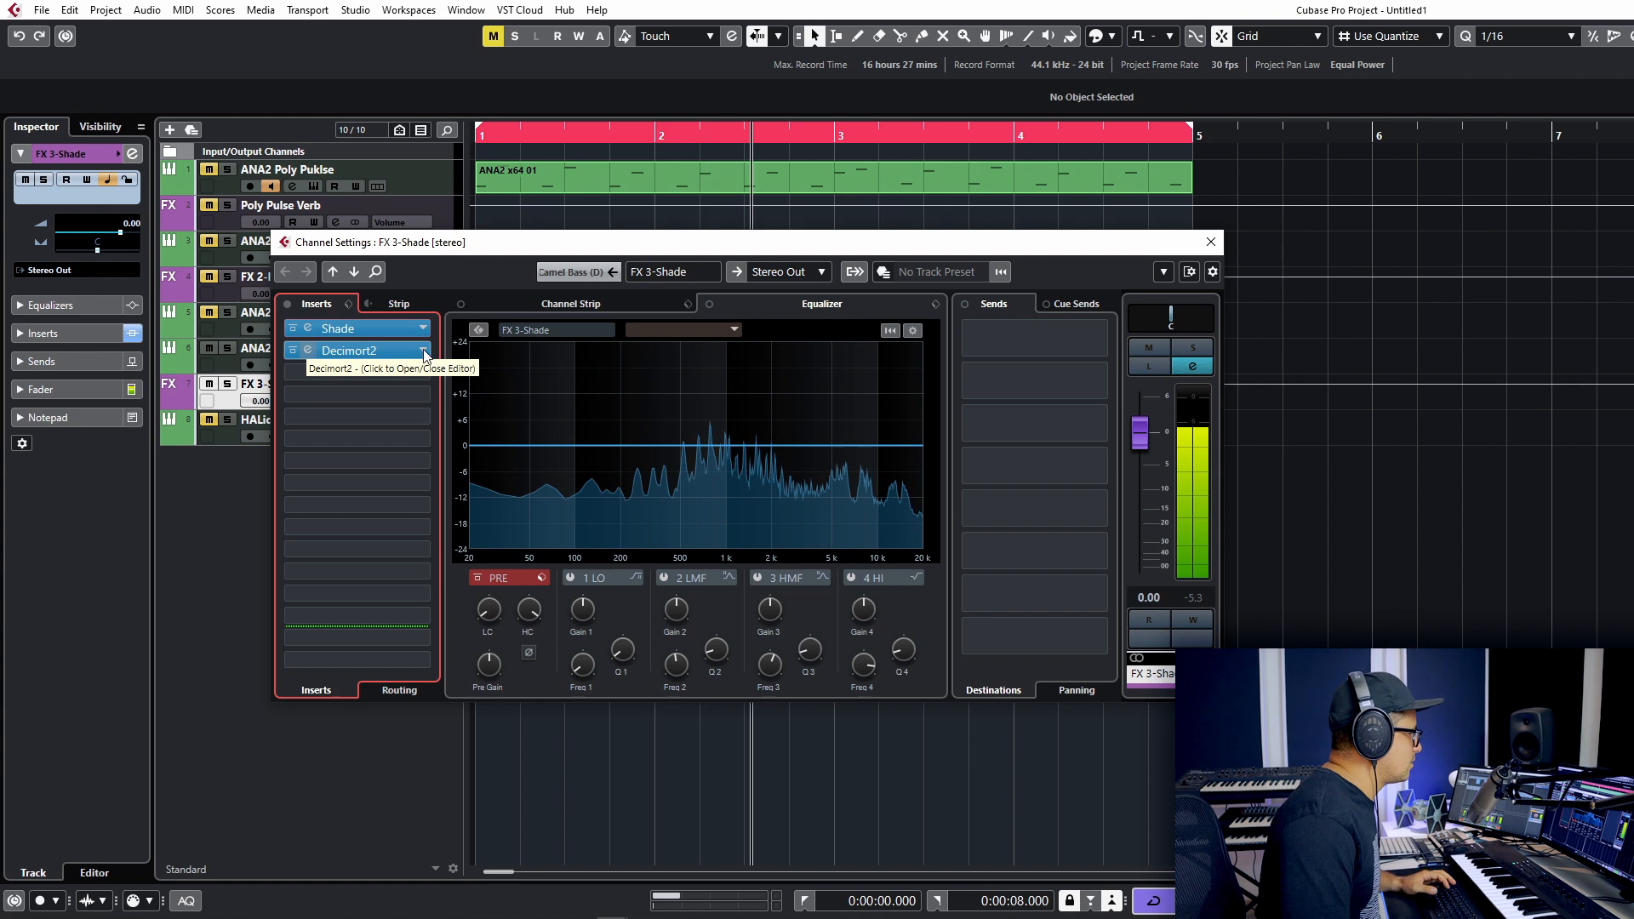
drag(1144, 441, 1141, 462)
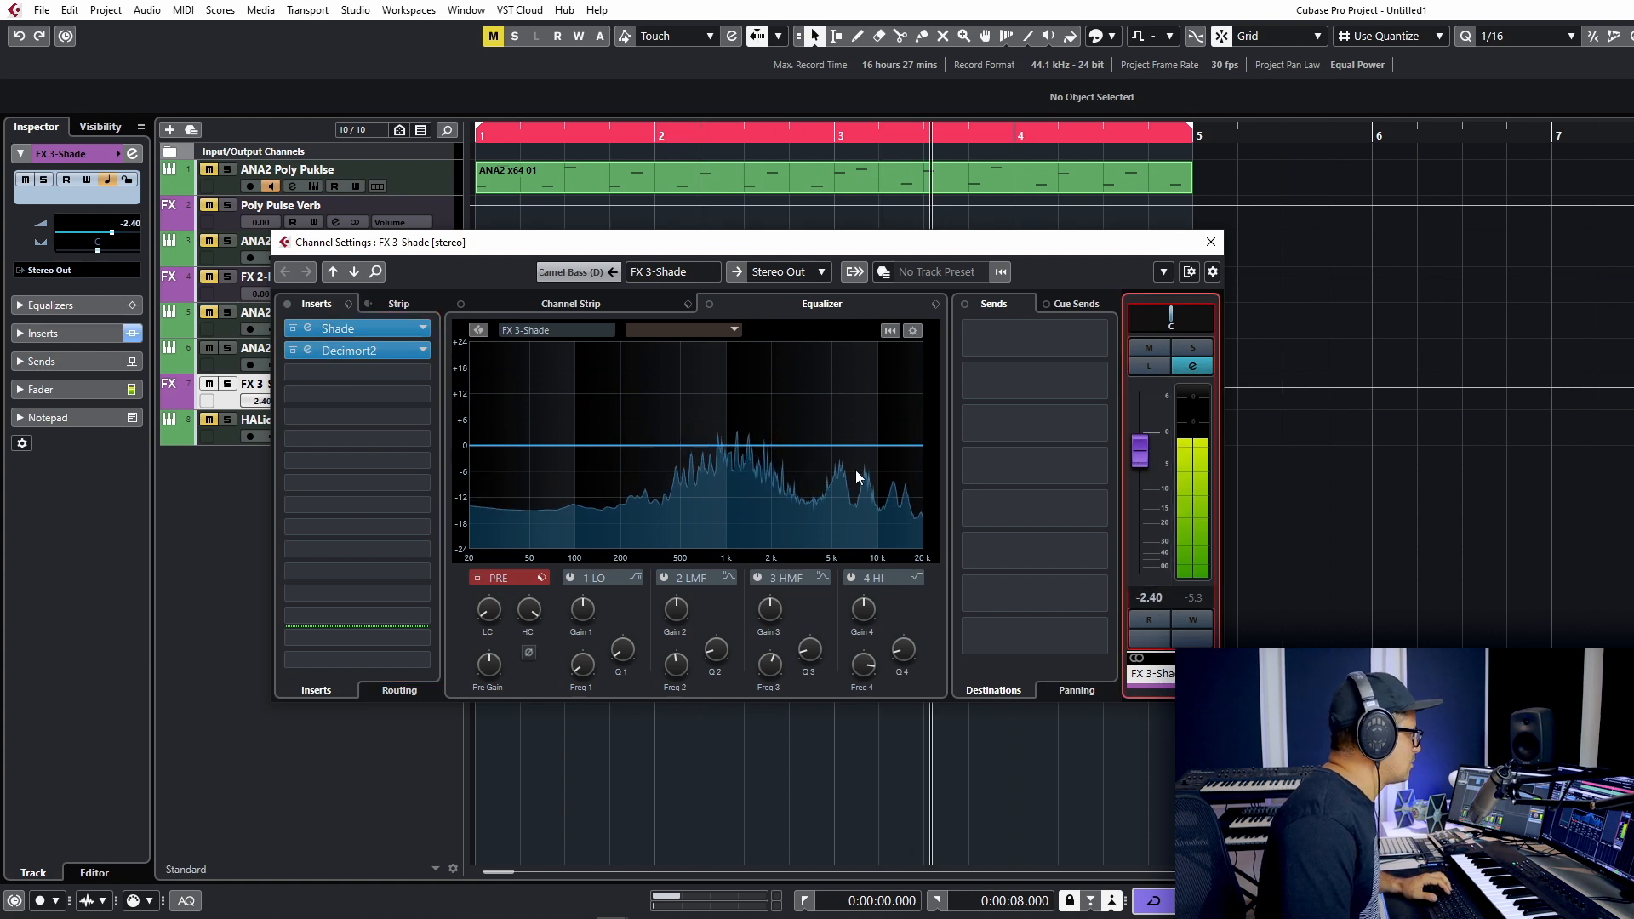
click(308, 350)
mouse_move(573, 402)
mouse_down()
mouse_move(564, 442)
mouse_move(585, 392)
mouse_up()
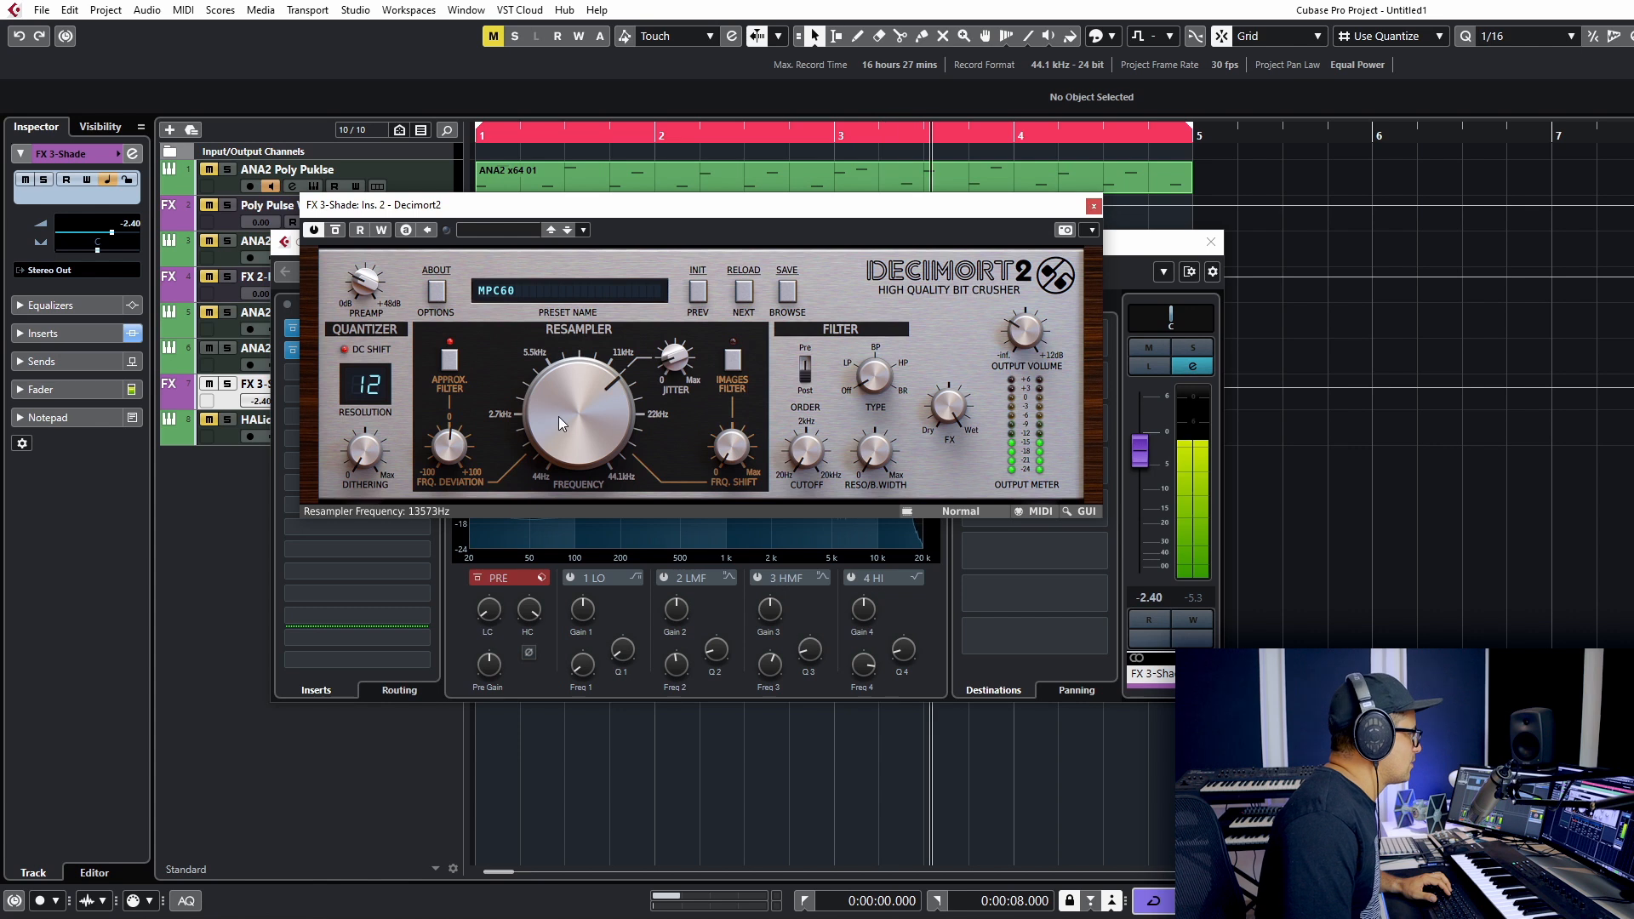
click(1092, 205)
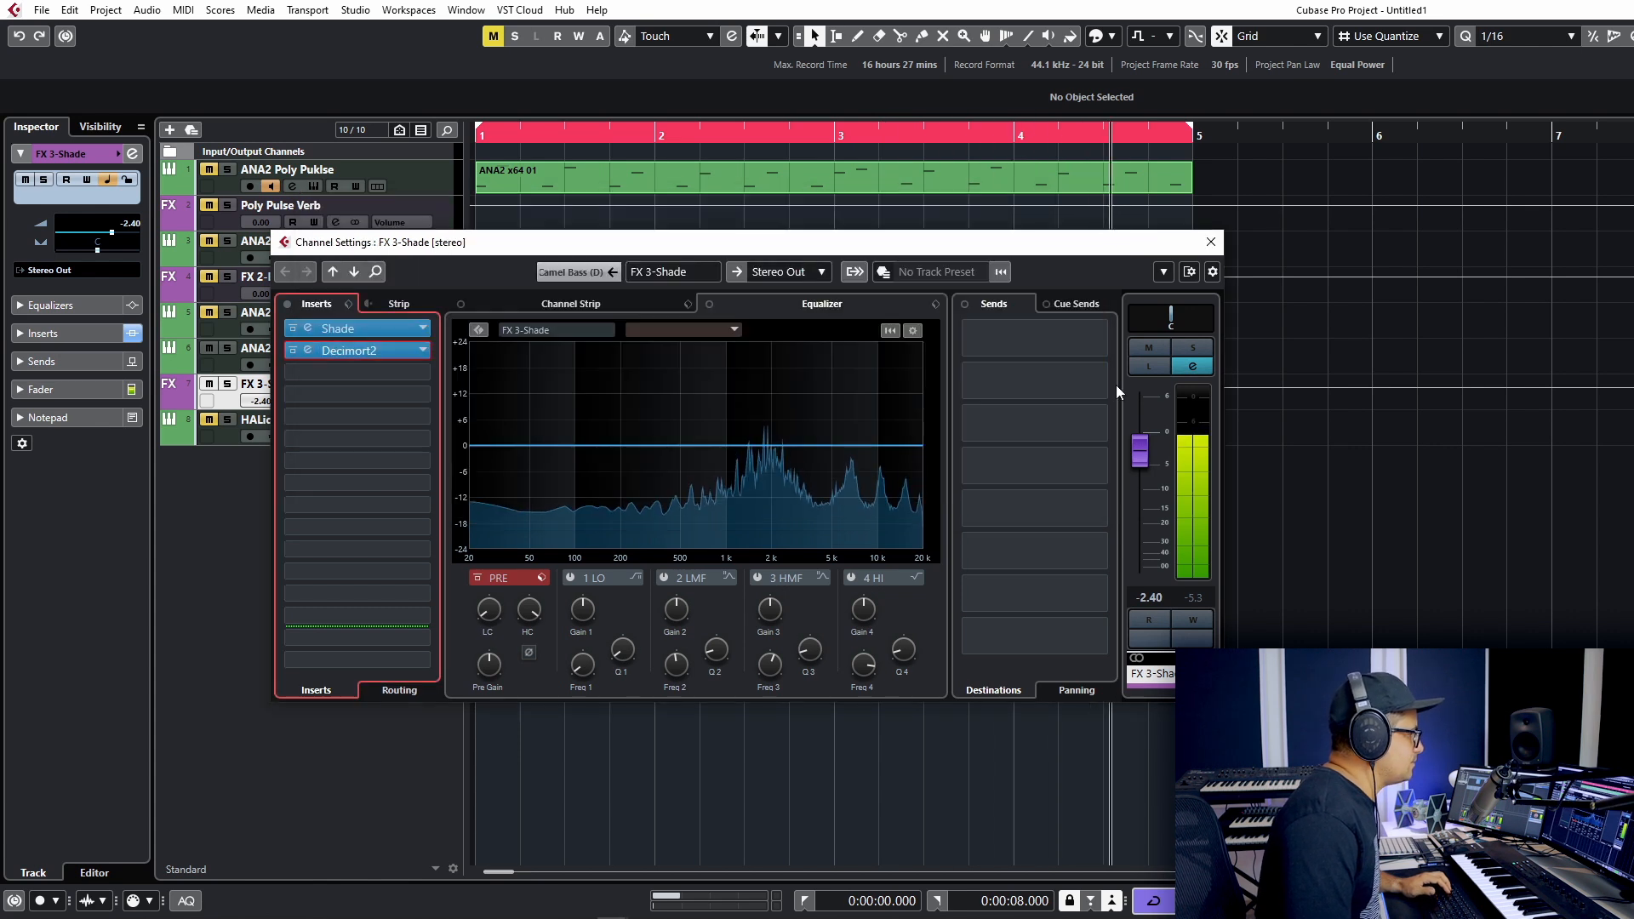
Load MixerDelay in the insert slot after Decimort2 and raise the FX 3-Shade channel level to -2.02 dB
click(369, 375)
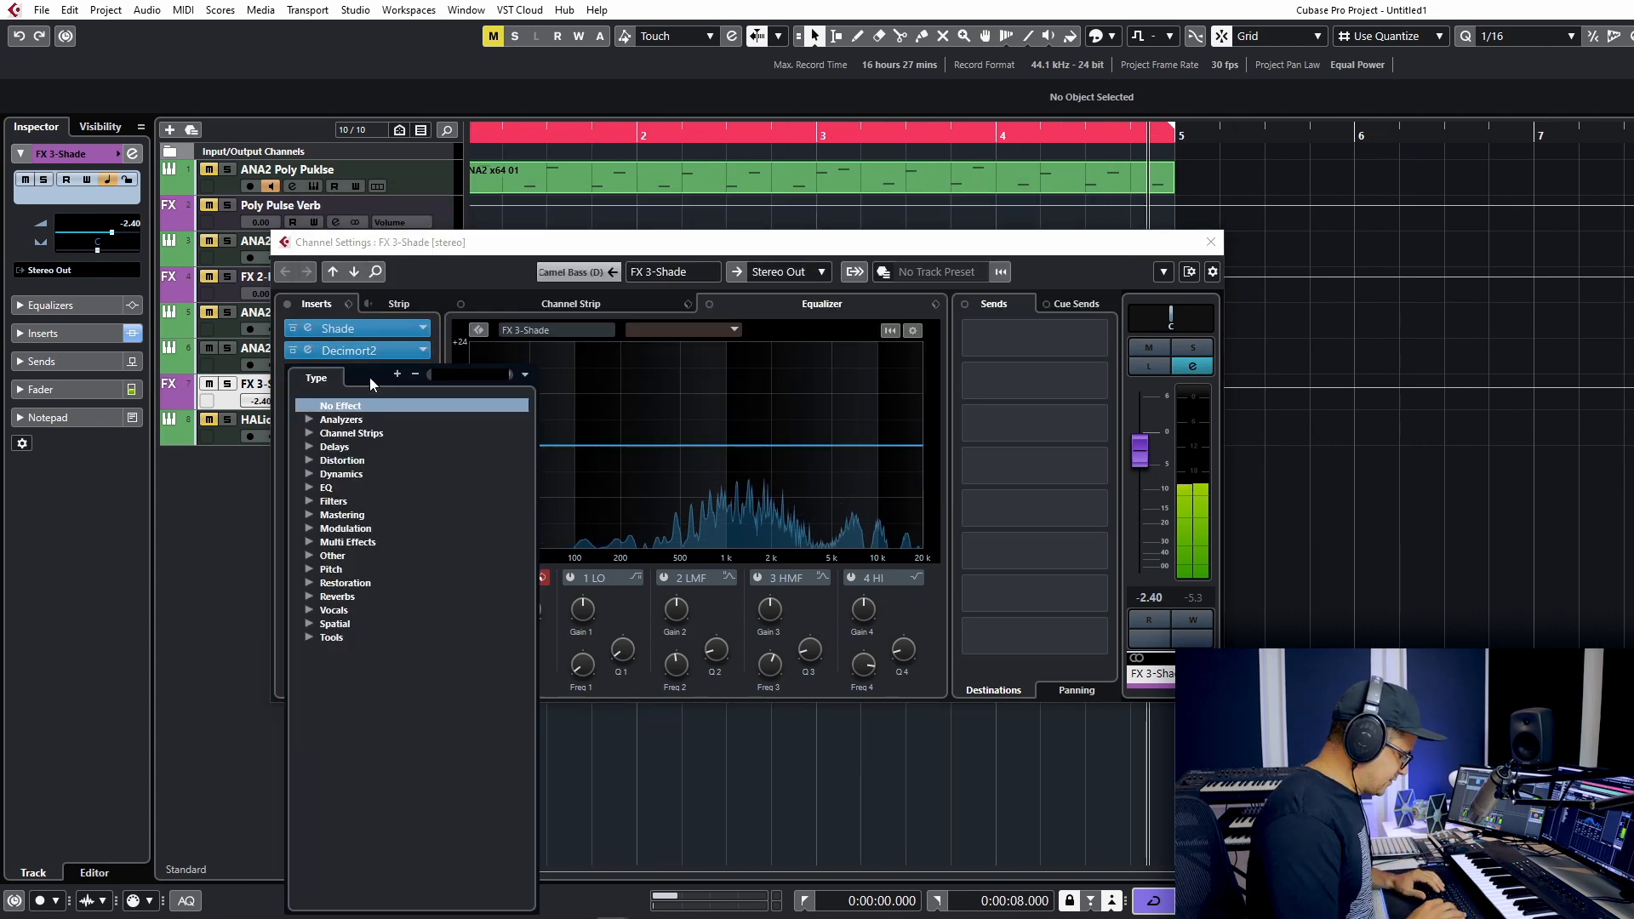
text(mixer)
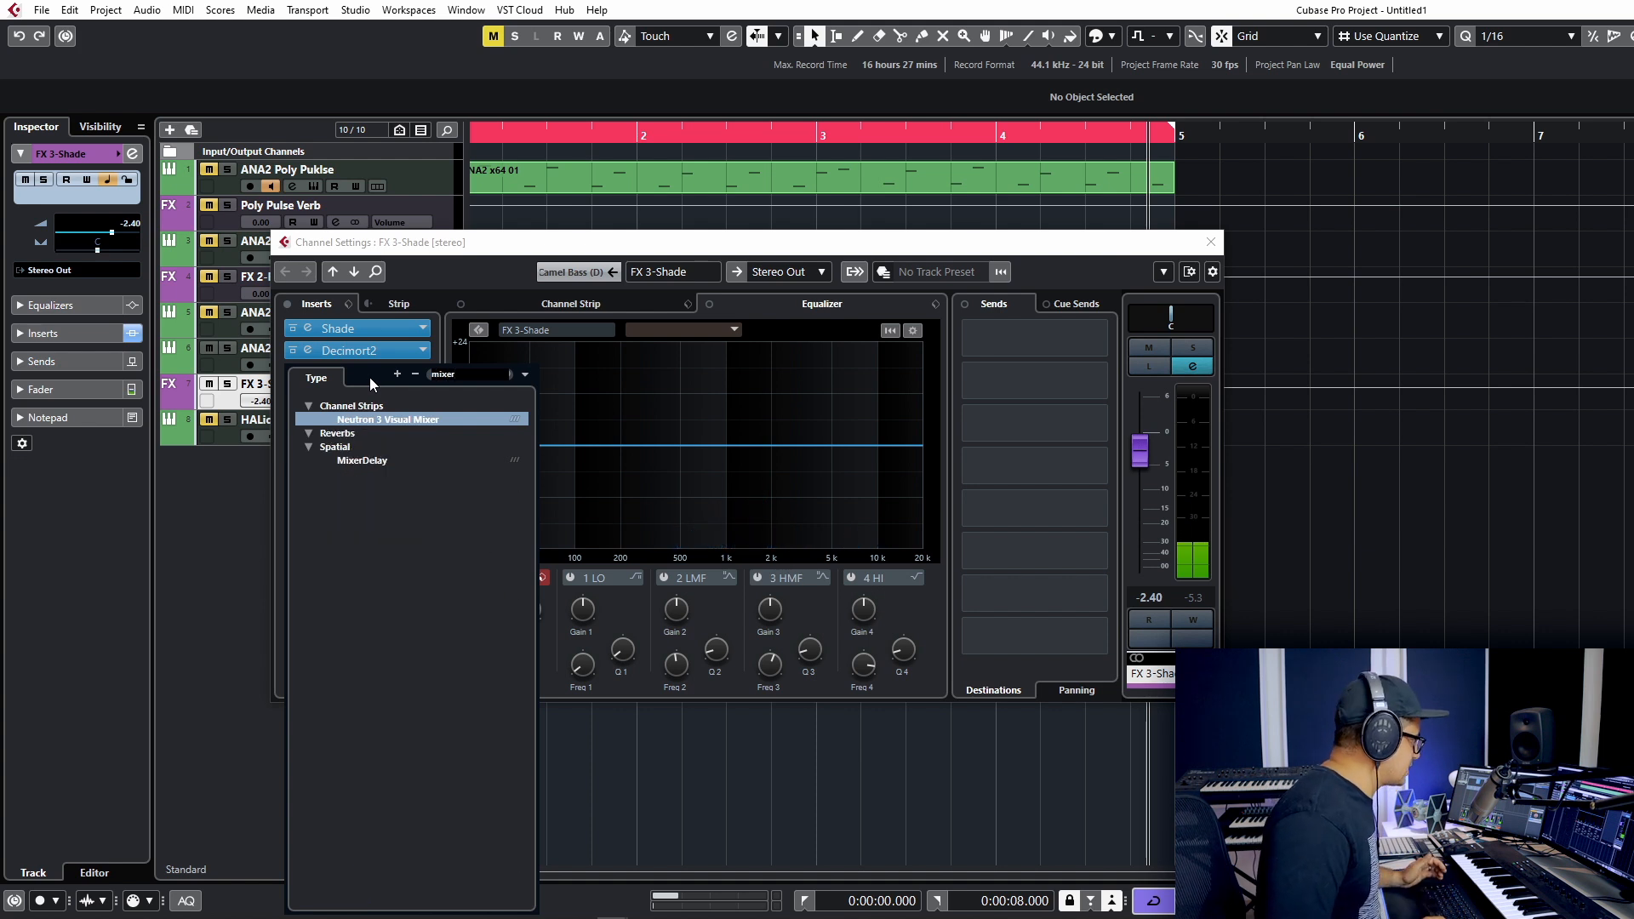
click(381, 460)
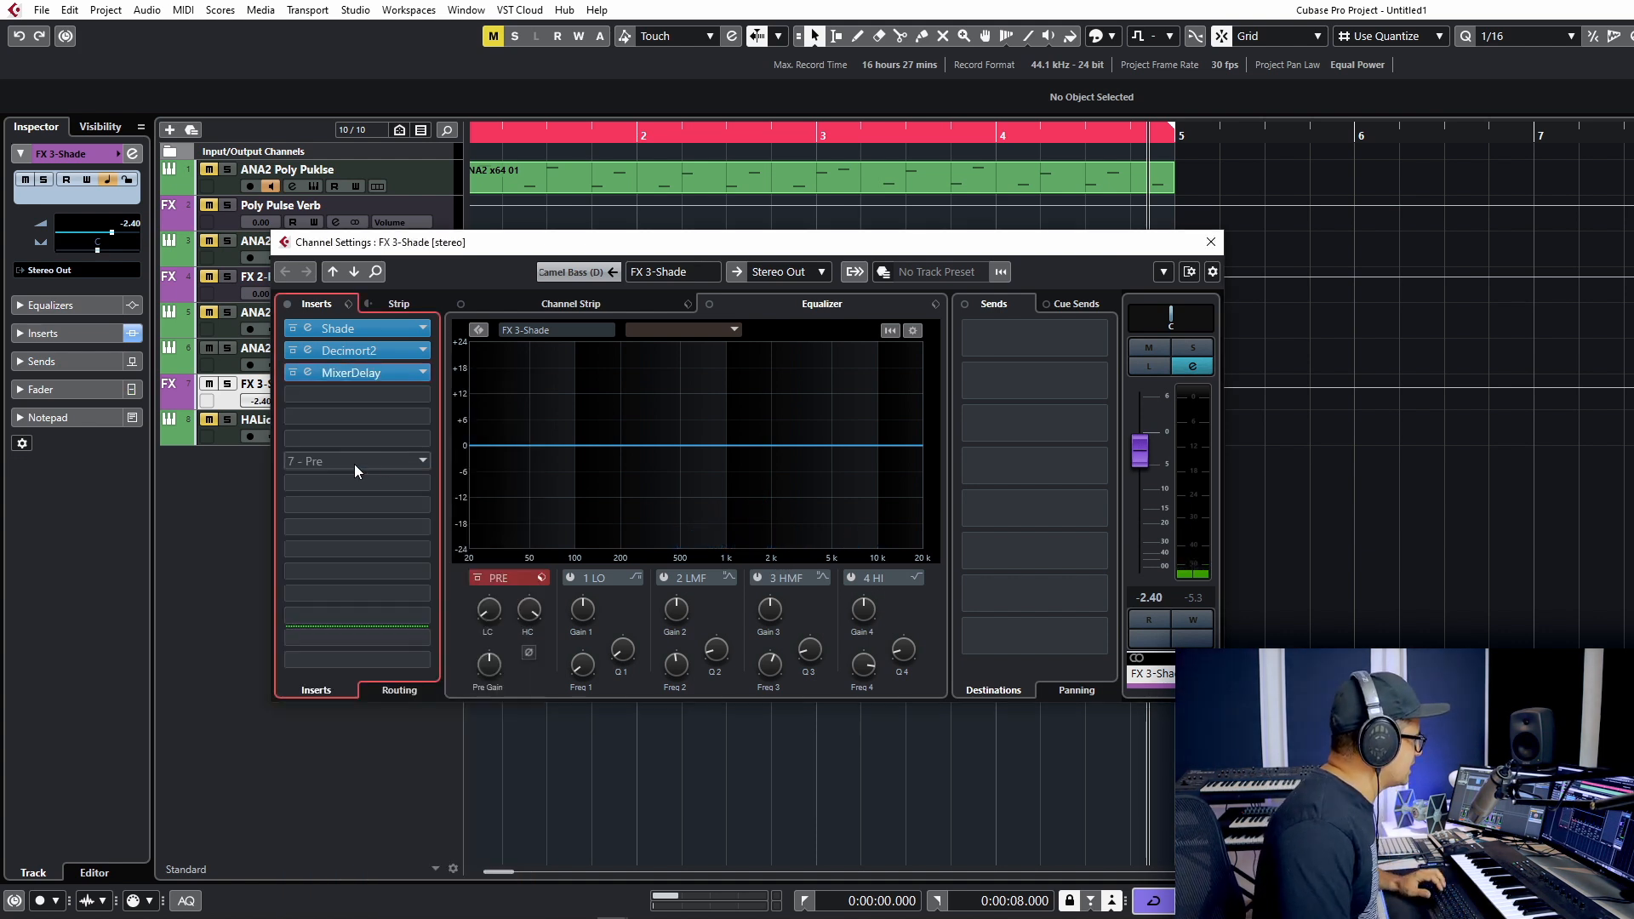
drag(987, 321, 507, 335)
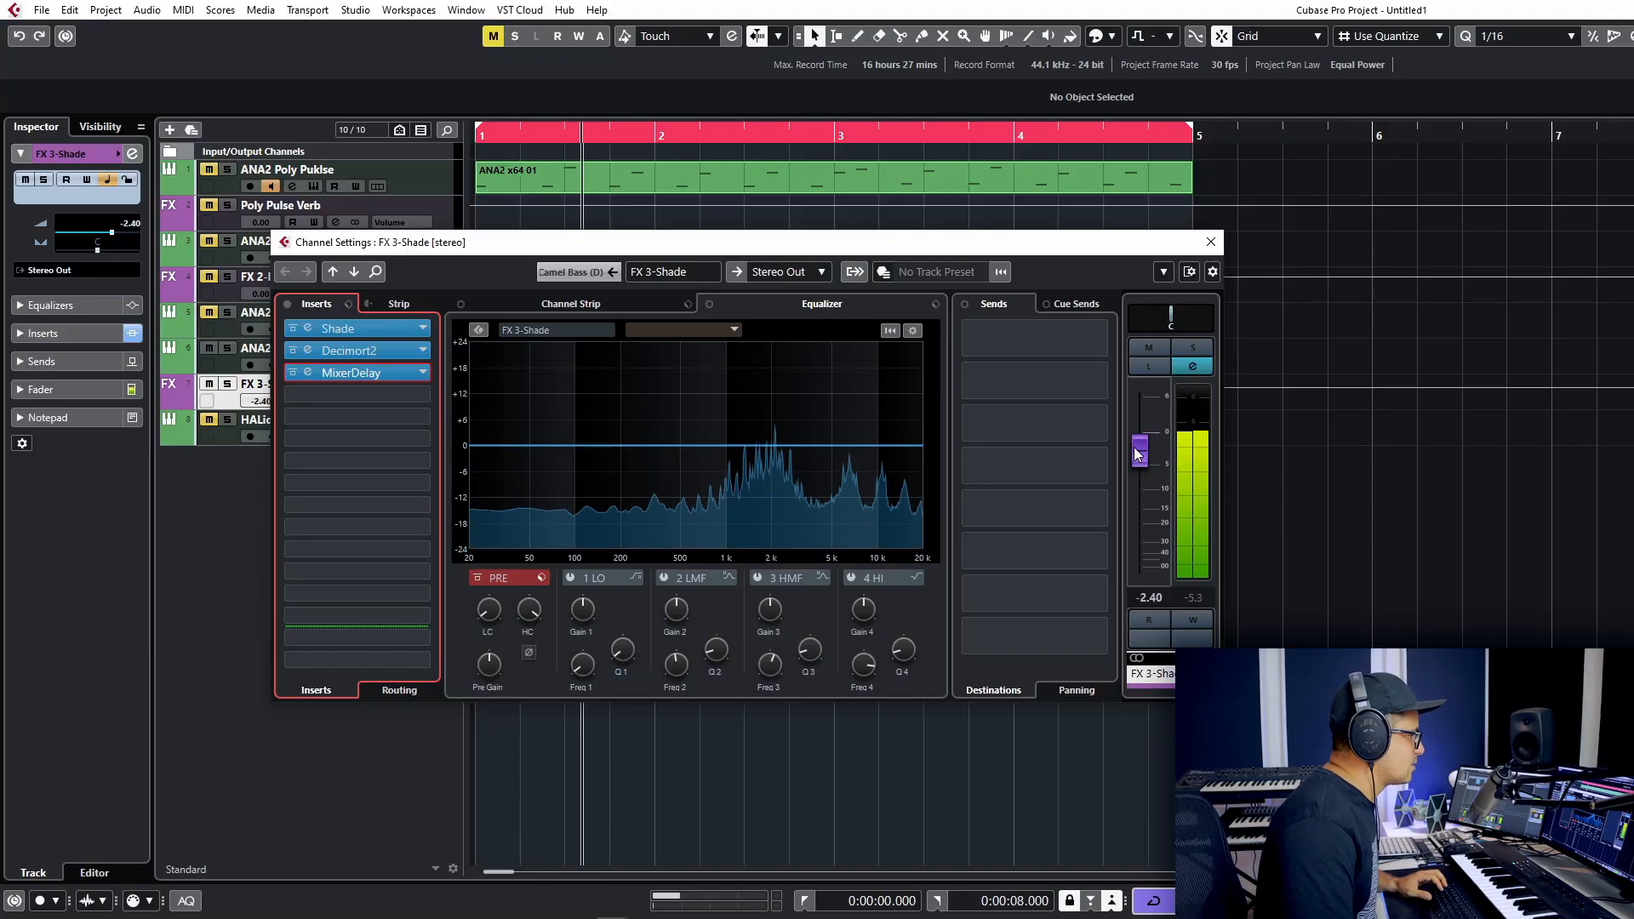
drag(1134, 447, 1137, 450)
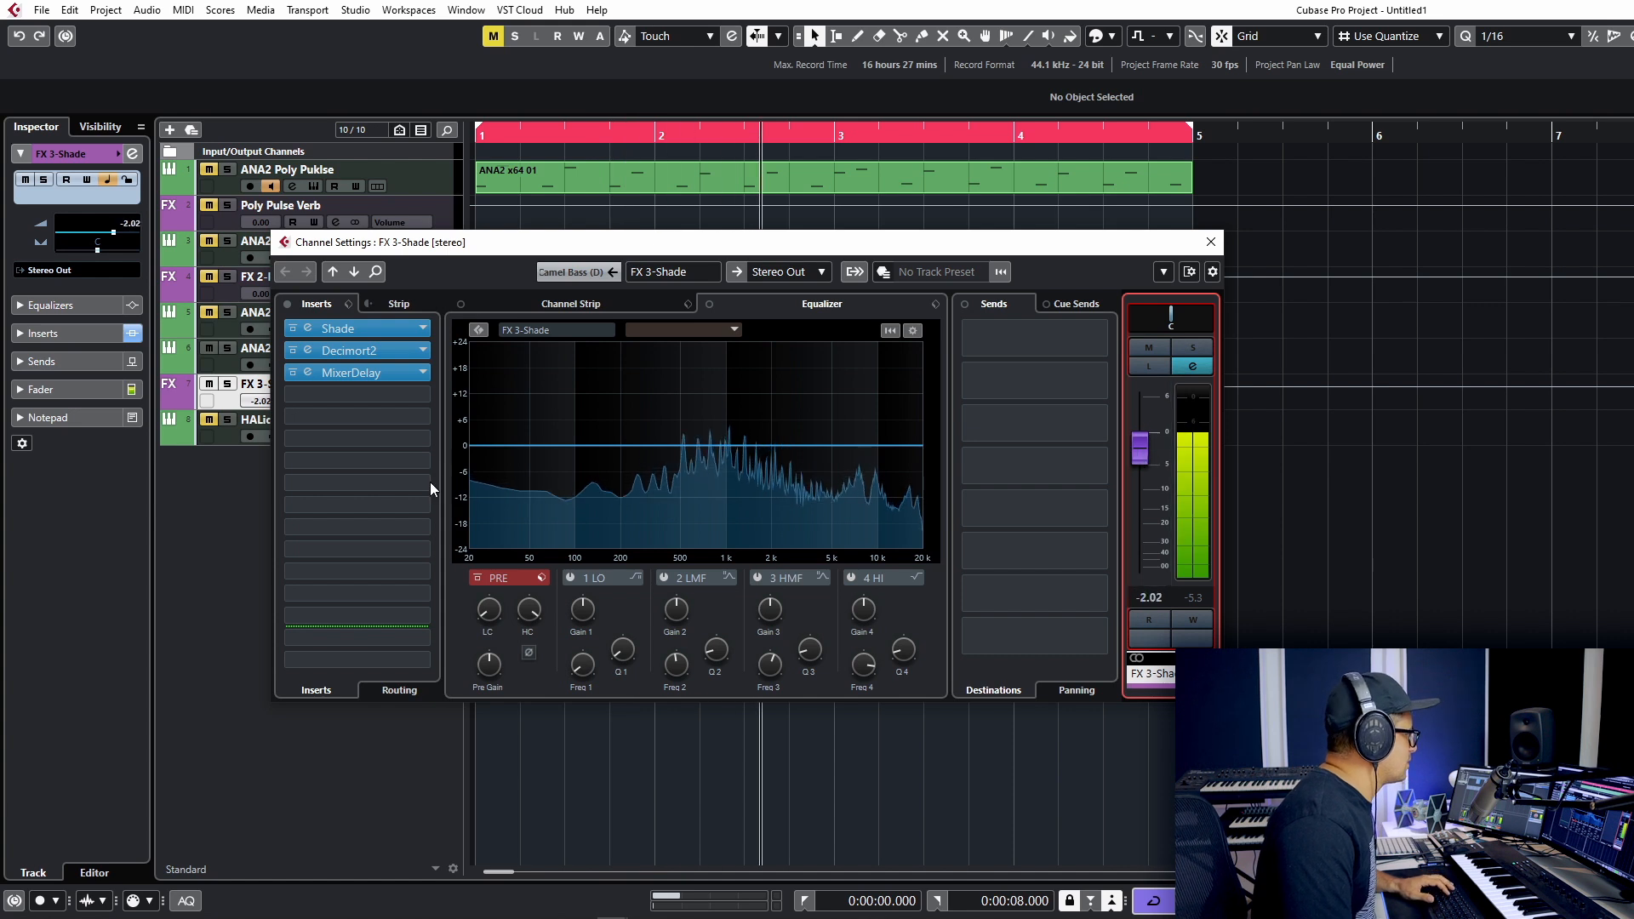
Load the Neoverb reverb in the insert slot after MixerDelay
click(340, 395)
click(309, 617)
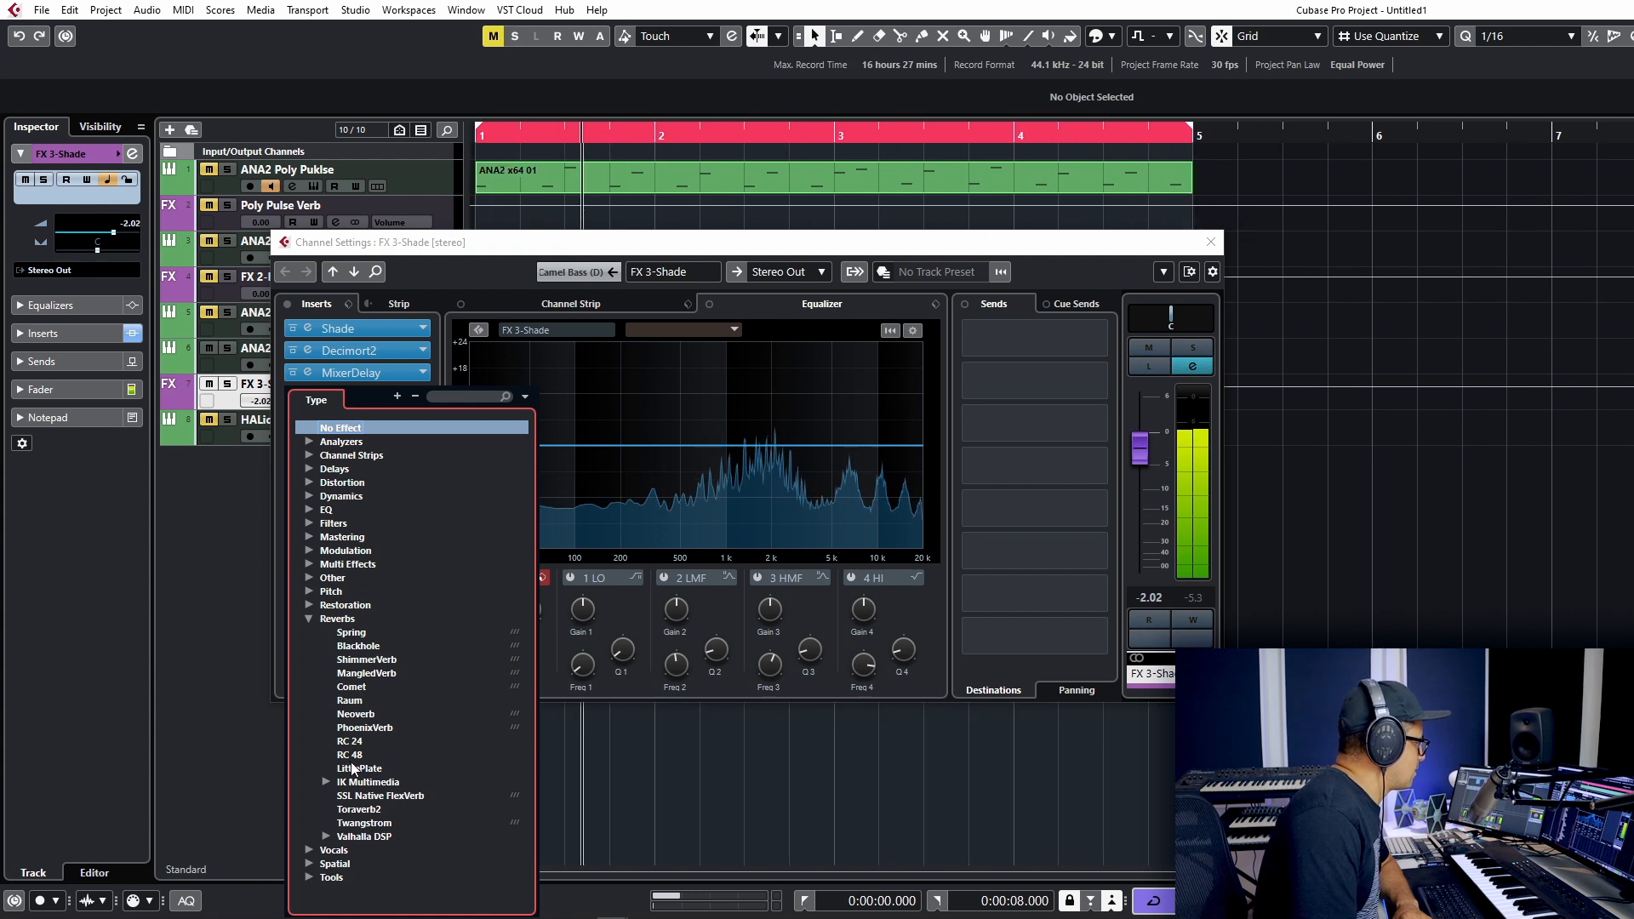
click(355, 714)
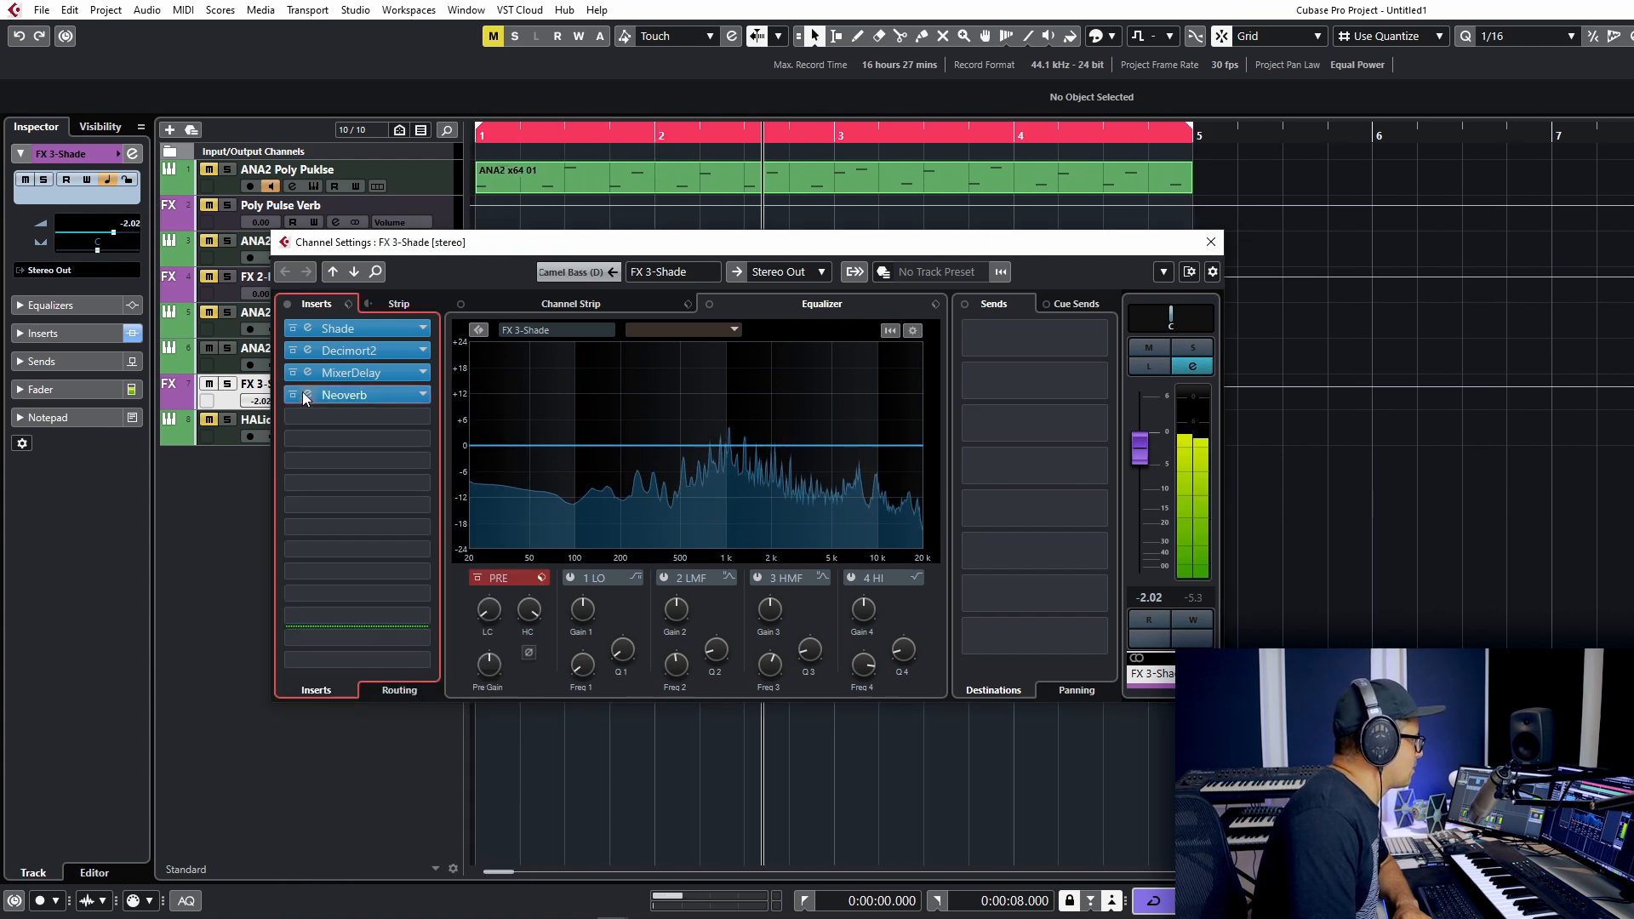
Blend Neoverb towards the centre of its three reverbs at 17 % wet, and lower the FX 3-Shade channel level to -3.67 dB
click(306, 395)
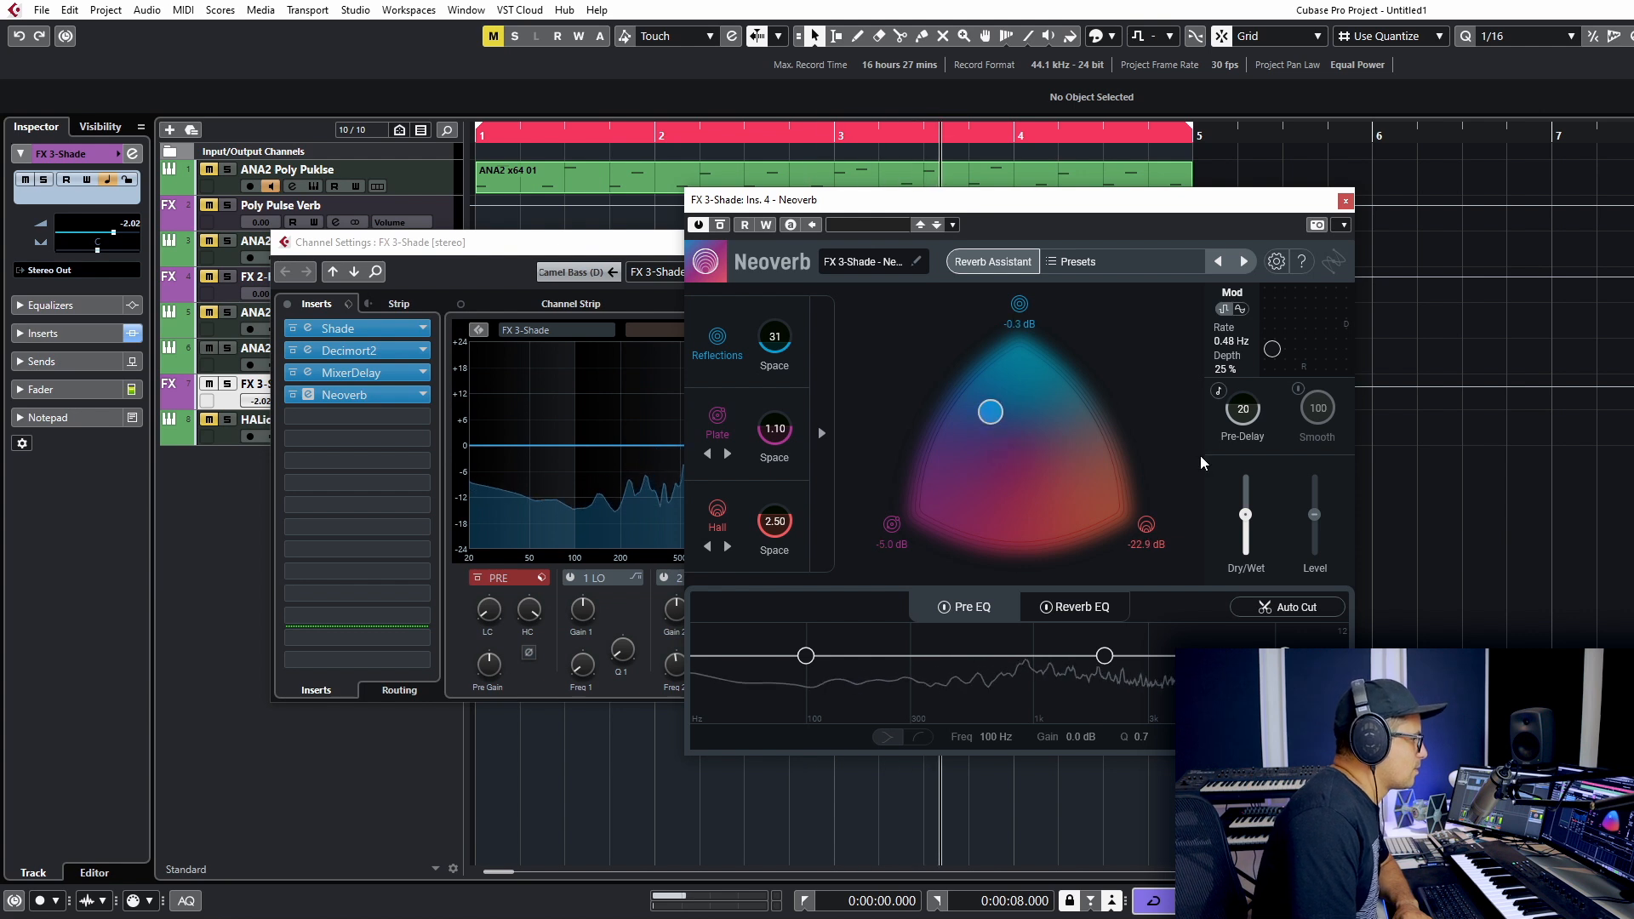
drag(1245, 514, 1245, 538)
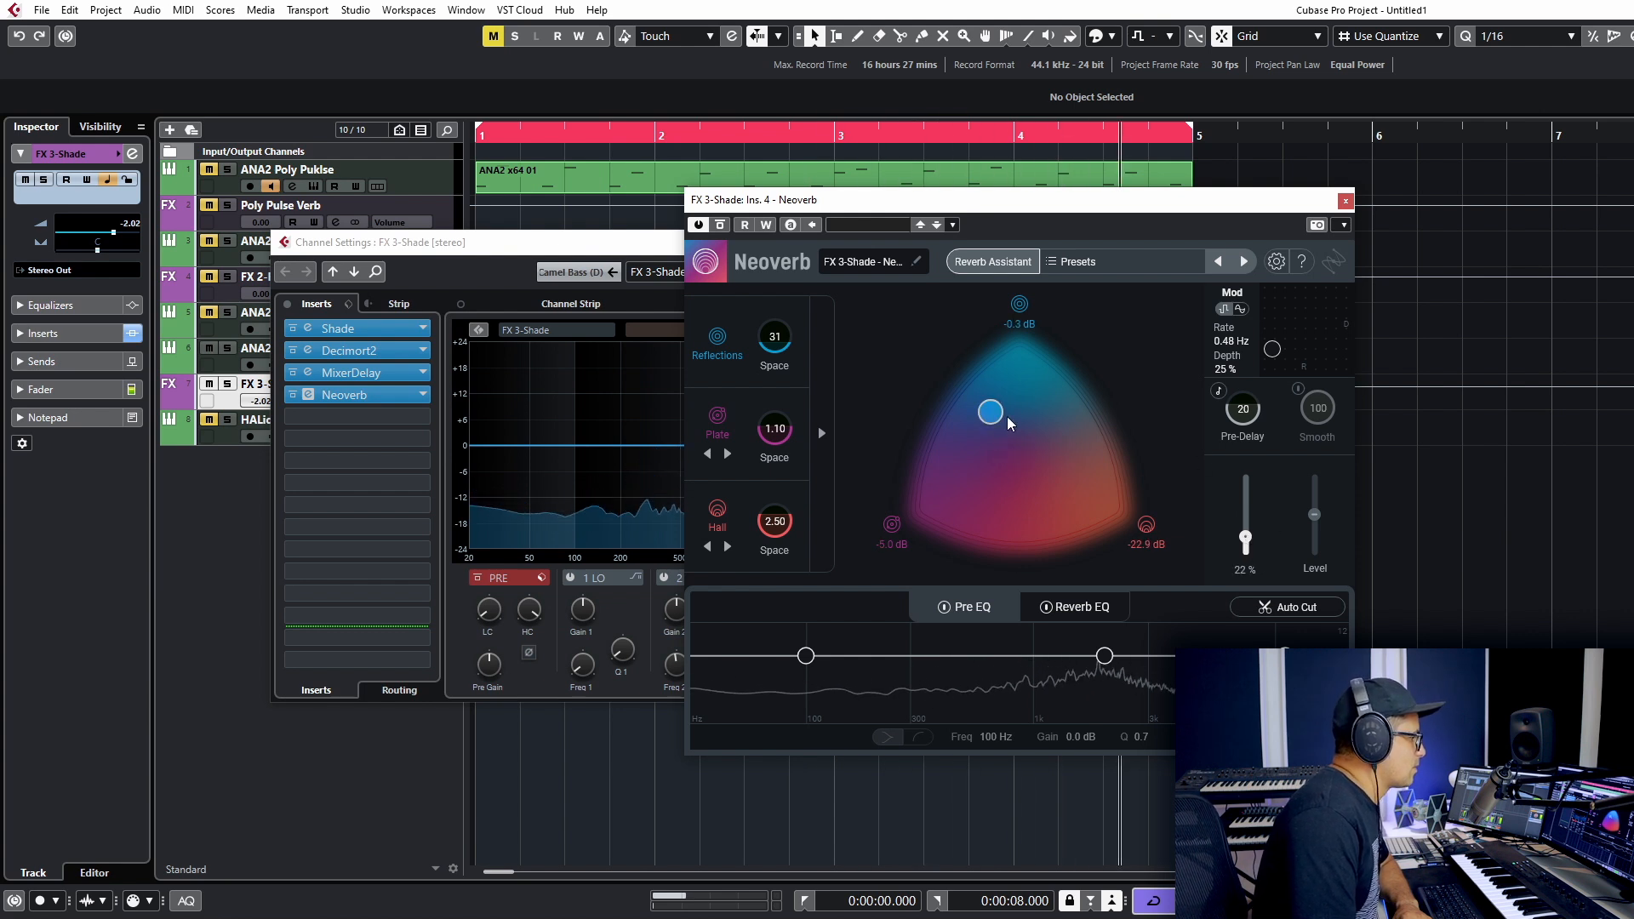
drag(1009, 420, 1019, 471)
drag(1245, 539, 1248, 547)
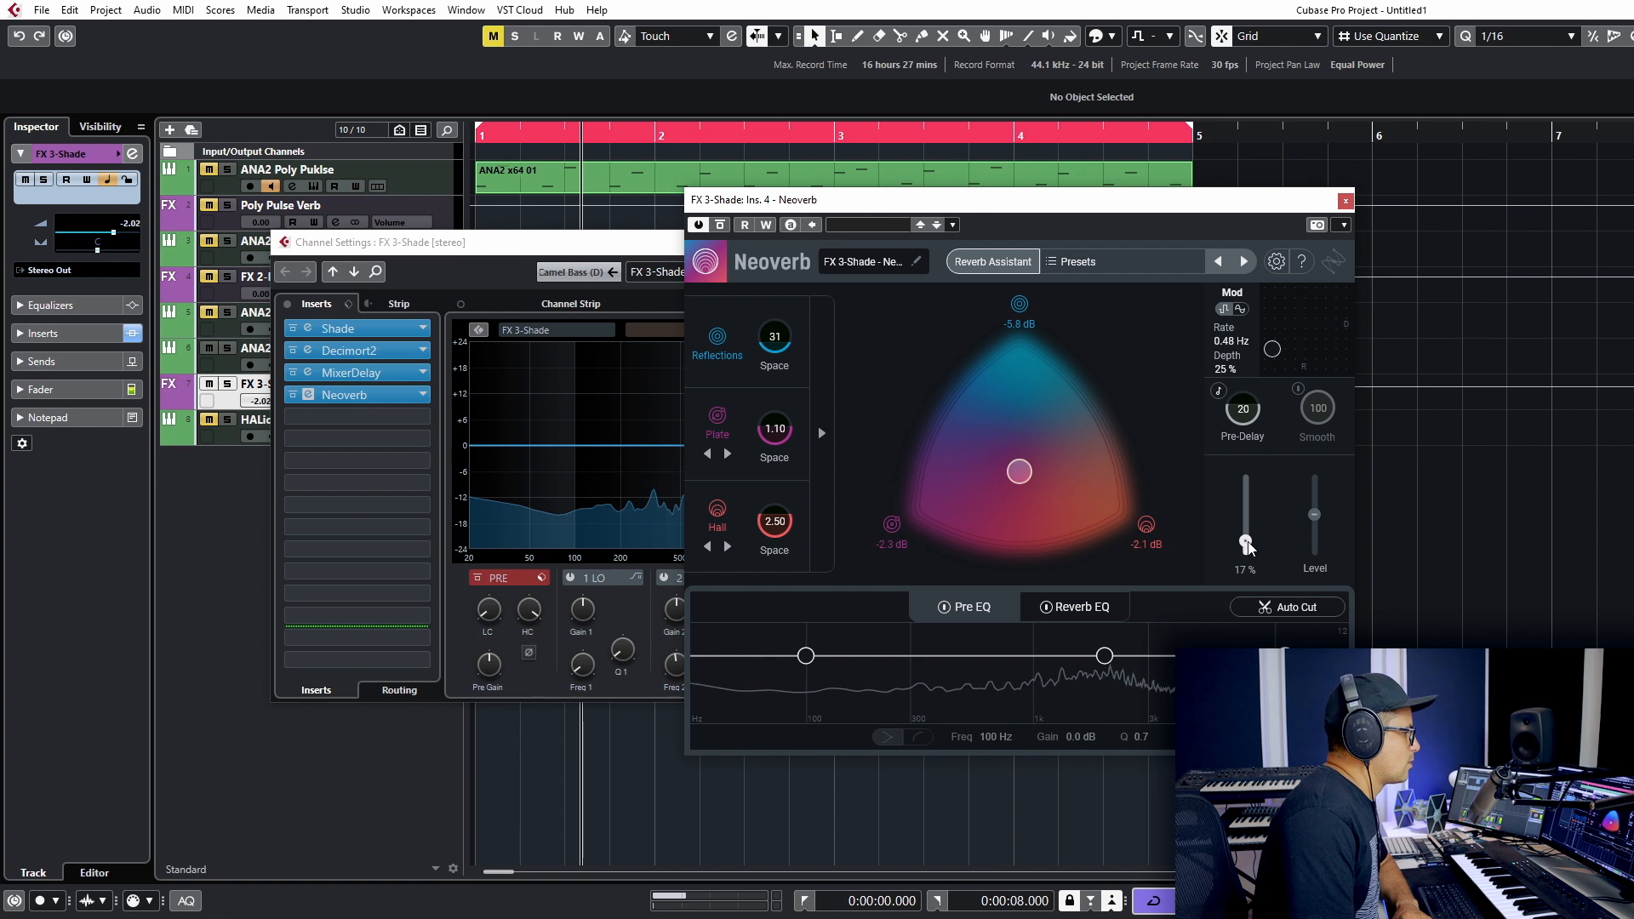
click(1345, 202)
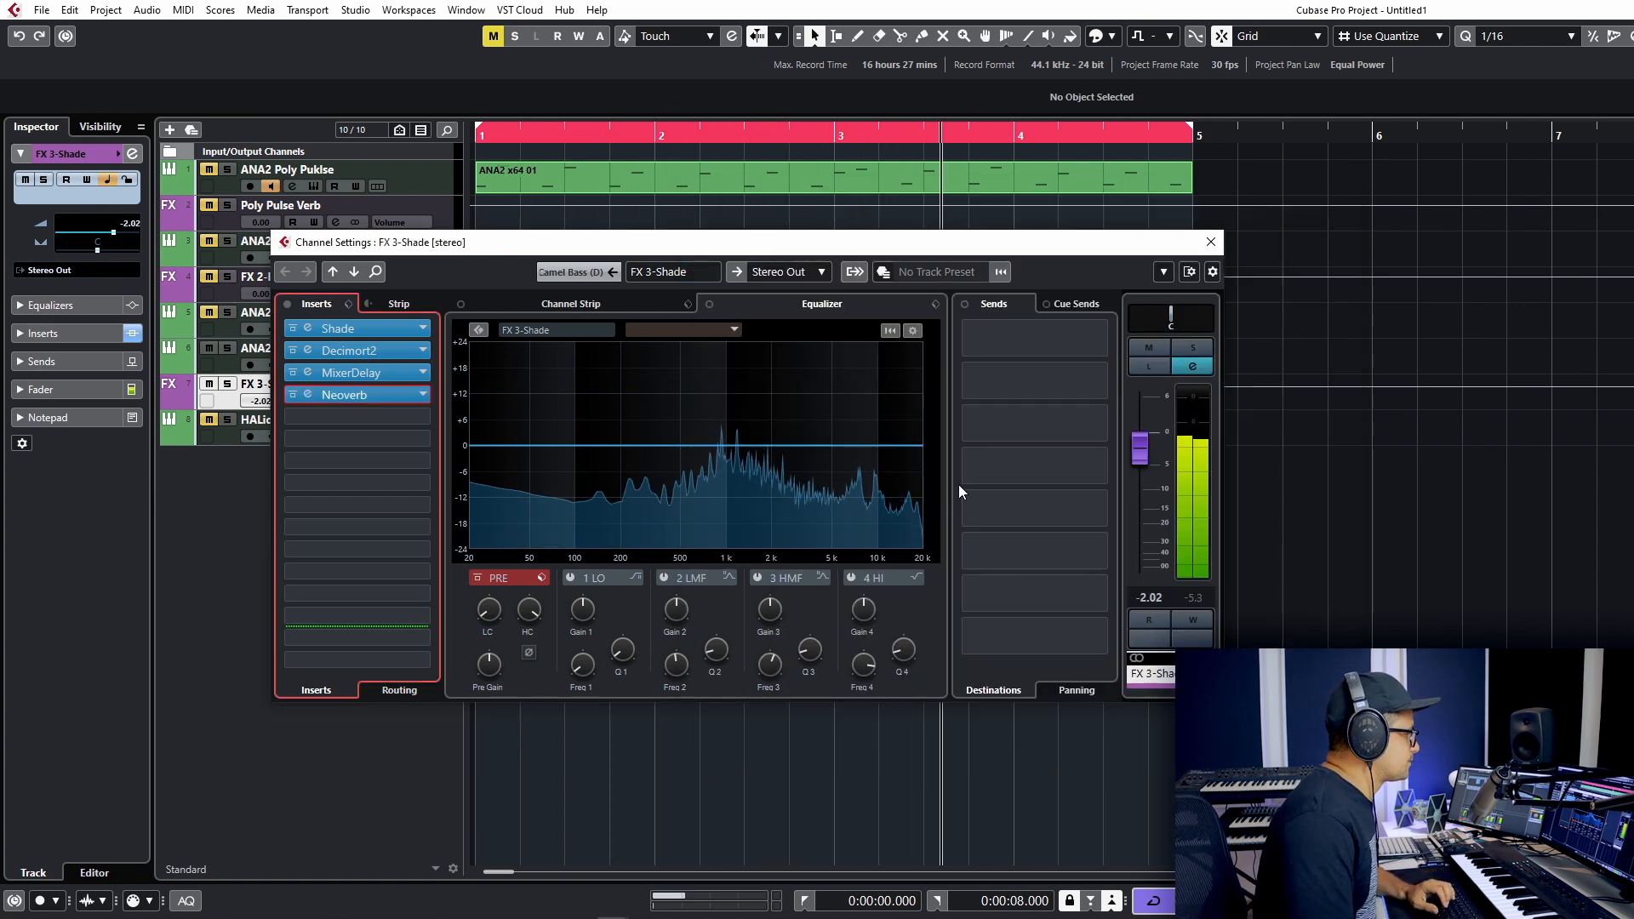
drag(1140, 446, 1142, 457)
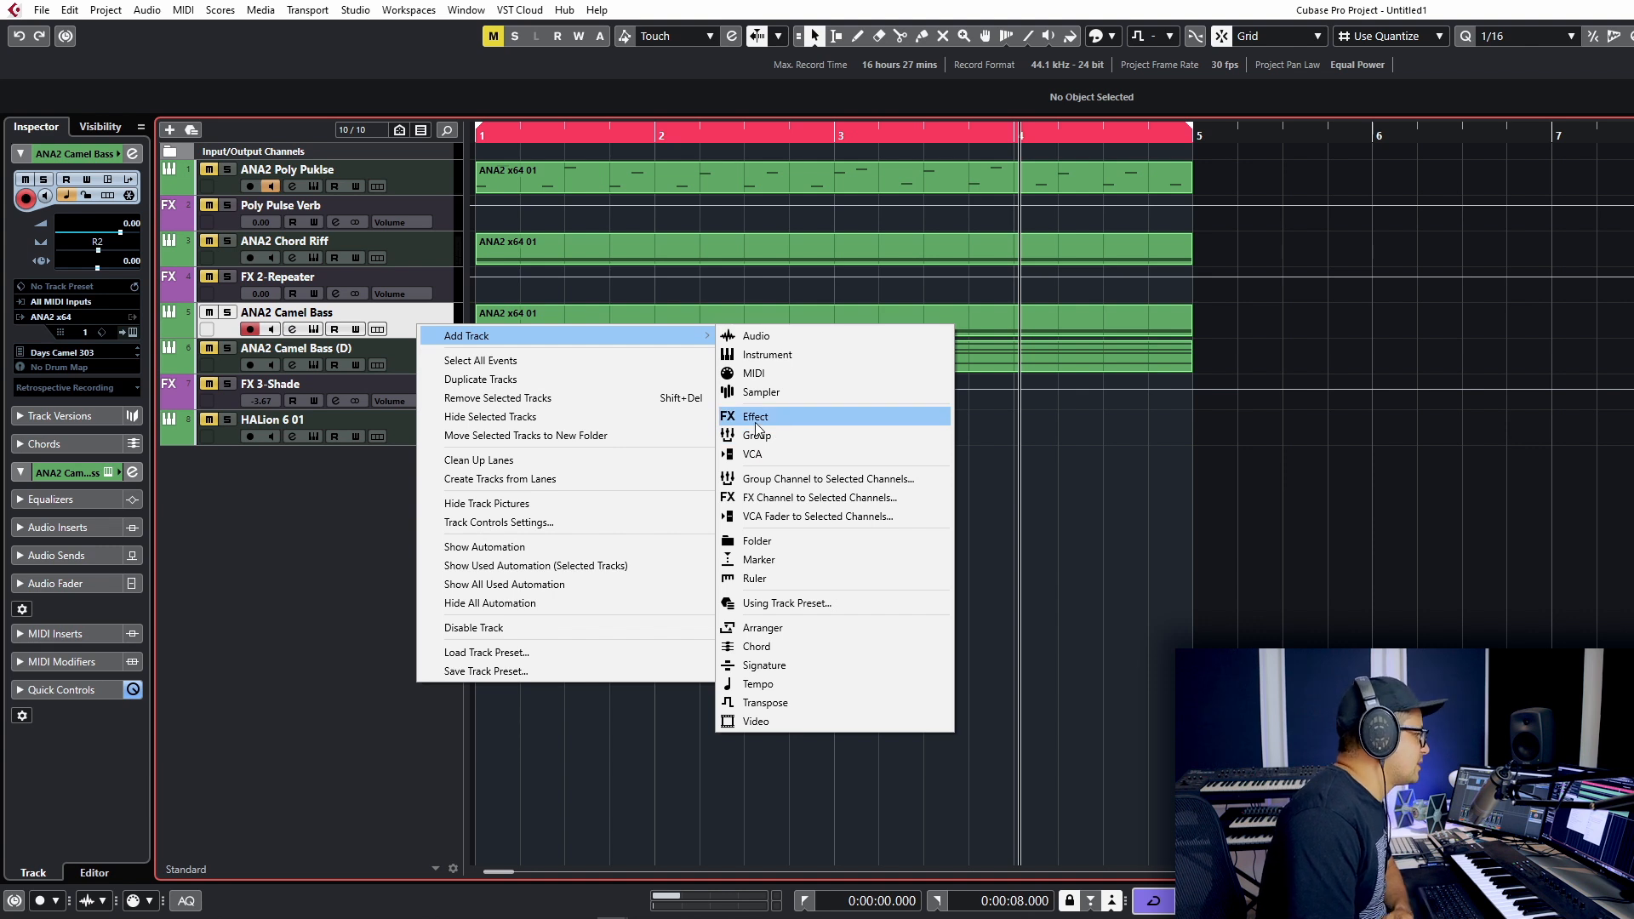
Add a stereo FX track with Shade as its effect below the ANA2 Camel Bass track
click(756, 419)
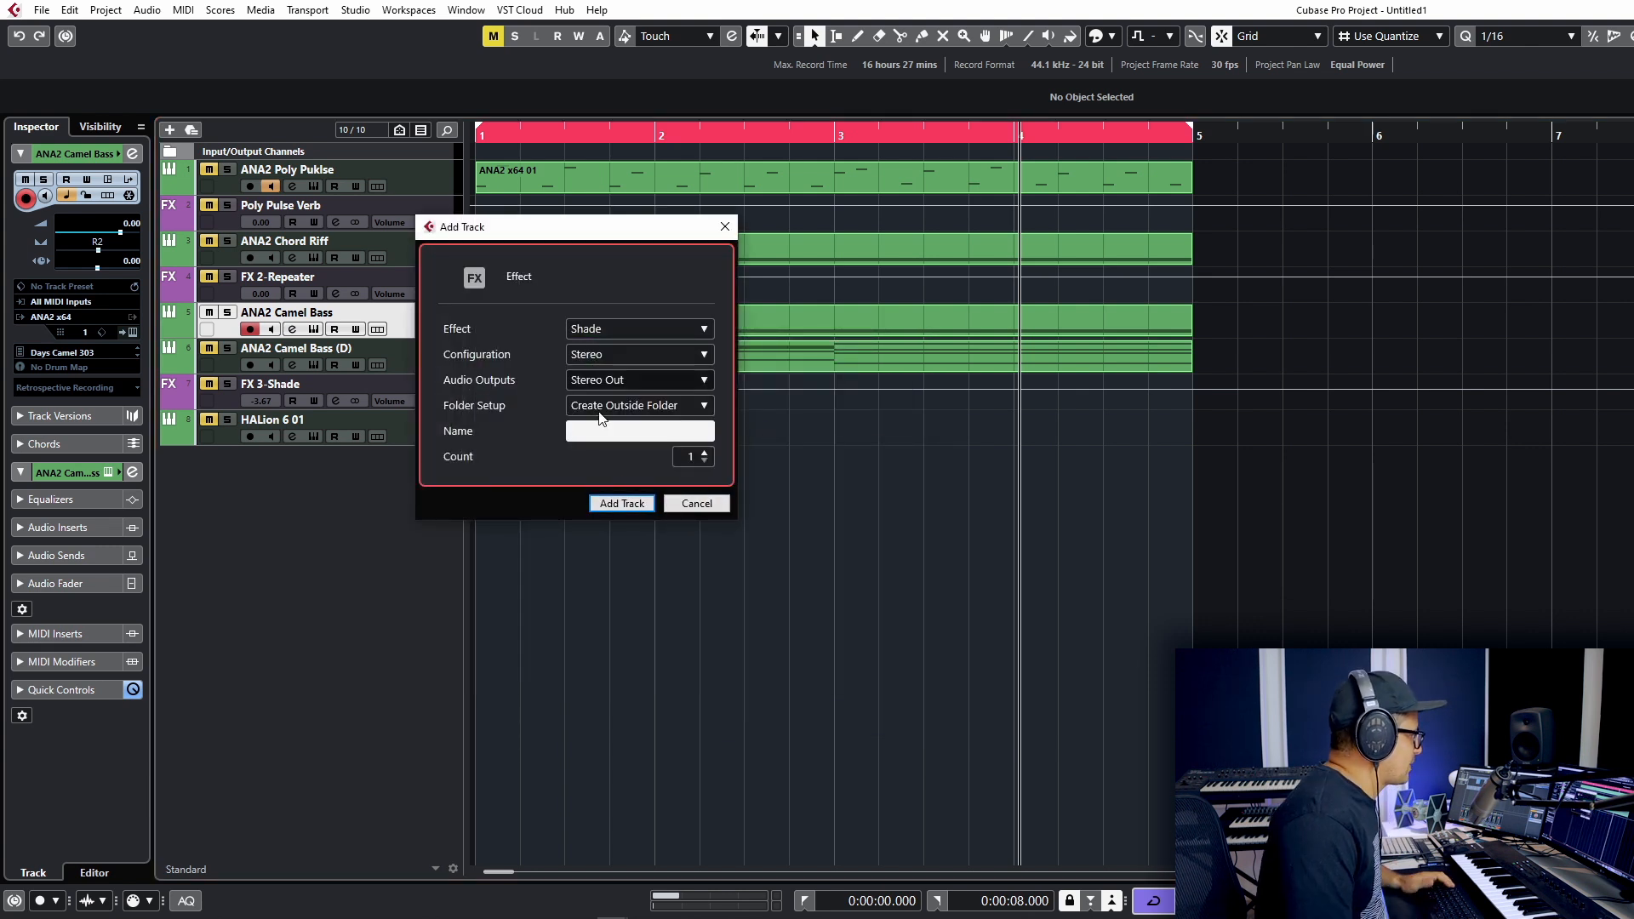
click(610, 504)
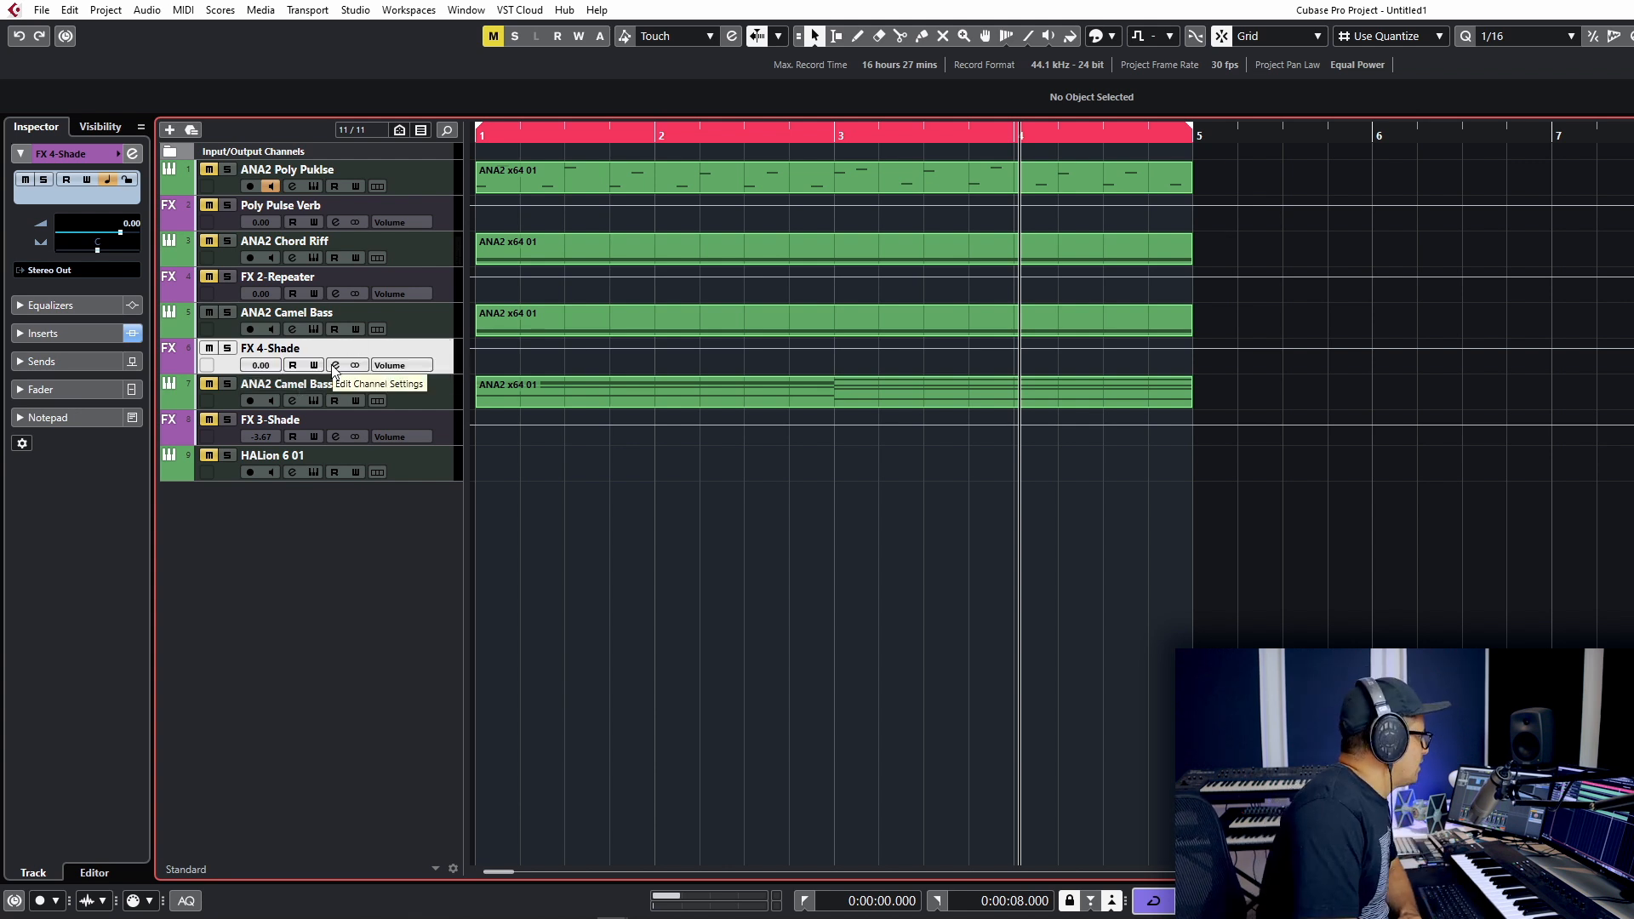
Load the Empirical Labs Mike-E Comp in the second insert slot of the FX 4-Shade channel
click(335, 366)
click(343, 512)
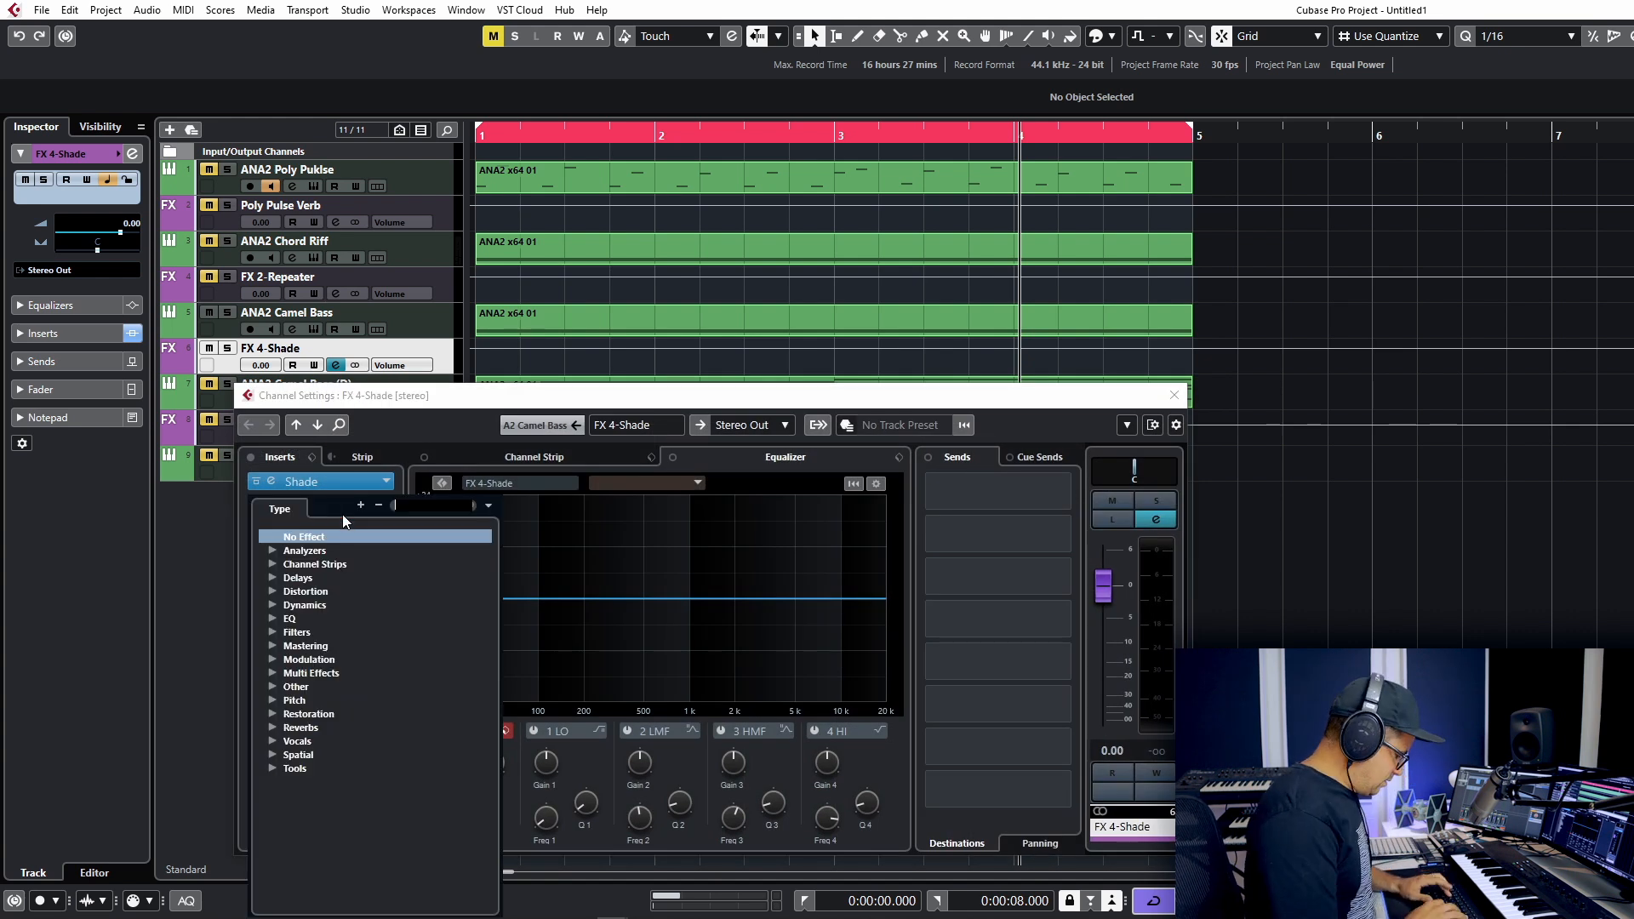
text(emp)
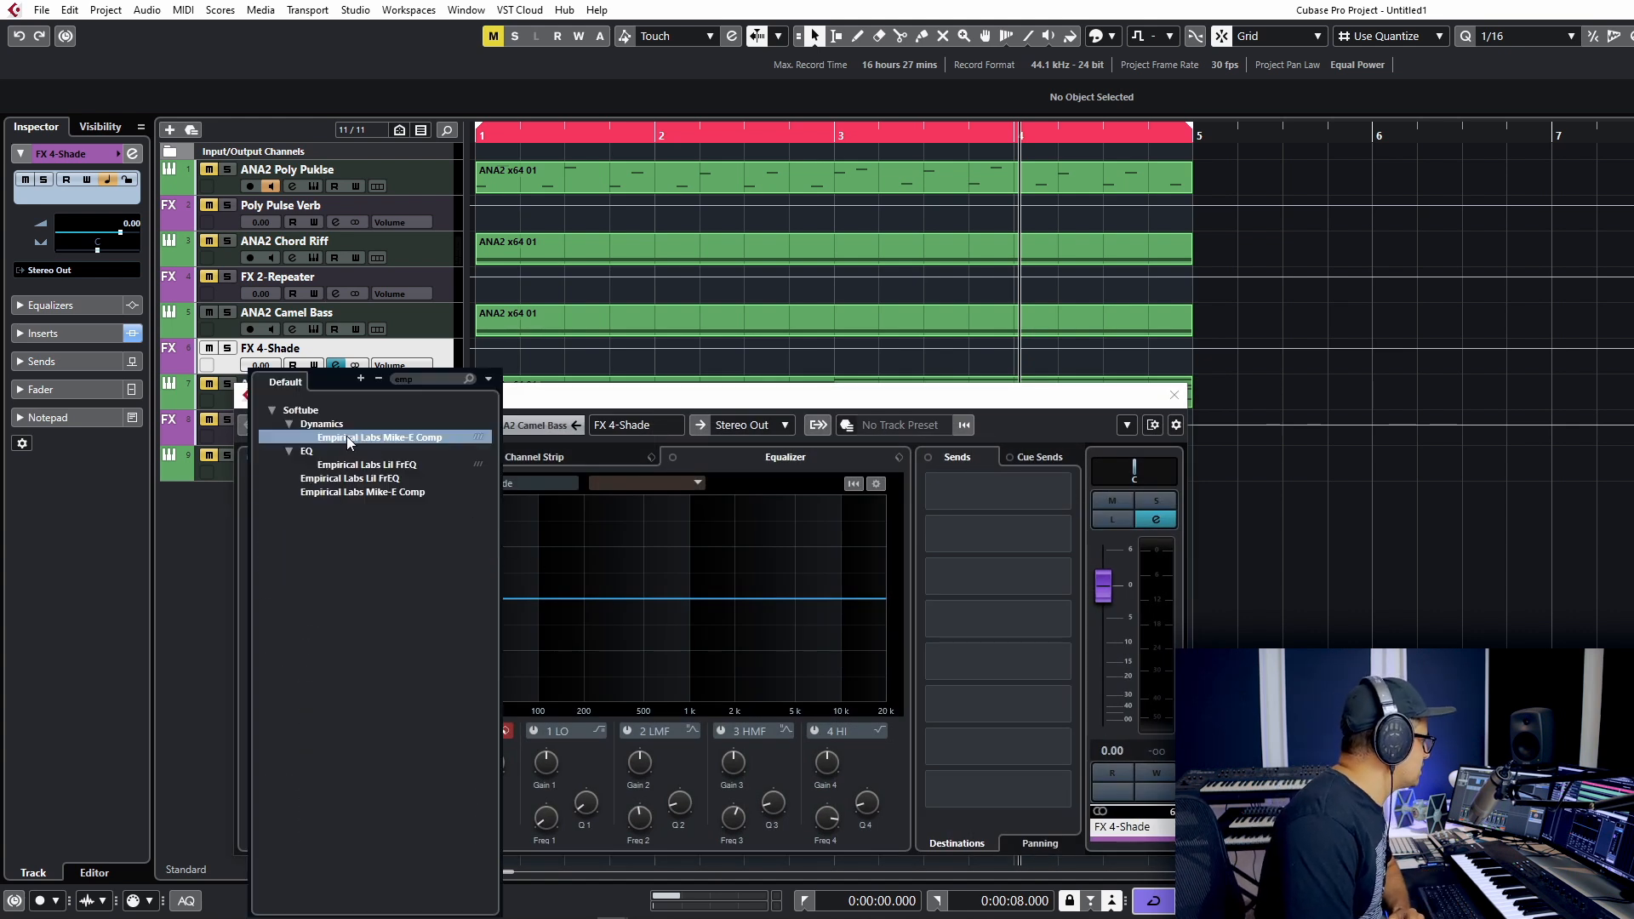
click(345, 438)
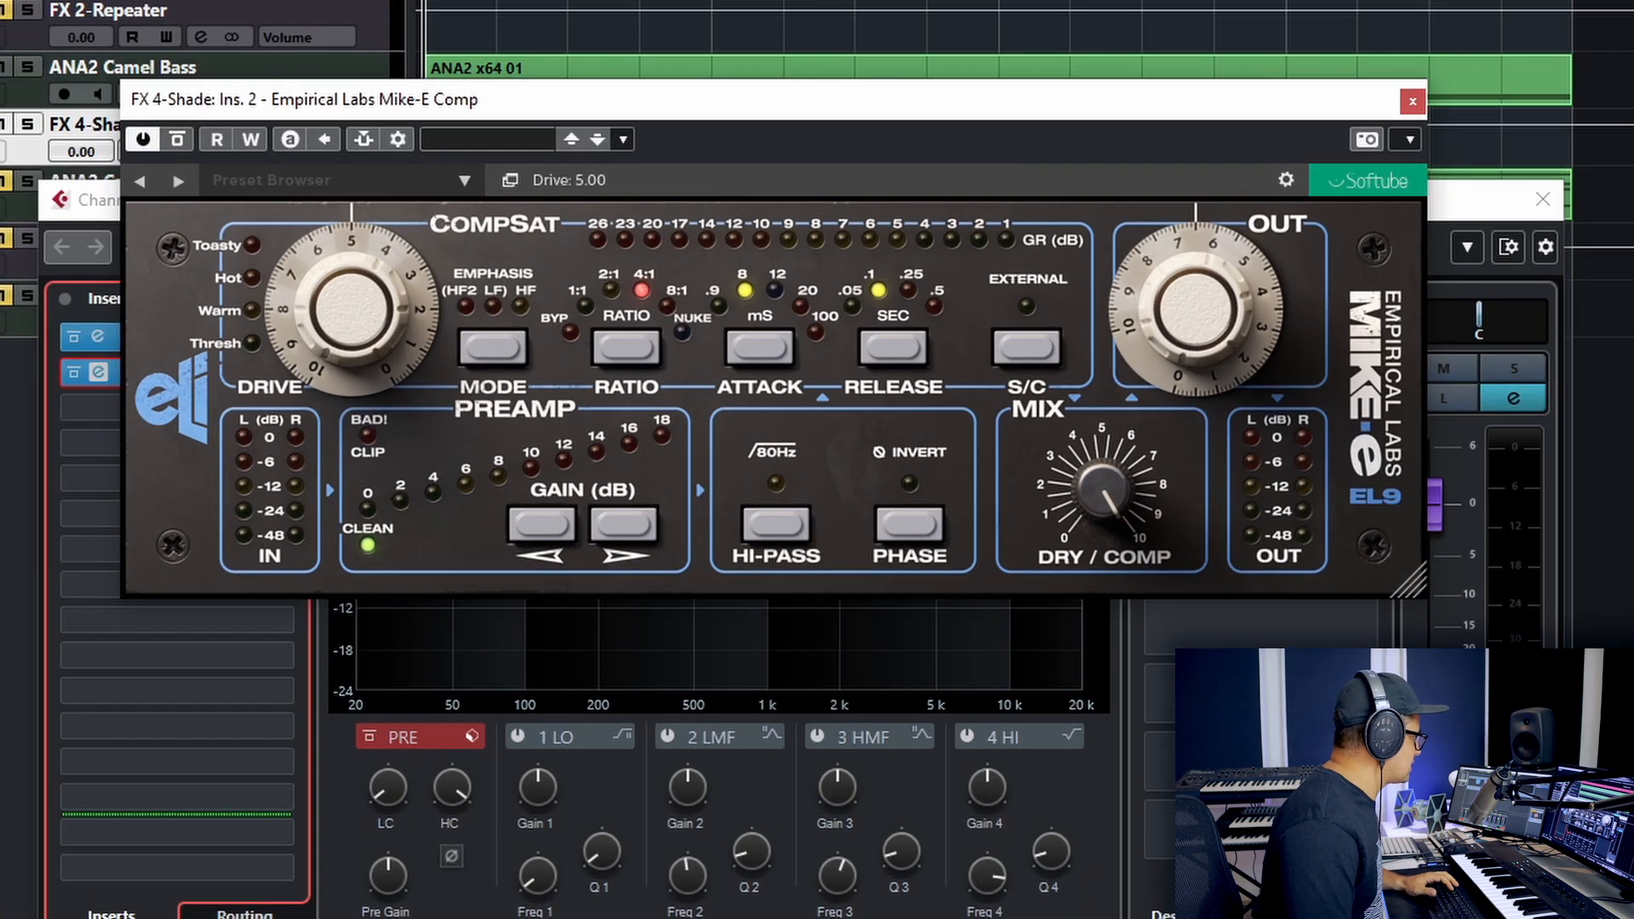
Play the loop and set the Mike-E Comp's ratio to Nuke and its drive to 5.90
key(space)
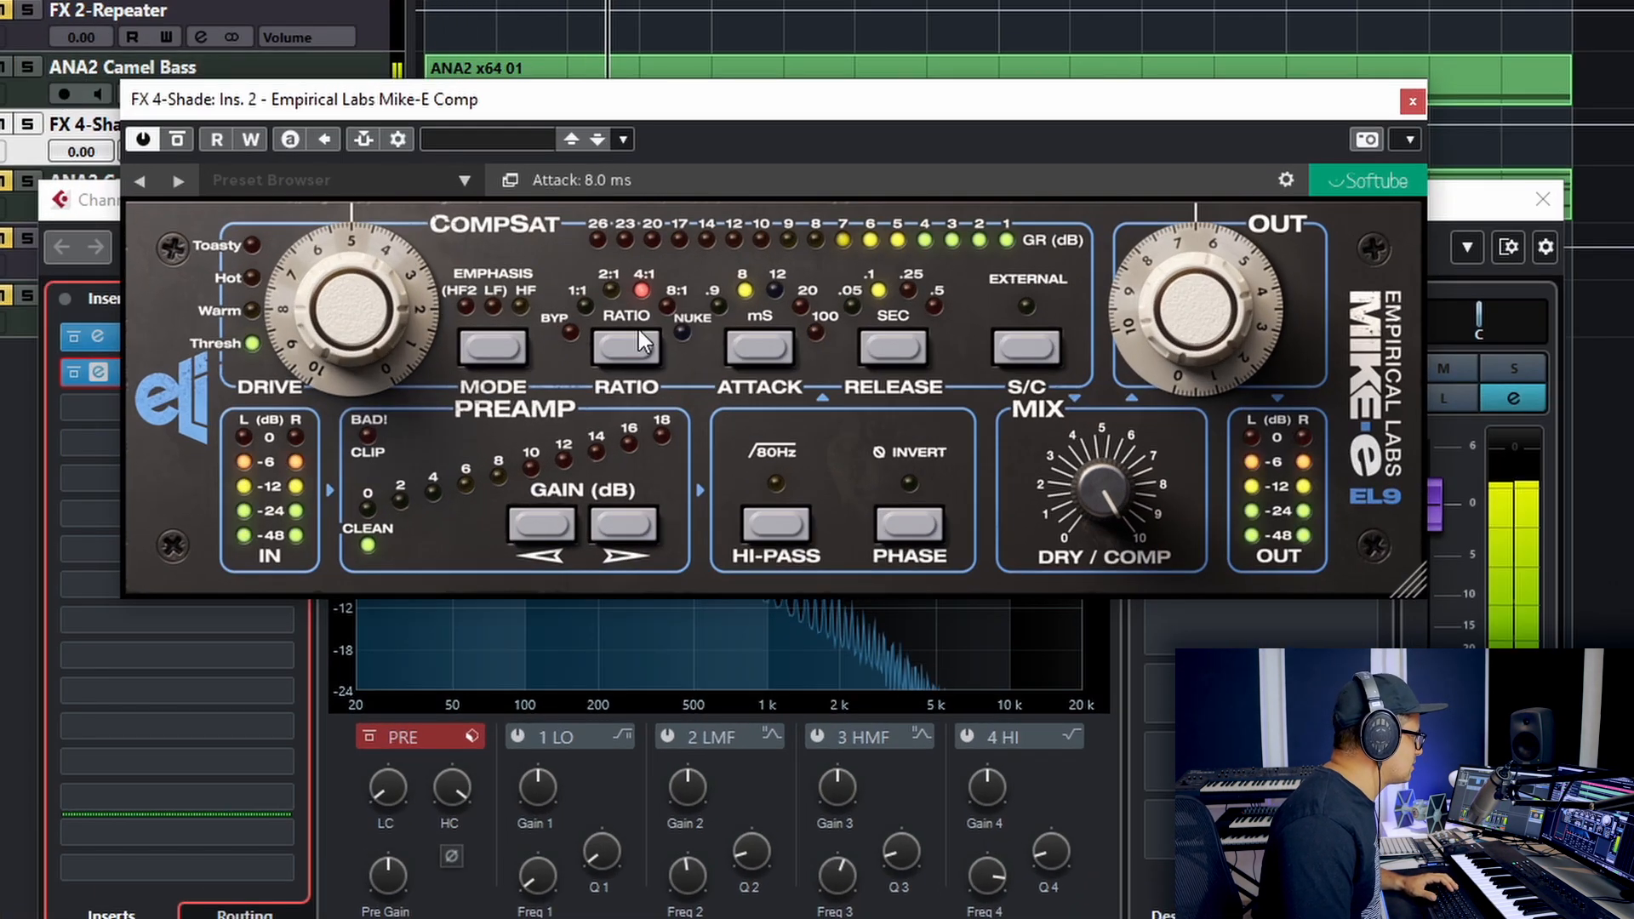
click(10, 136)
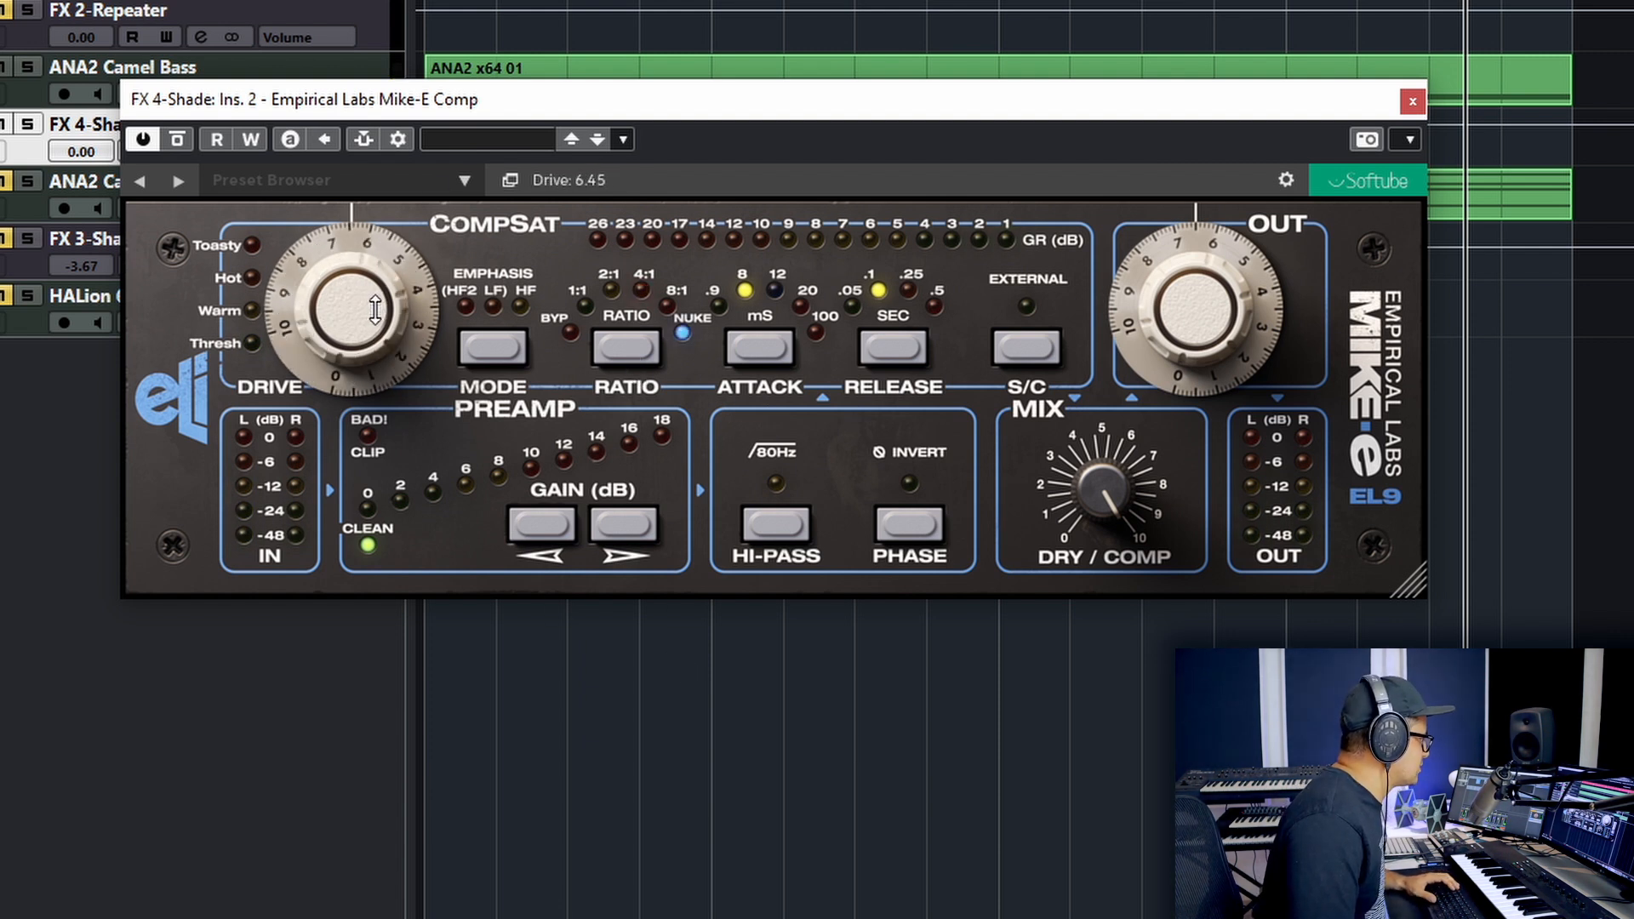
scroll(376, 332, up, 3)
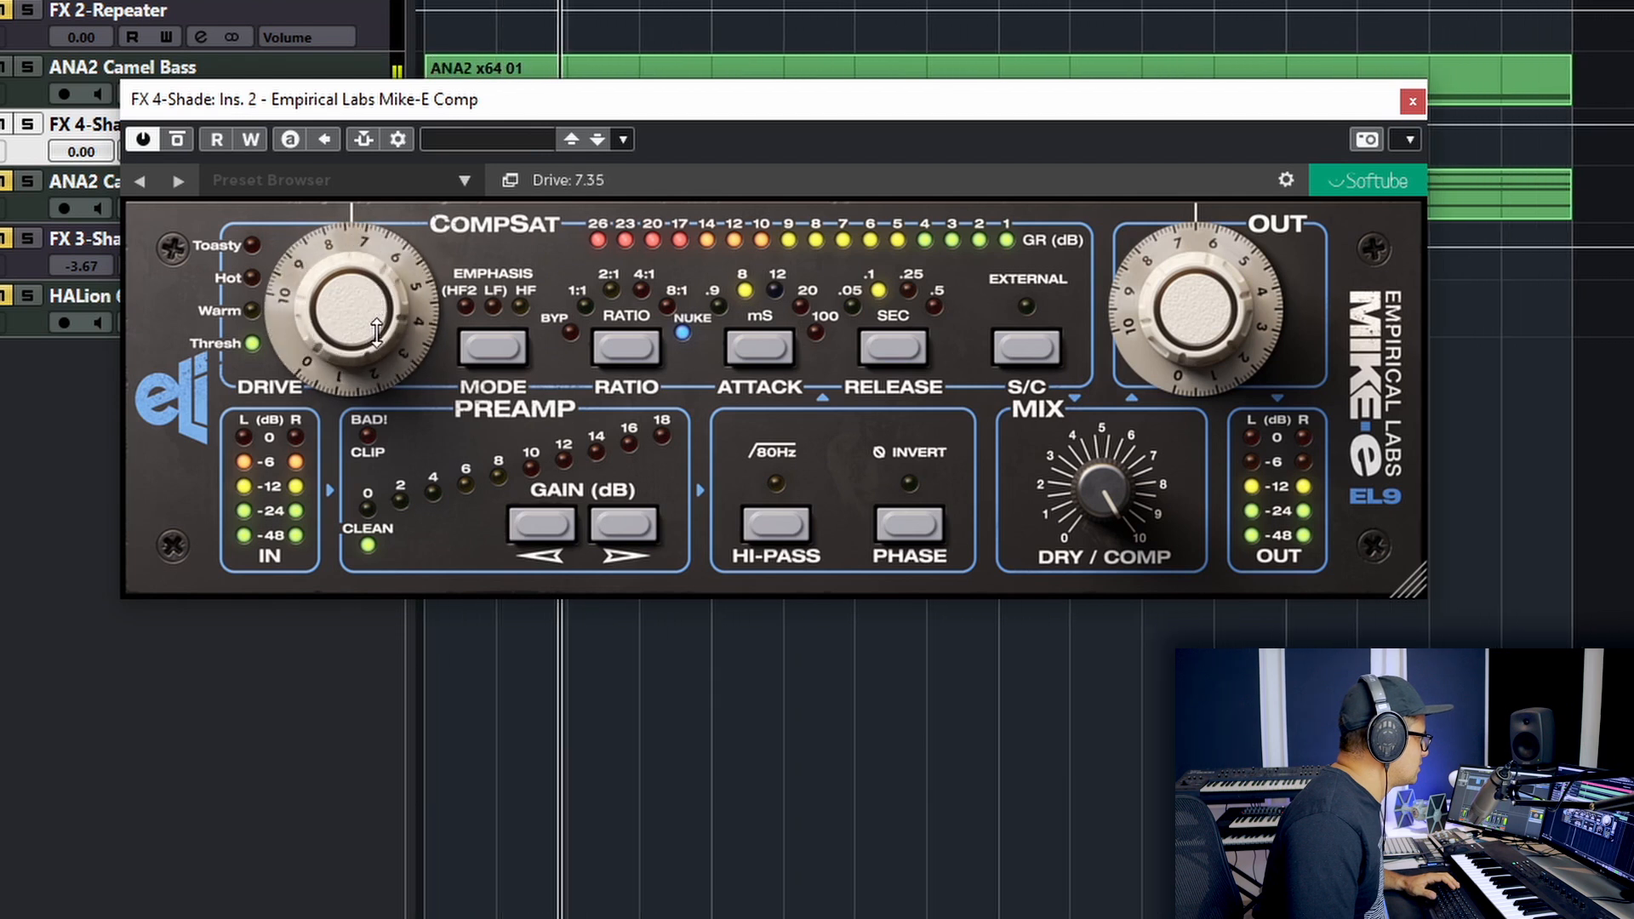
drag(376, 332, 371, 353)
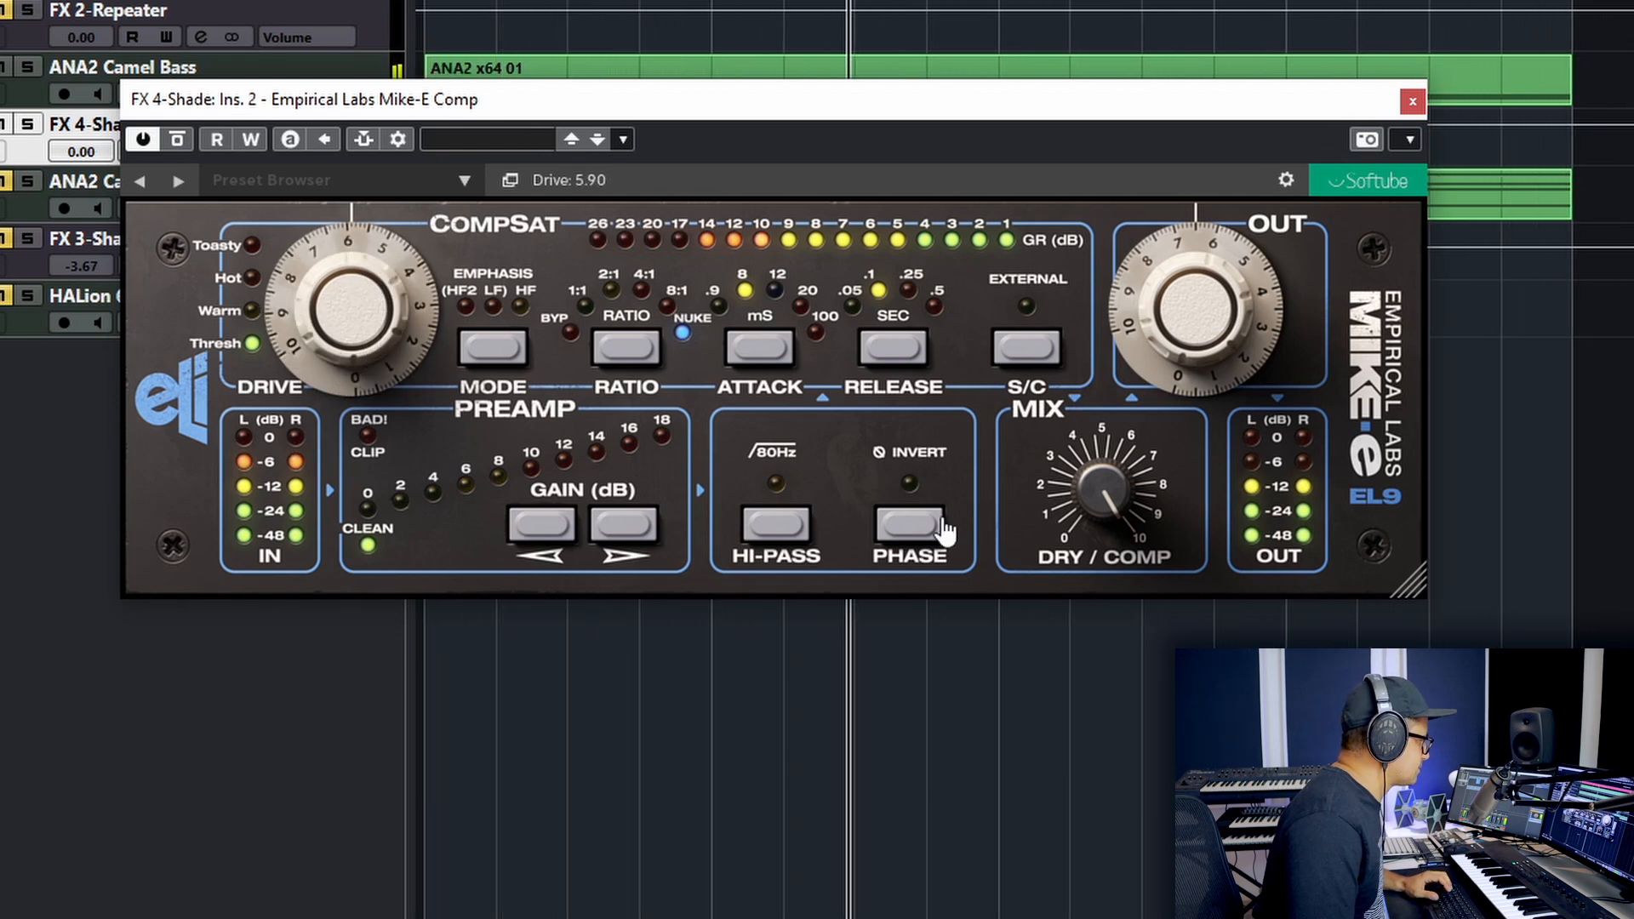
Set the Mike-E Comp's preamp gain to 14 dB, attack to 20 ms and release to 0.05 s, and readjust its drive
click(629, 441)
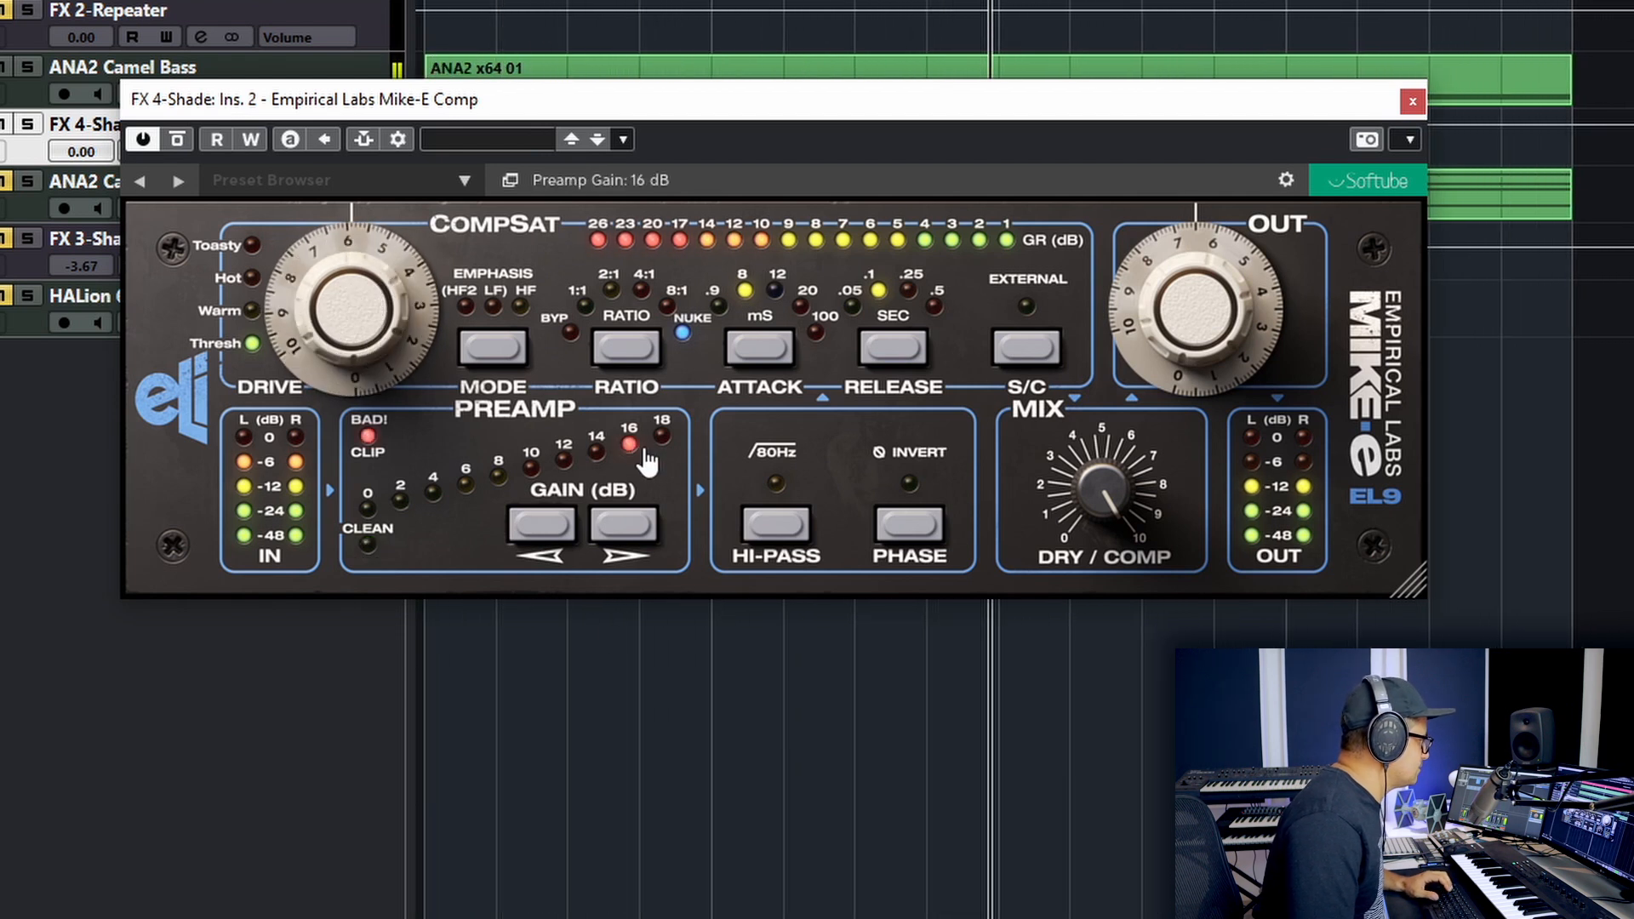
click(529, 467)
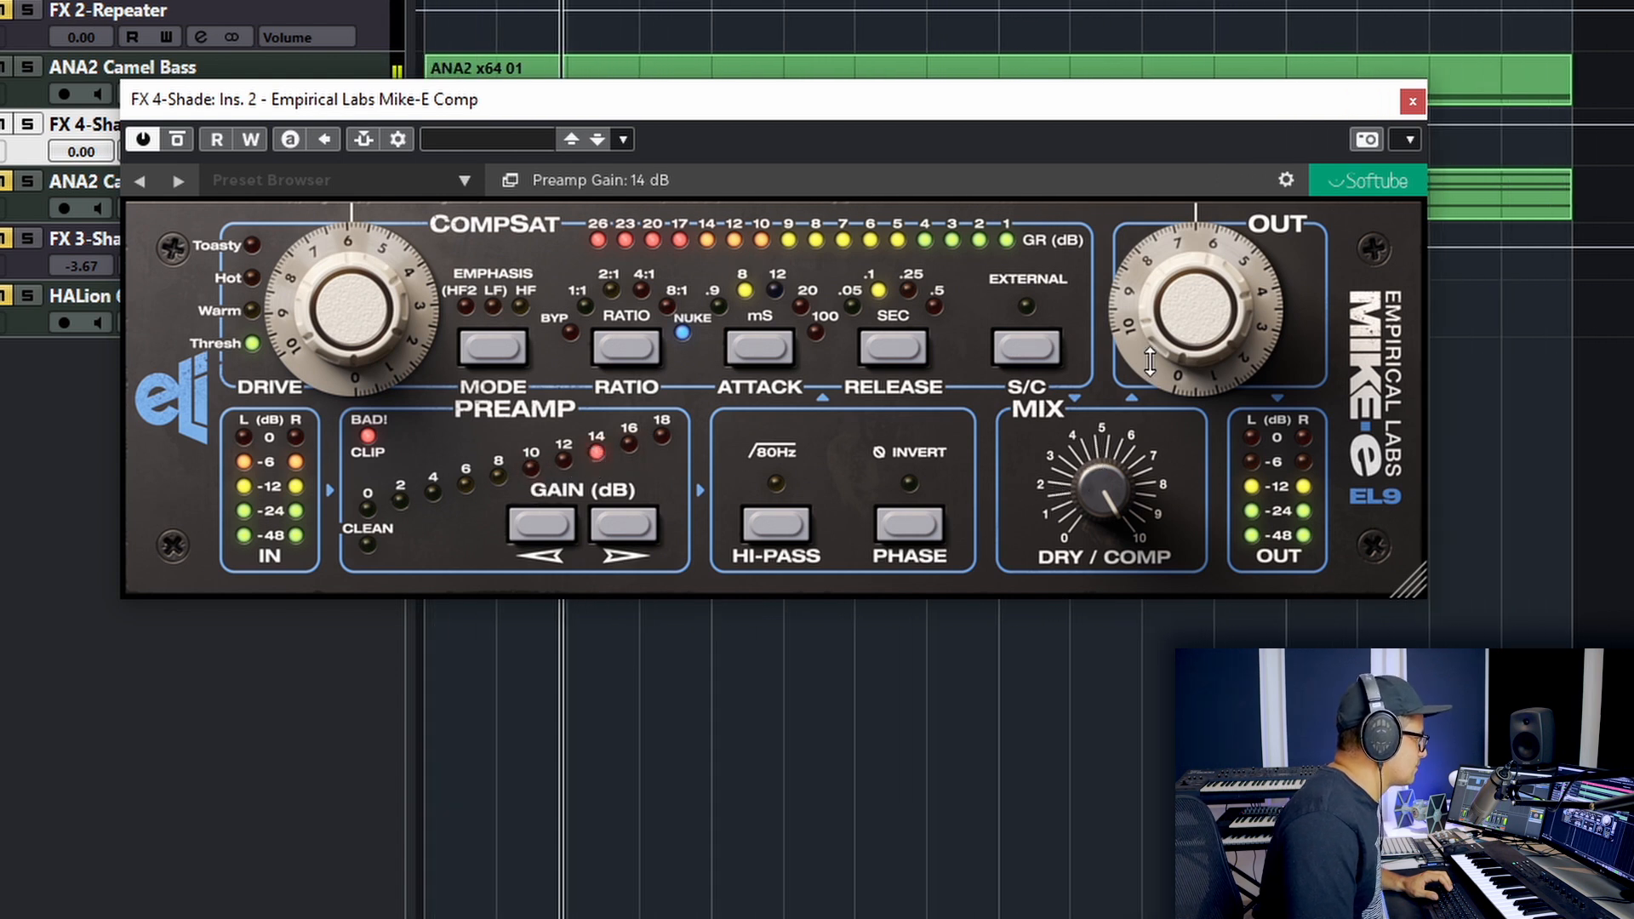
click(790, 355)
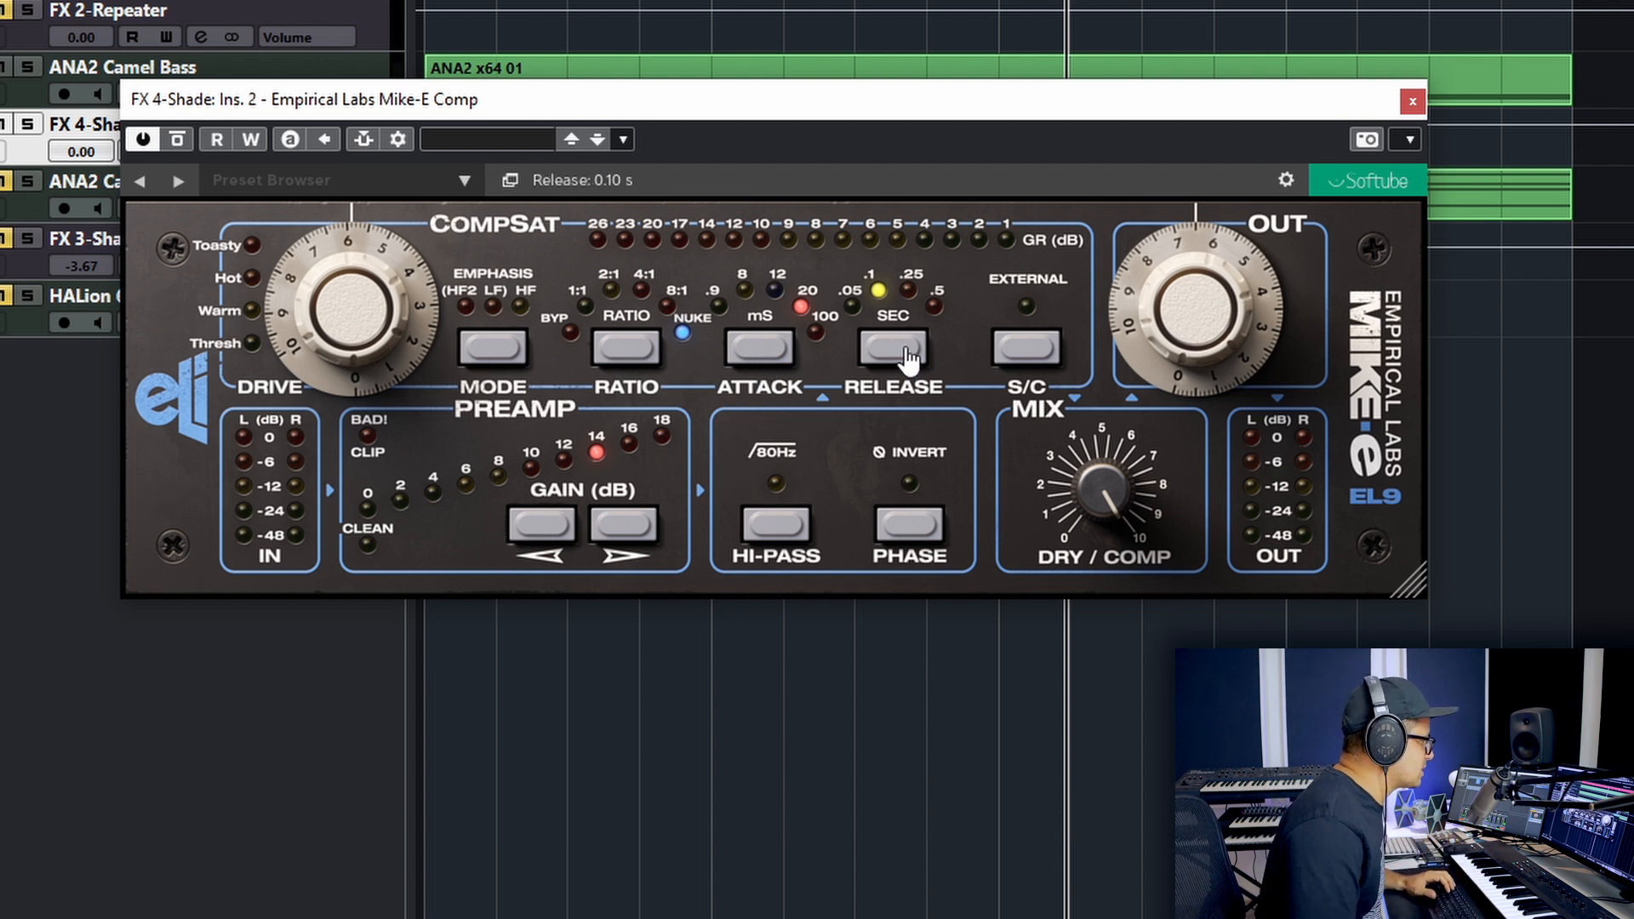
key(space)
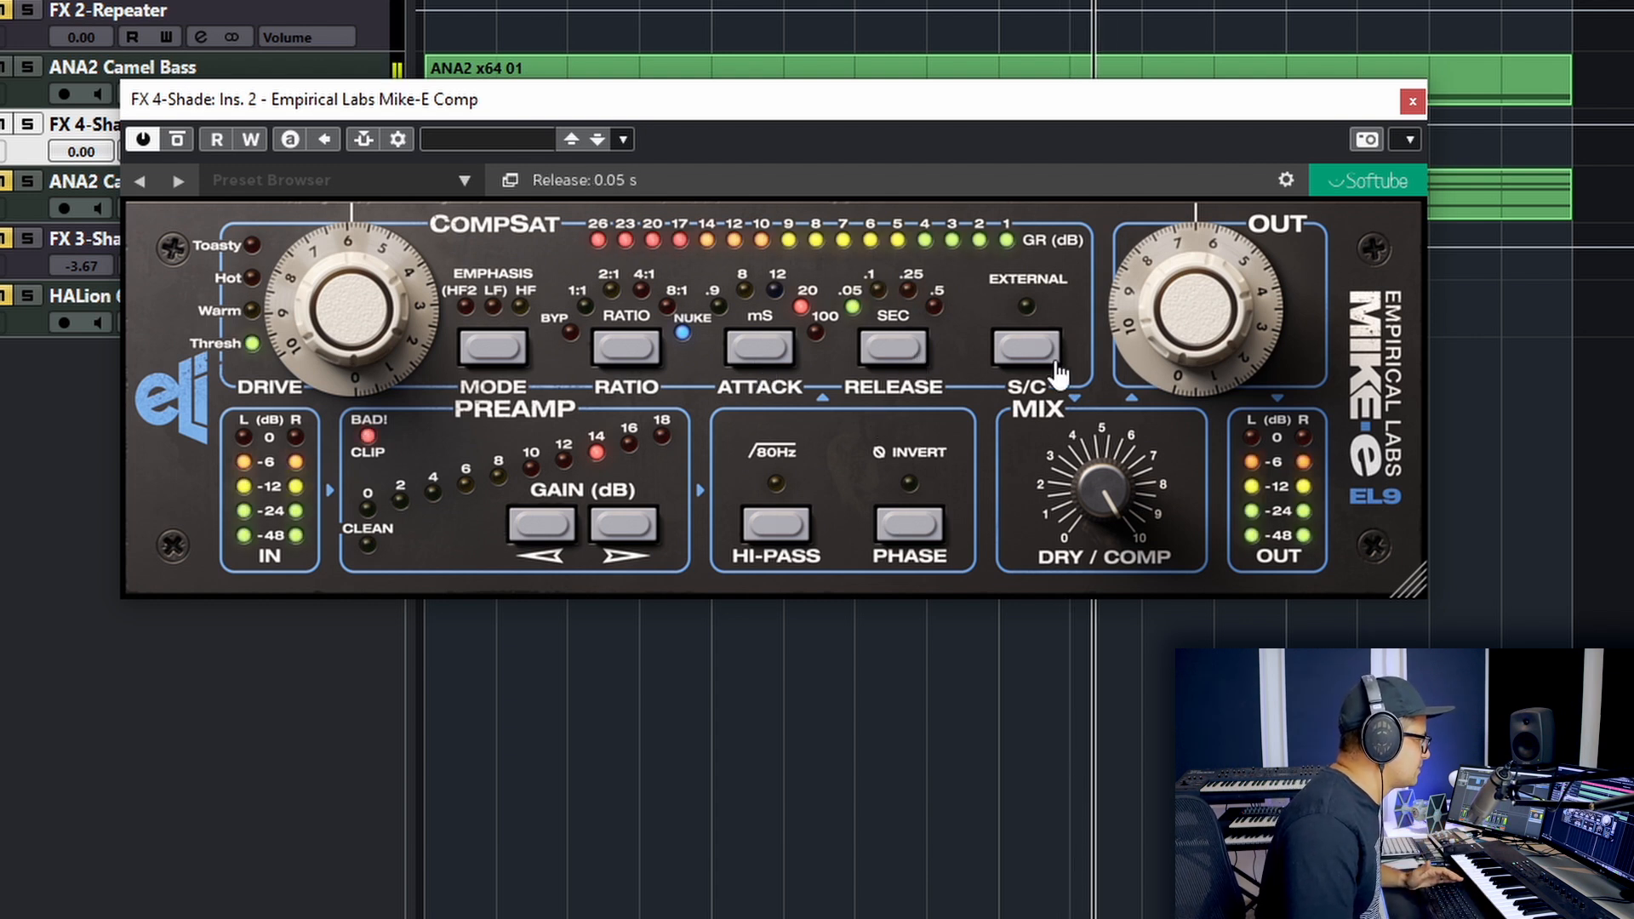
drag(298, 315, 299, 324)
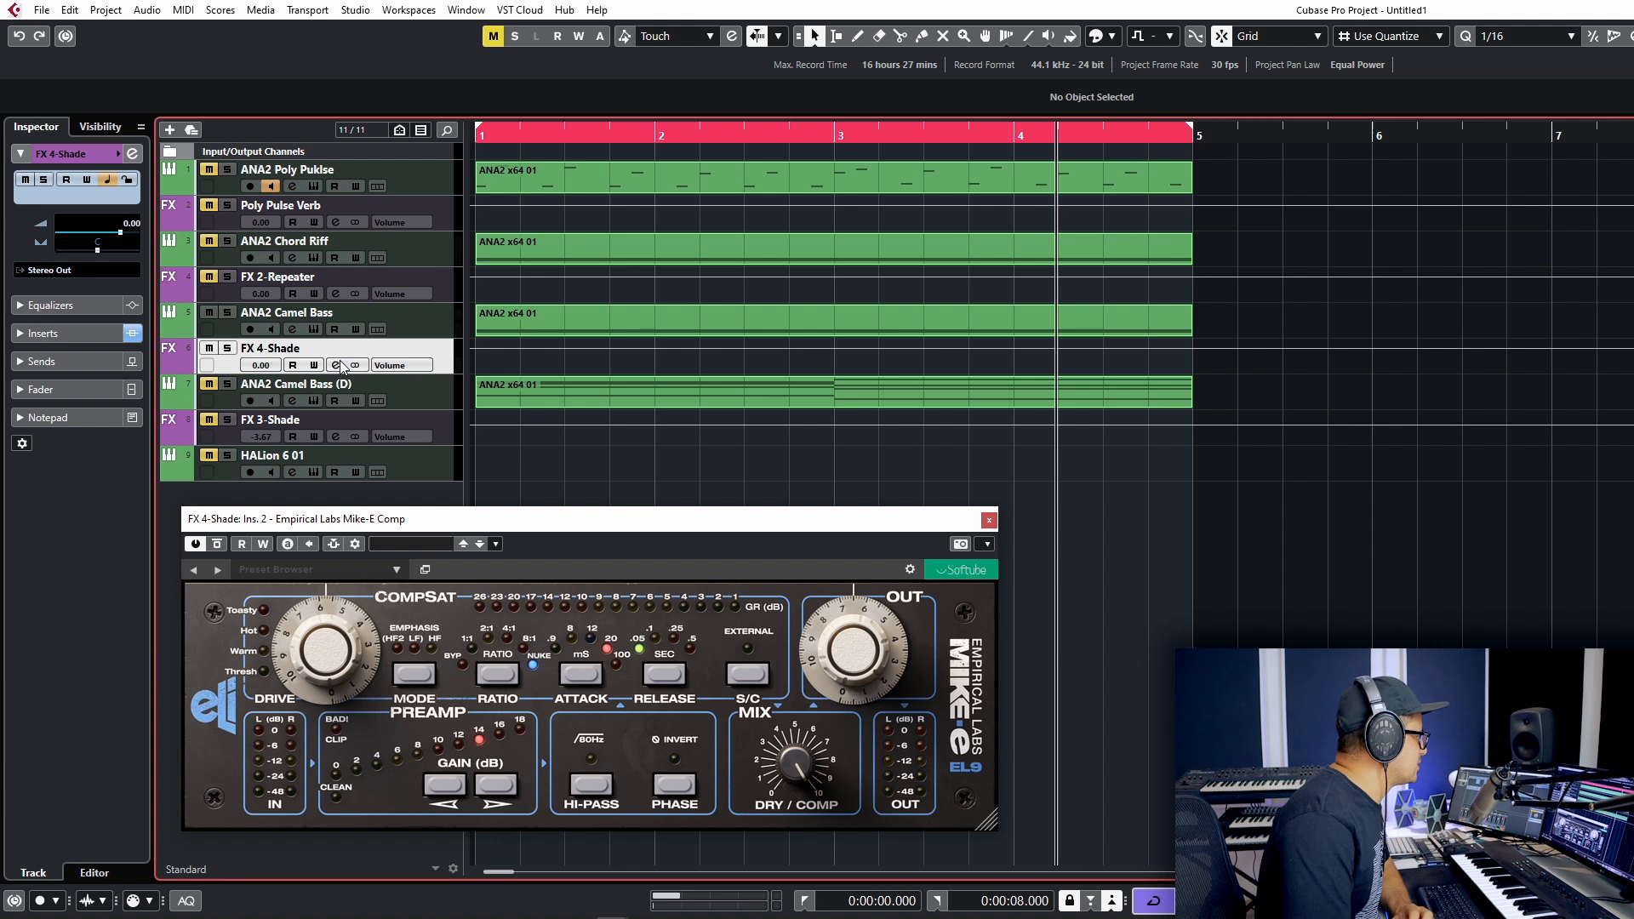
Open the Shade effect in the first insert slot of the FX 4-Shade channel, with the loop playing
click(337, 365)
drag(417, 406, 656, 210)
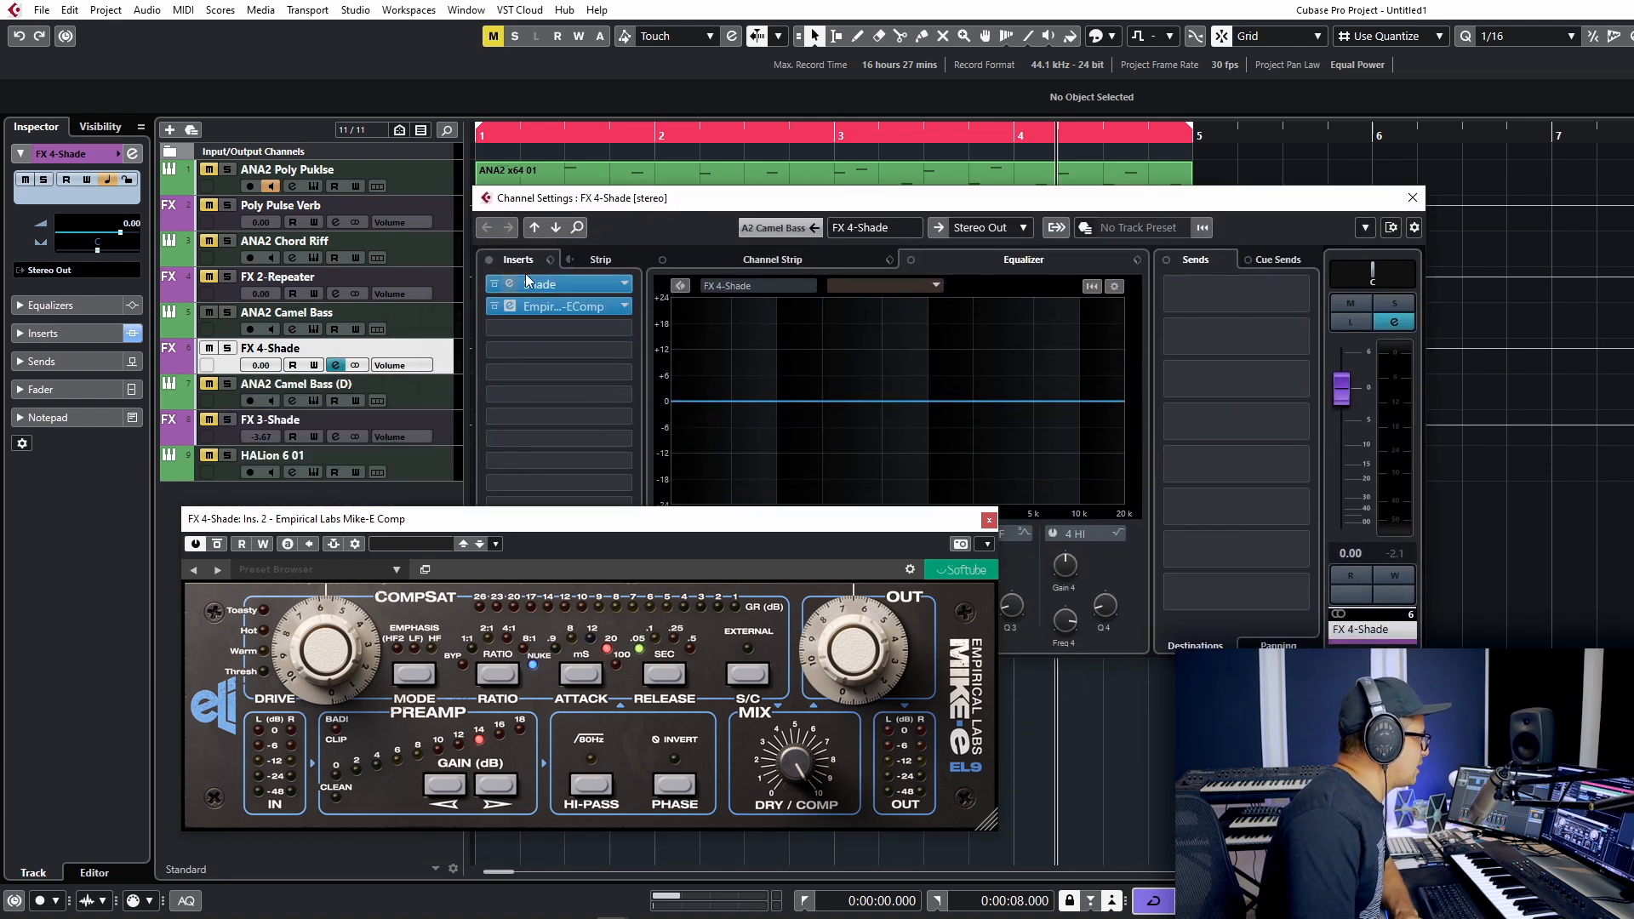
click(504, 285)
drag(874, 211, 725, 86)
key(space)
Add a resonant high-pass band in Shade and tune it to 388 Hz with a Q of 1.64
click(545, 334)
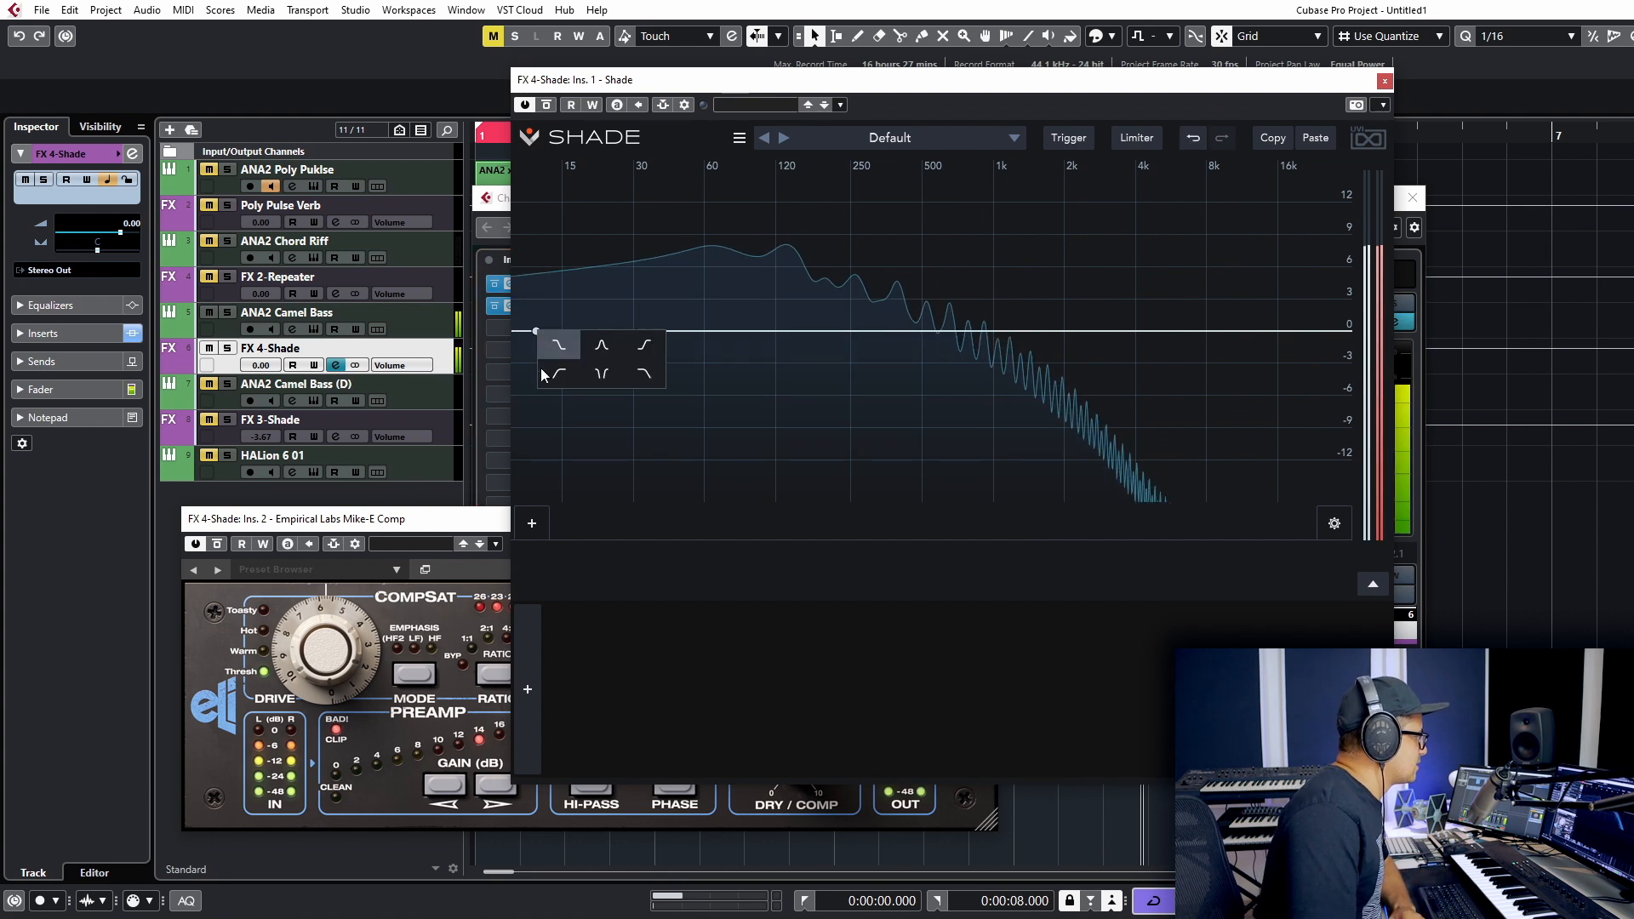
click(555, 373)
drag(548, 335, 907, 303)
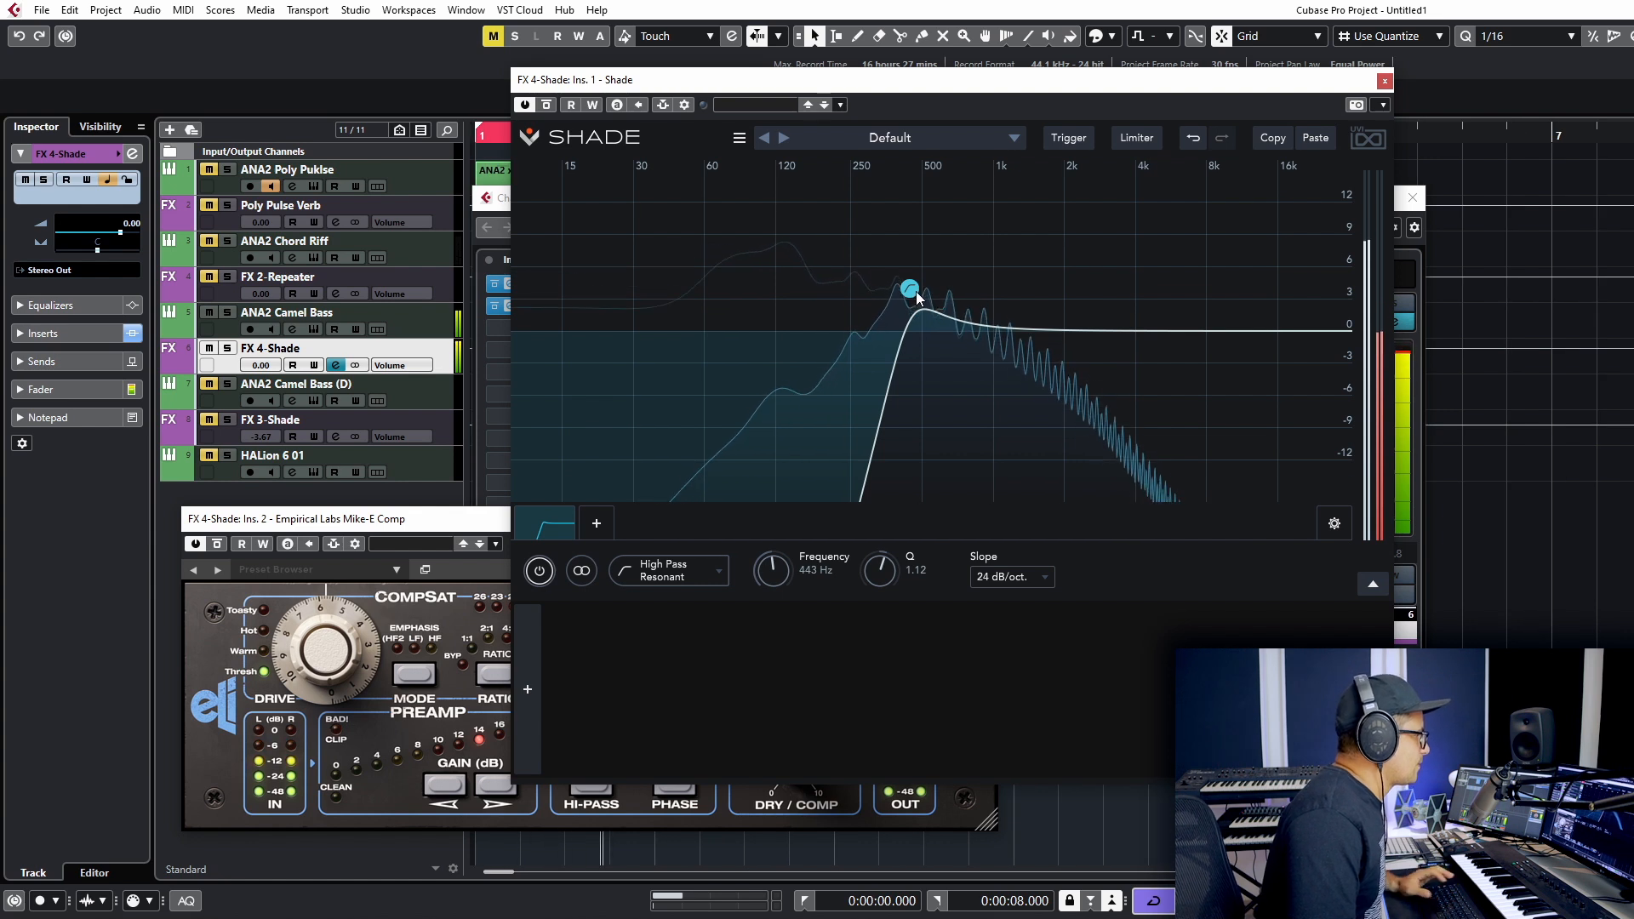
drag(917, 296, 911, 319)
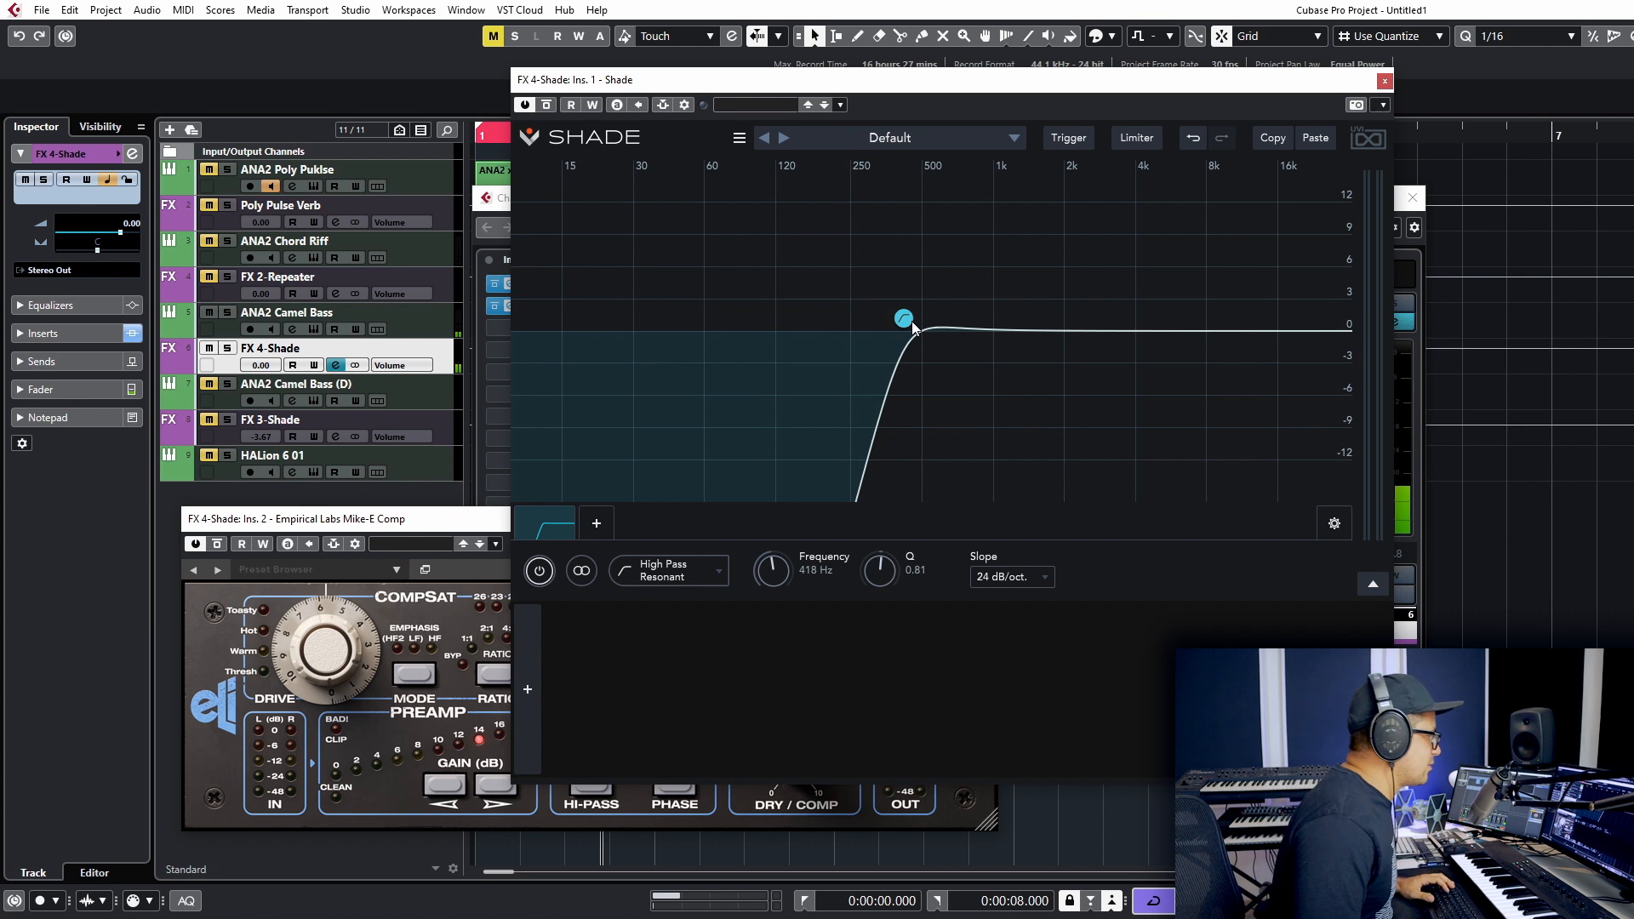
drag(909, 317, 916, 282)
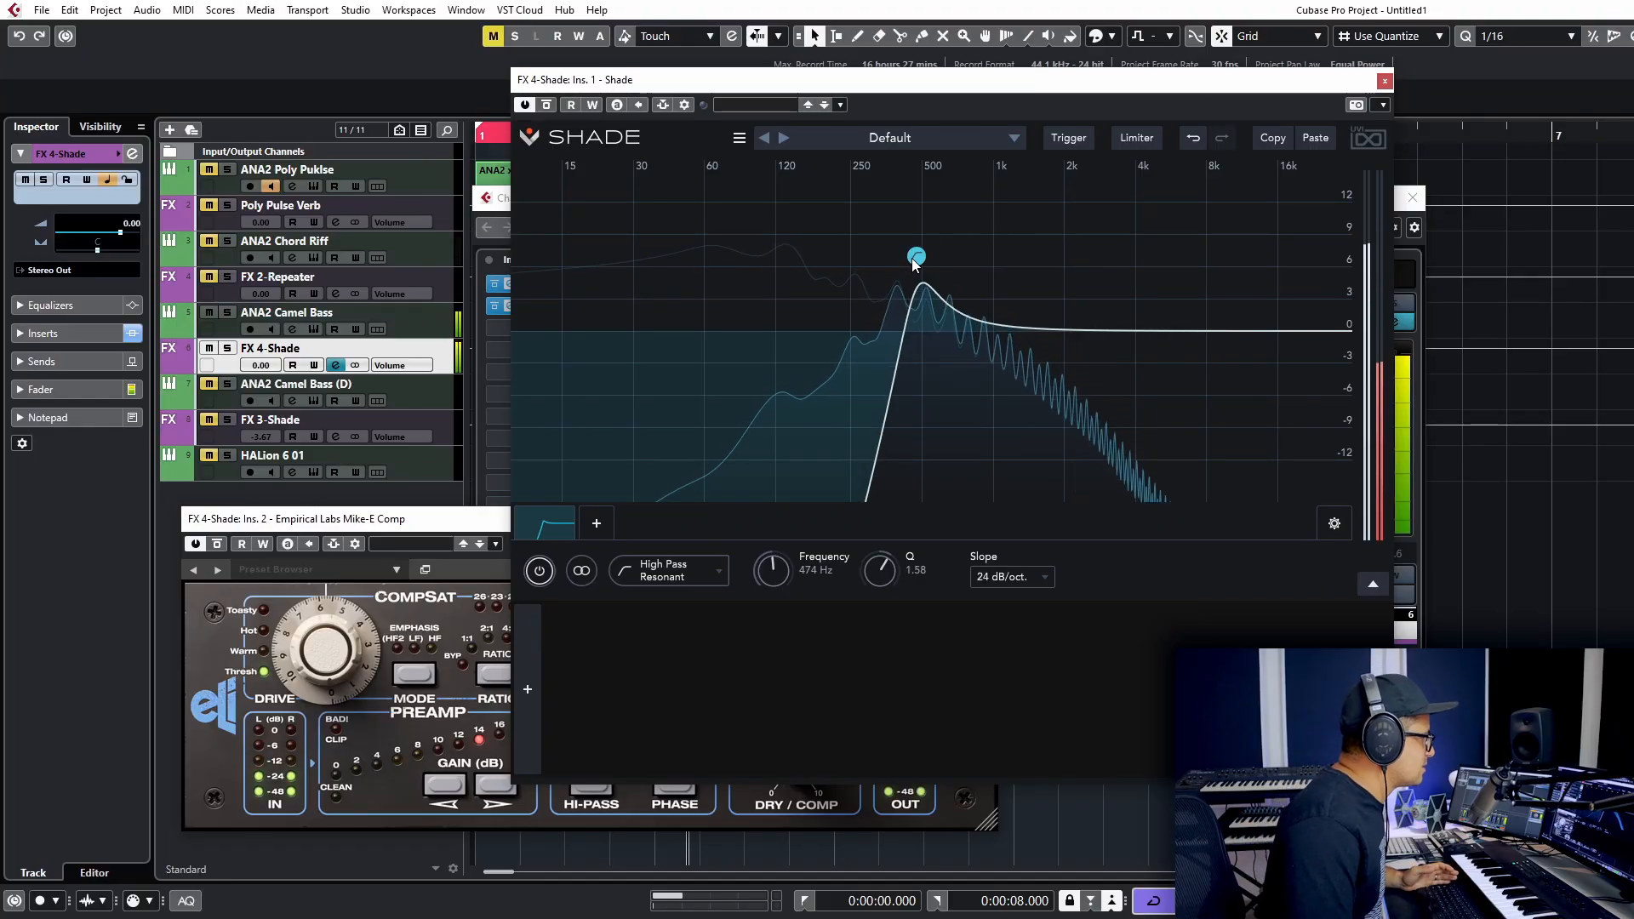
drag(913, 264, 893, 259)
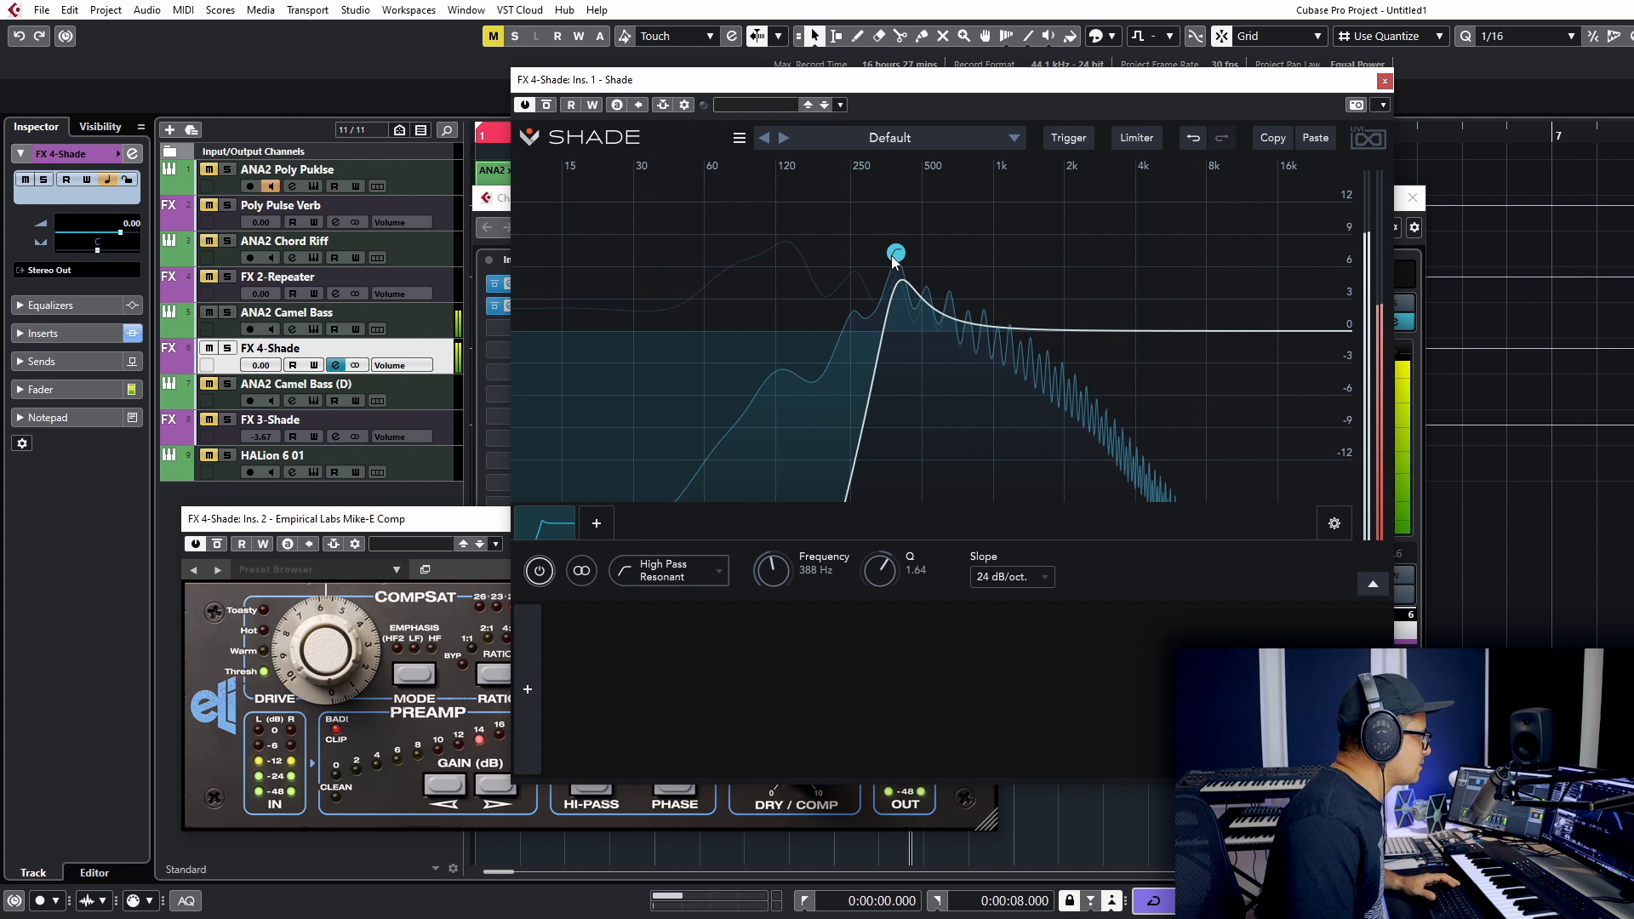
Raise the Mike-E Comp's drive to 7.15 and load TR5 Classic Clipper in the third insert slot of FX 4-Shade
drag(328, 630, 356, 646)
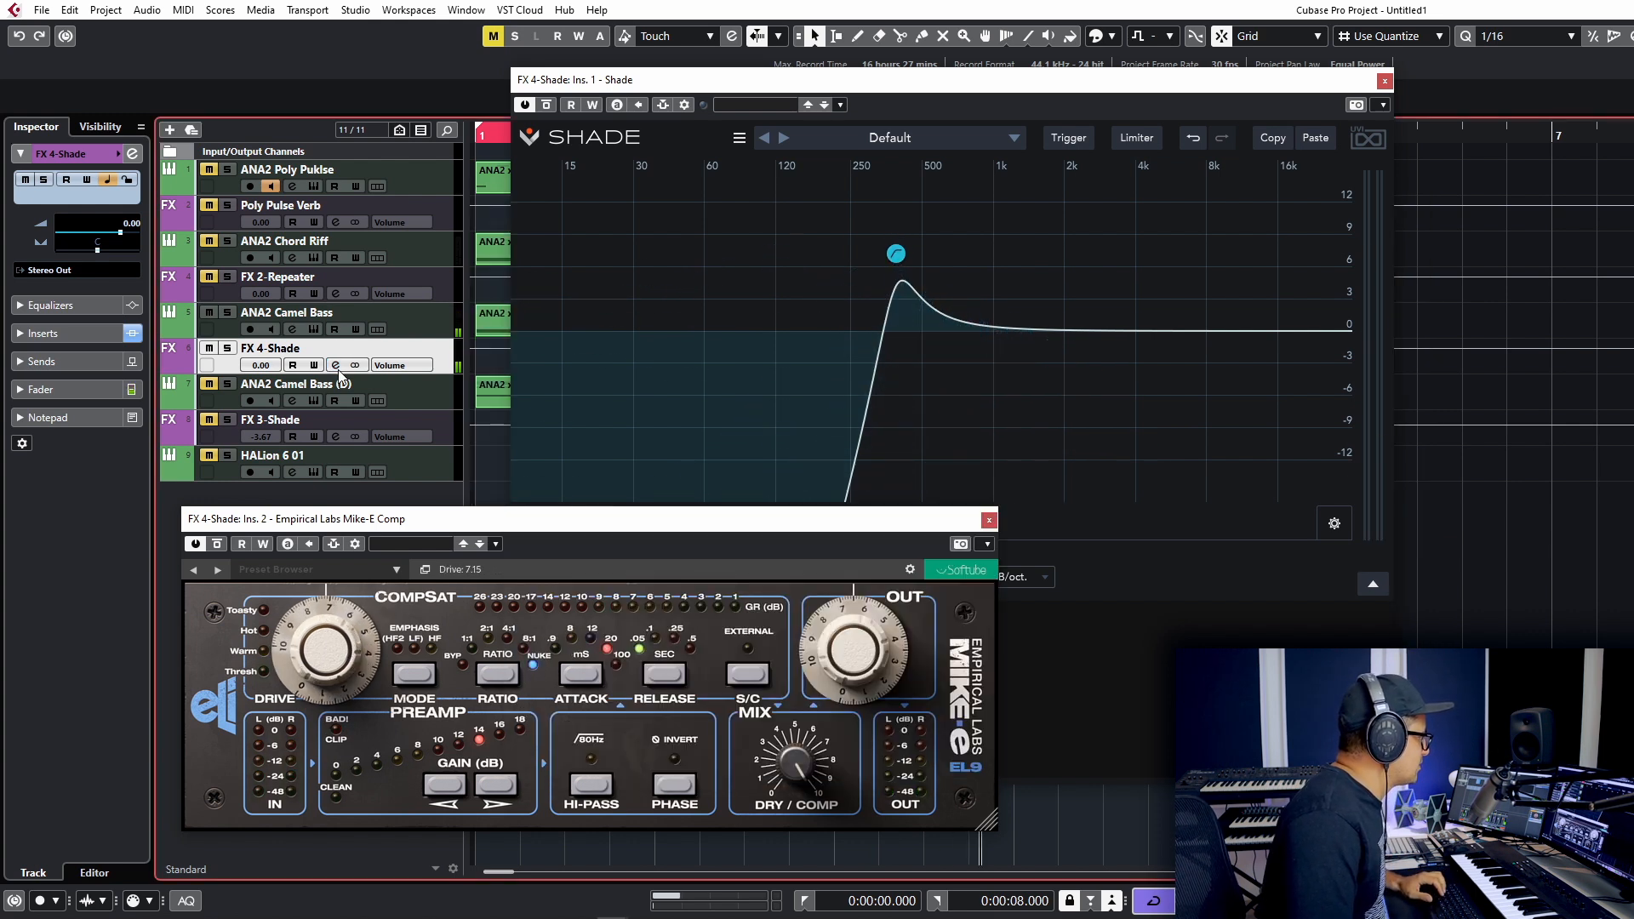
drag(480, 206, 284, 232)
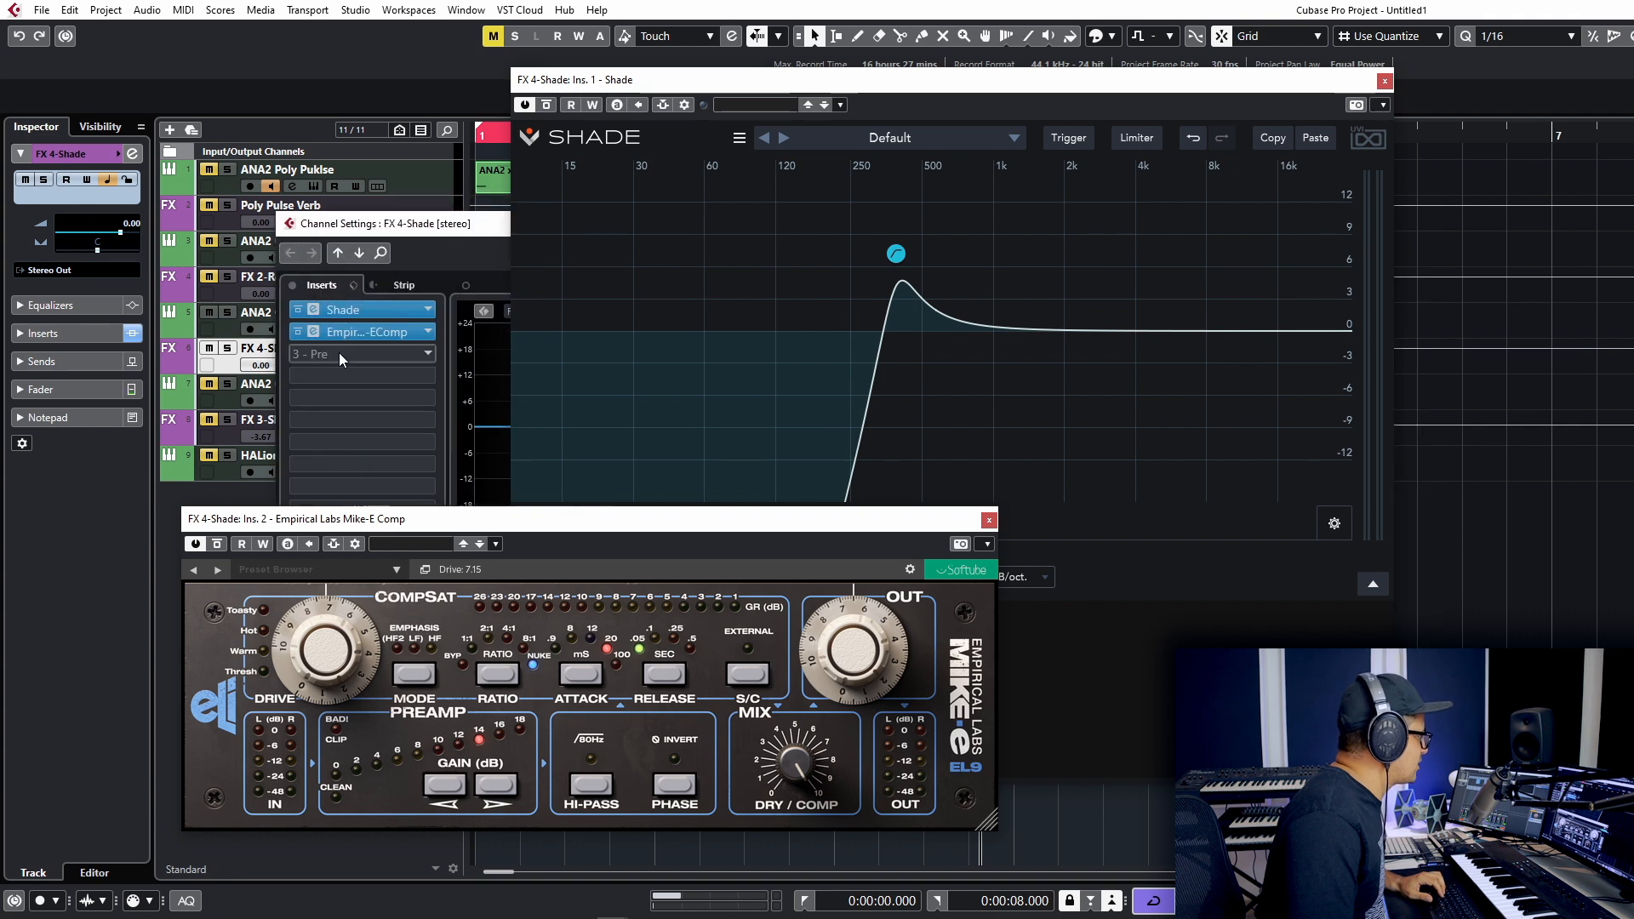
click(346, 358)
text(clip)
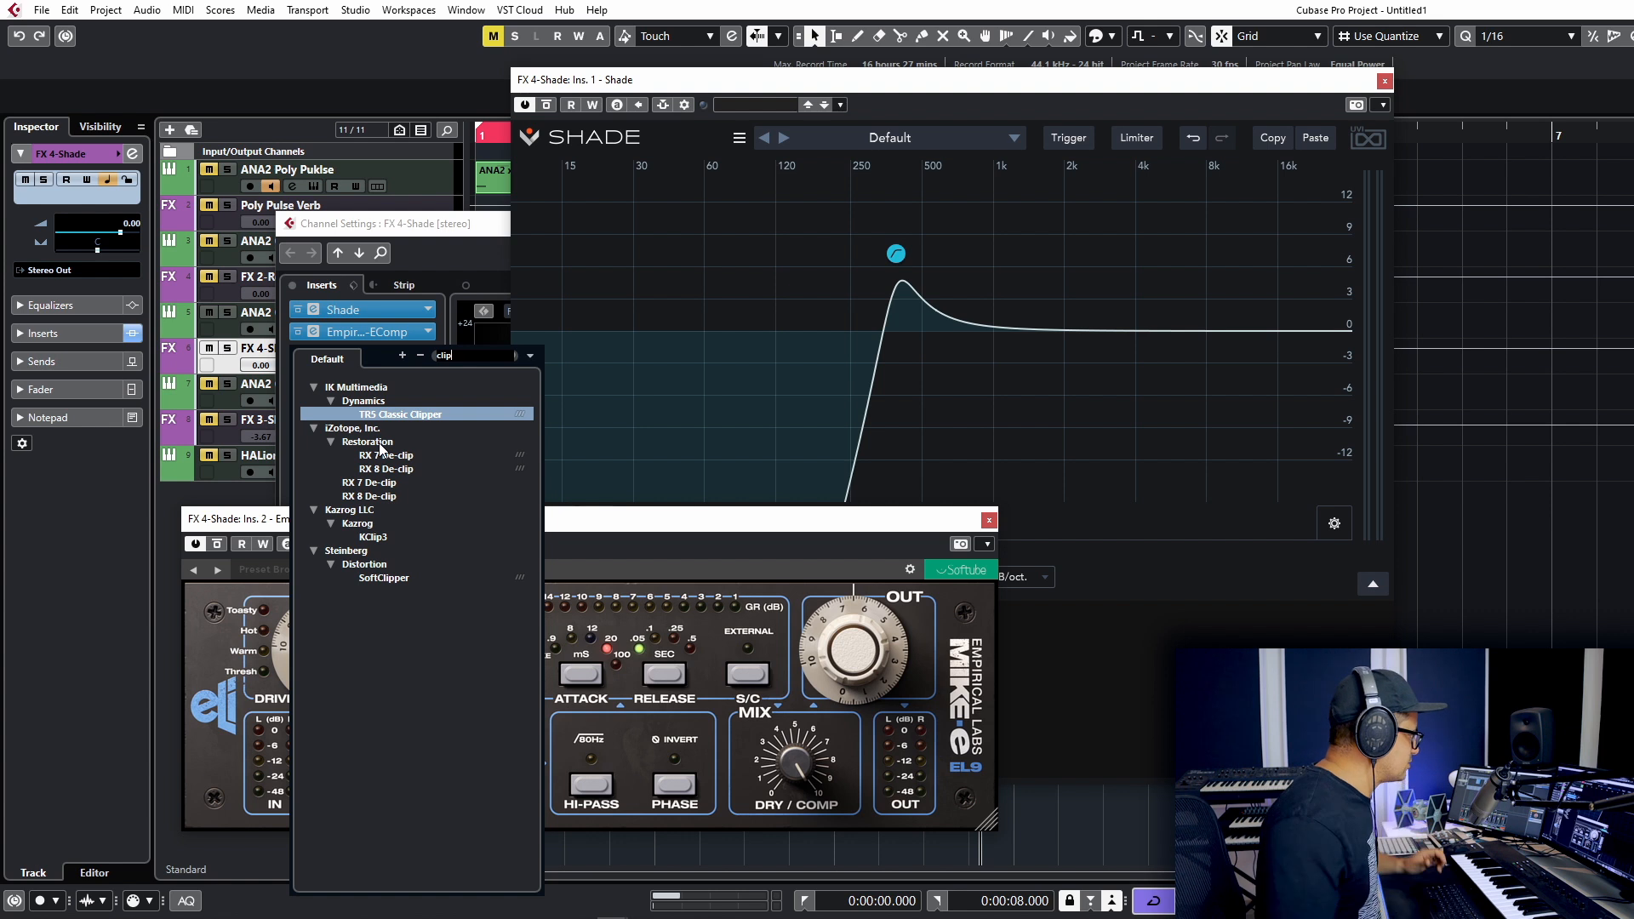
click(380, 413)
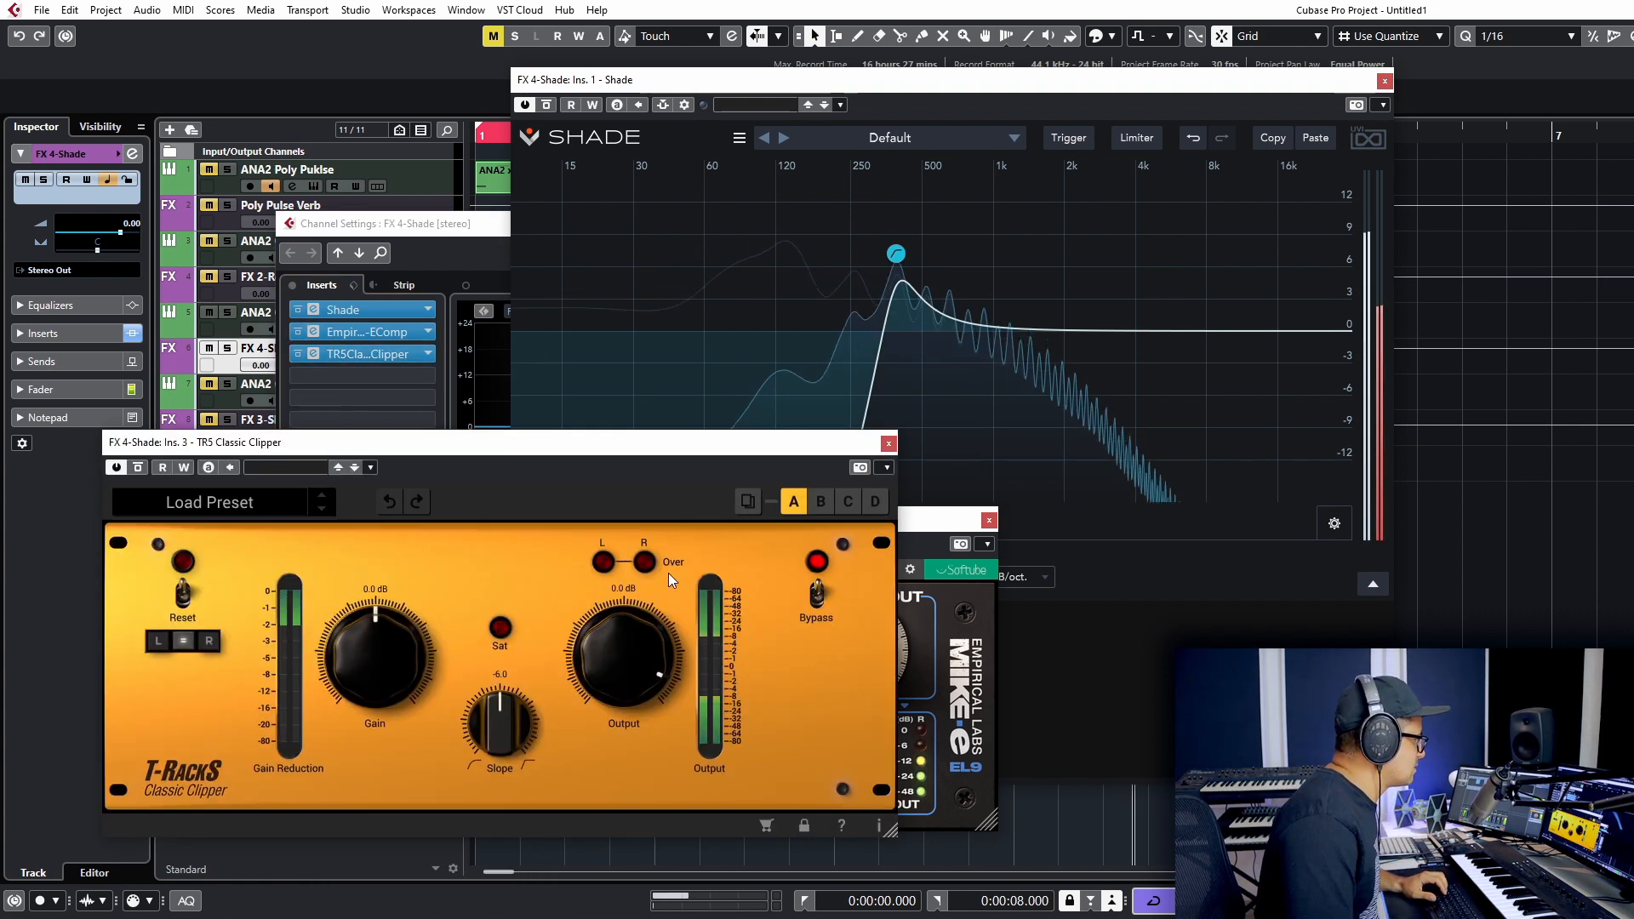
click(888, 443)
Replace the high-pass band in the first Shade with a new resonant one at about 395 Hz and Q 1.21
double_click(900, 254)
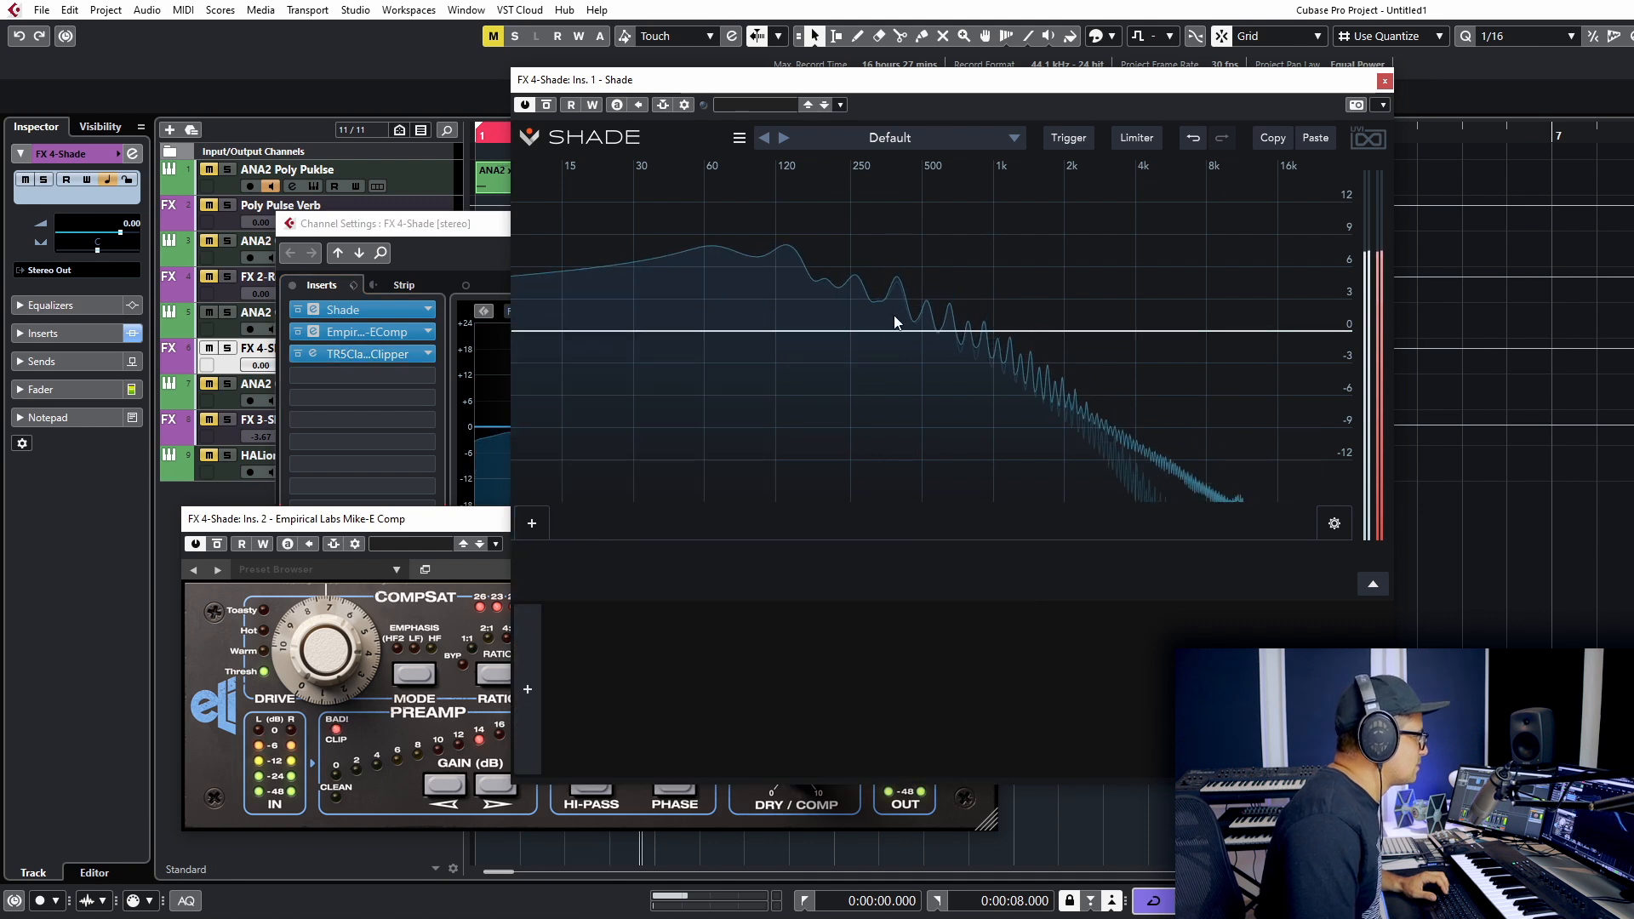
click(534, 331)
click(555, 374)
drag(554, 330, 899, 283)
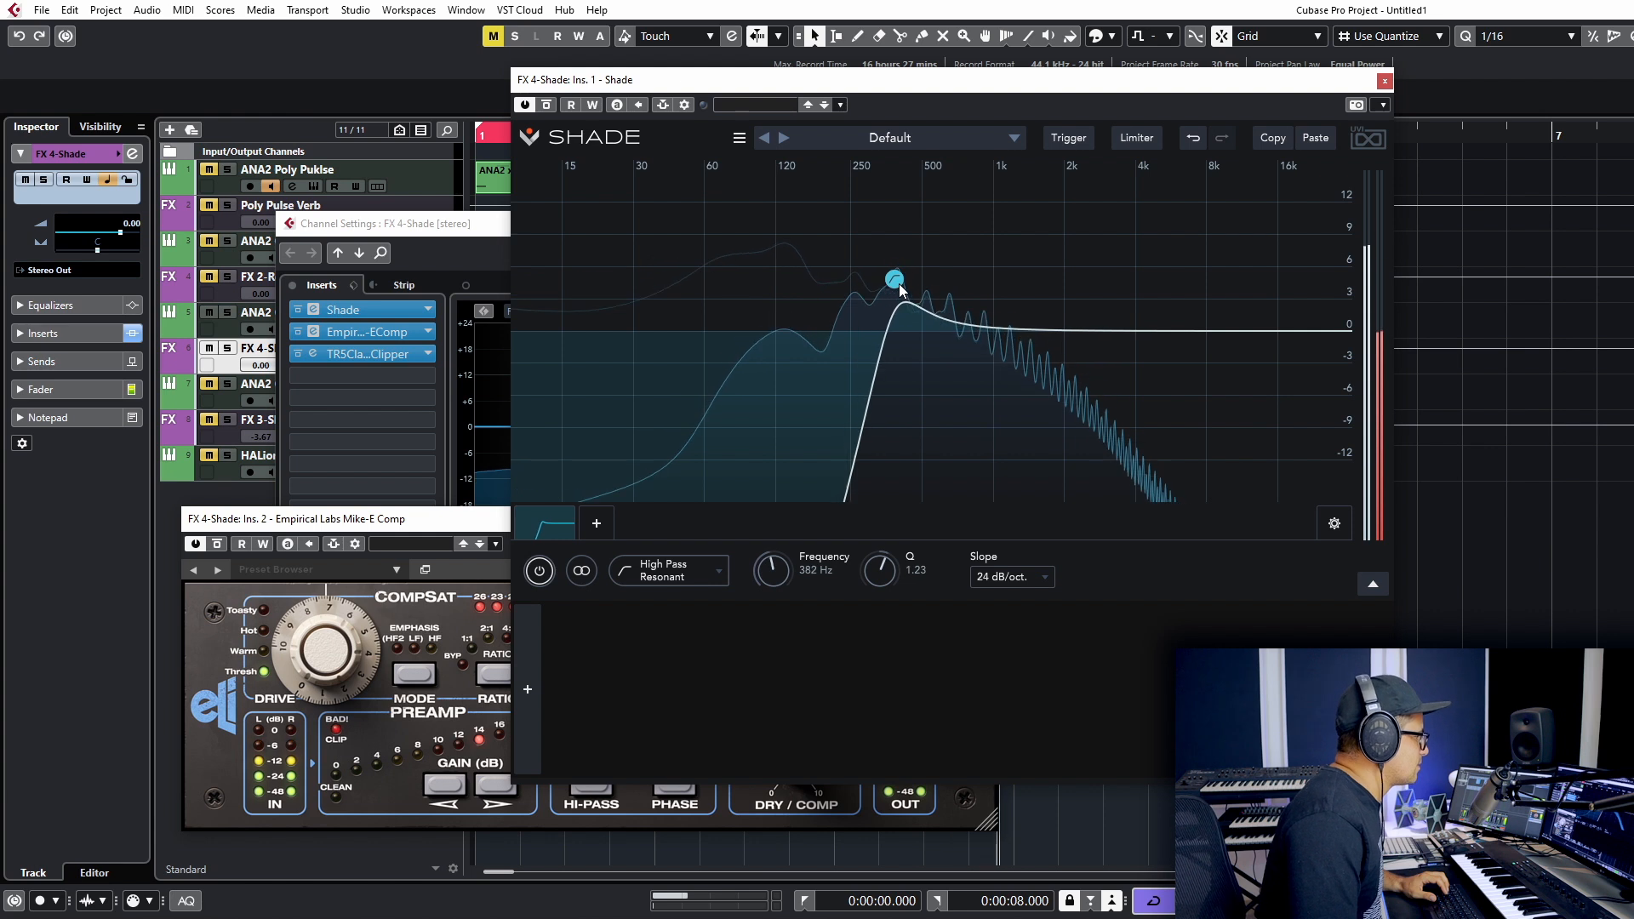
Add a resonant low-pass band at 17.8 kHz with Q 0.83 to the first Shade and close its window
click(1320, 324)
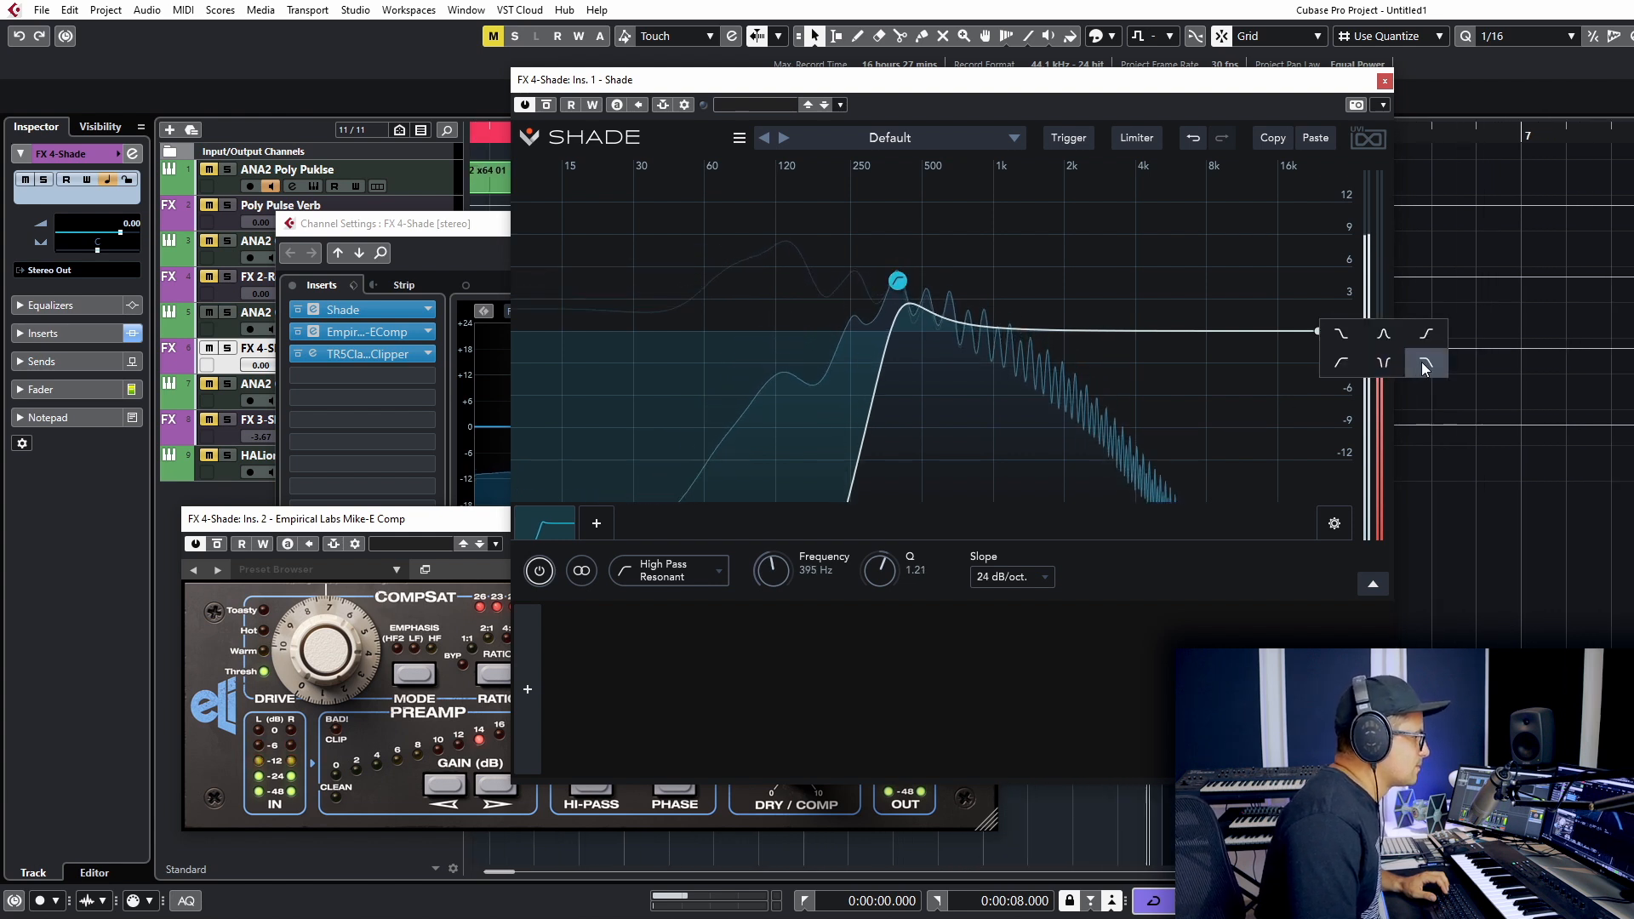
click(1421, 361)
drag(1235, 255, 1287, 318)
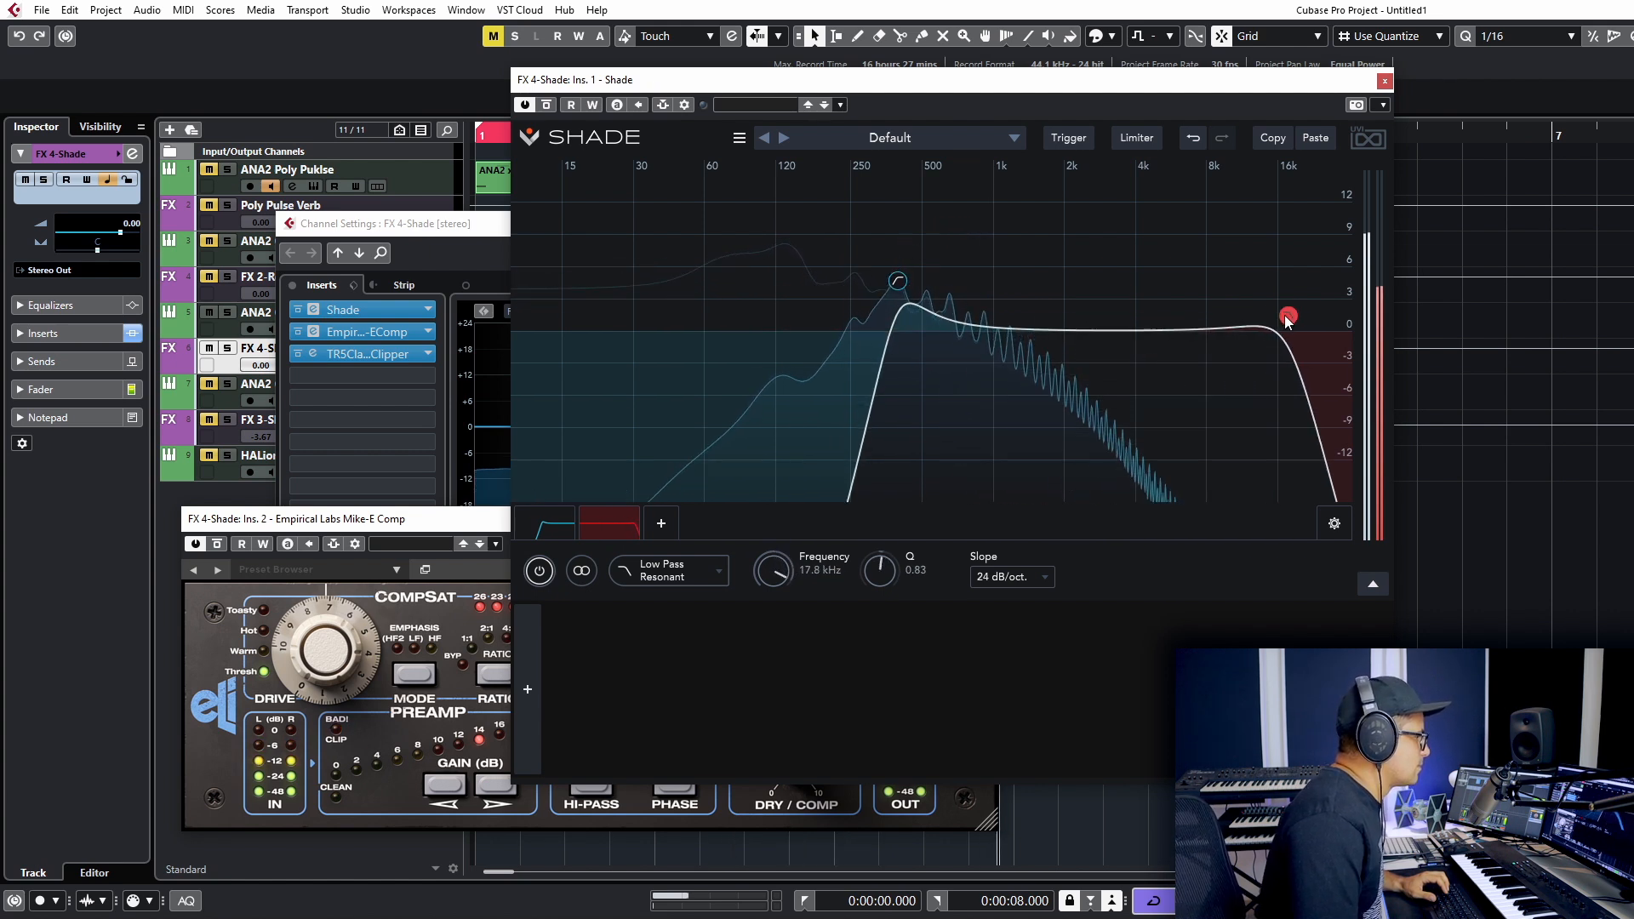
click(1385, 80)
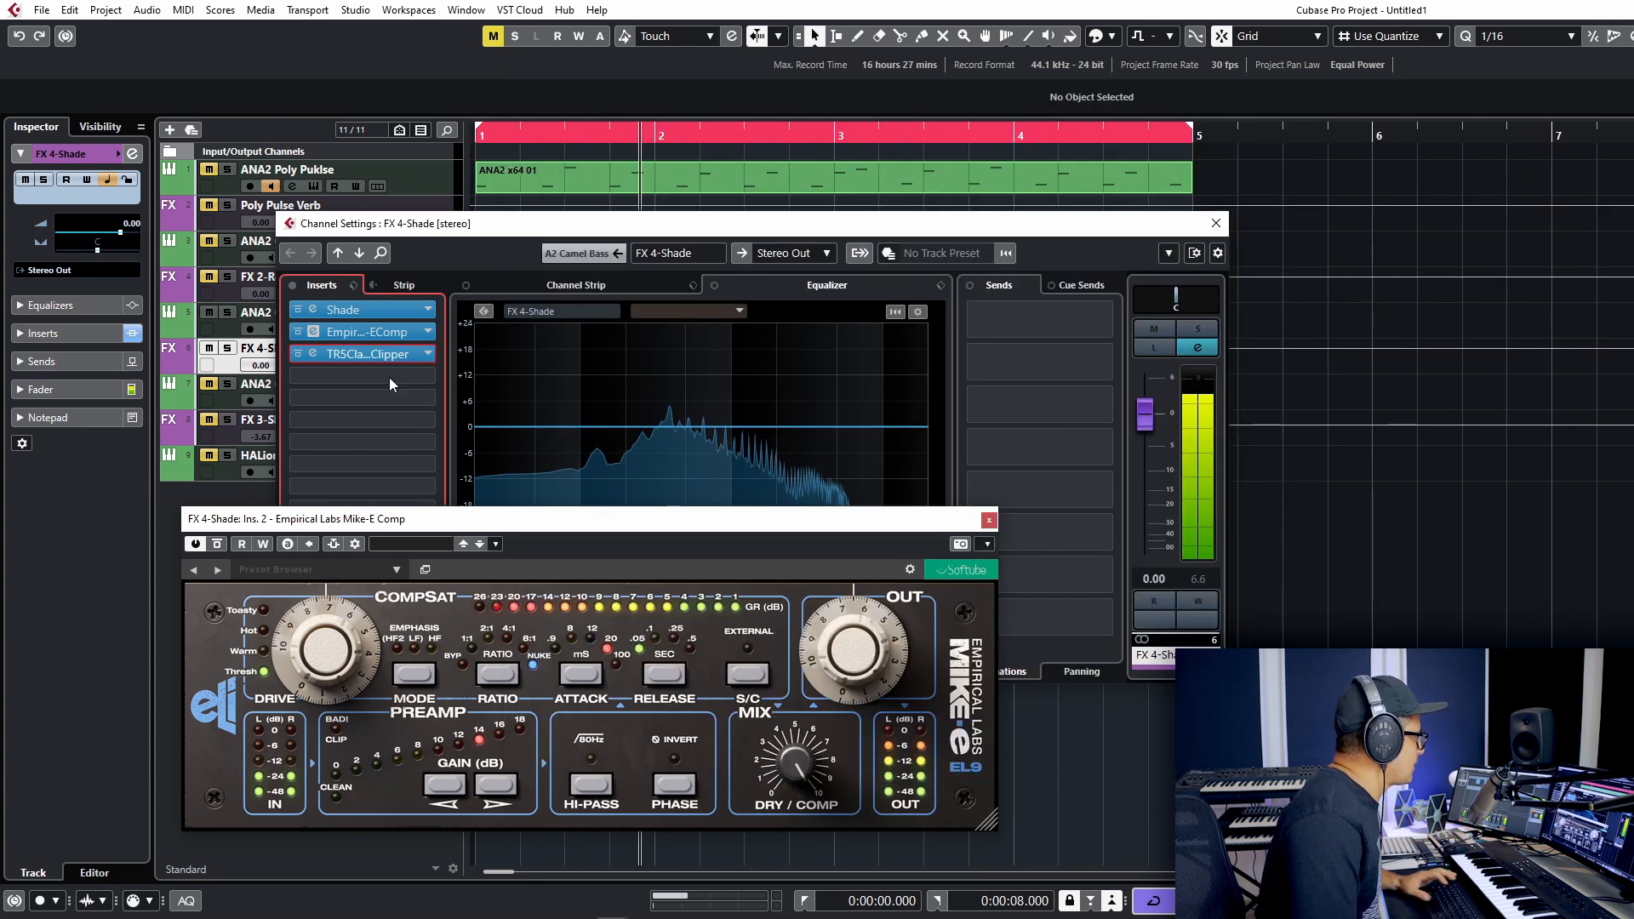
Load a second Shade in the insert slot after TR5 Classic Clipper and open its editor
click(366, 374)
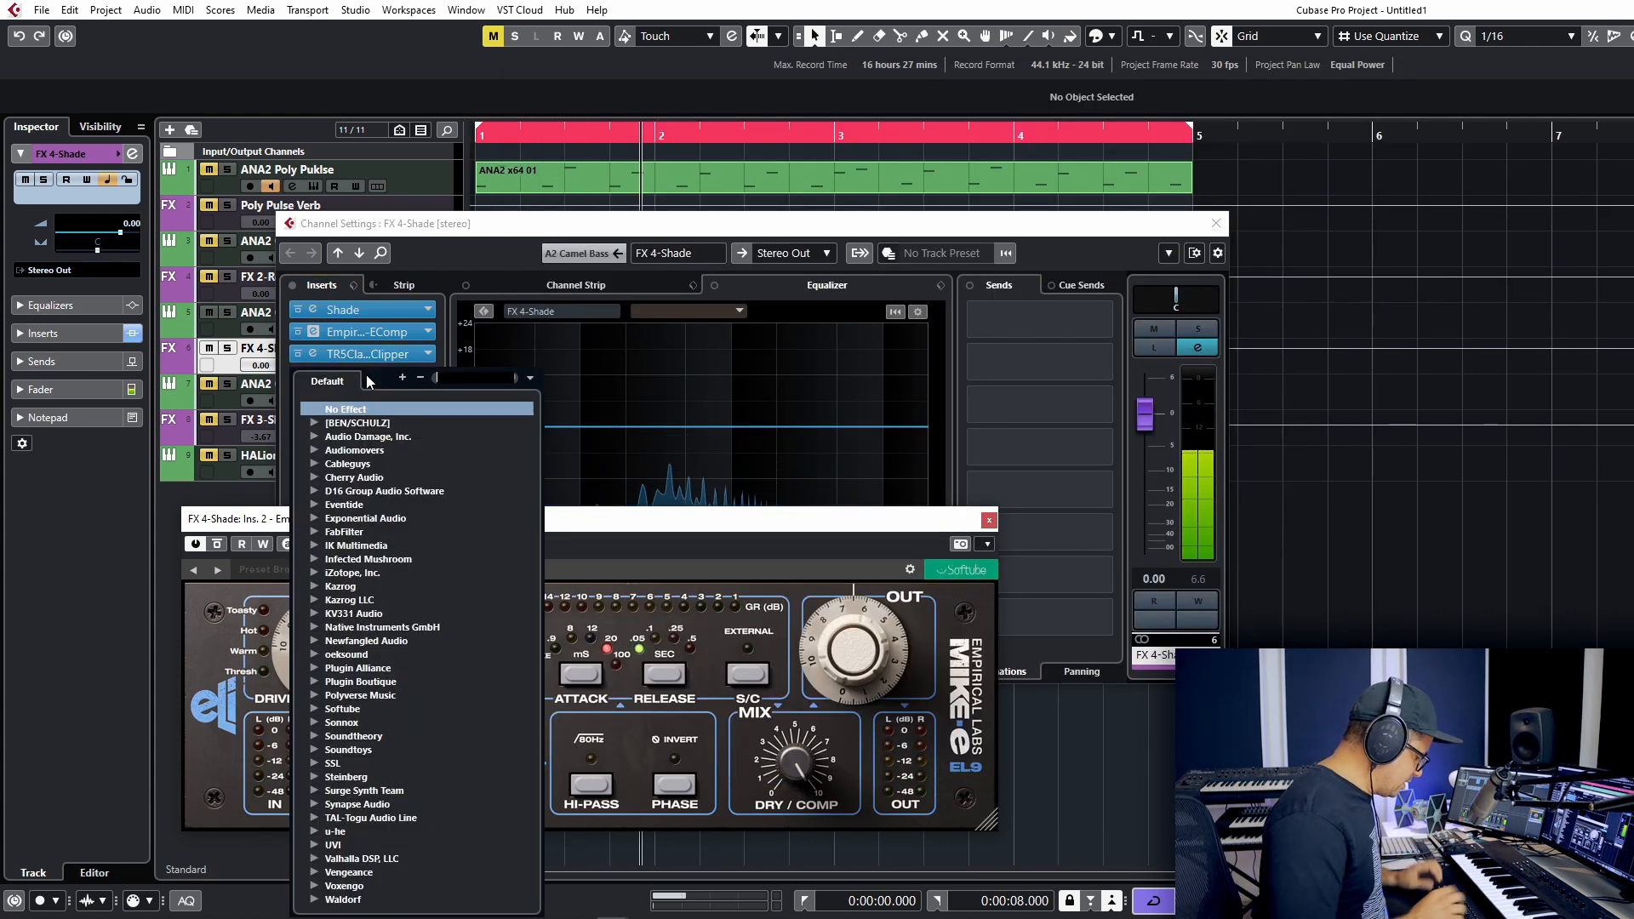
text(shade)
key(Return)
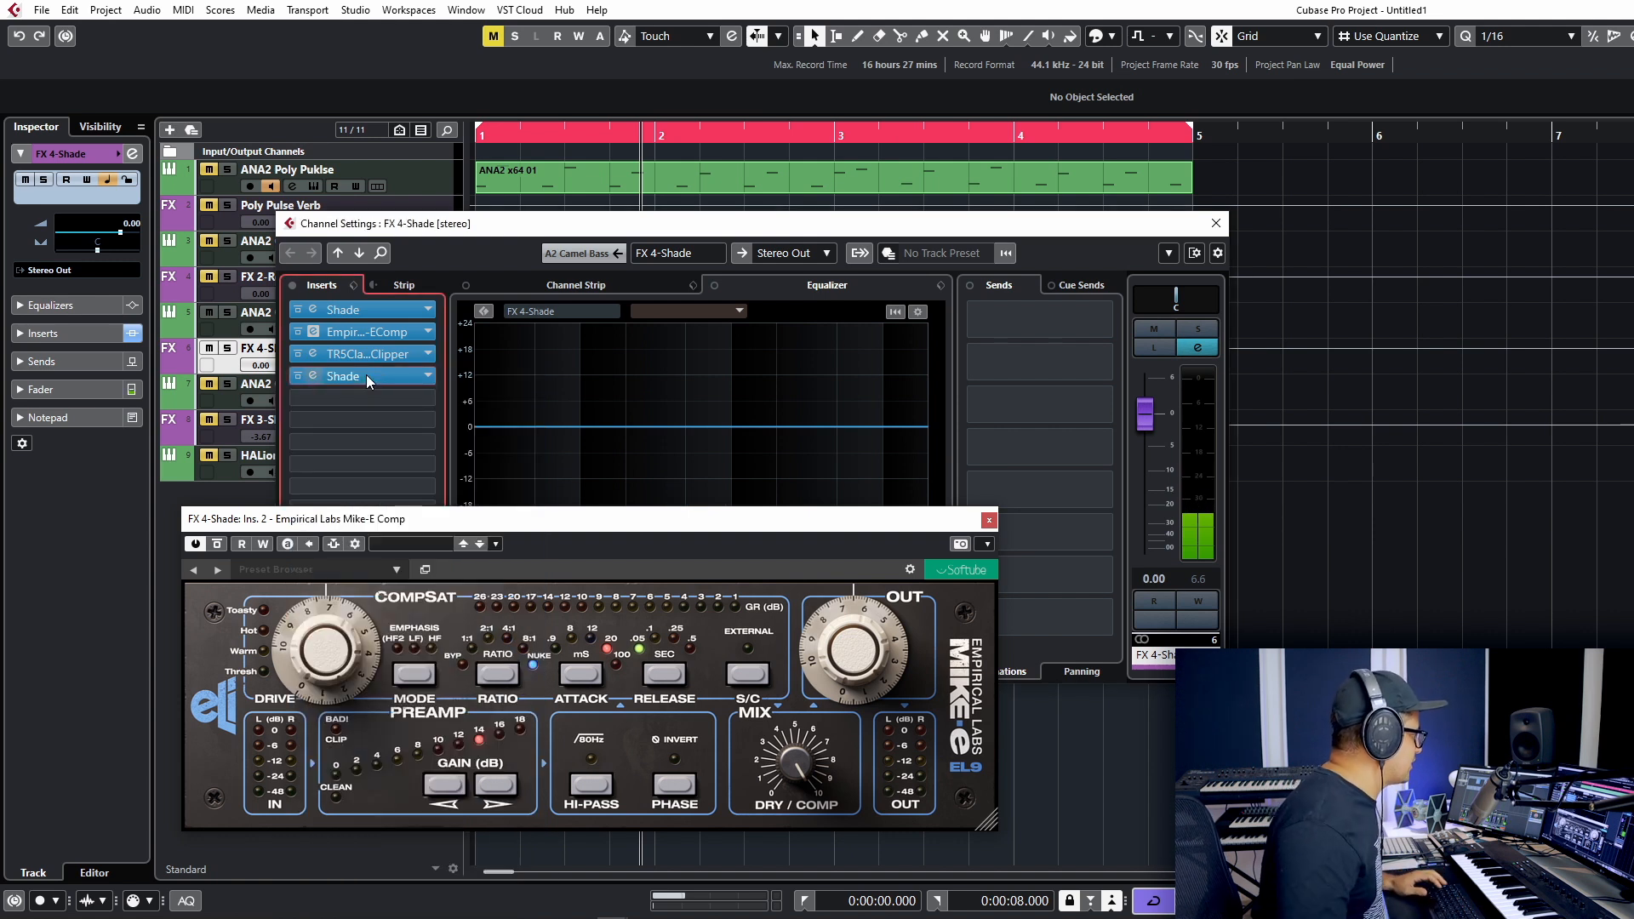
click(314, 375)
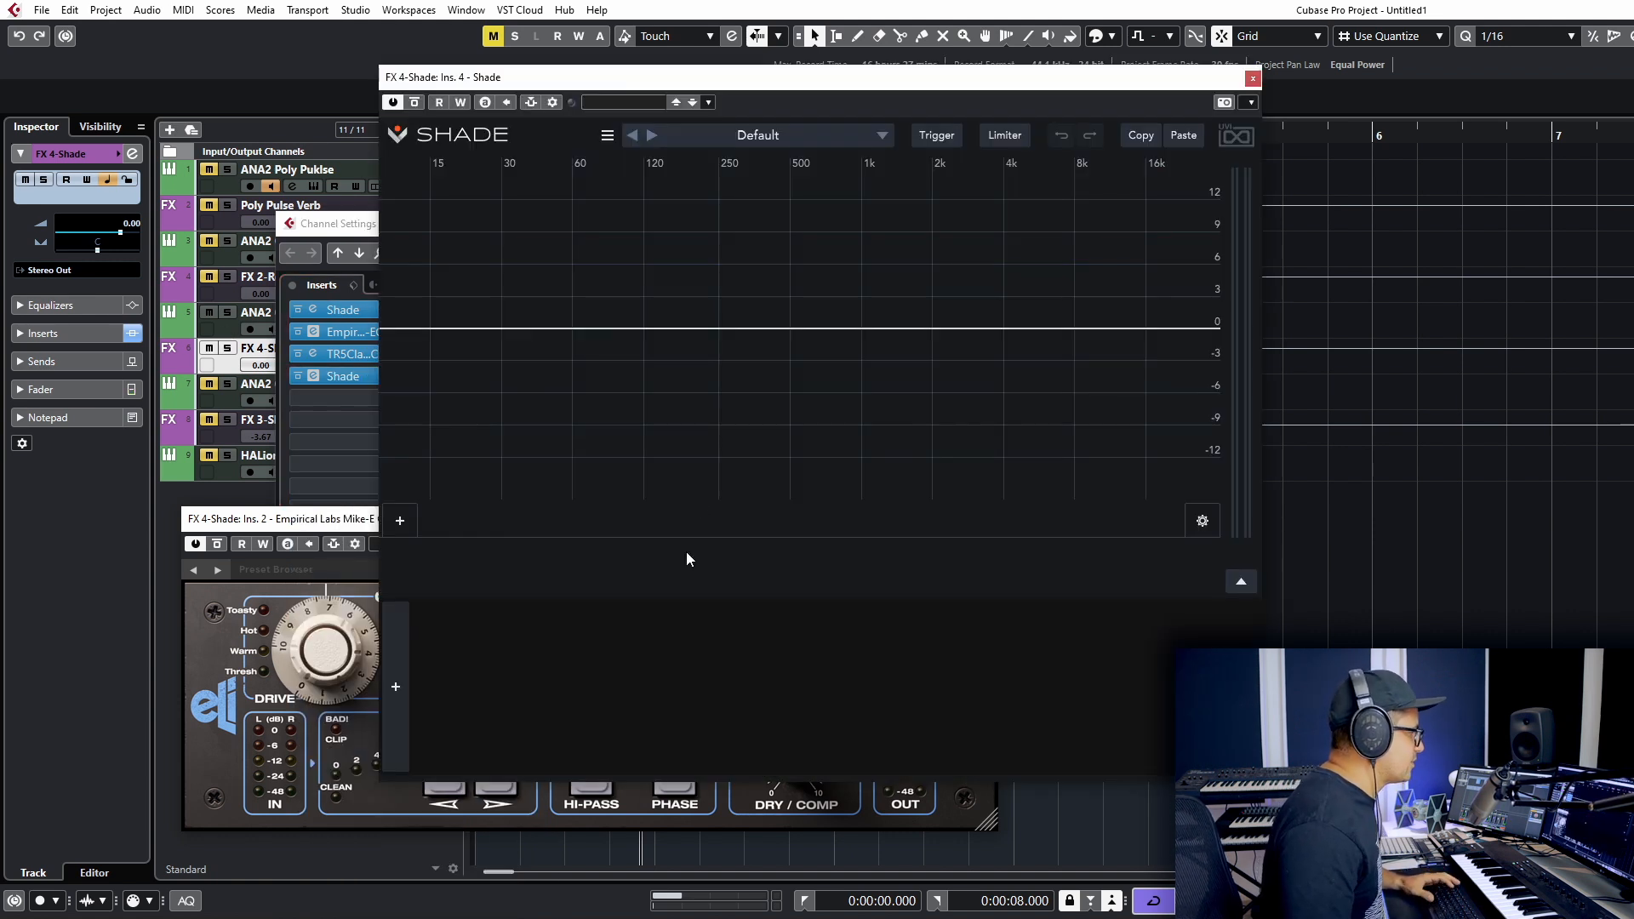
Add a high-pass band and a peak band at 379 Hz with -0.56 dB gain to the second Shade, with its limiter on
key(space)
click(481, 329)
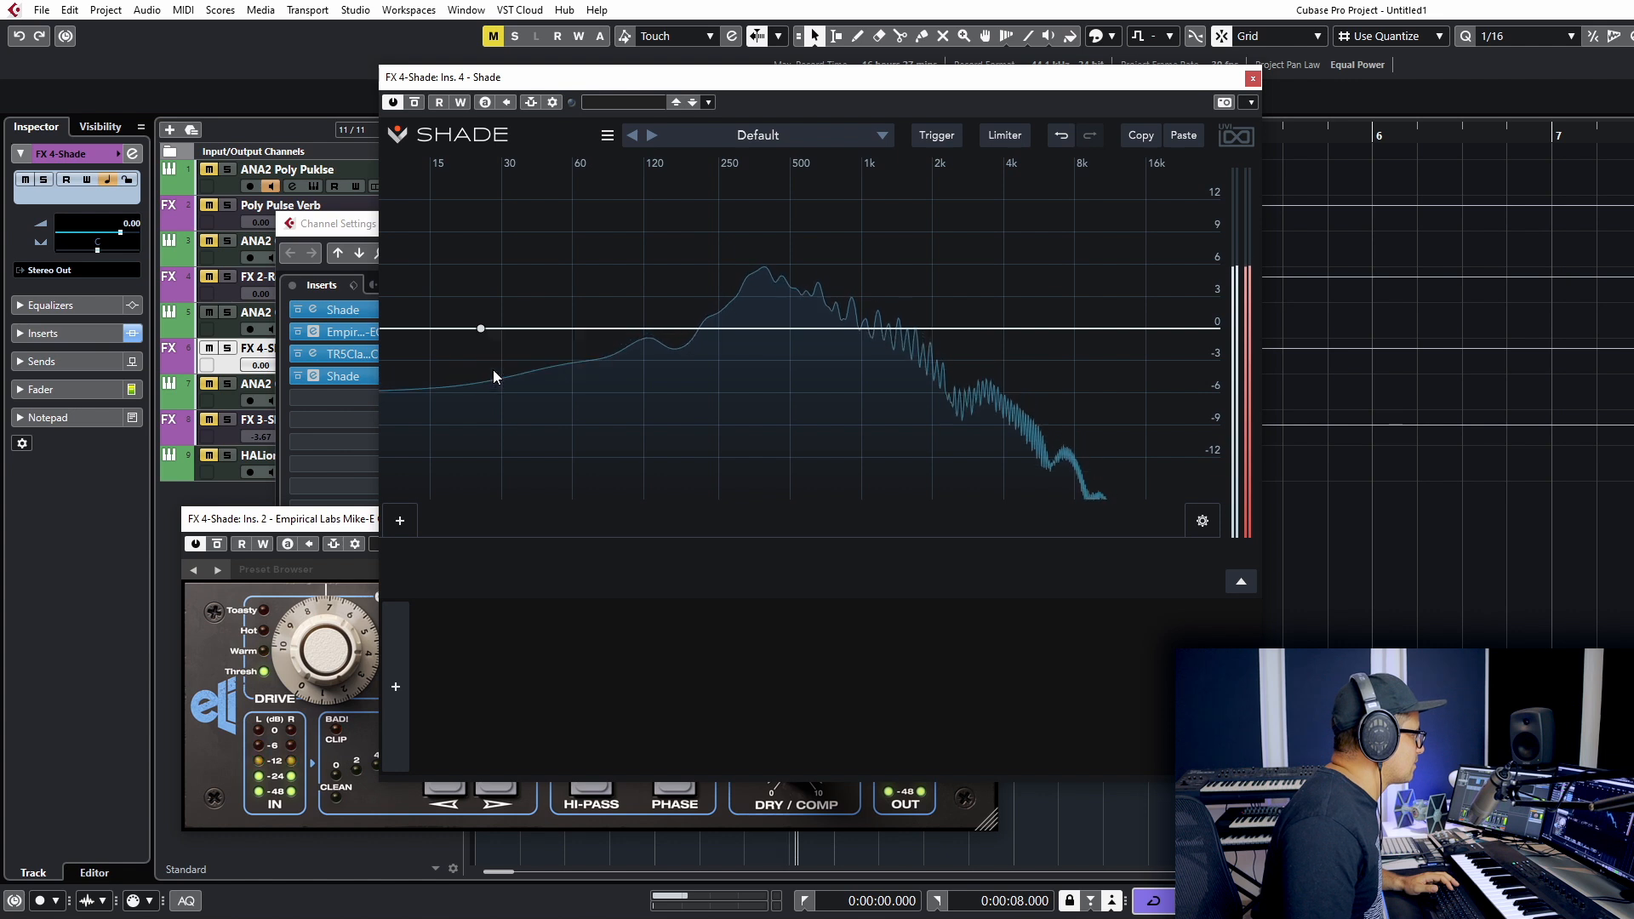
drag(481, 328, 763, 335)
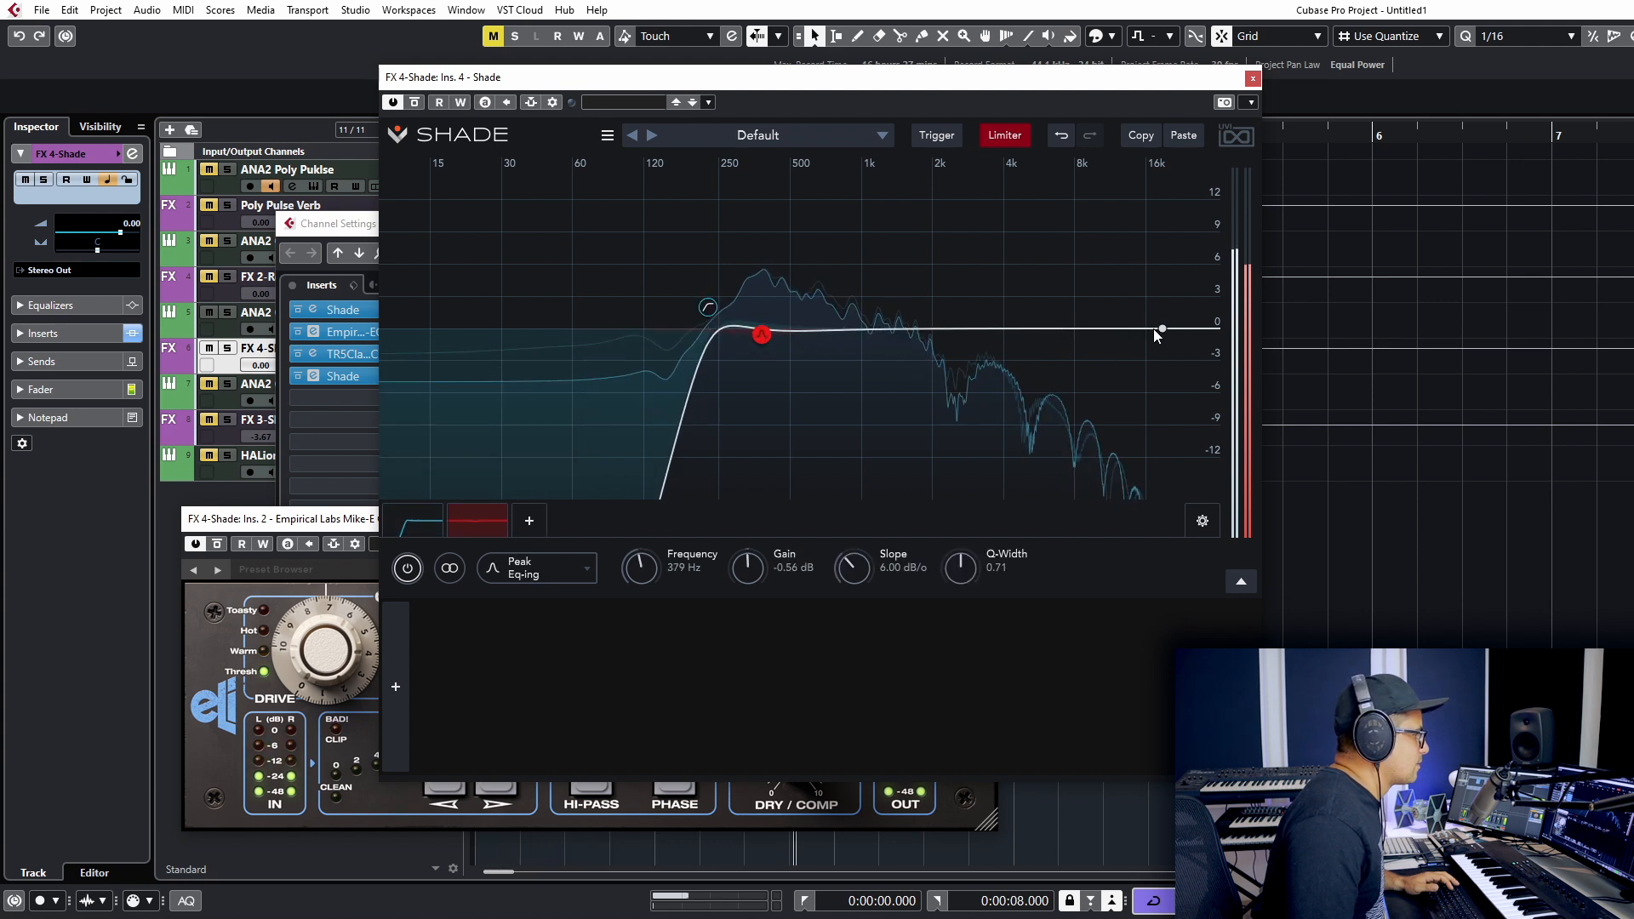
drag(1013, 328, 913, 295)
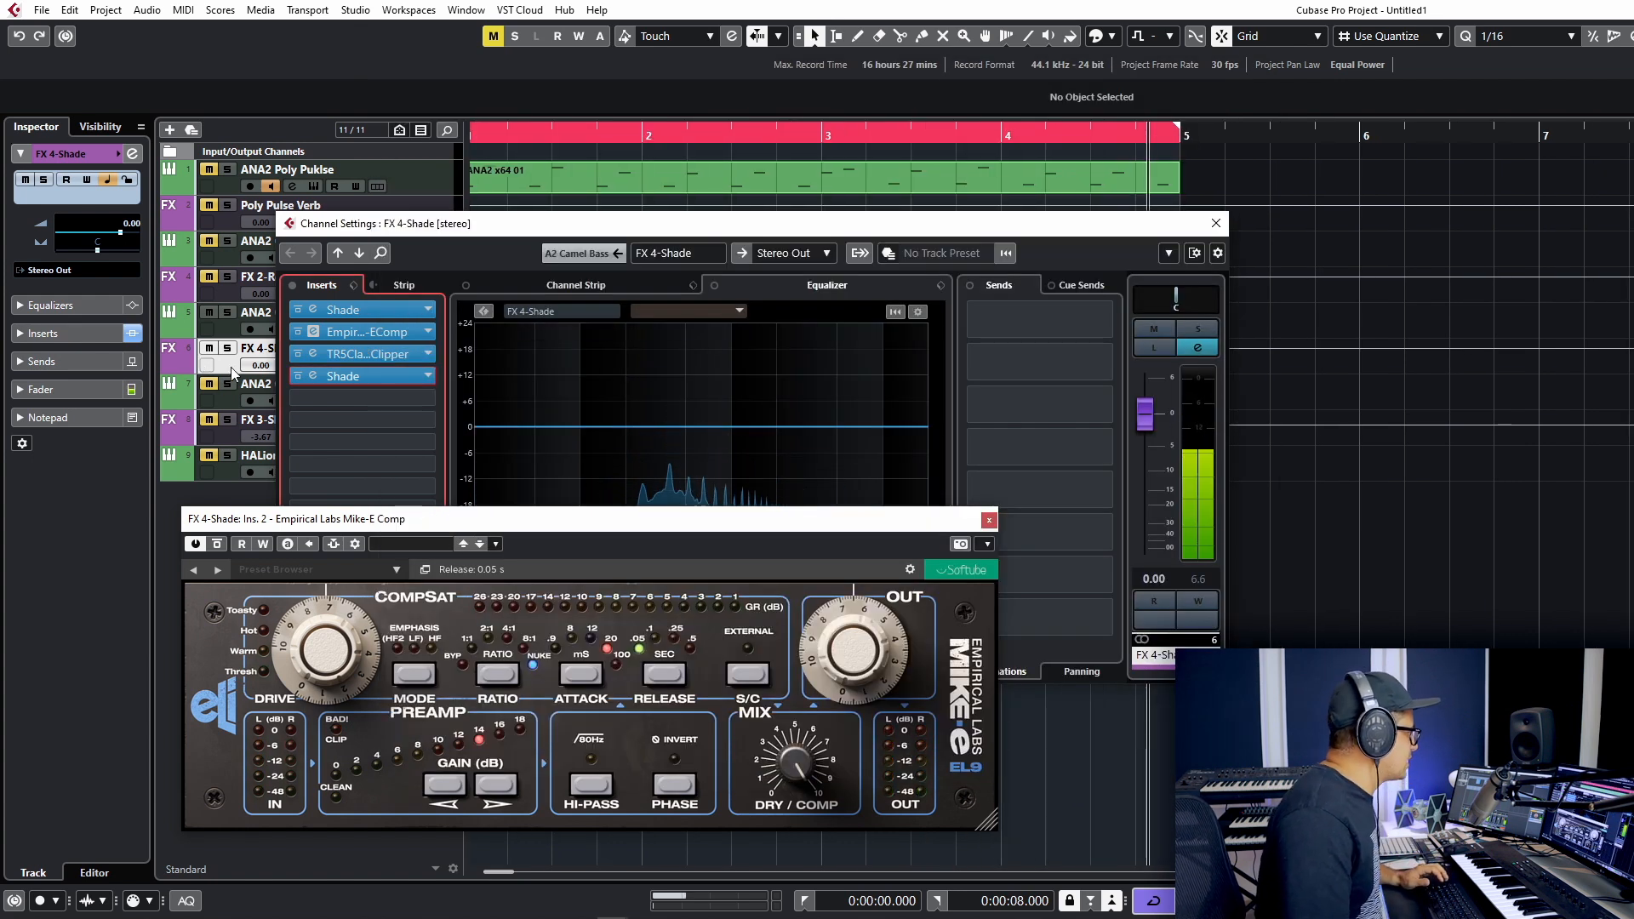
Select the ANA2 Camel Bass track and raise the Mike-E Comp's drive to 8.80
click(235, 313)
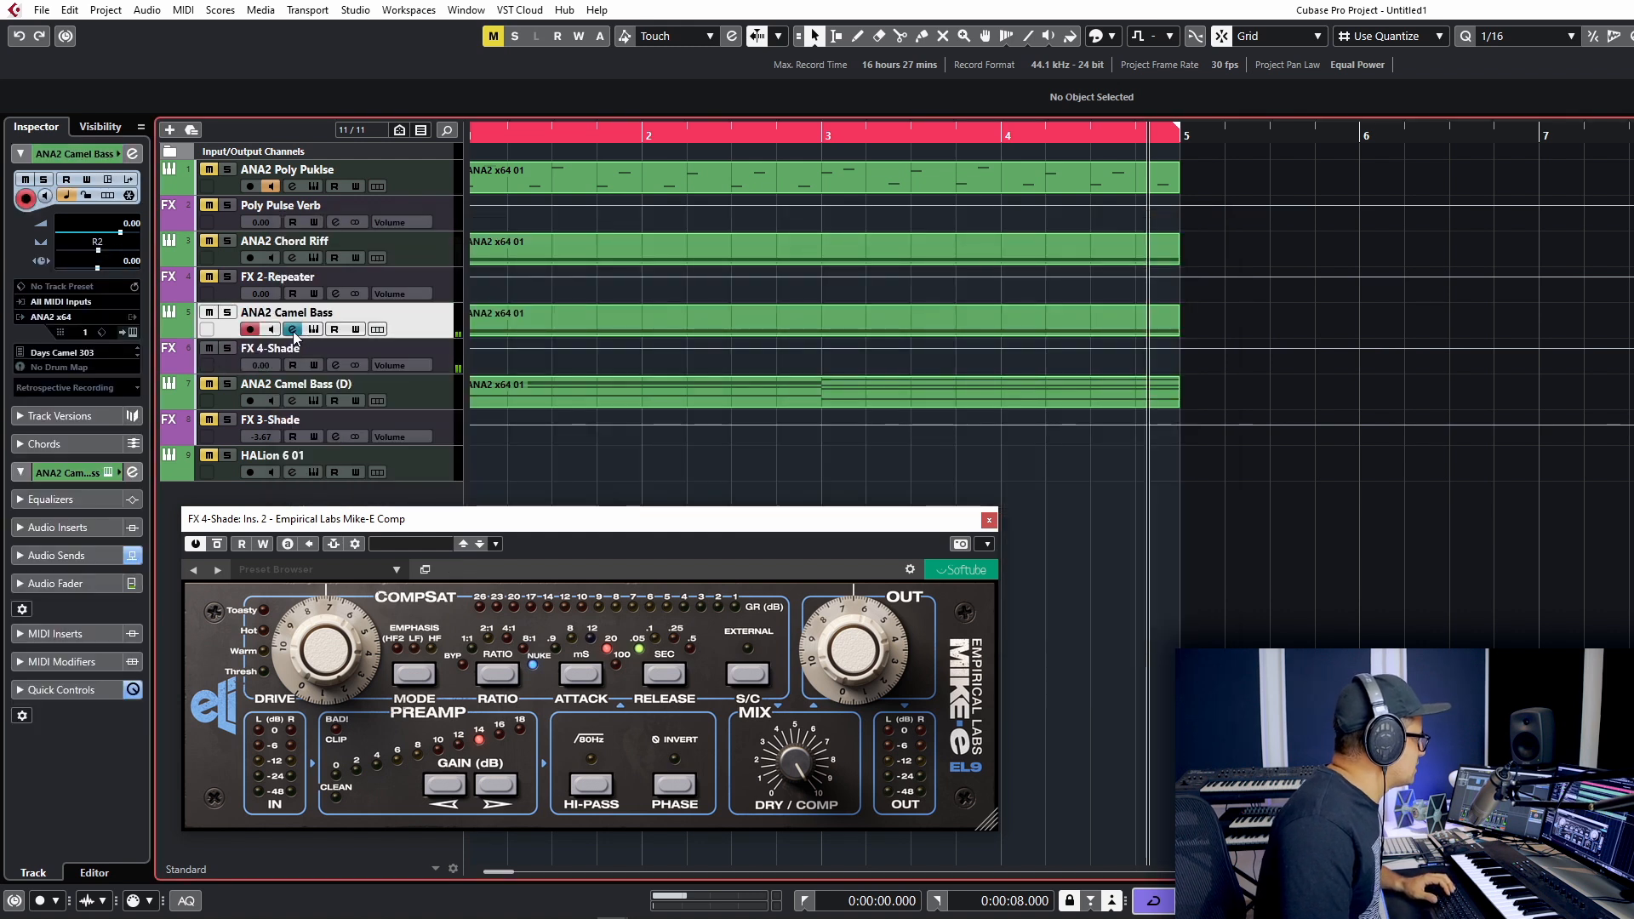
mouse_move(319, 667)
mouse_down()
mouse_move(324, 641)
mouse_move(322, 665)
mouse_up()
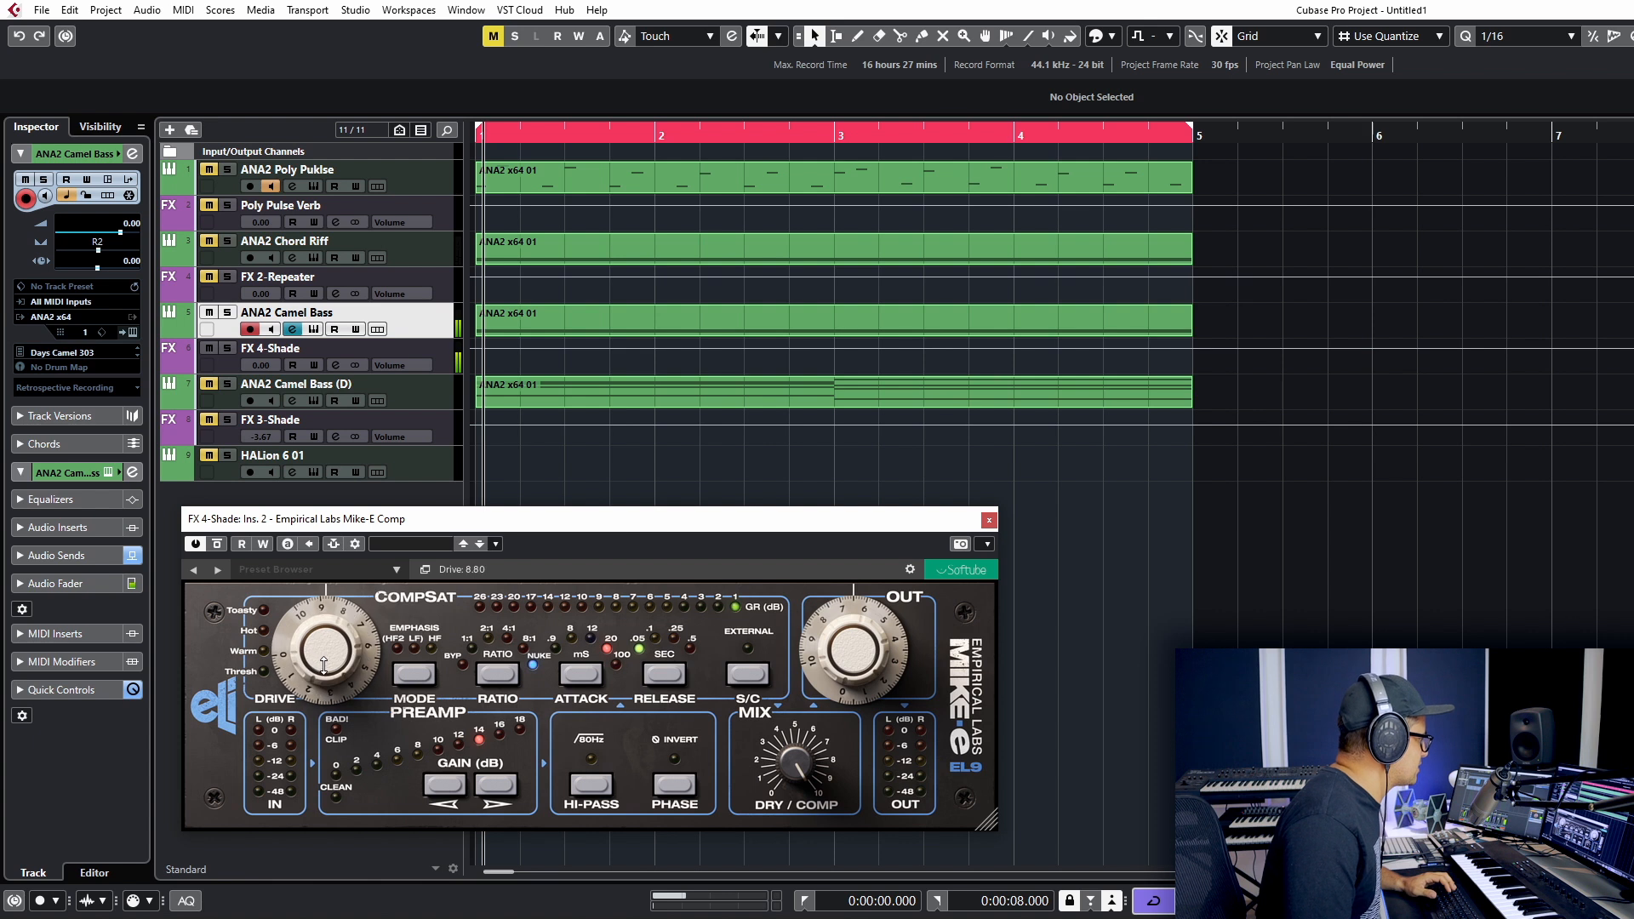
Open the ANA2 Camel Bass channel settings and vary its send level to FX 4-Shade, including -27.2 and -7.52 dB
click(291, 330)
click(292, 329)
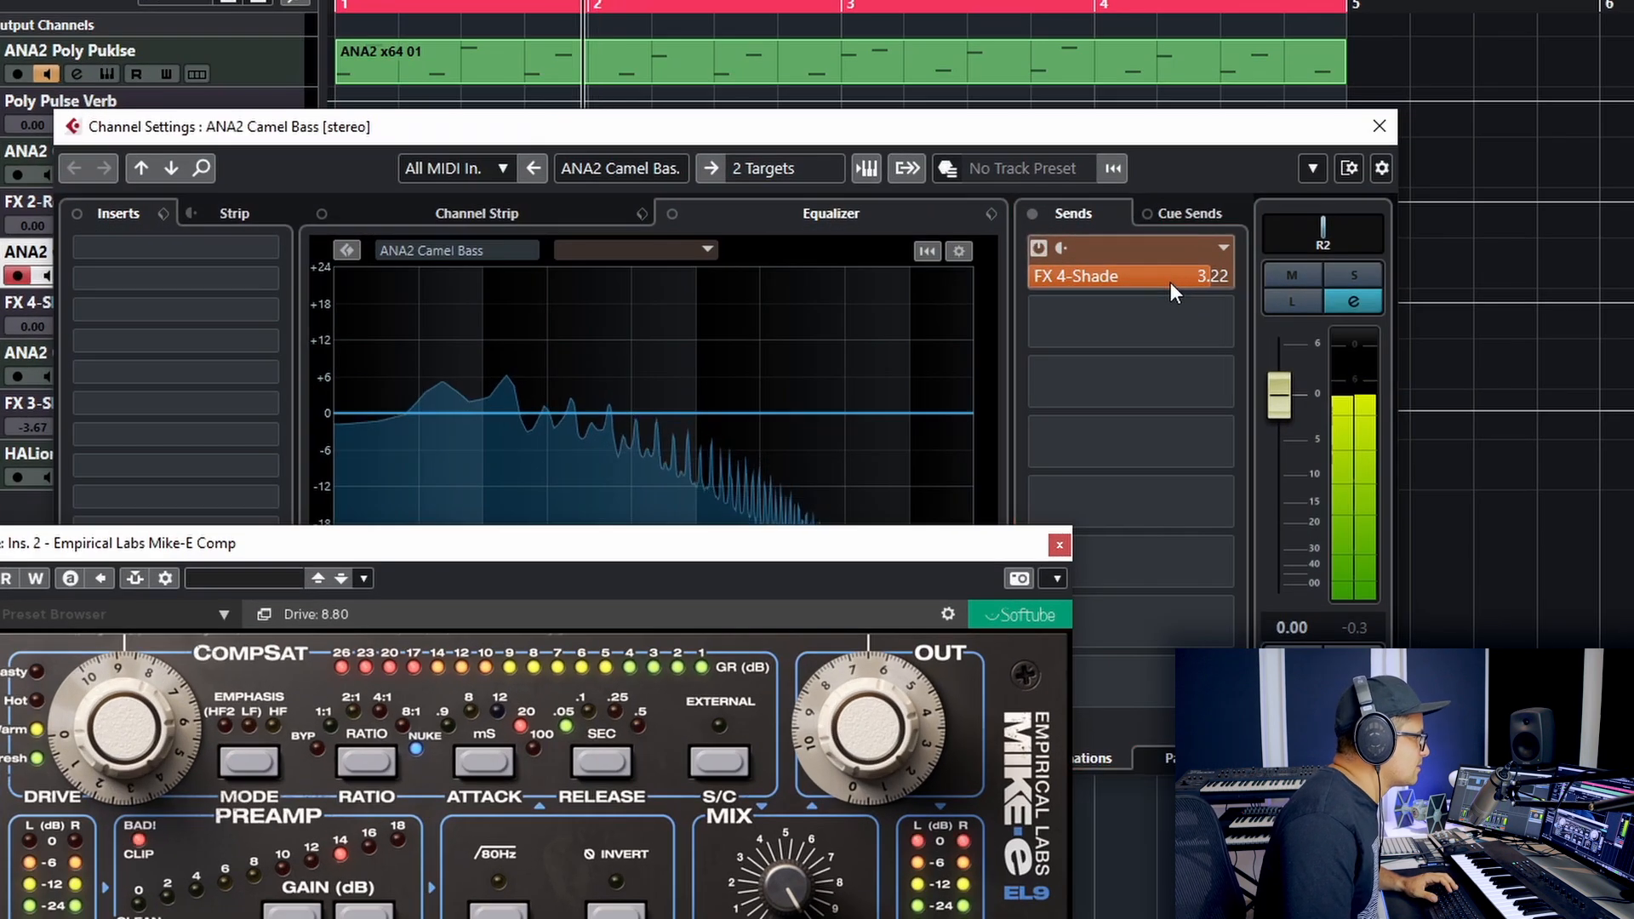
drag(1171, 283, 1032, 284)
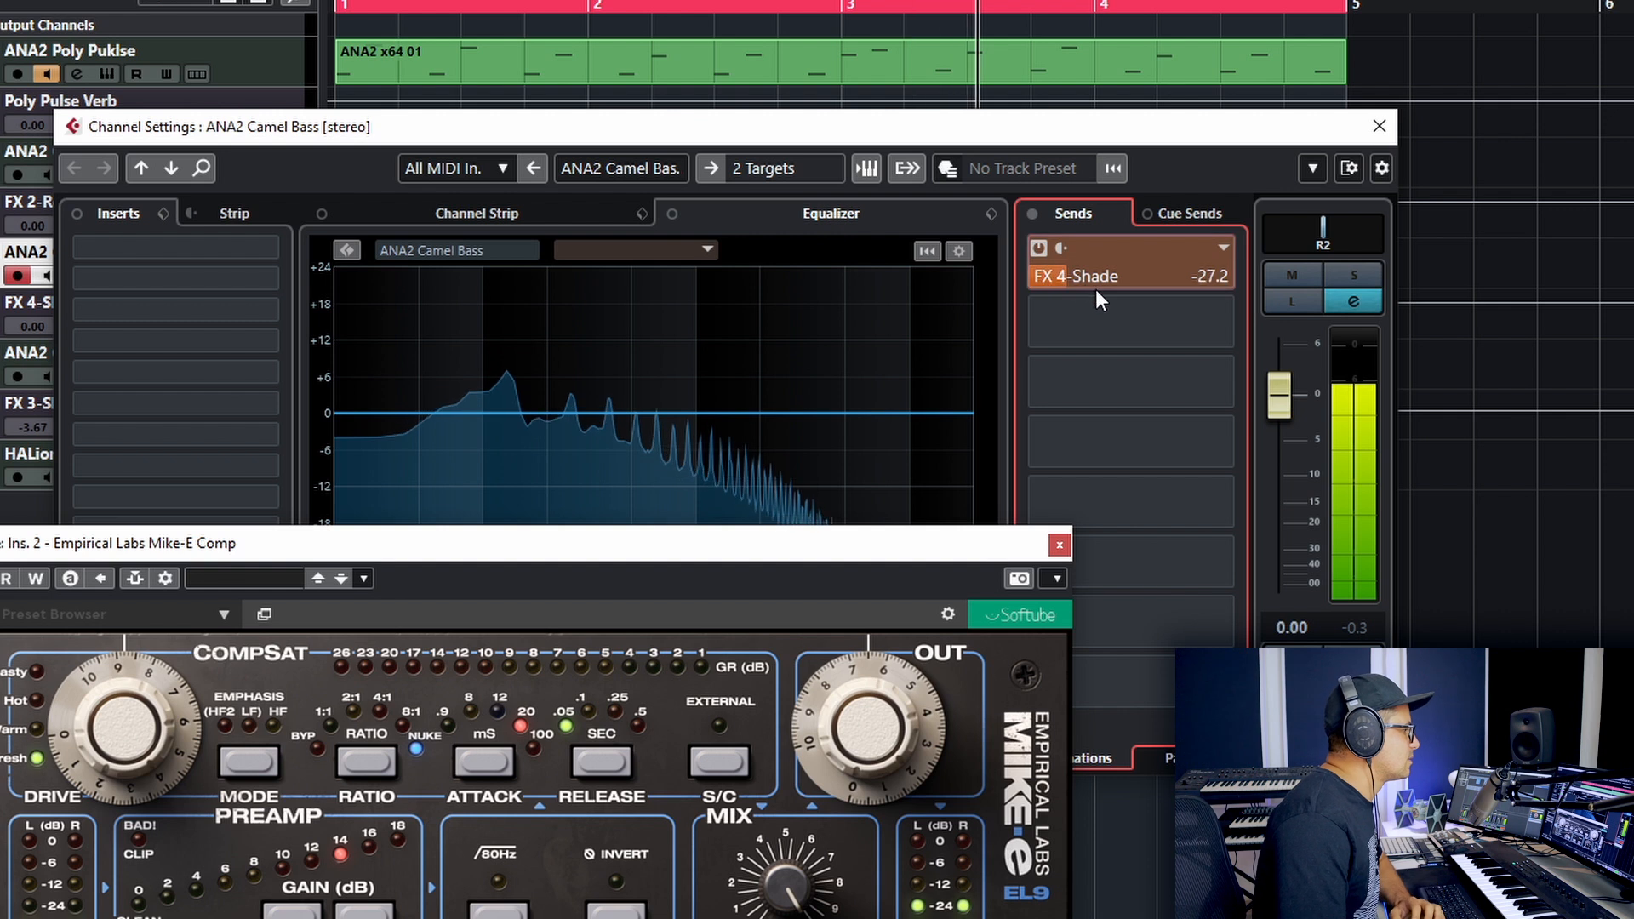
drag(1095, 289, 1176, 304)
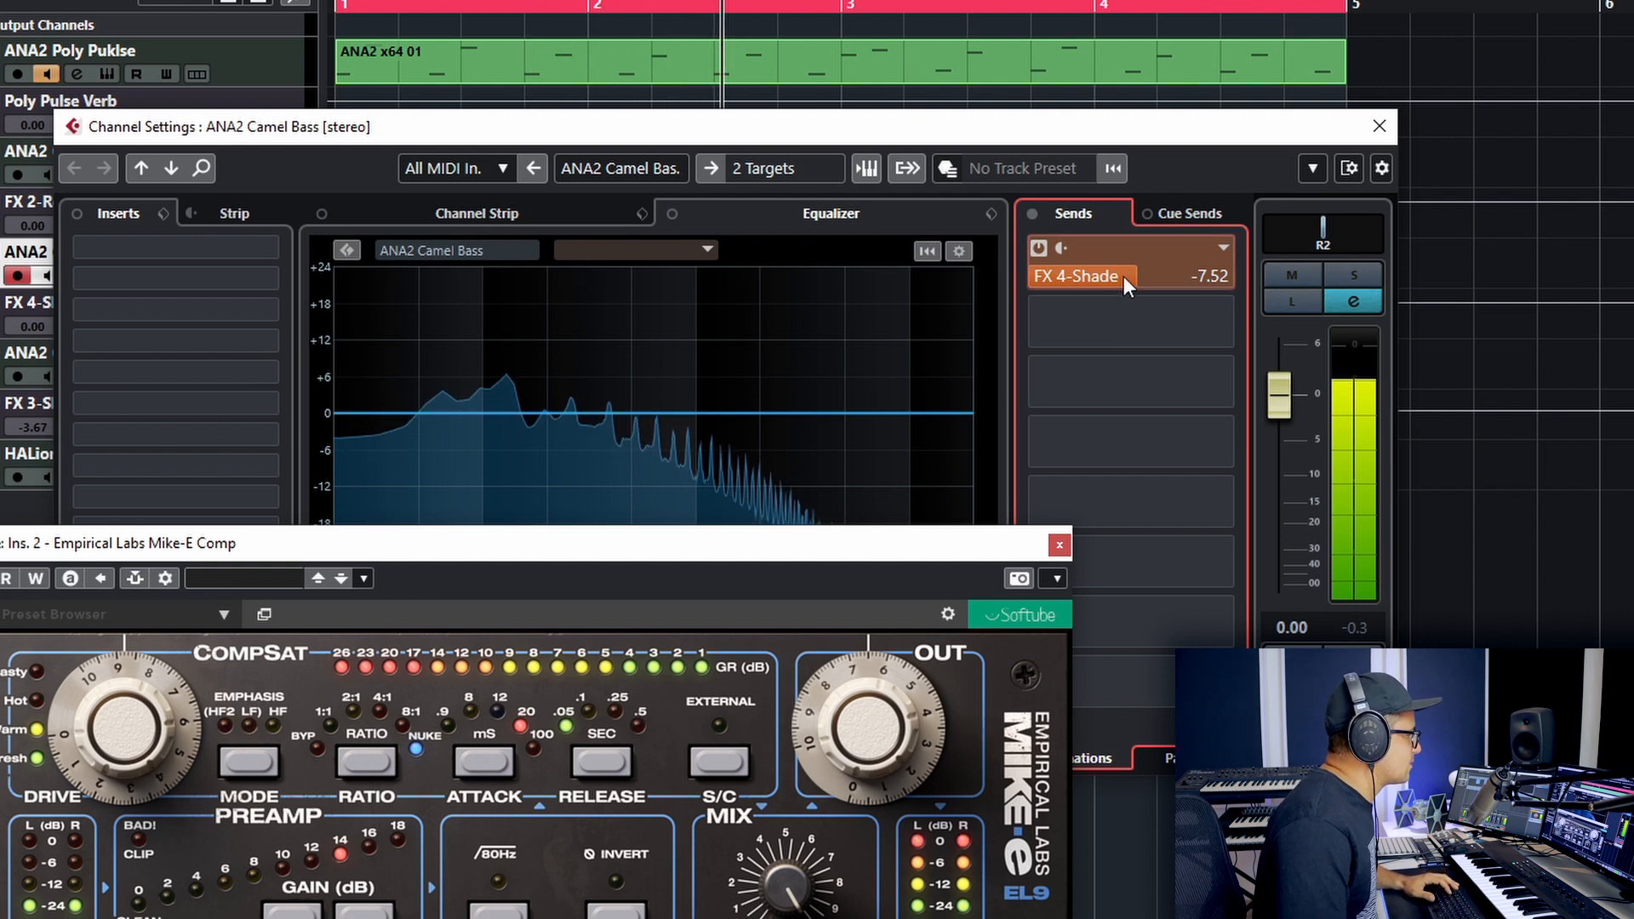
drag(1077, 283, 1060, 283)
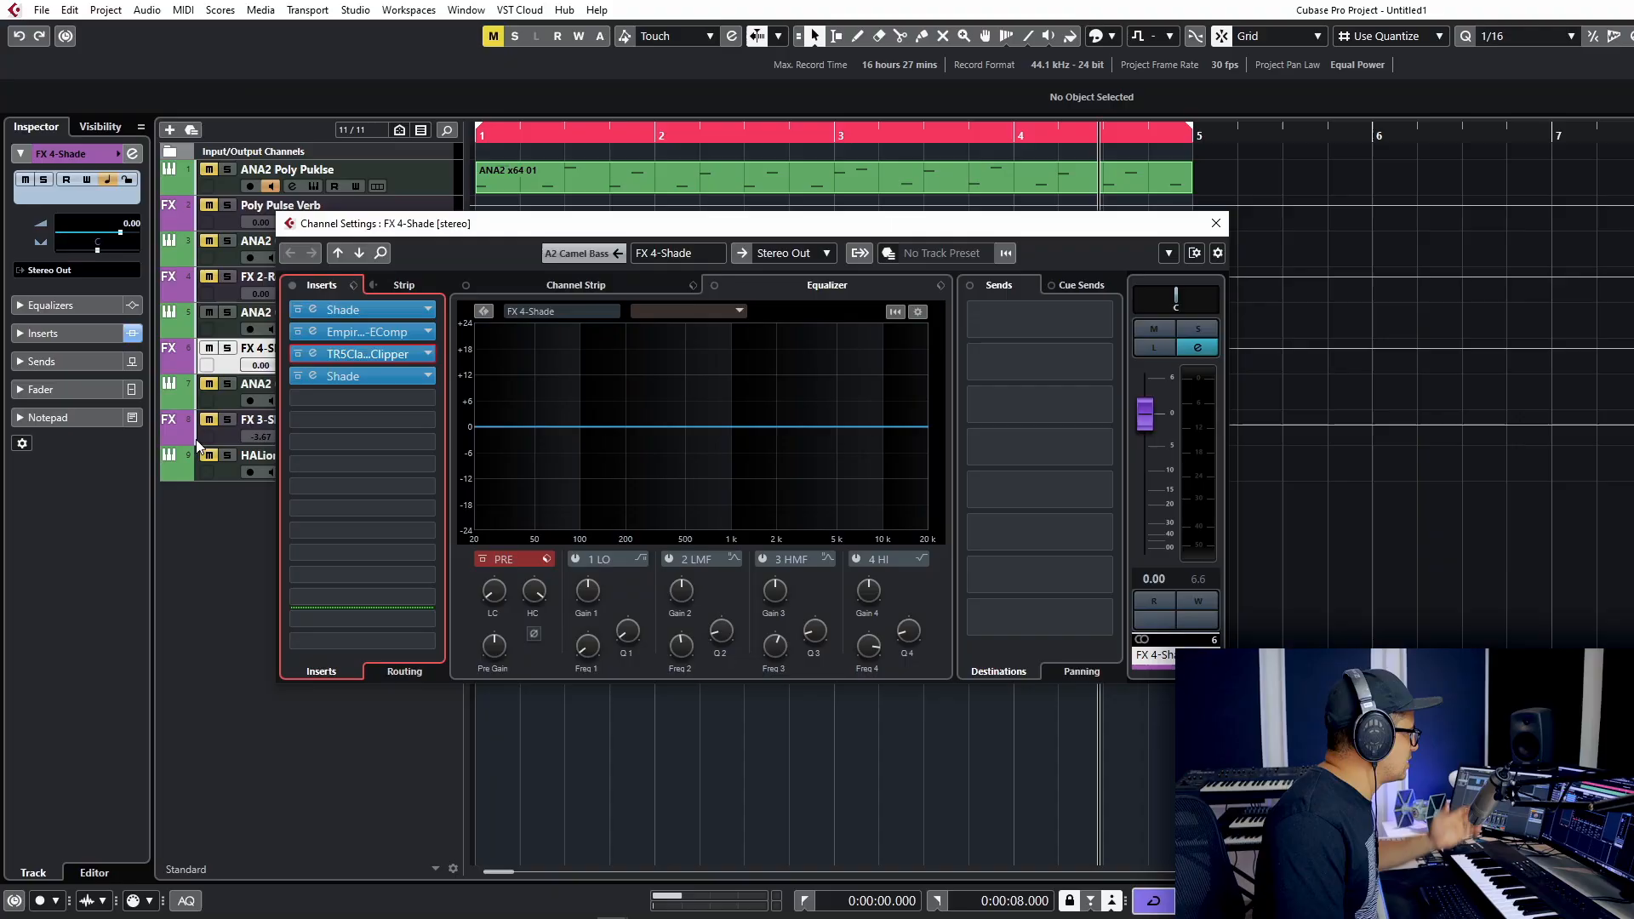
Add a stereo FX channel with Shade to the HALion 6 01 track, routed to Stereo Out and outside any folder
drag(196, 439, 337, 406)
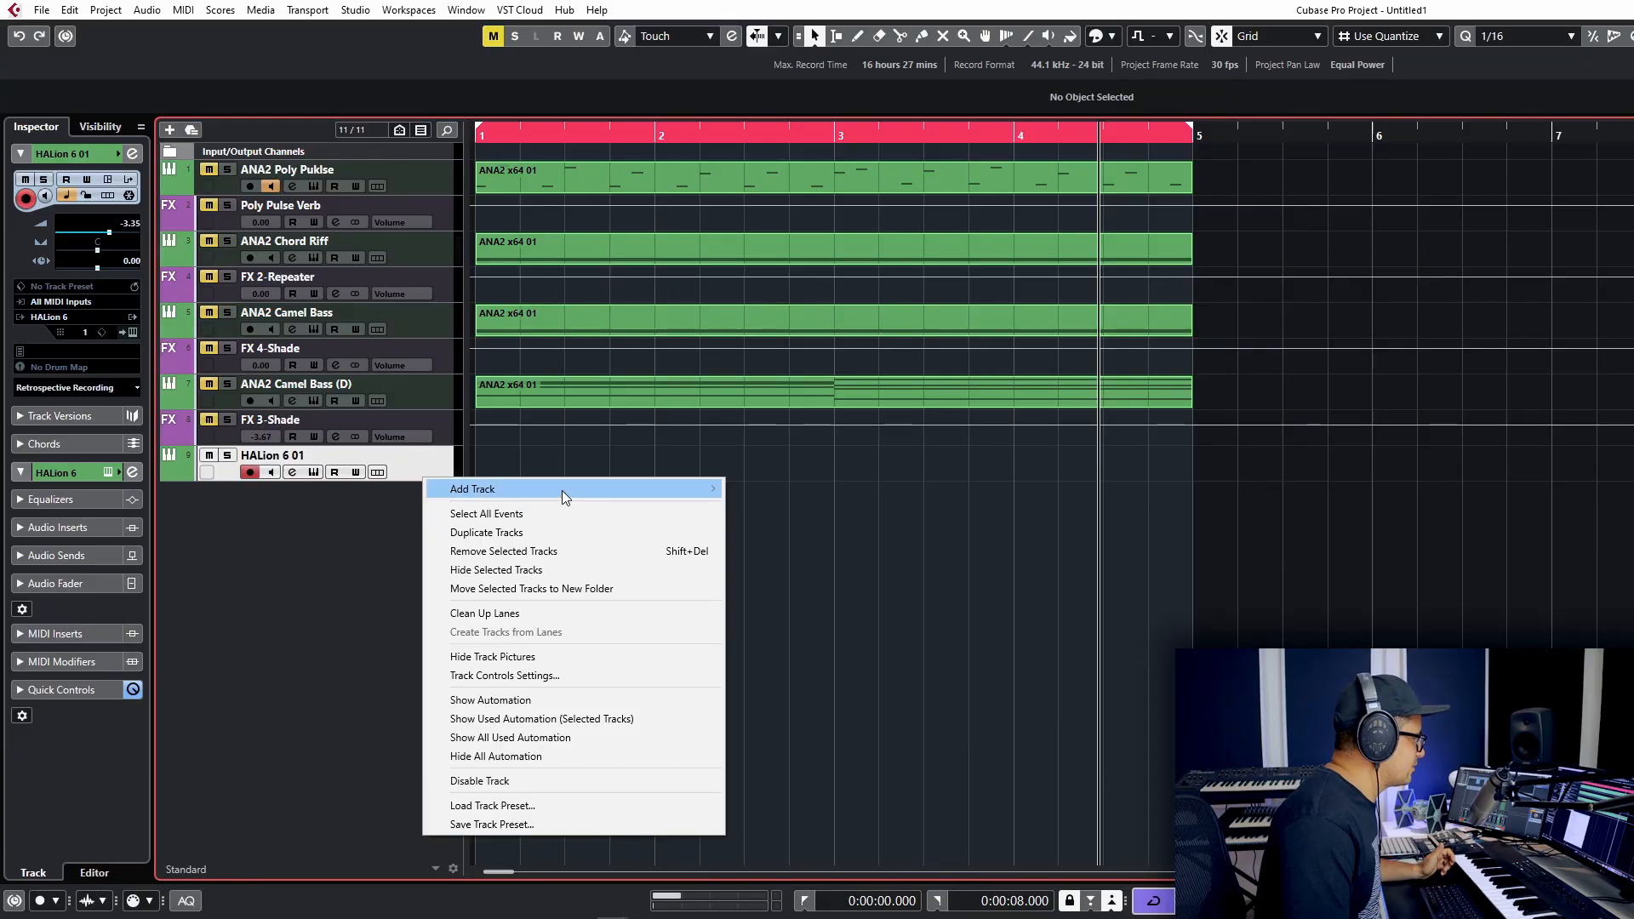
mouse_move(576, 489)
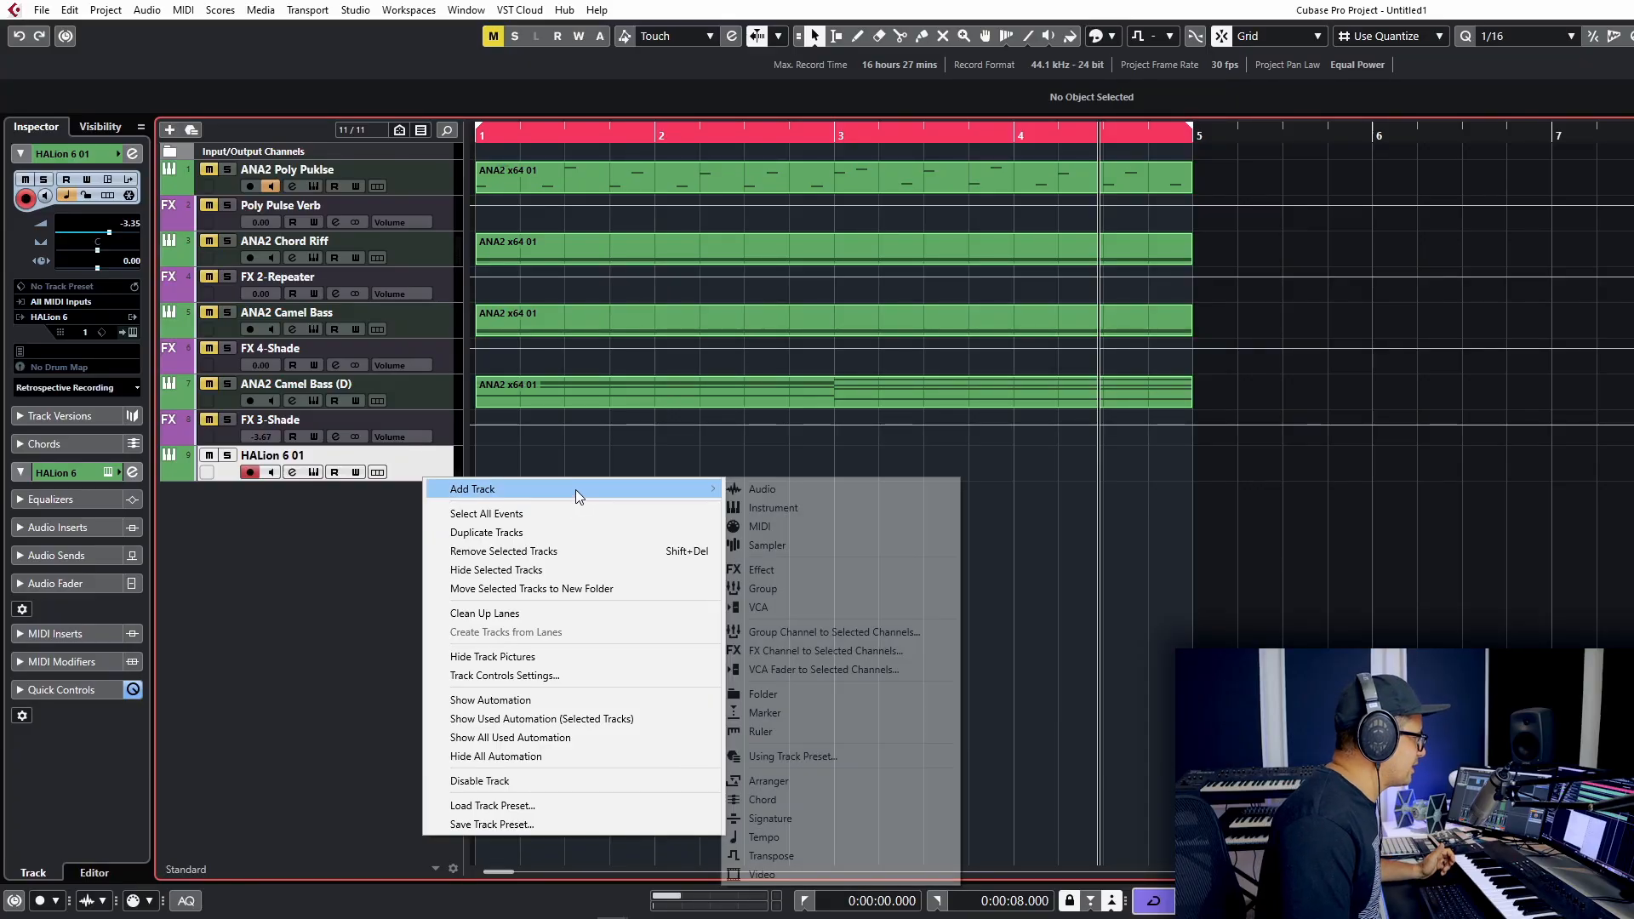
click(819, 655)
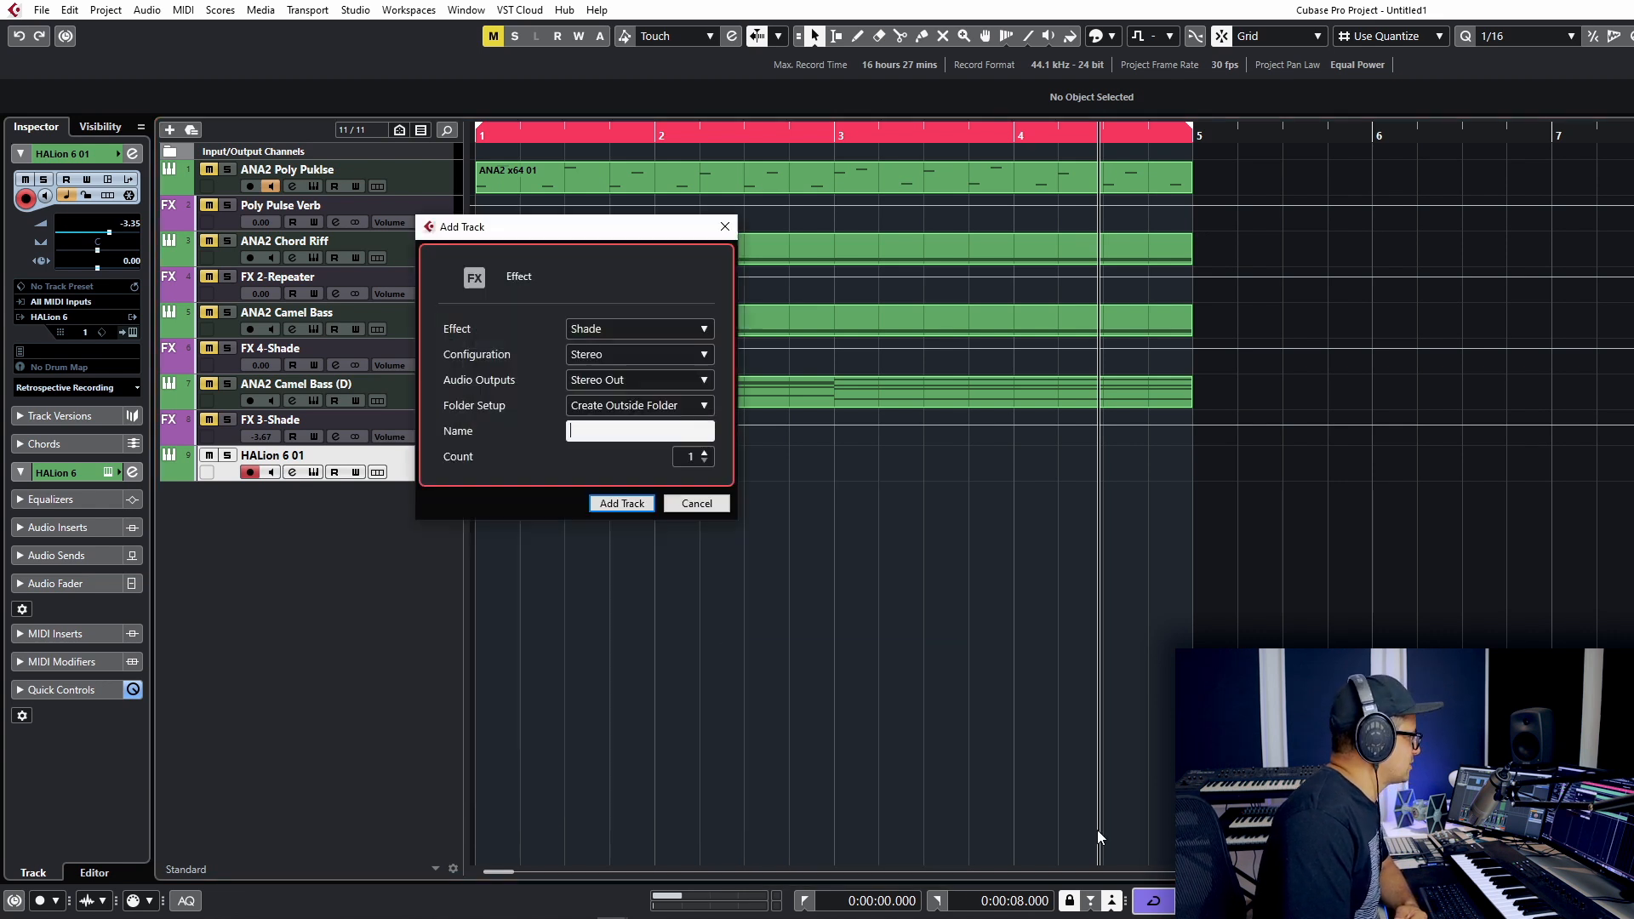
click(619, 329)
click(619, 325)
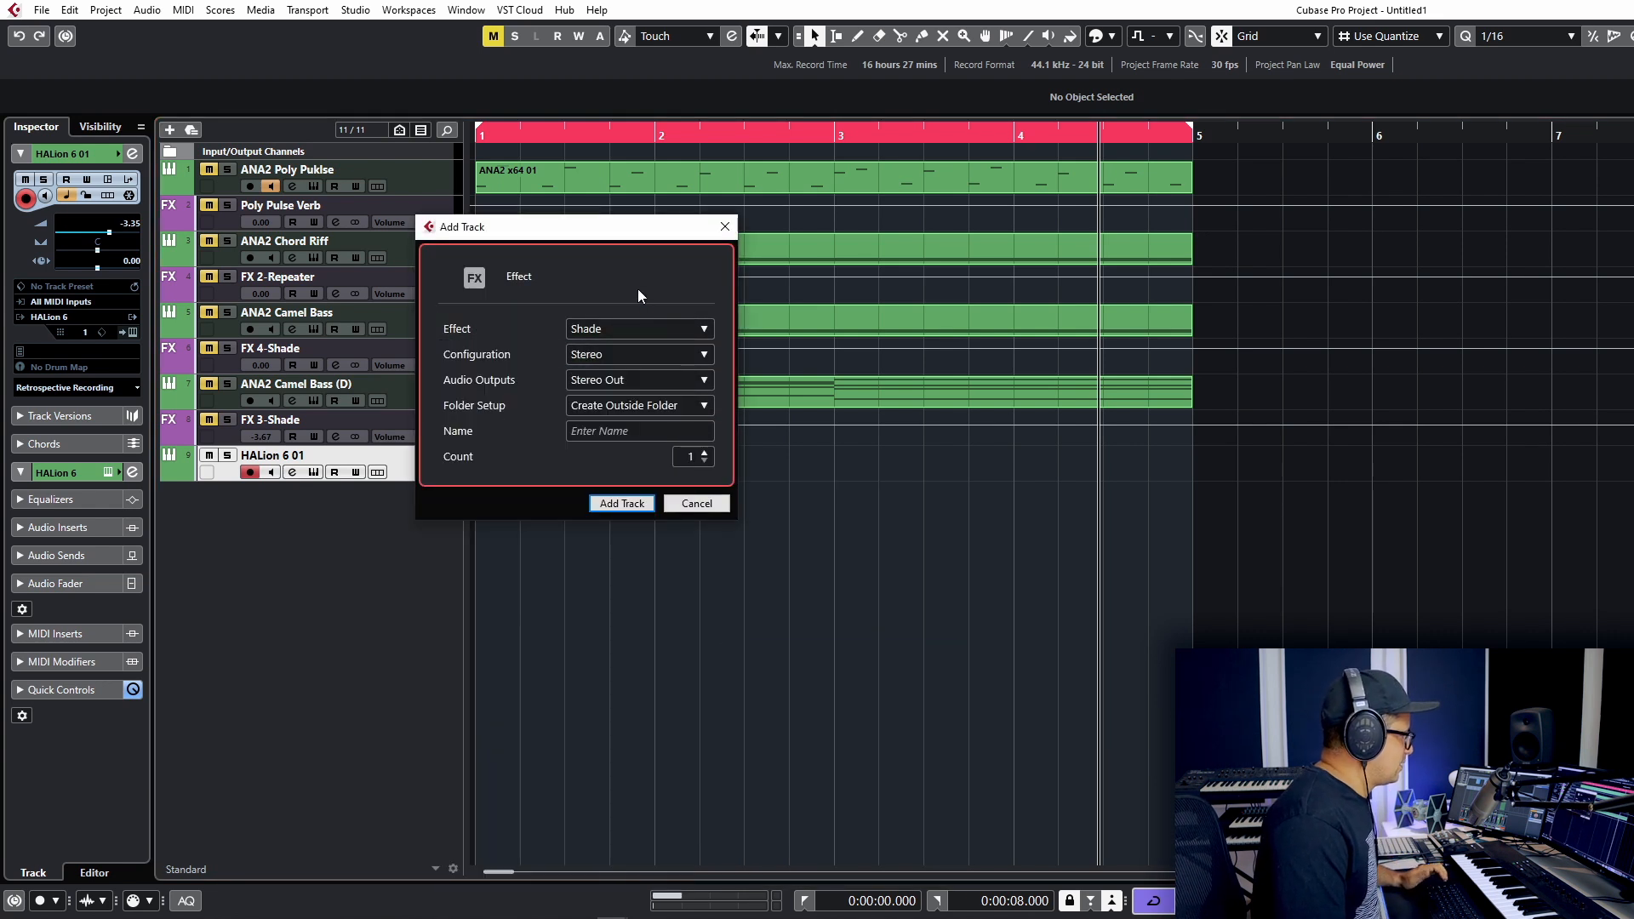
click(640, 502)
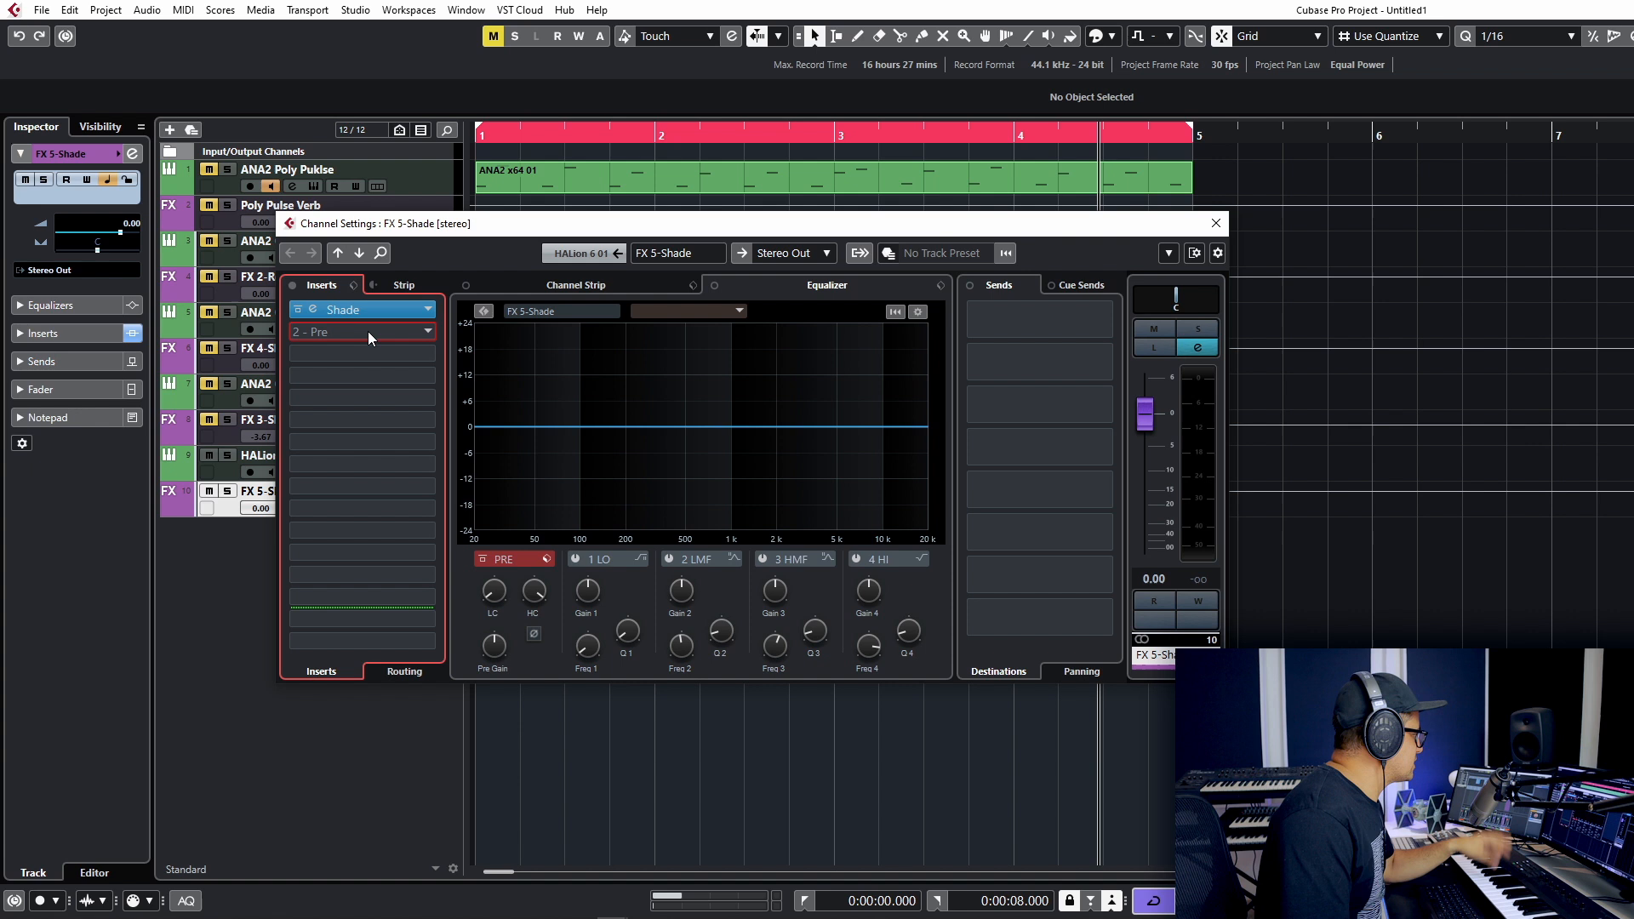
Load VPS Pitch Shifter into the second insert slot of FX 5-Shade
click(368, 332)
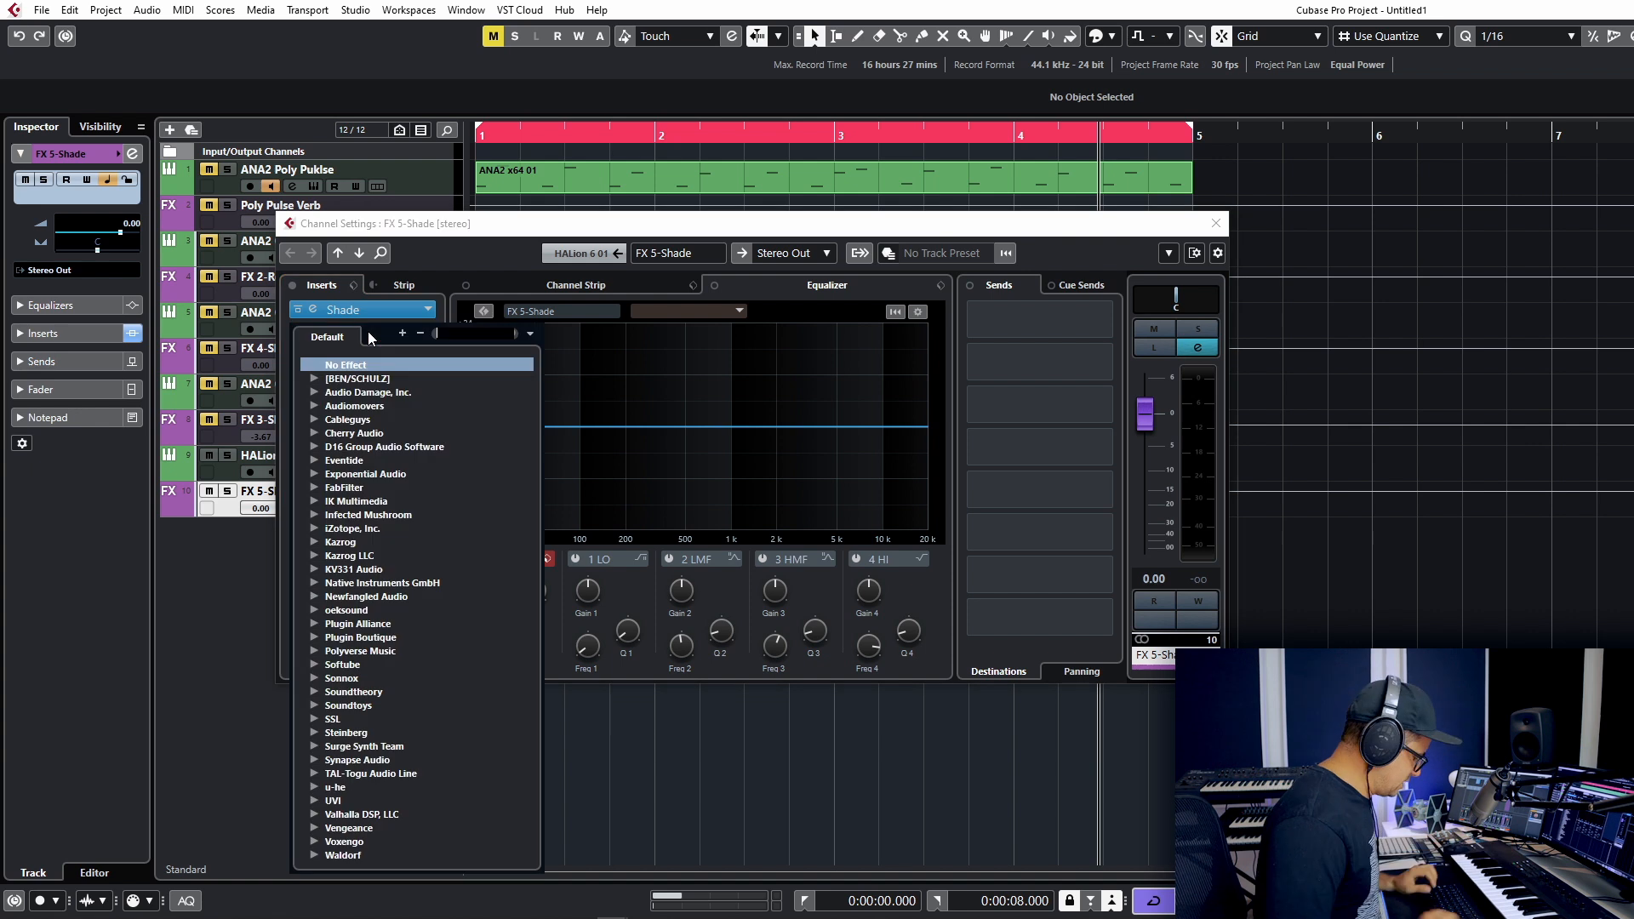
text(vps)
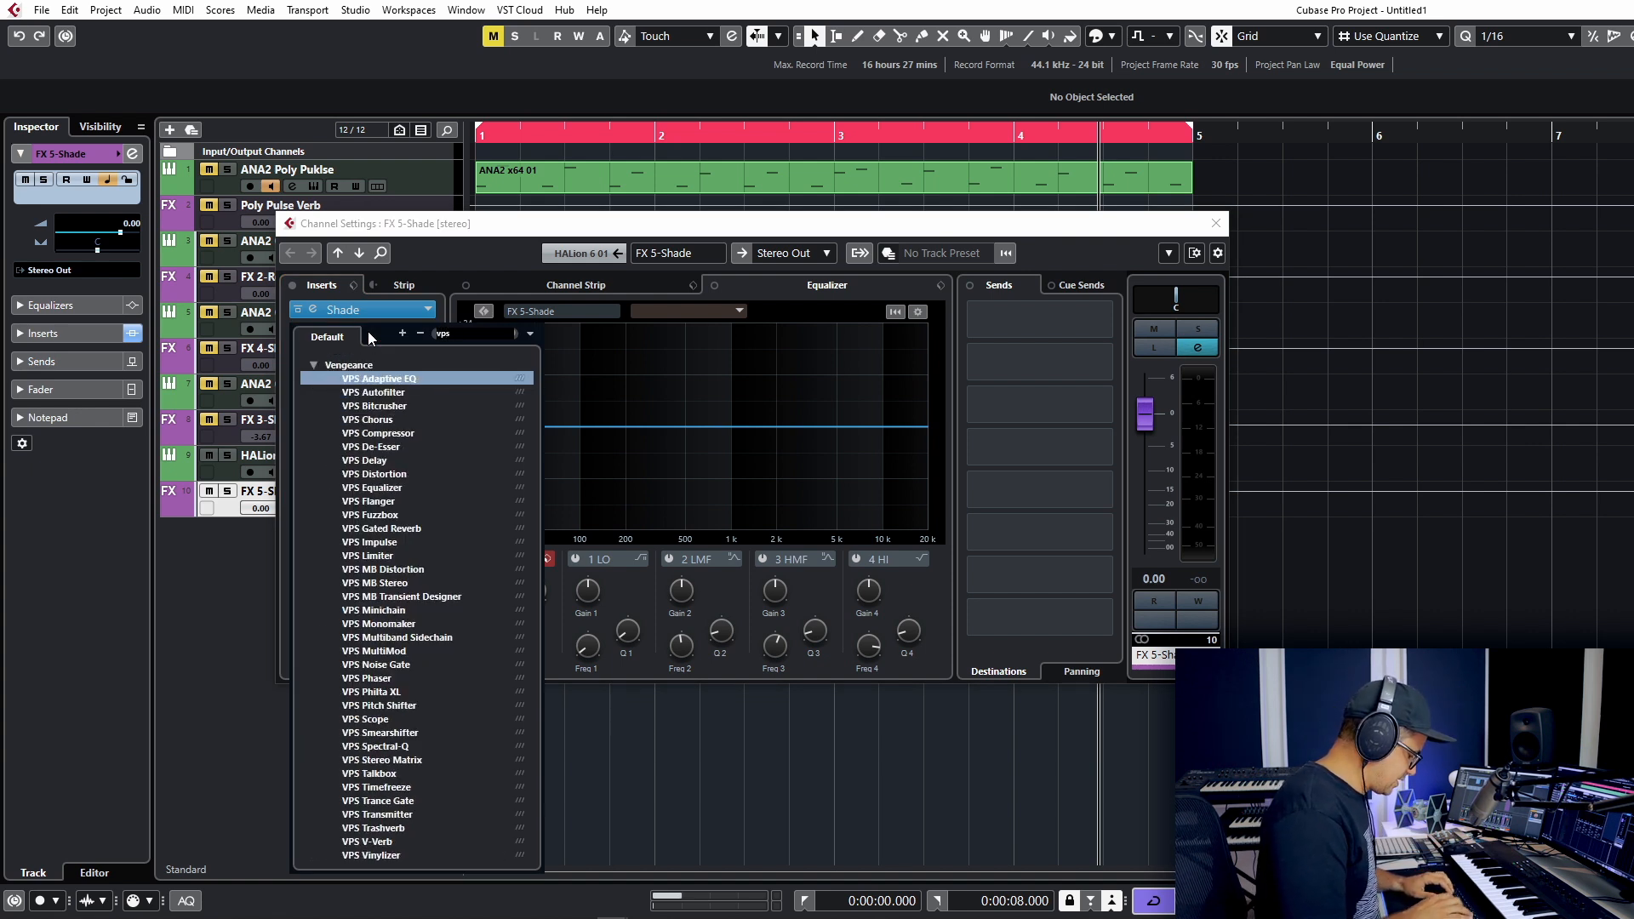
text( pit)
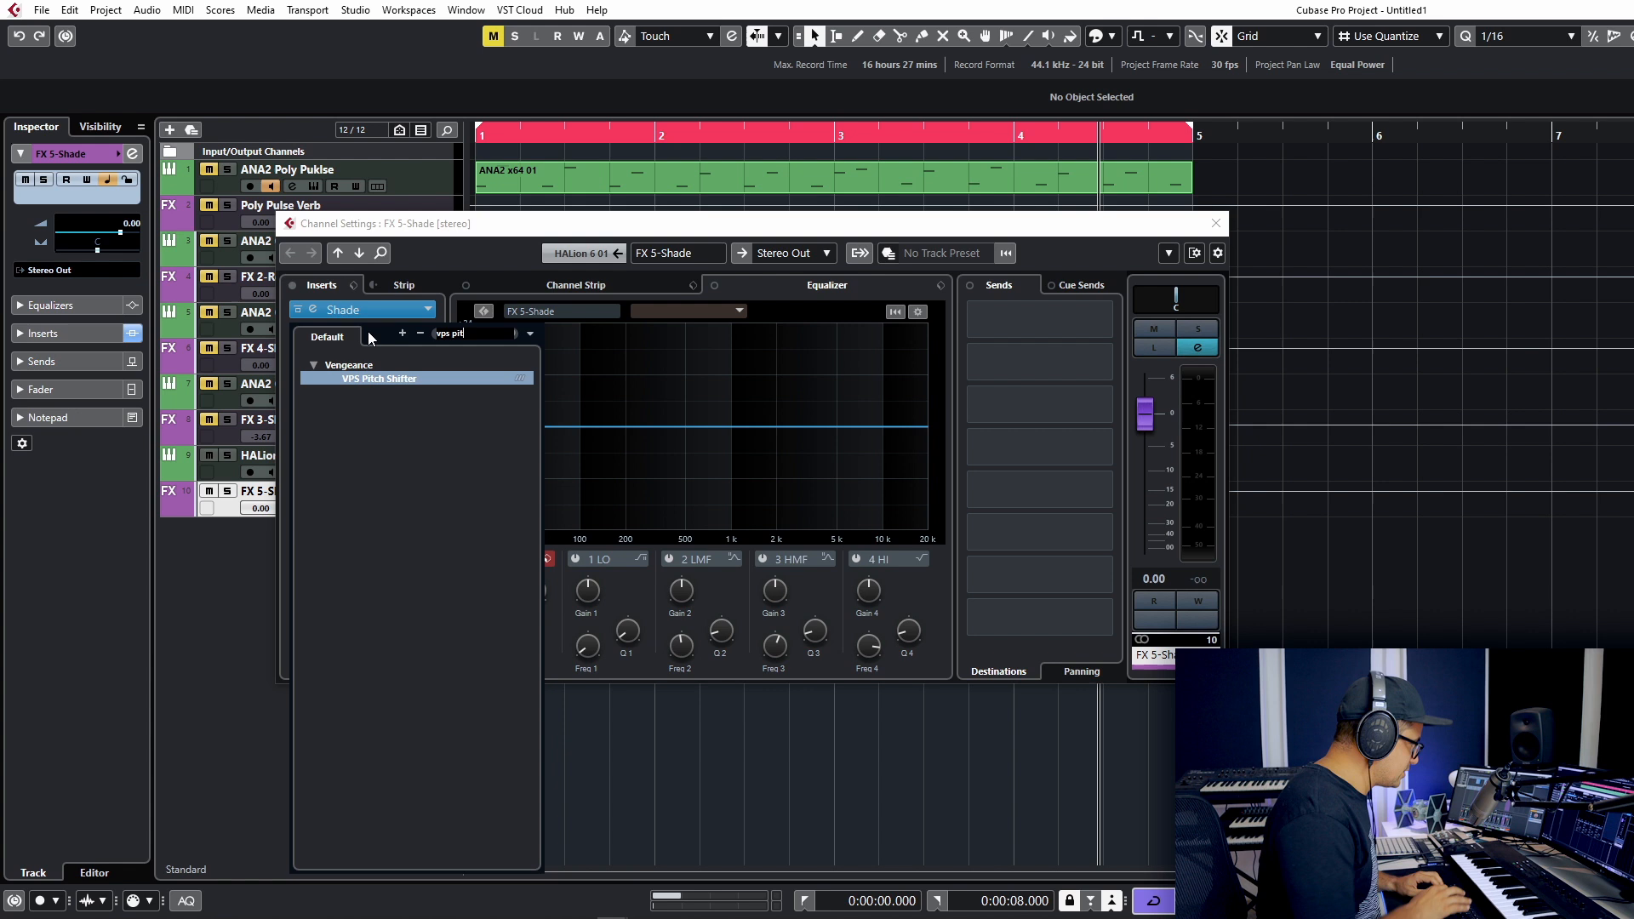
click(382, 376)
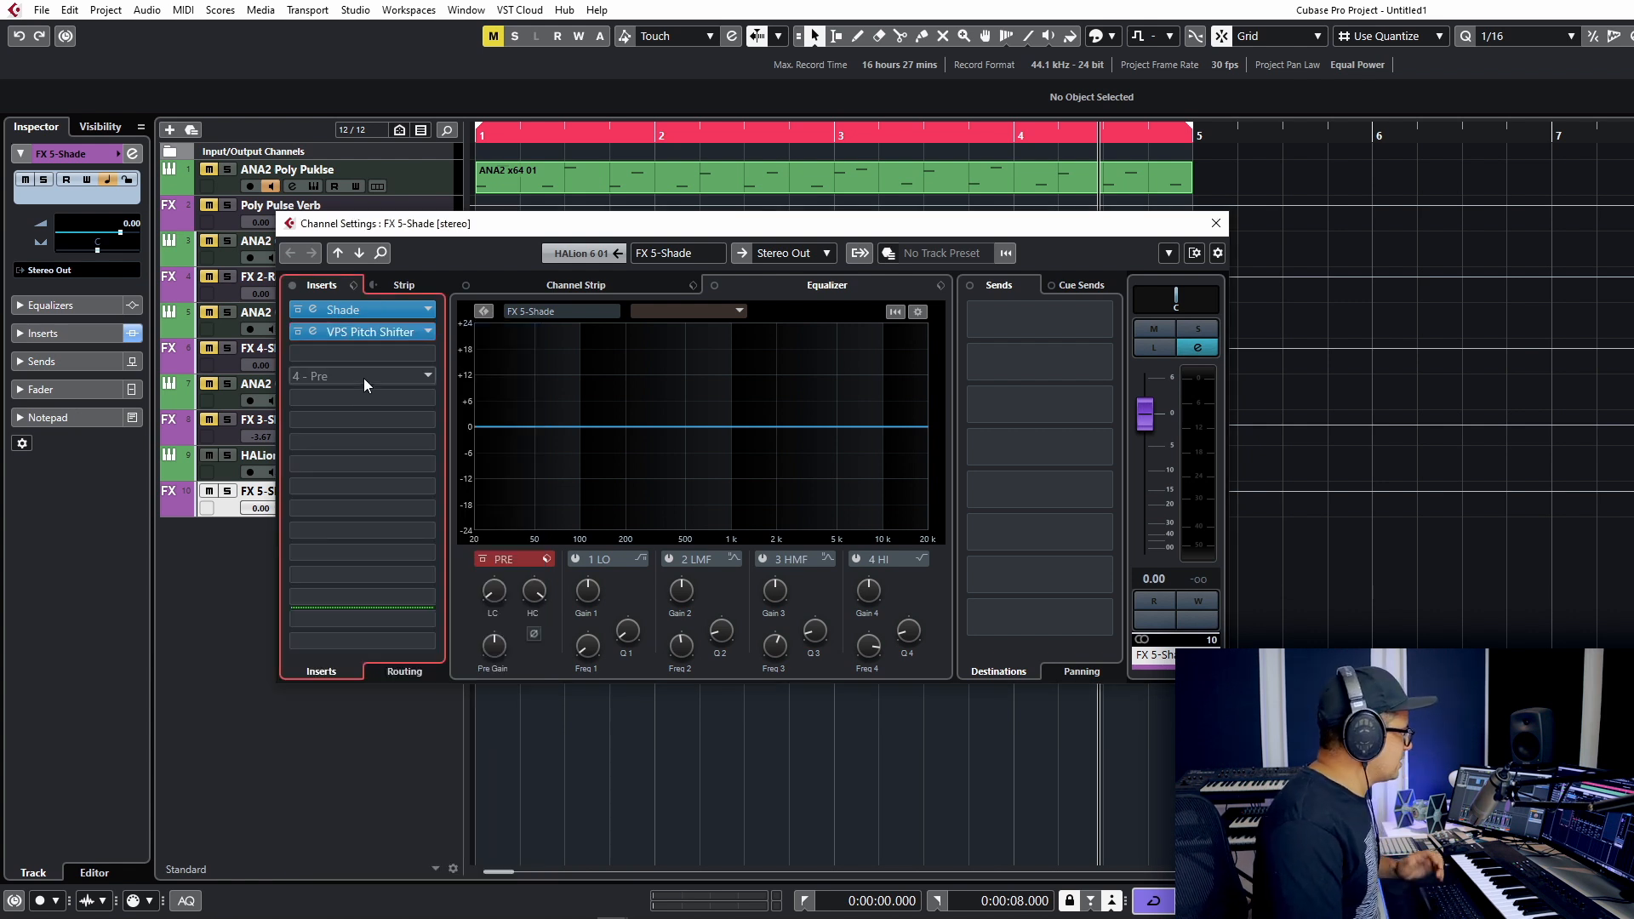
Open VPS Pitch Shifter, enable stepped transposition, and set Transpose to +12 and Grain Size to 98.1 ms
click(314, 329)
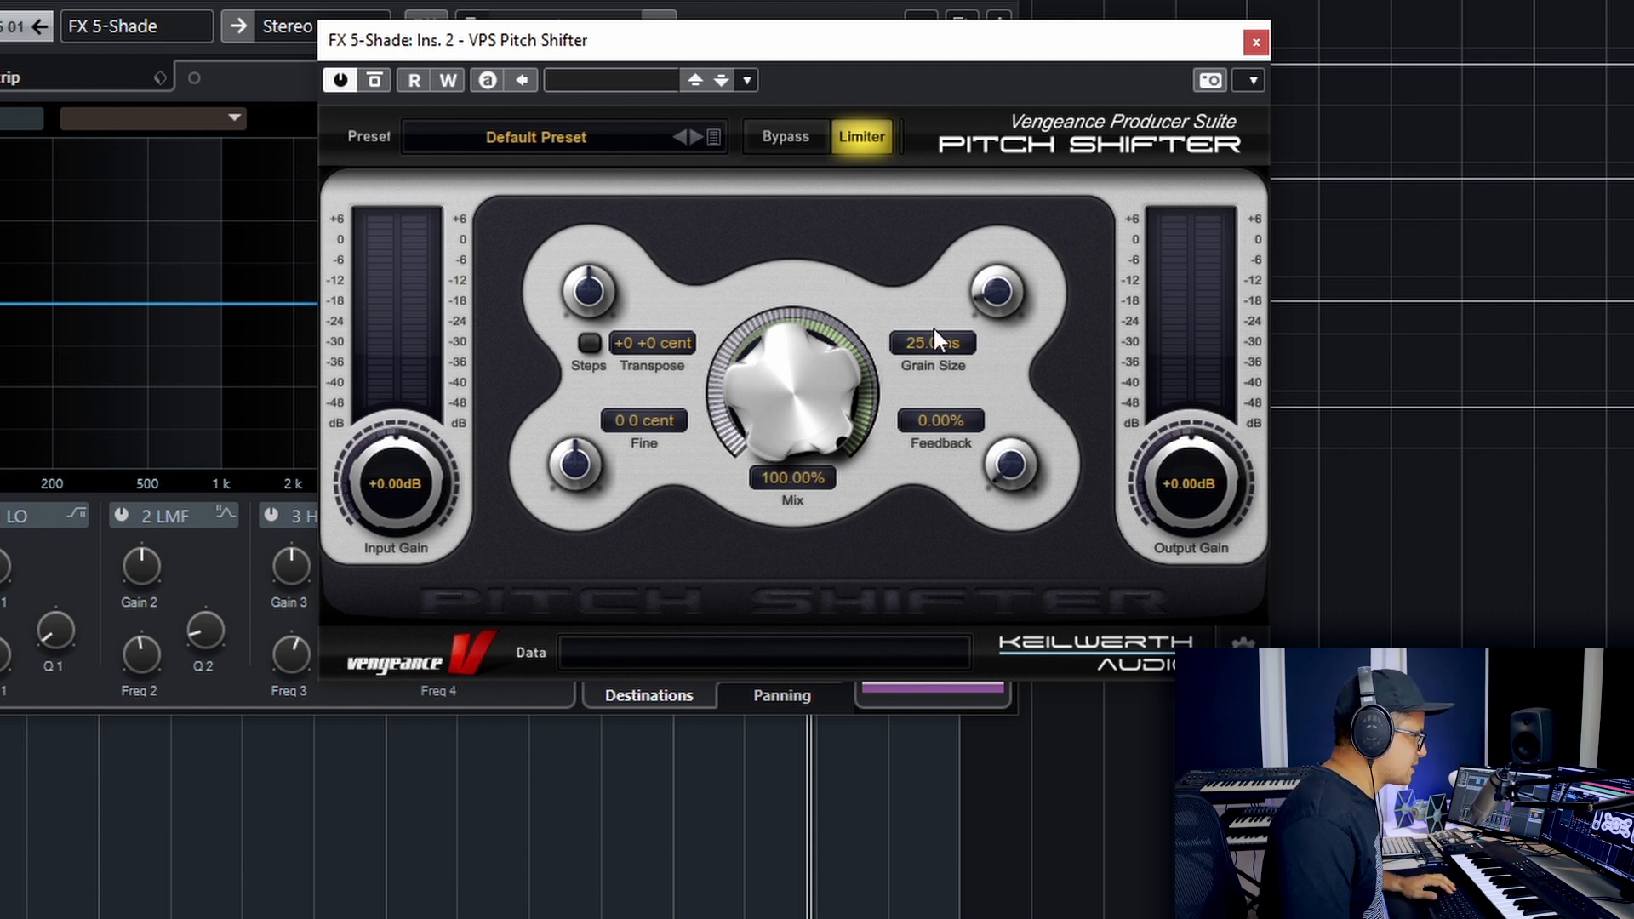
mouse_move(599, 304)
mouse_down()
mouse_move(603, 259)
mouse_move(600, 281)
mouse_up()
double_click(641, 343)
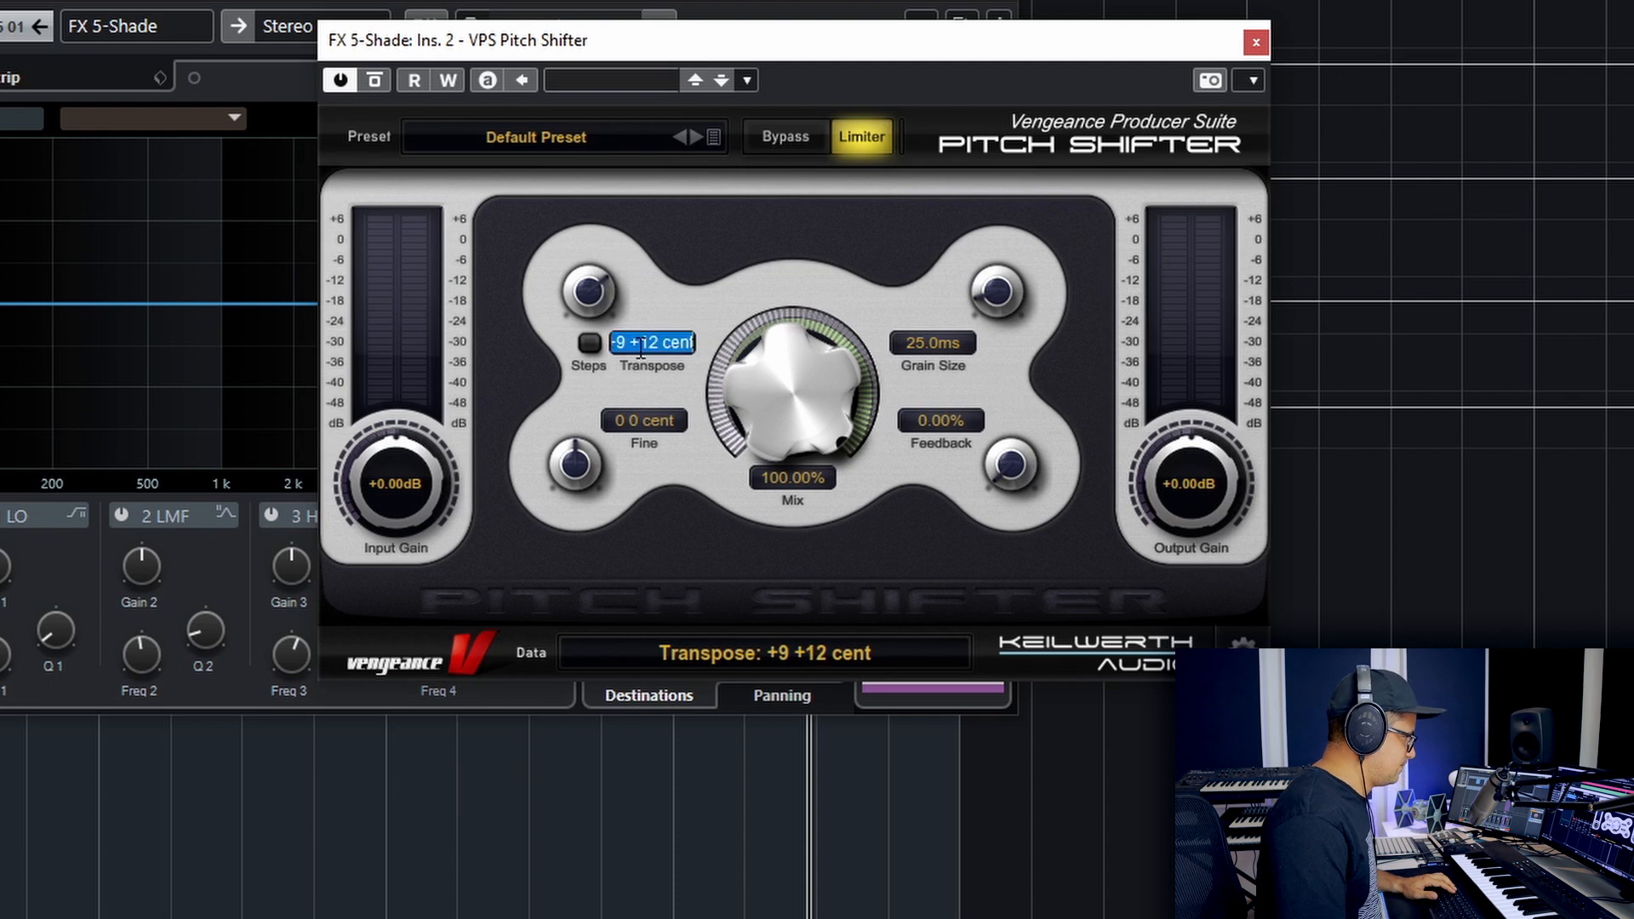
click(589, 343)
drag(584, 294, 593, 265)
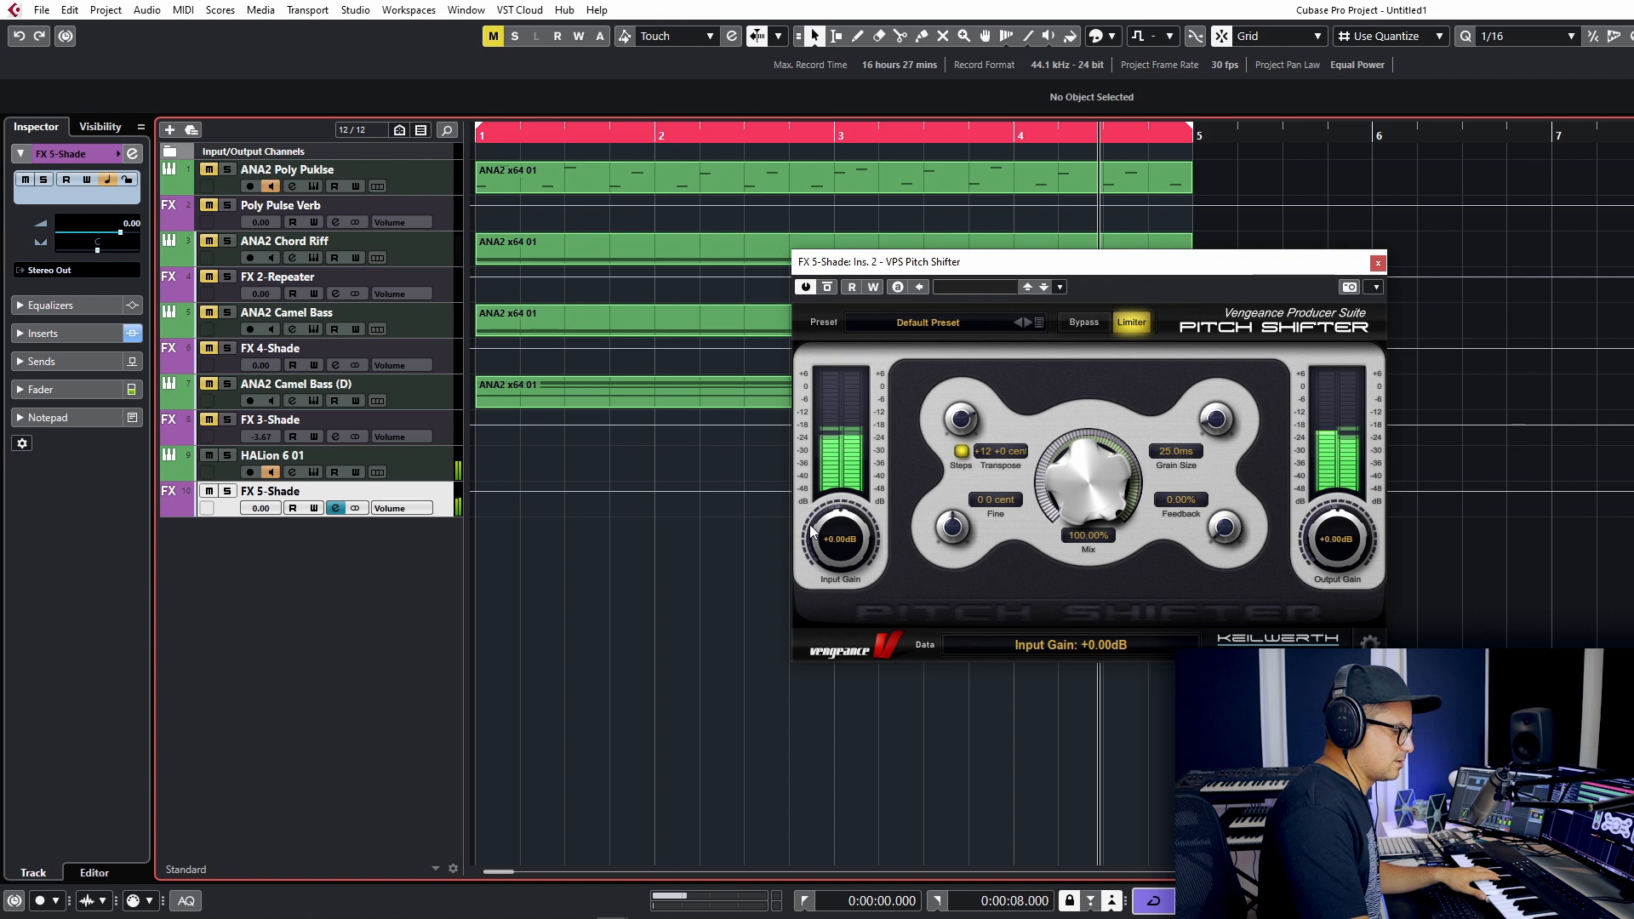
drag(1217, 418, 1238, 343)
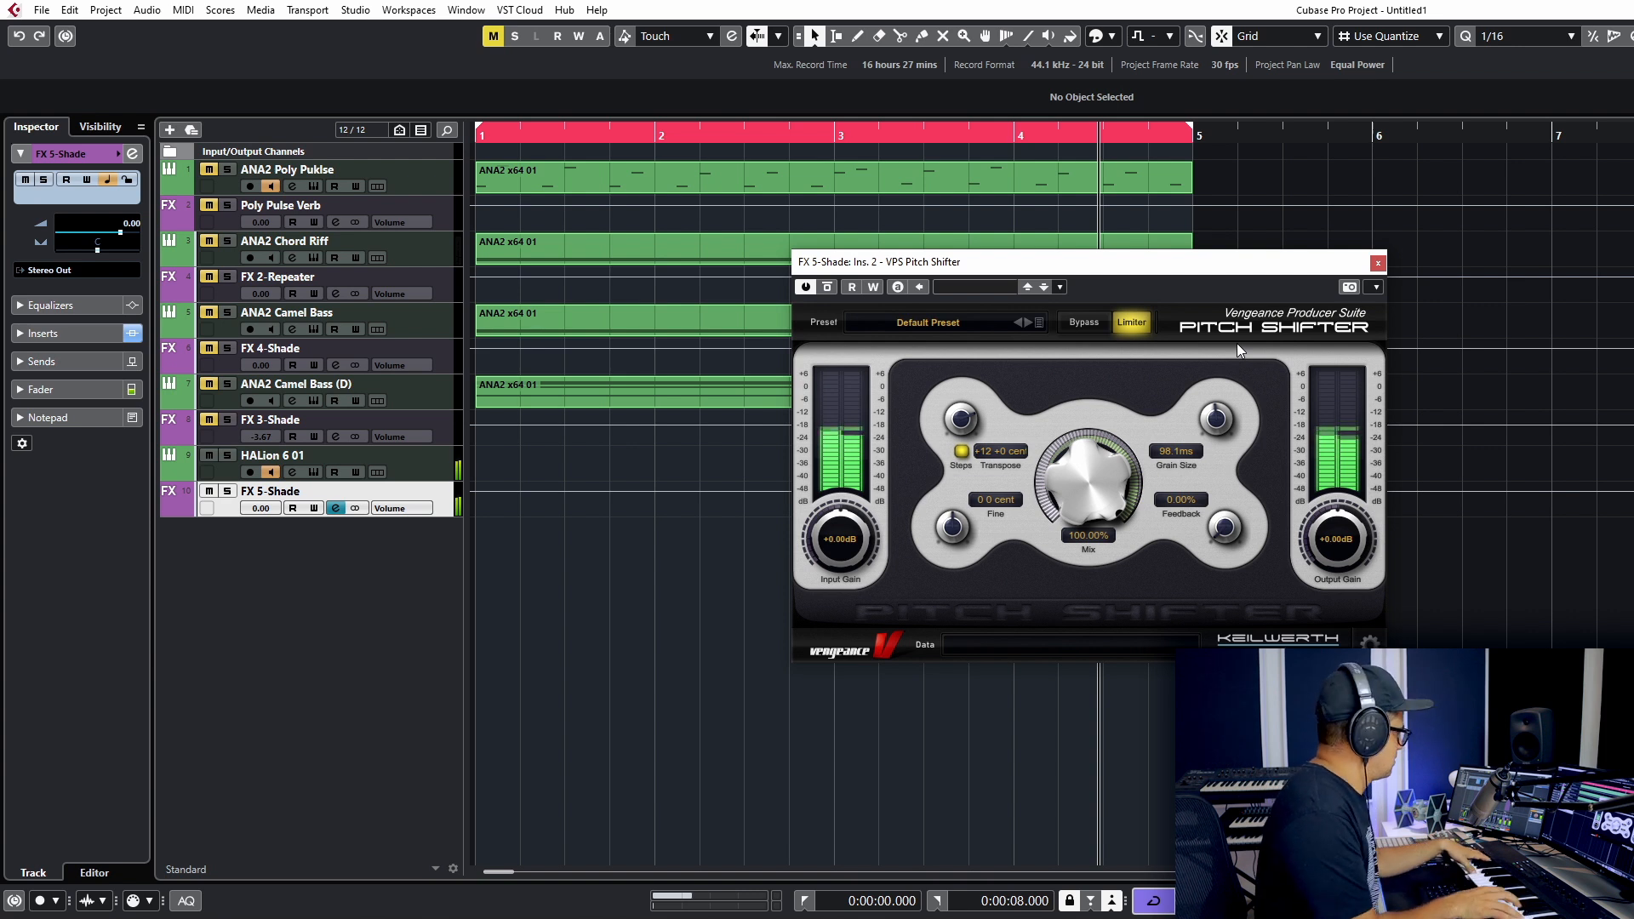
Load the Polyverse Comet reverb into the fourth insert slot of FX 5-Shade
click(338, 508)
click(361, 345)
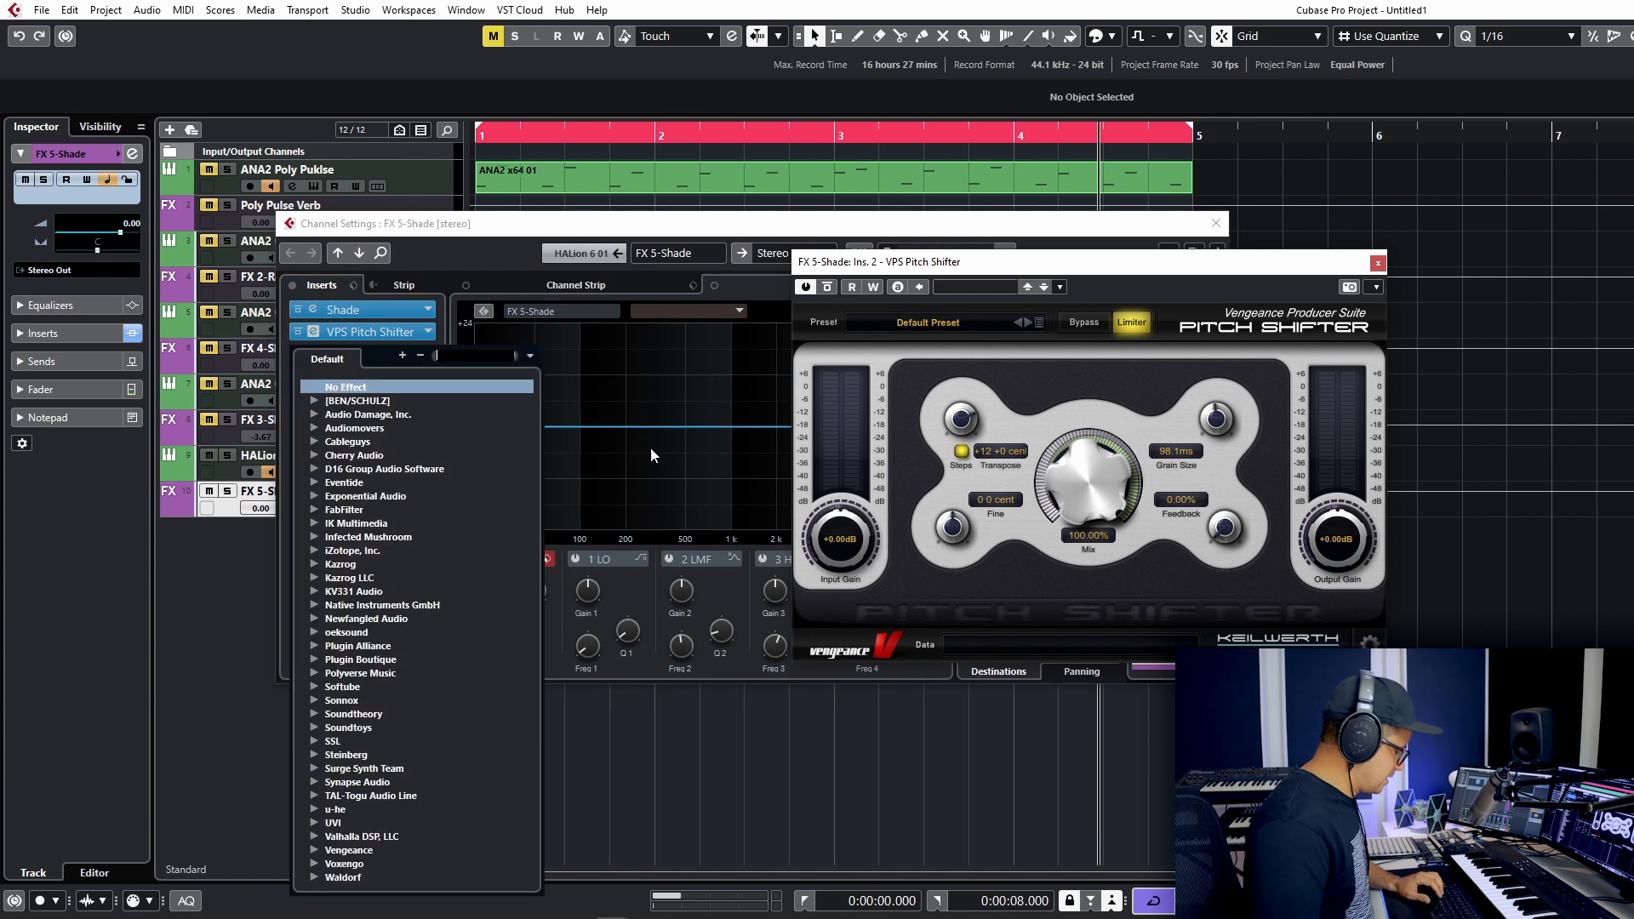
text(comet)
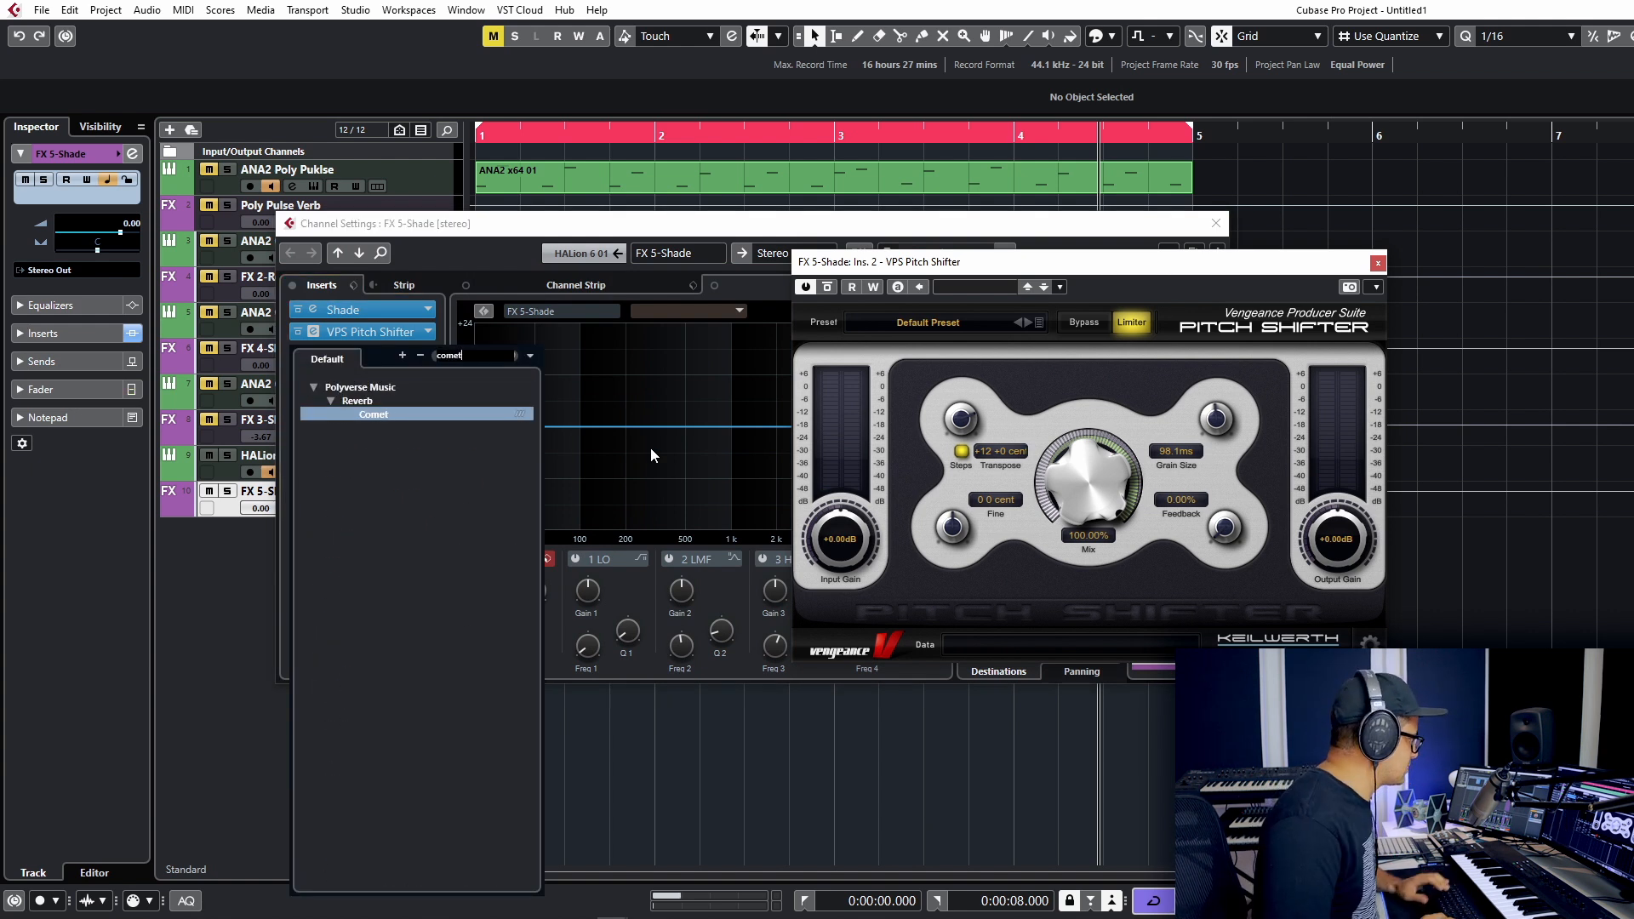
key(Return)
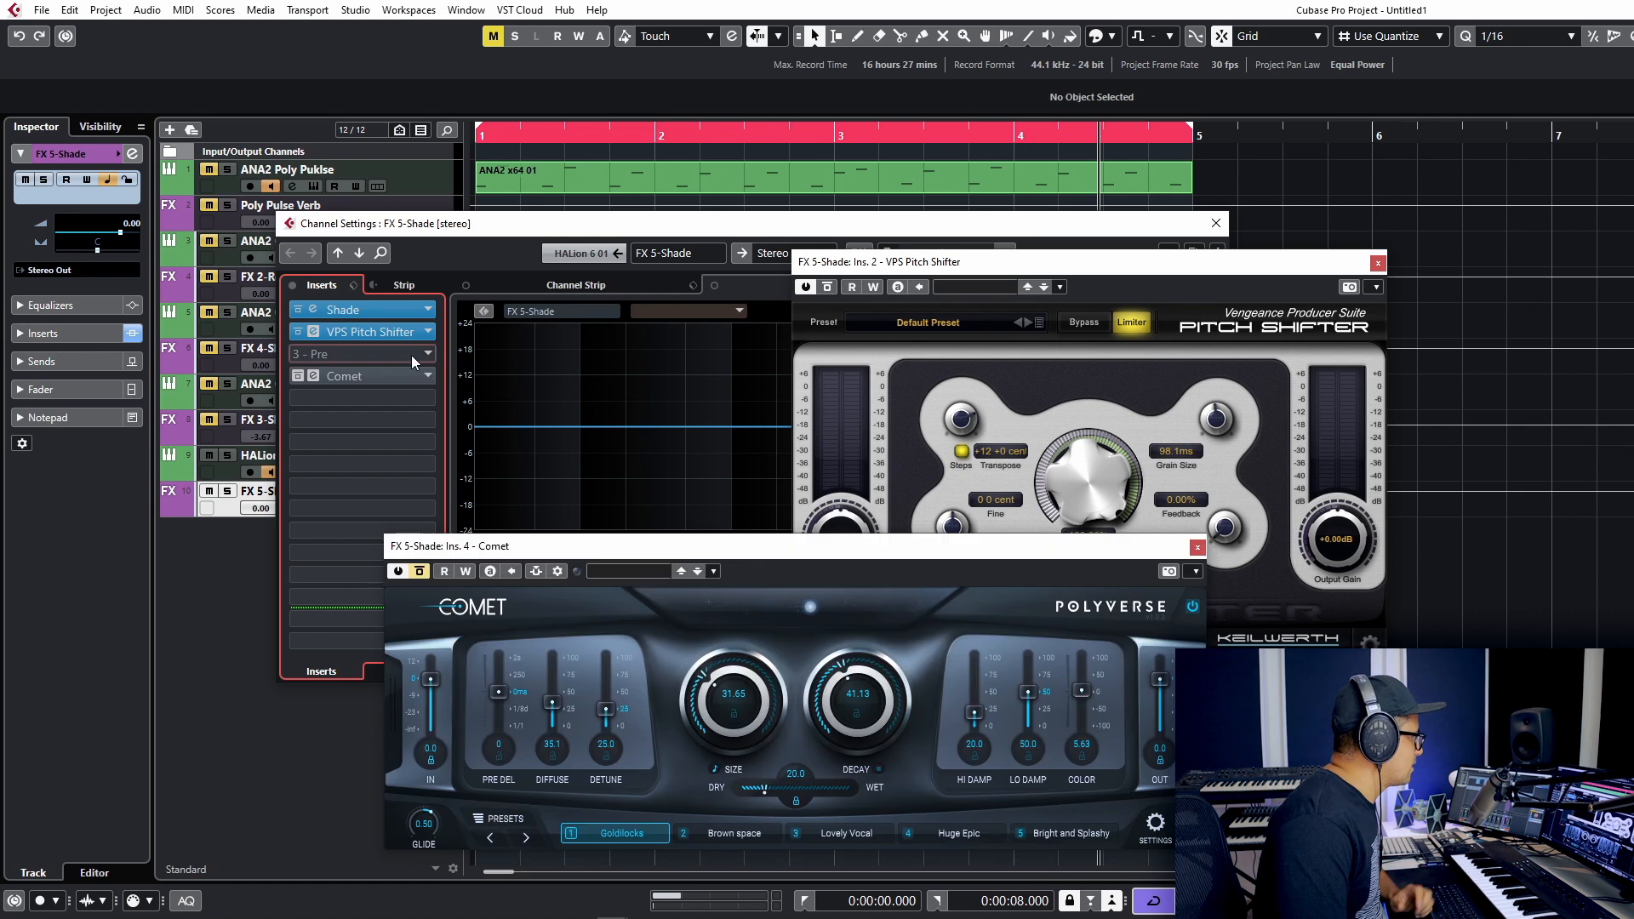
Load the Replika XT delay into the third insert slot, between VPS Pitch Shifter and Comet
click(423, 356)
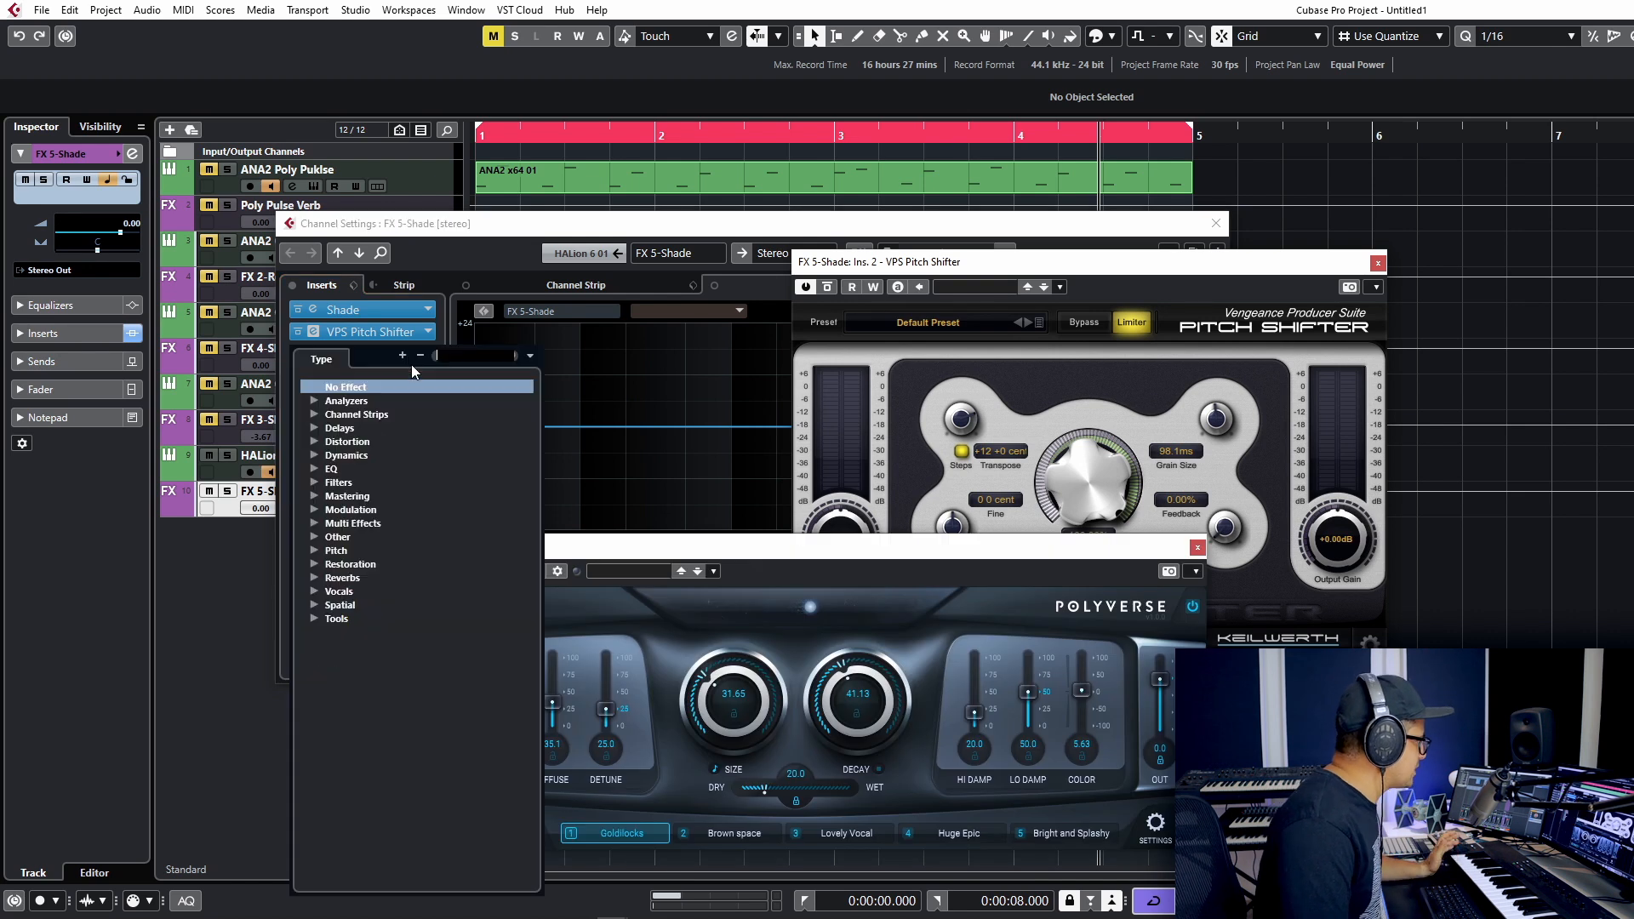
click(317, 427)
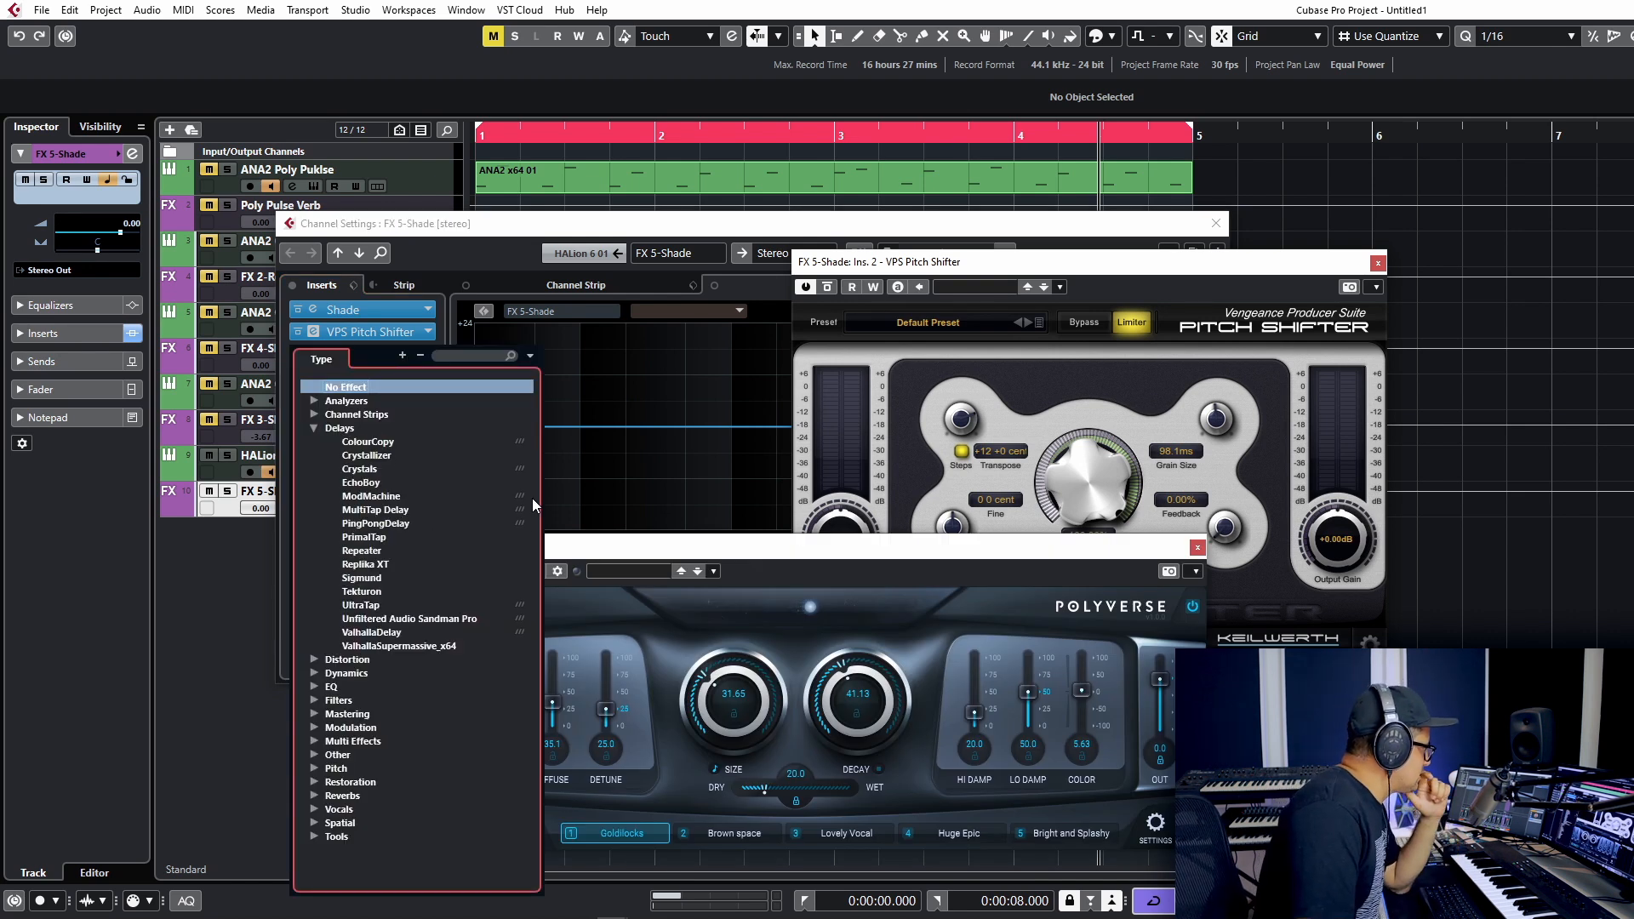
click(383, 564)
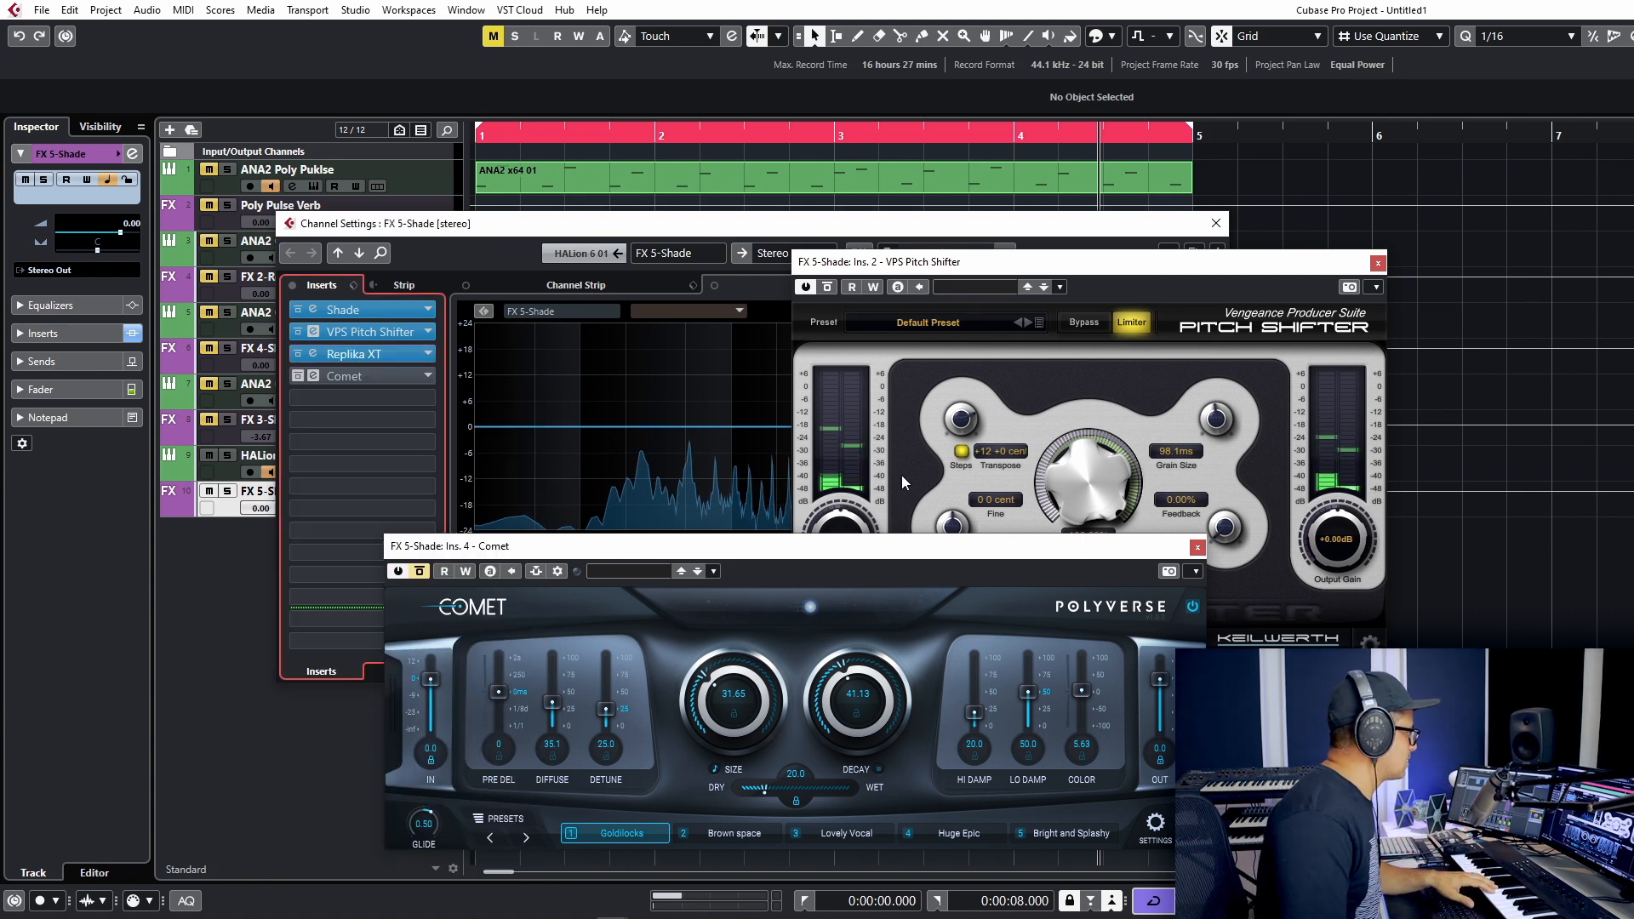
Open Replika XT and set a straight 1/16 delay in Ping Pong mode with slightly more feedback
click(313, 354)
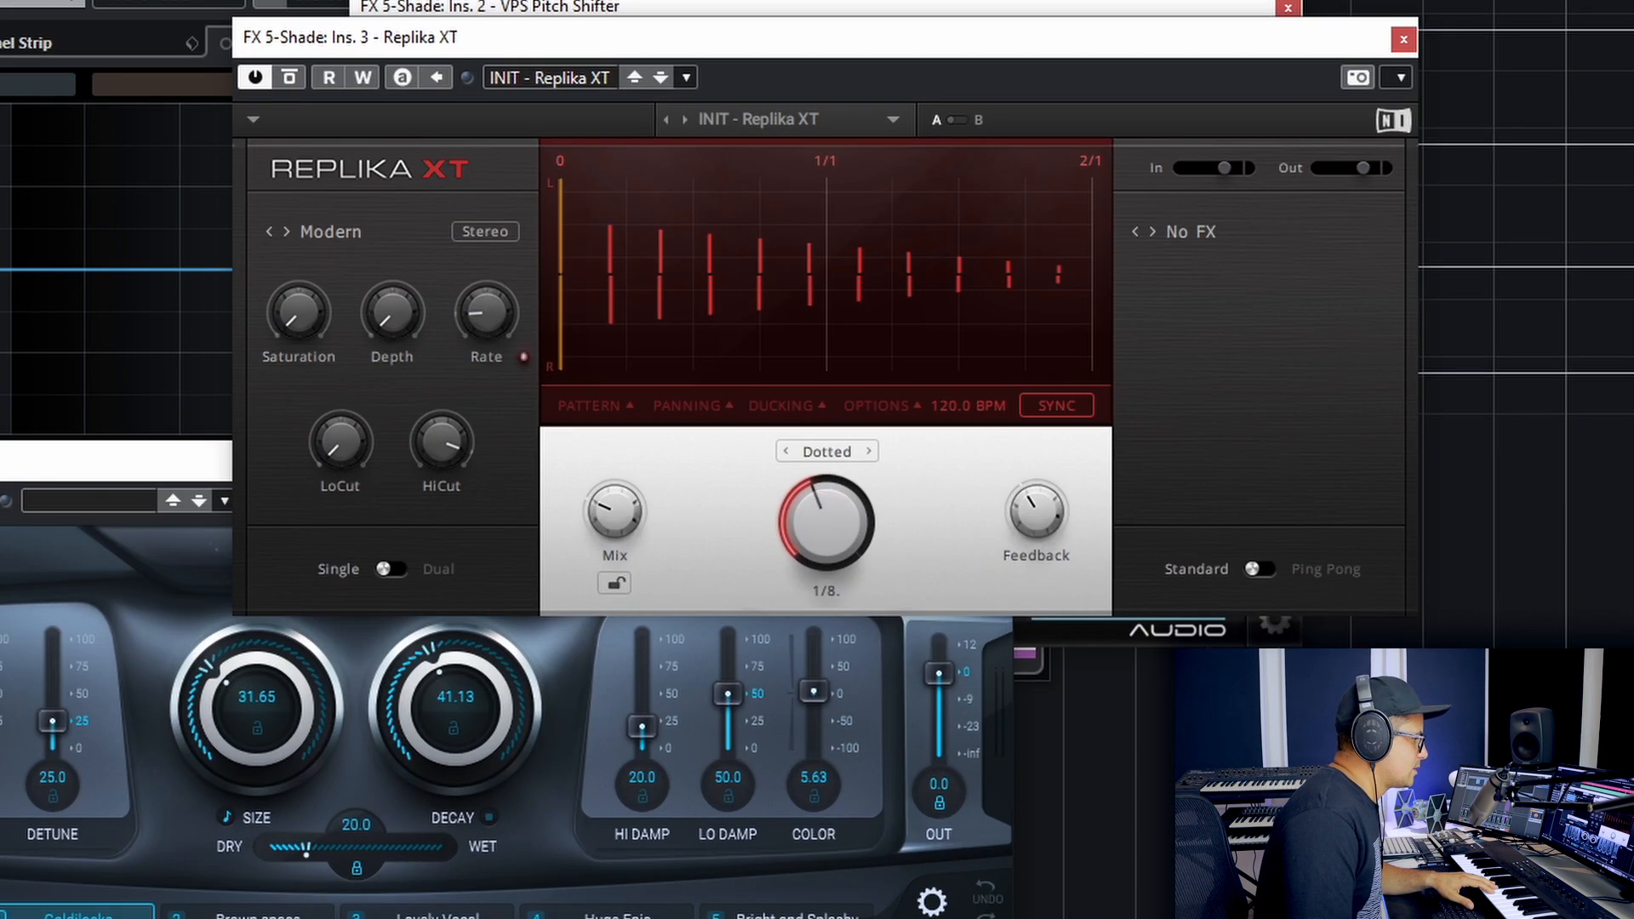
drag(822, 521, 821, 563)
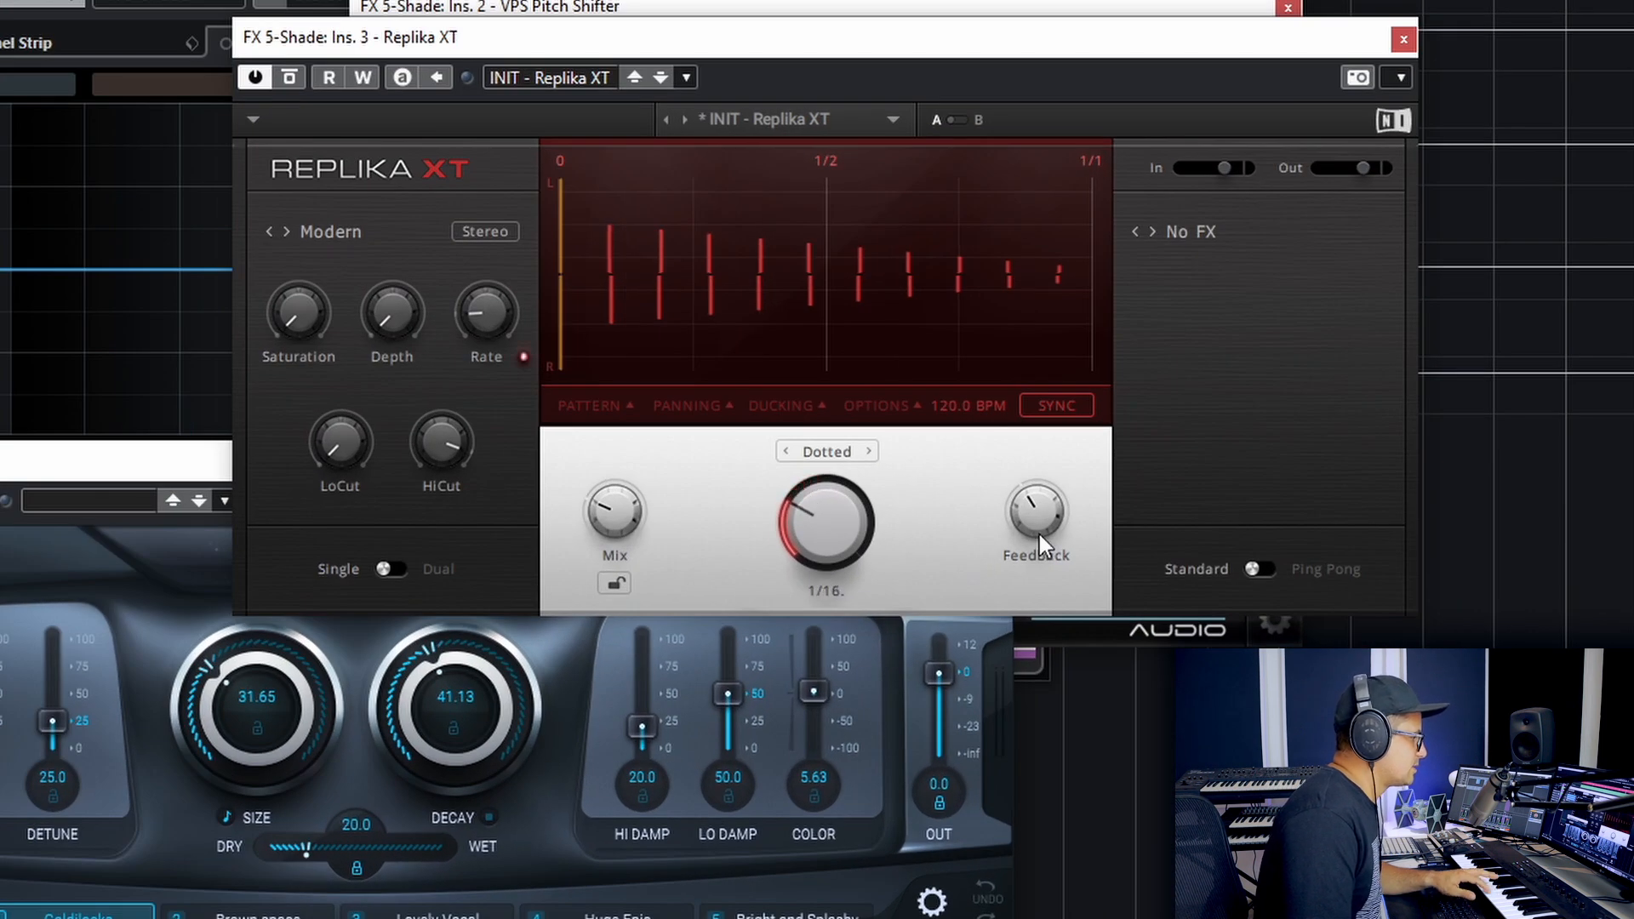
click(784, 450)
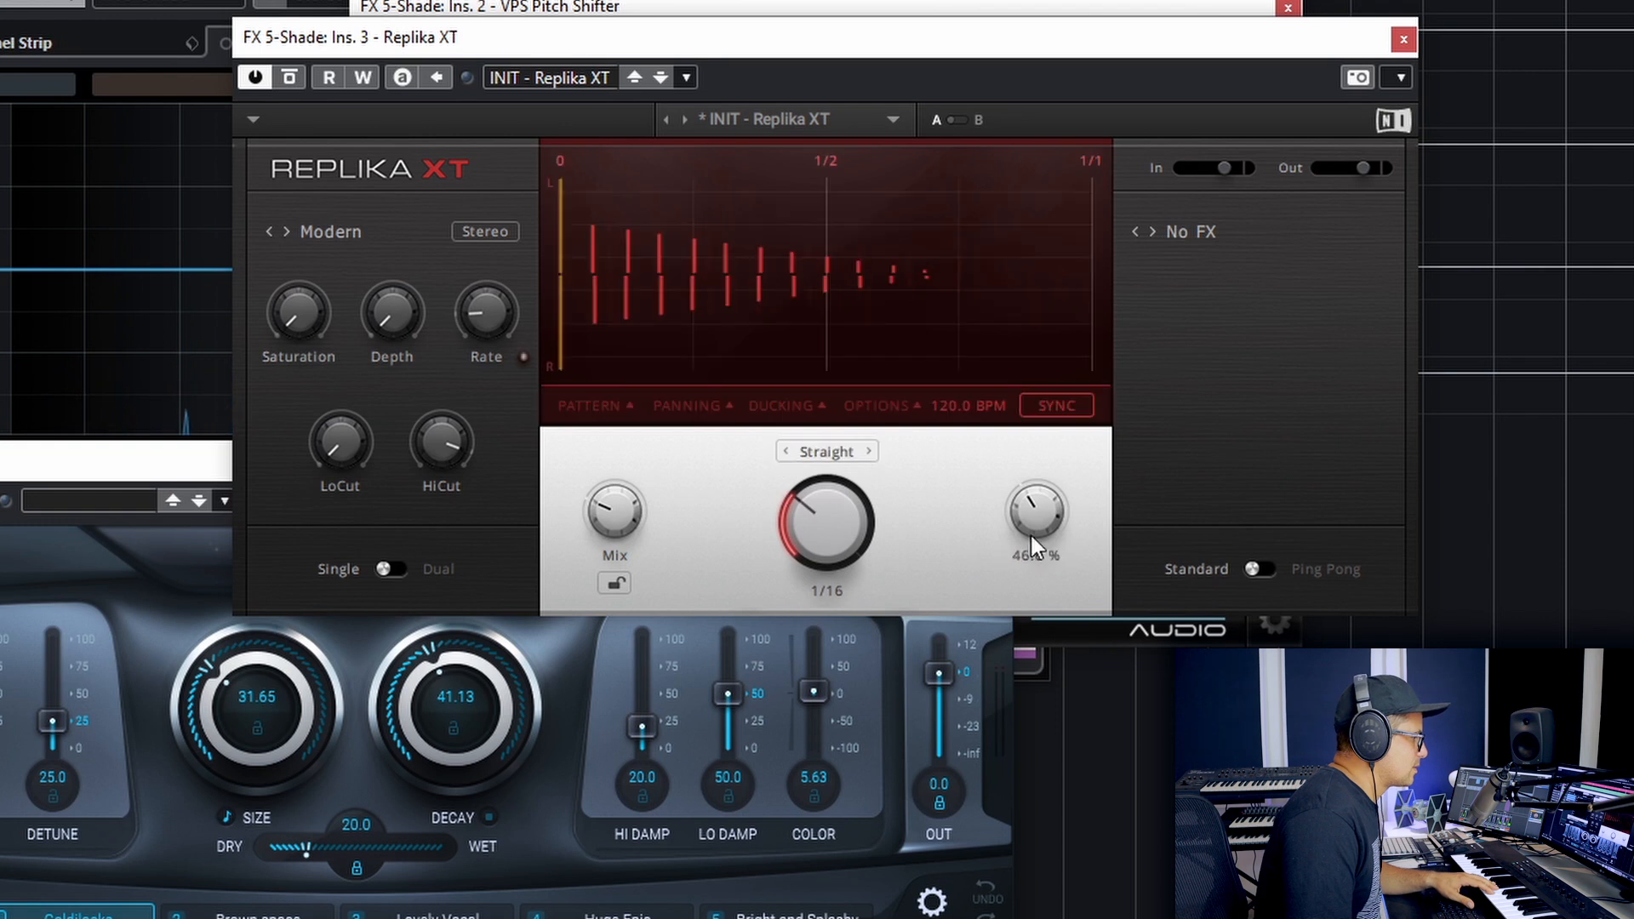
click(1258, 570)
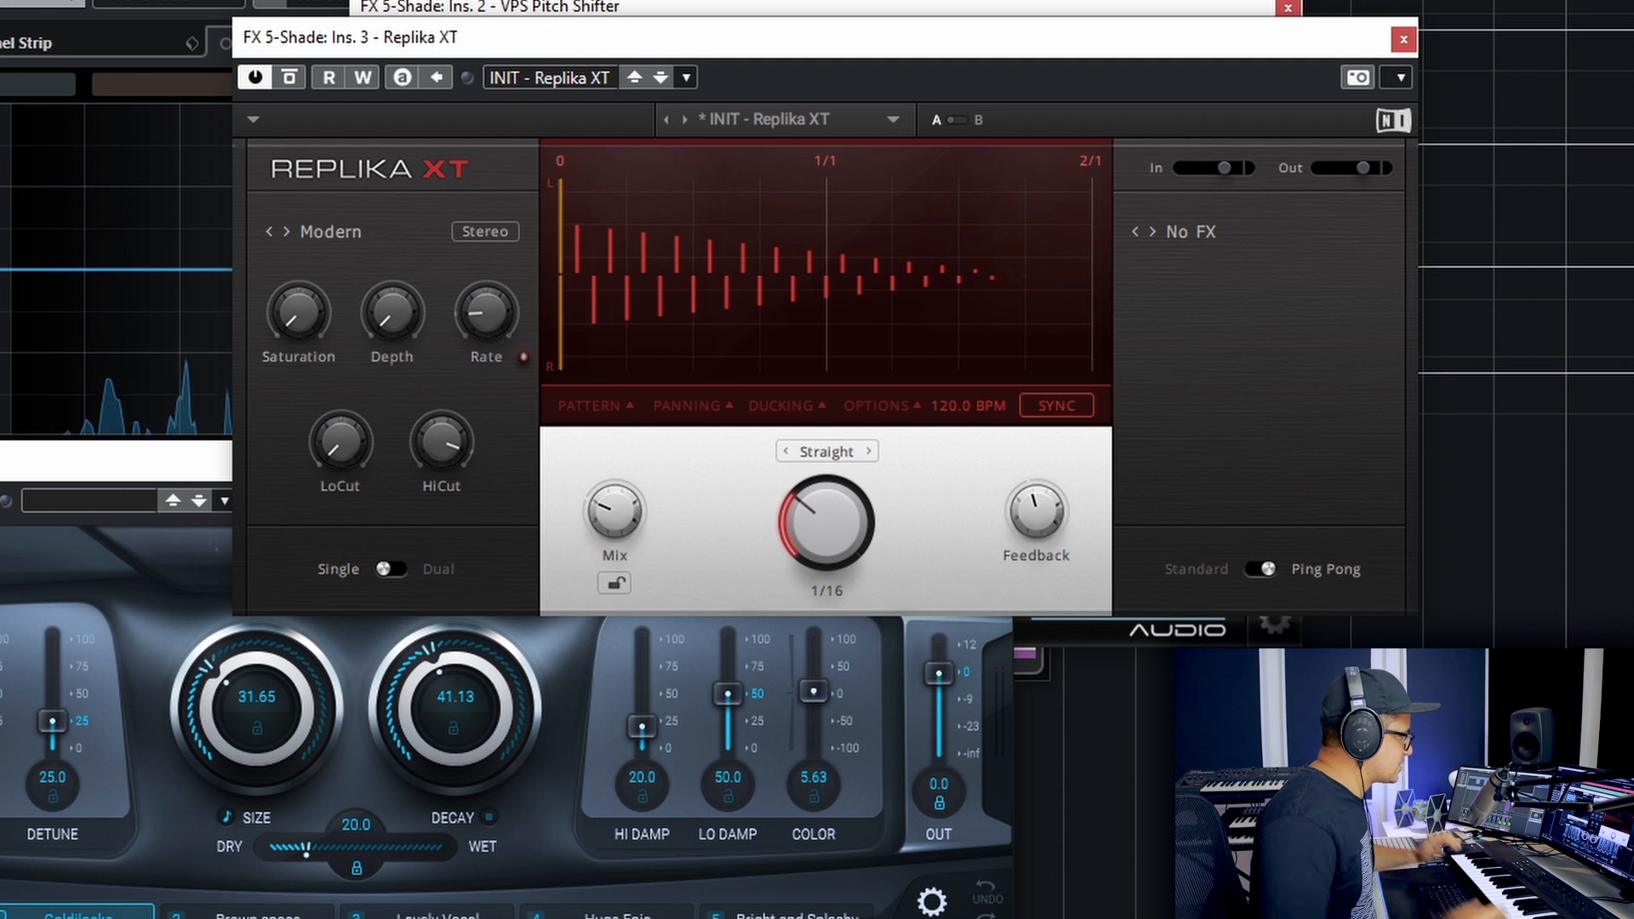
Bring the Comet editor forward, set its dry/wet mix to 100, and move the window clear of the other plug-ins
click(37, 445)
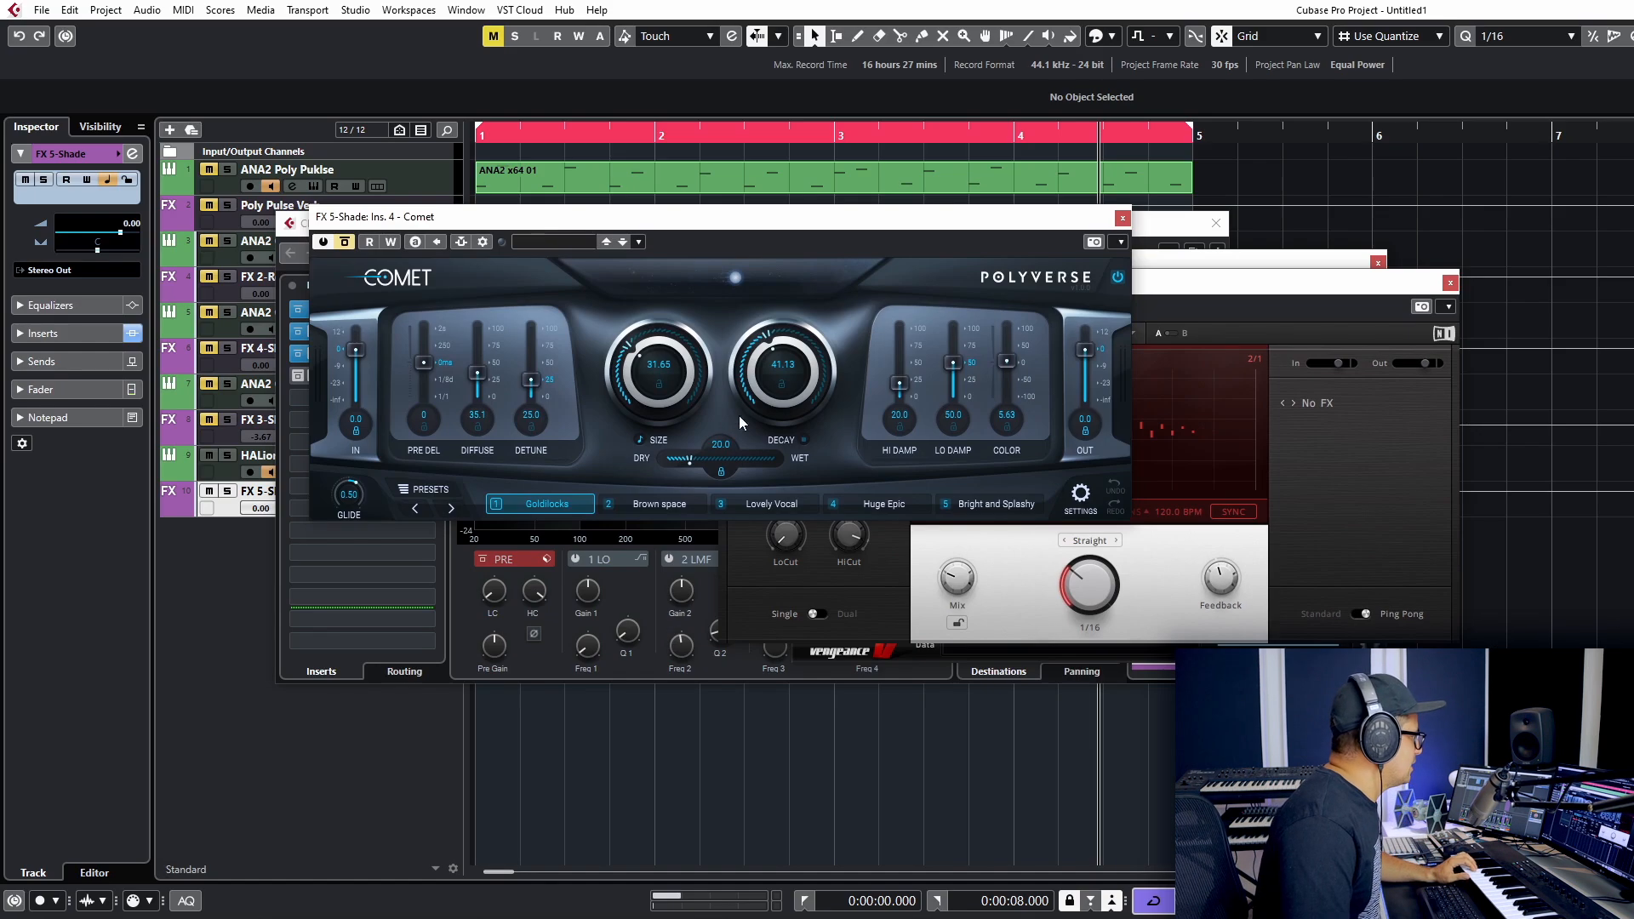
drag(691, 462, 776, 462)
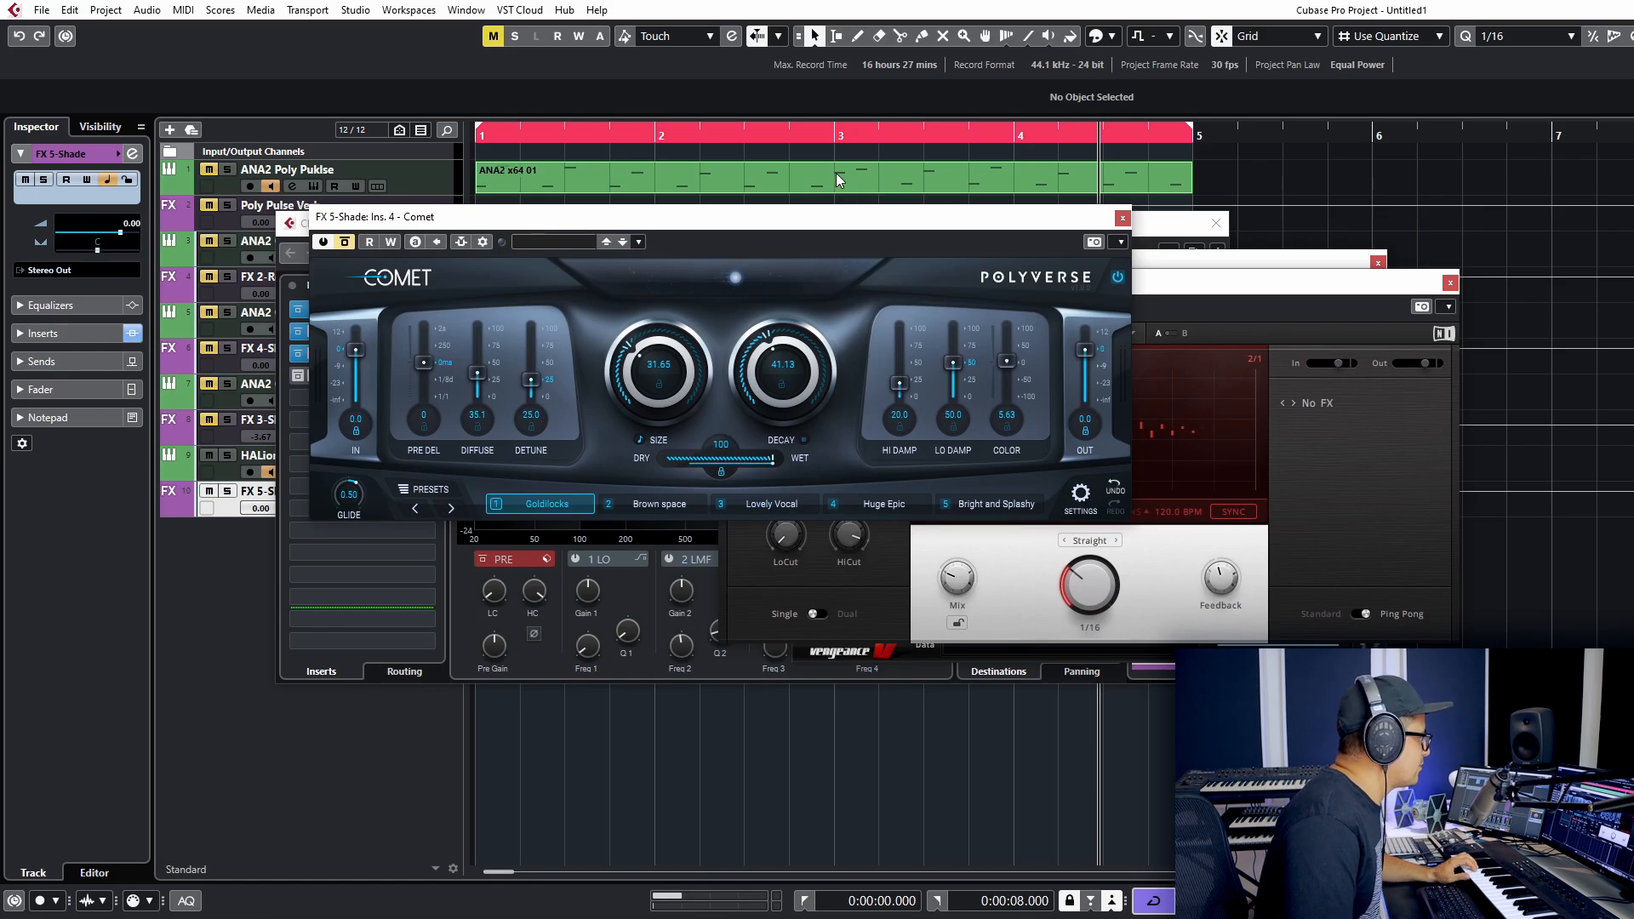
drag(759, 220, 1015, 488)
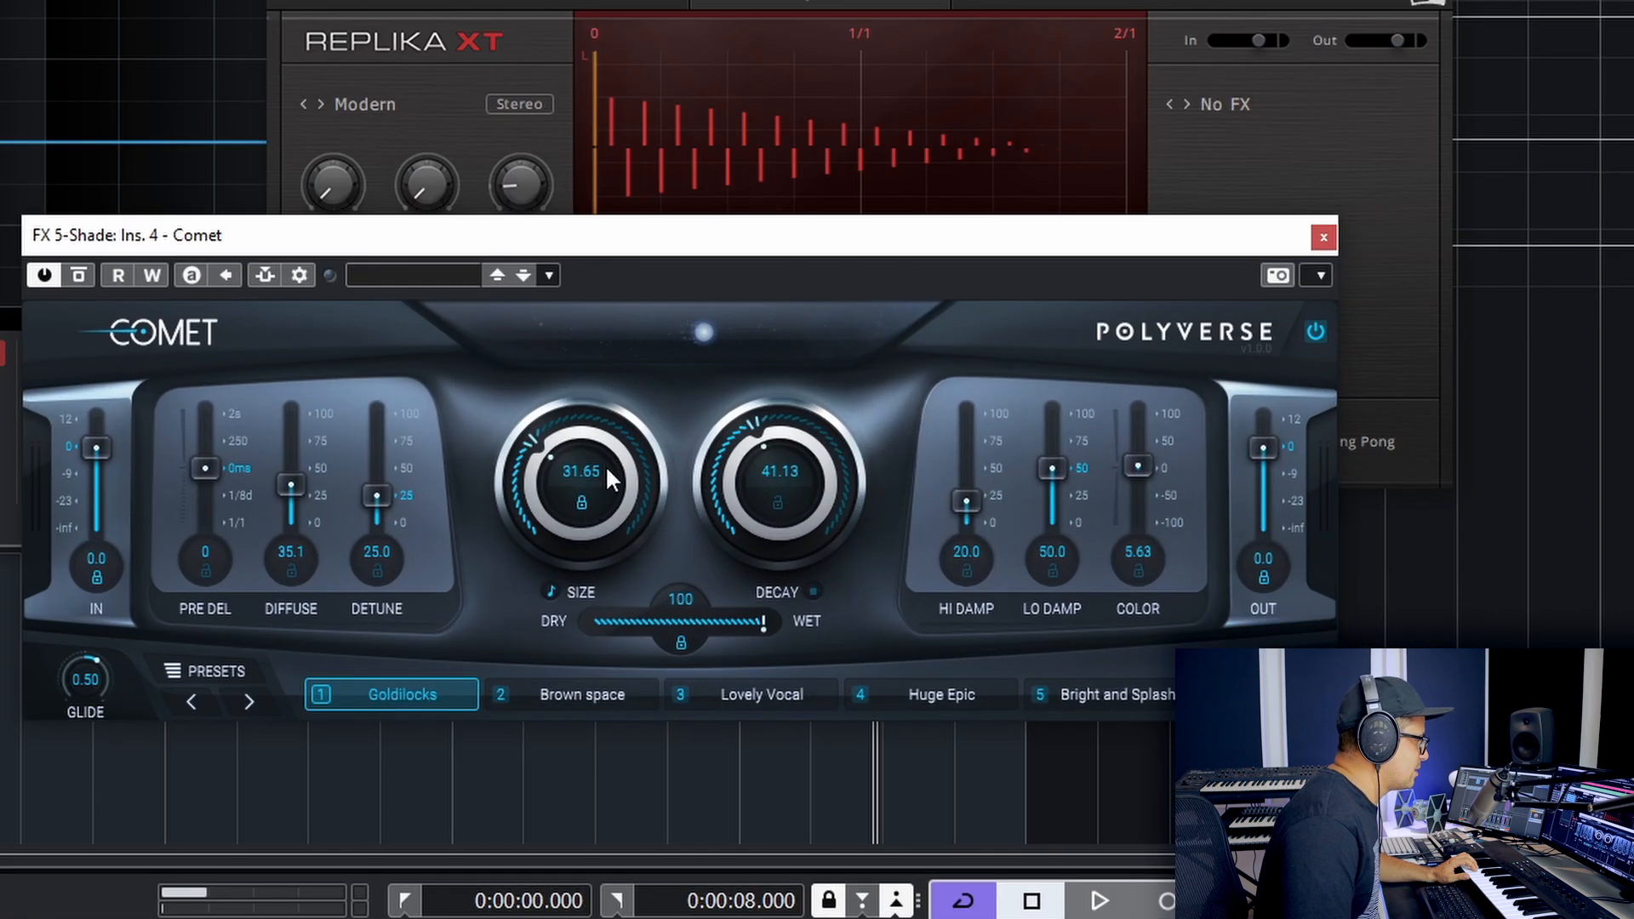
Shape the Comet reverb with Size 52.29, Decay 54.05, Detune 62.5 and Diffuse 60.1
drag(607, 470, 619, 402)
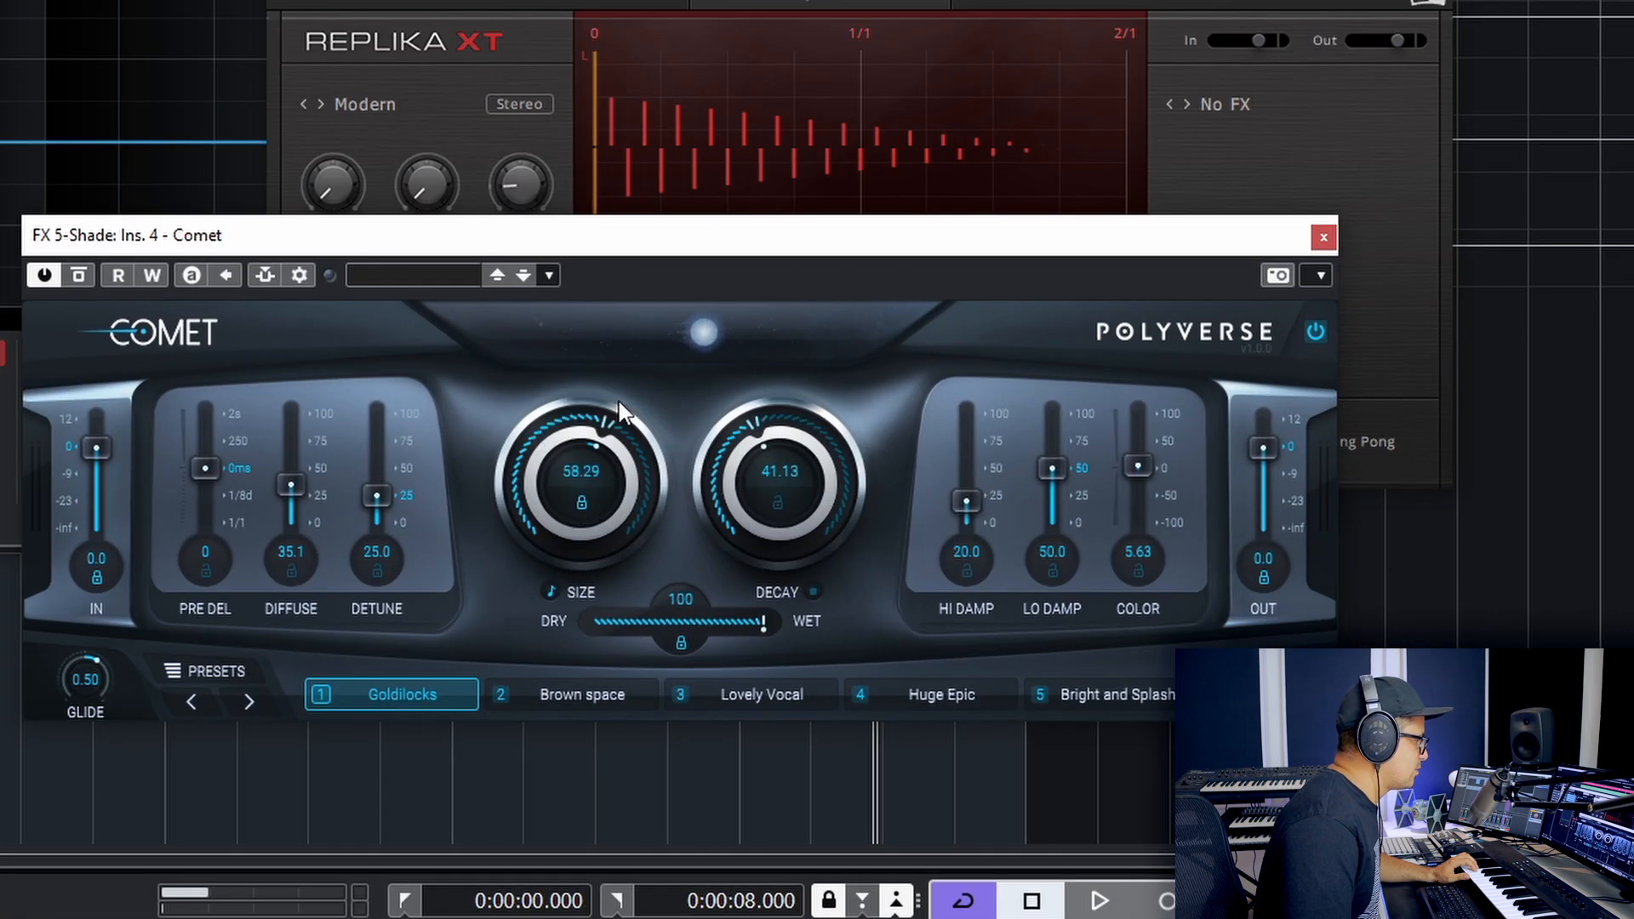
drag(778, 451, 737, 431)
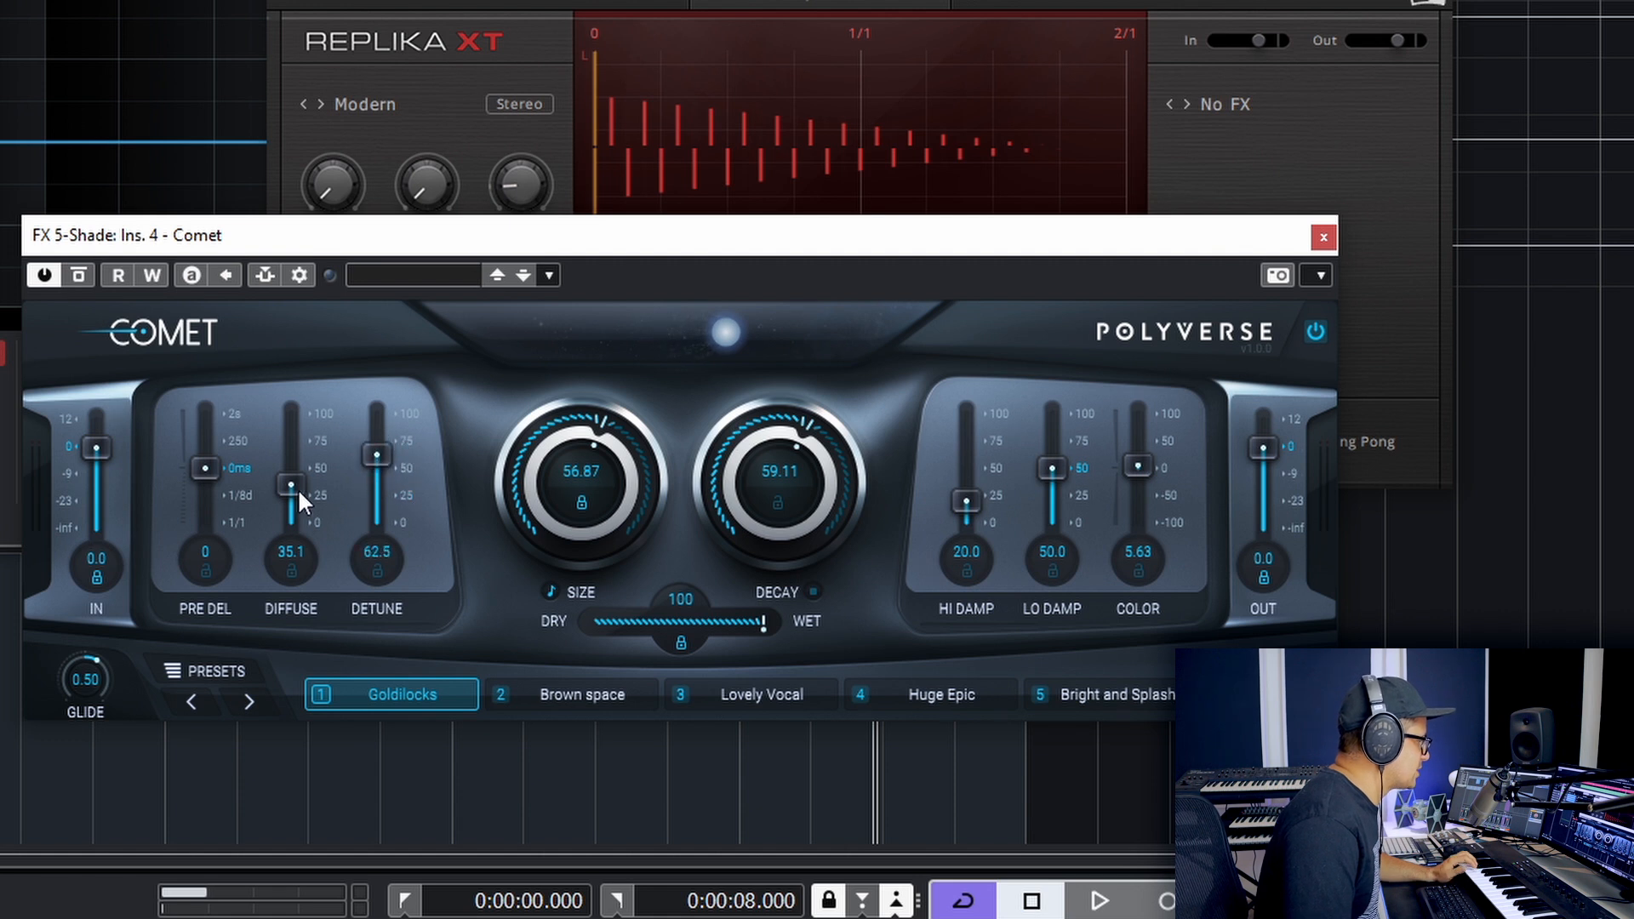
scroll(310, 461, down, 2)
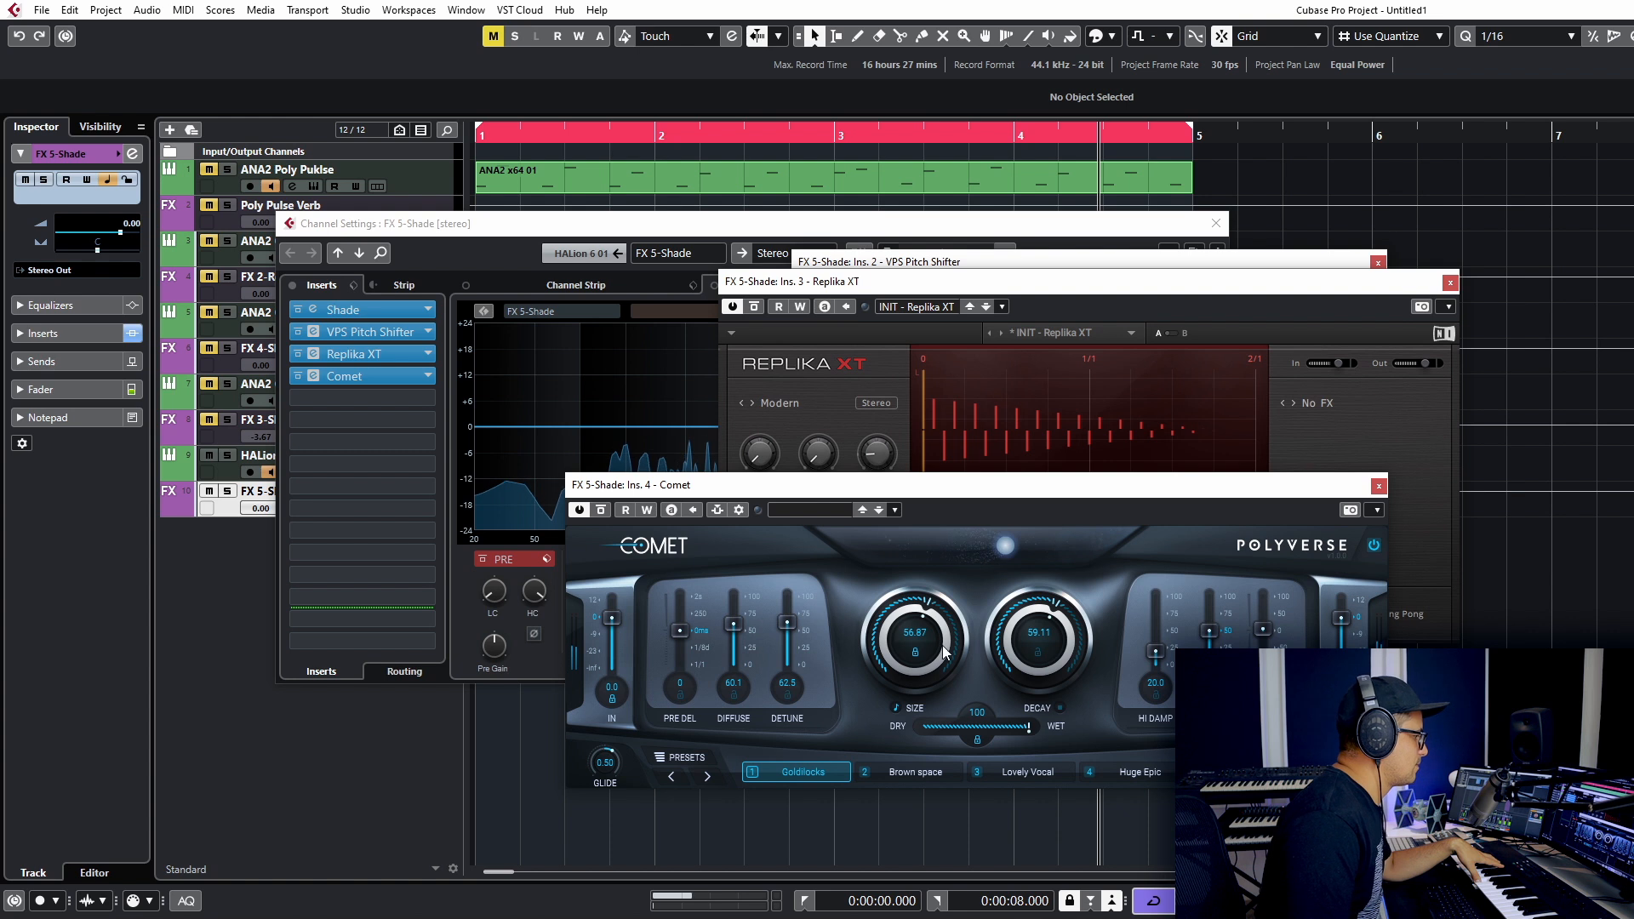
drag(941, 640, 953, 604)
drag(1064, 630, 1077, 587)
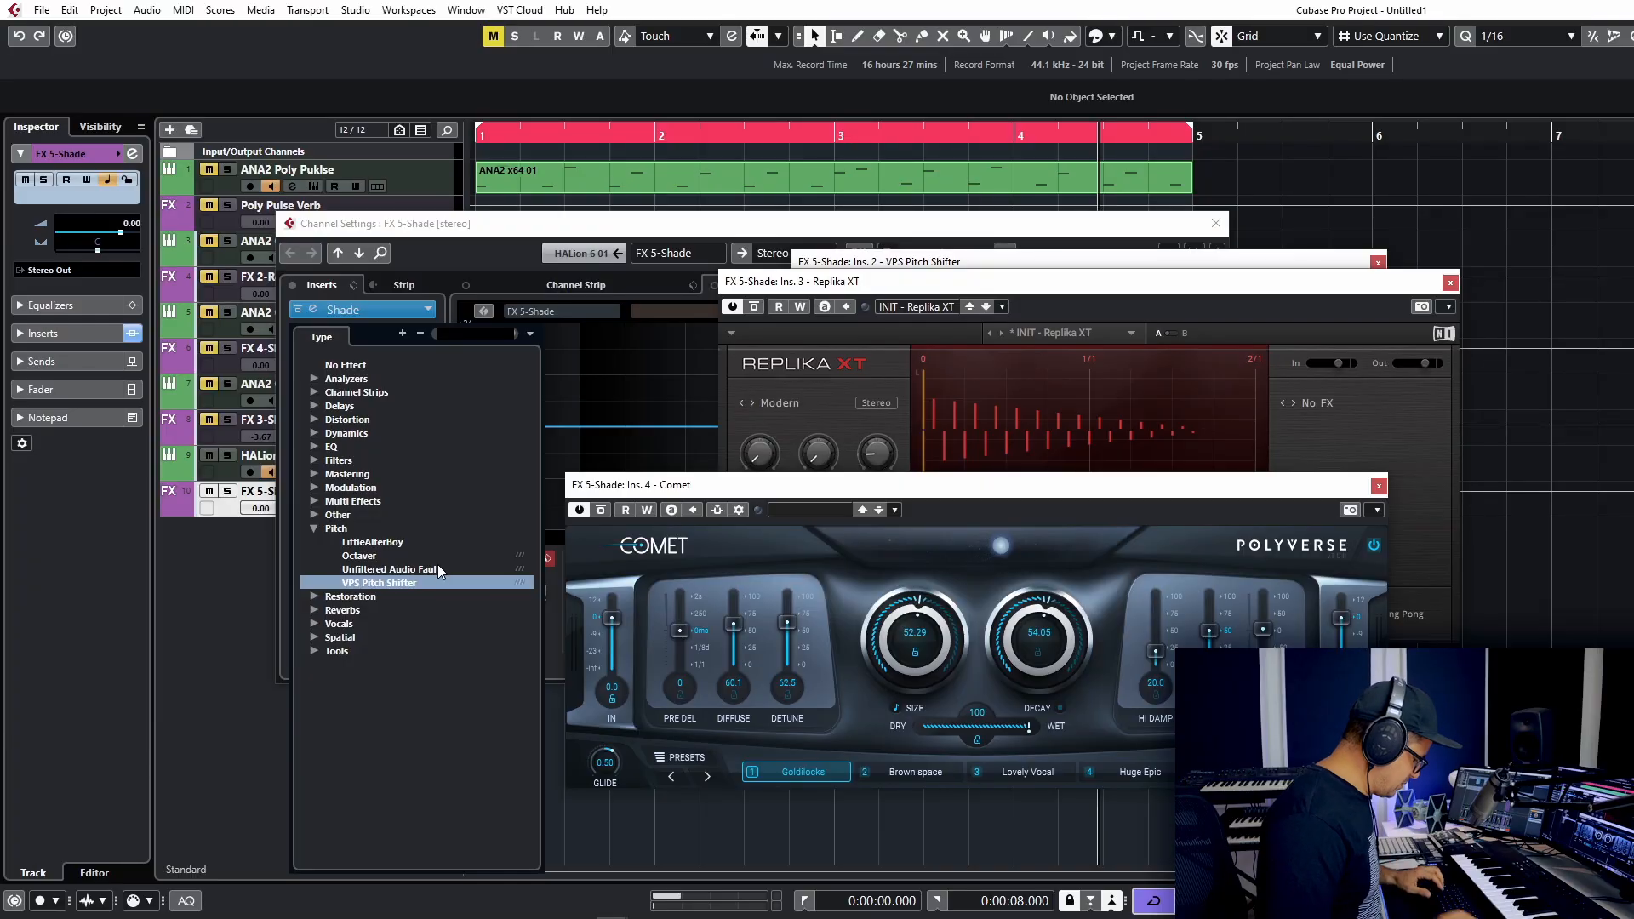
Replace VPS Pitch Shifter in the second insert slot with Unfiltered Audio Fault, open its editor and move it clear of Comet's controls
text(fault)
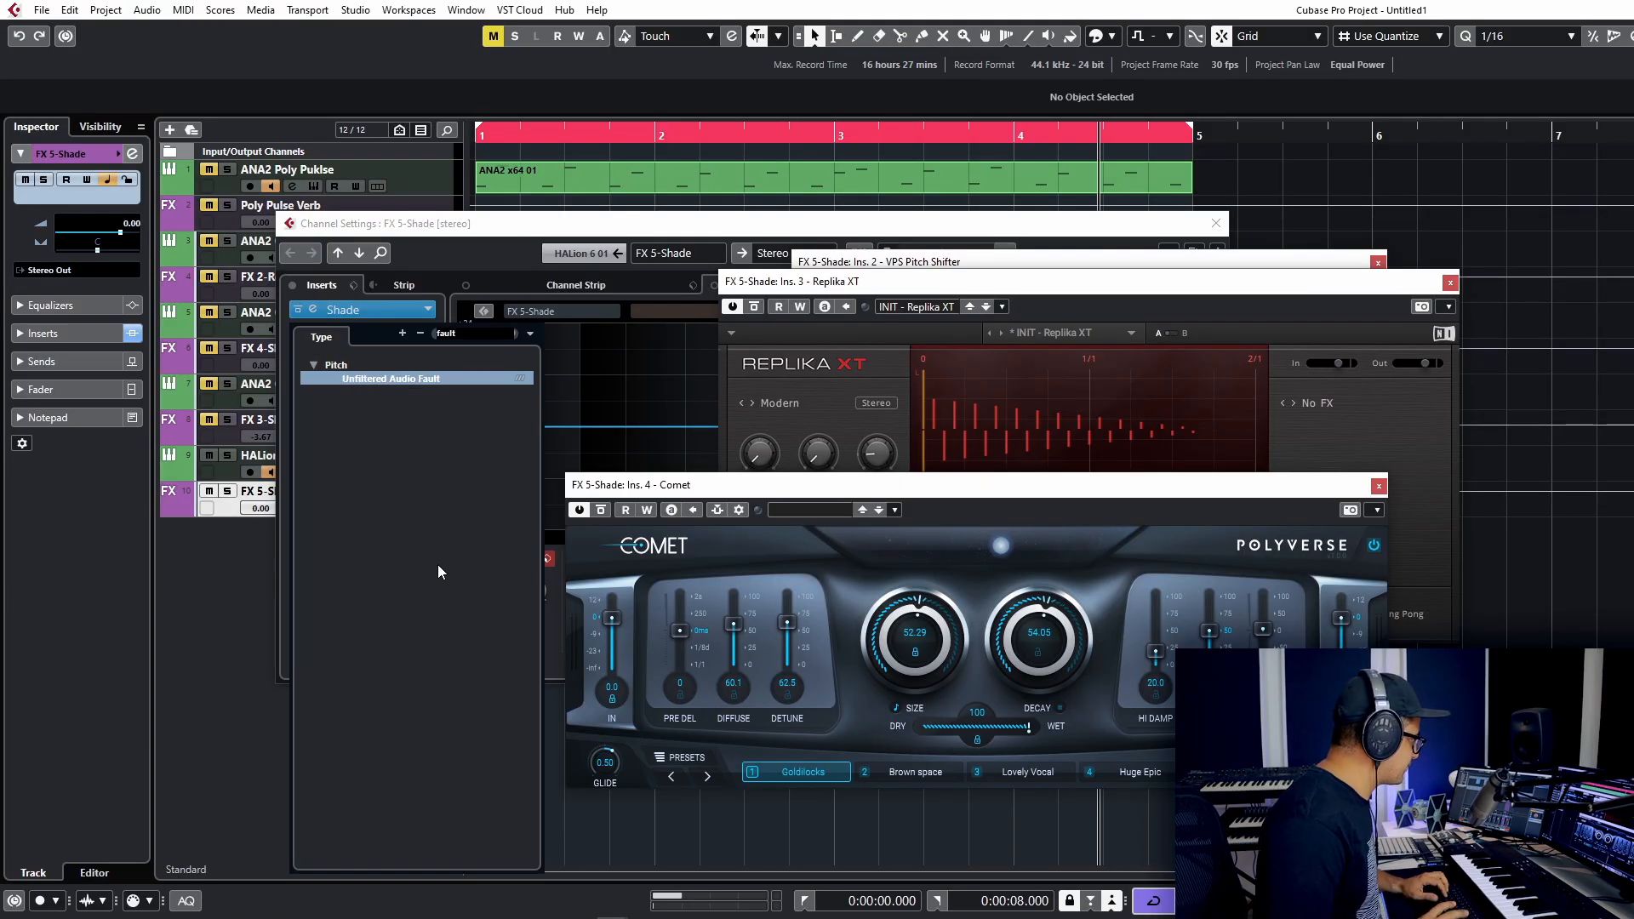
key(Return)
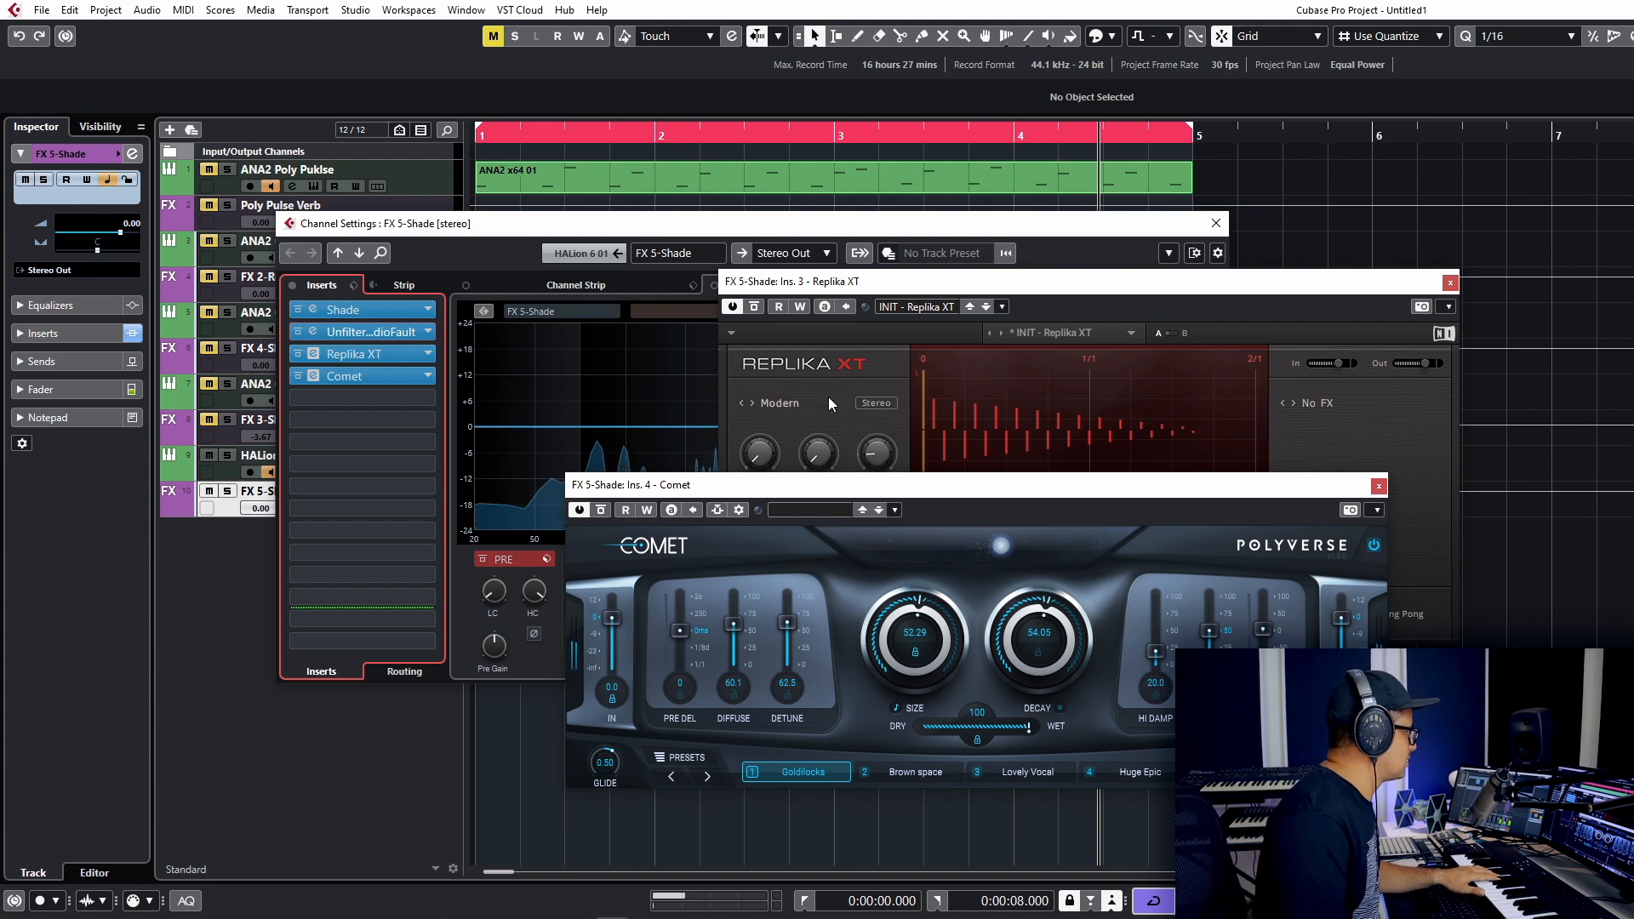
click(314, 331)
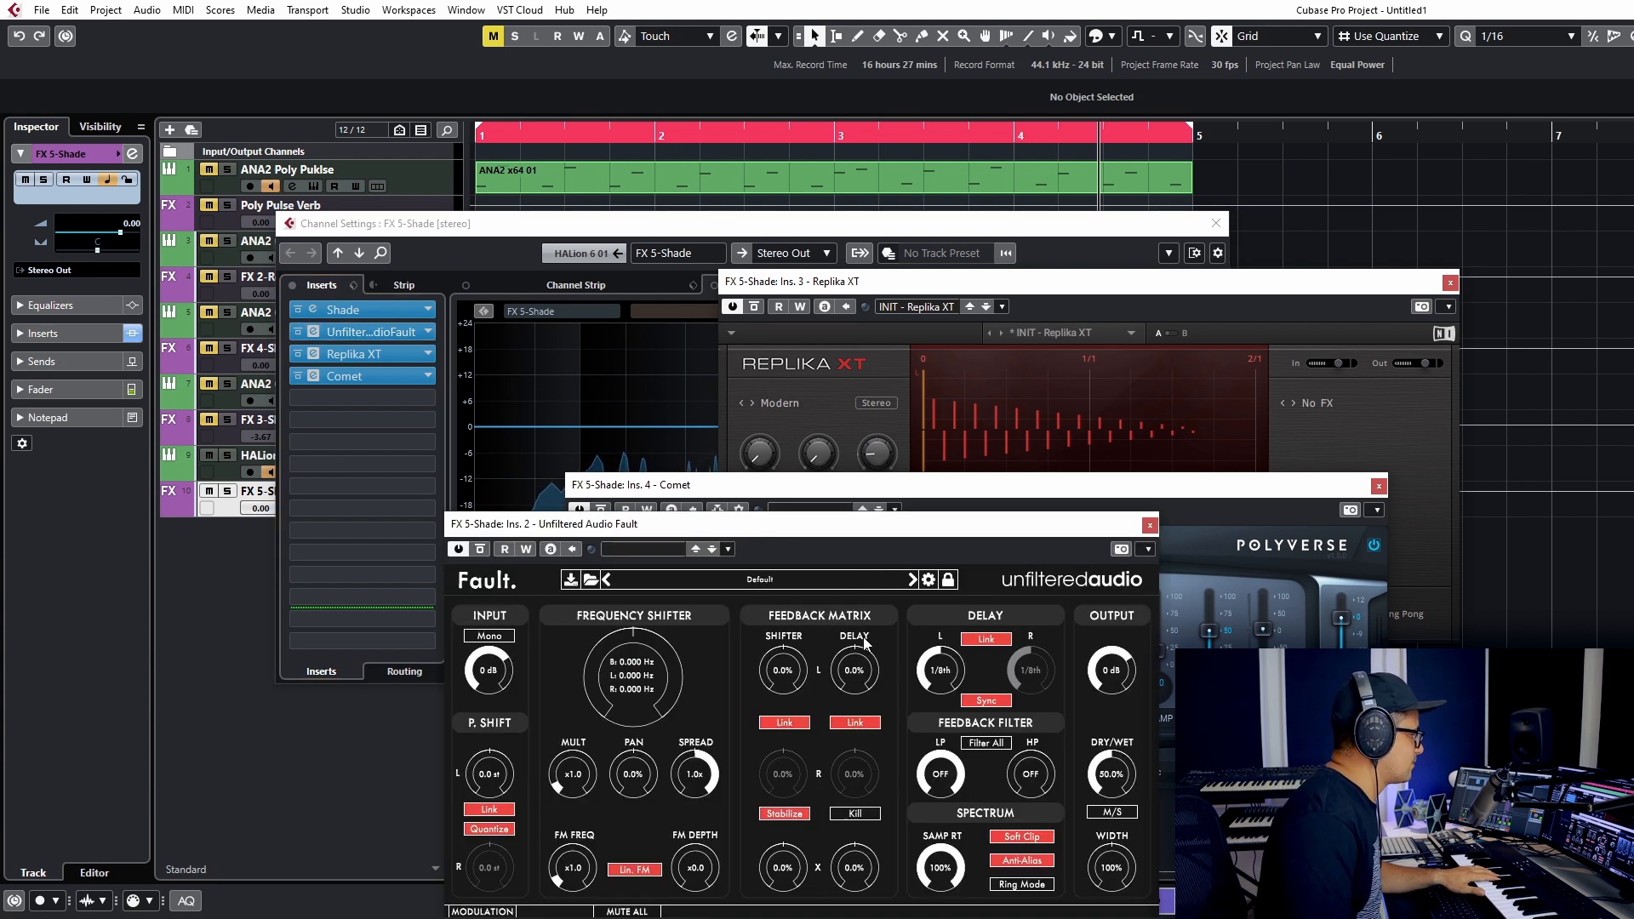
drag(759, 523, 733, 224)
Raise Fault's main frequency shift to 500 Hz and set its Mult to x5.2
drag(600, 358, 603, 299)
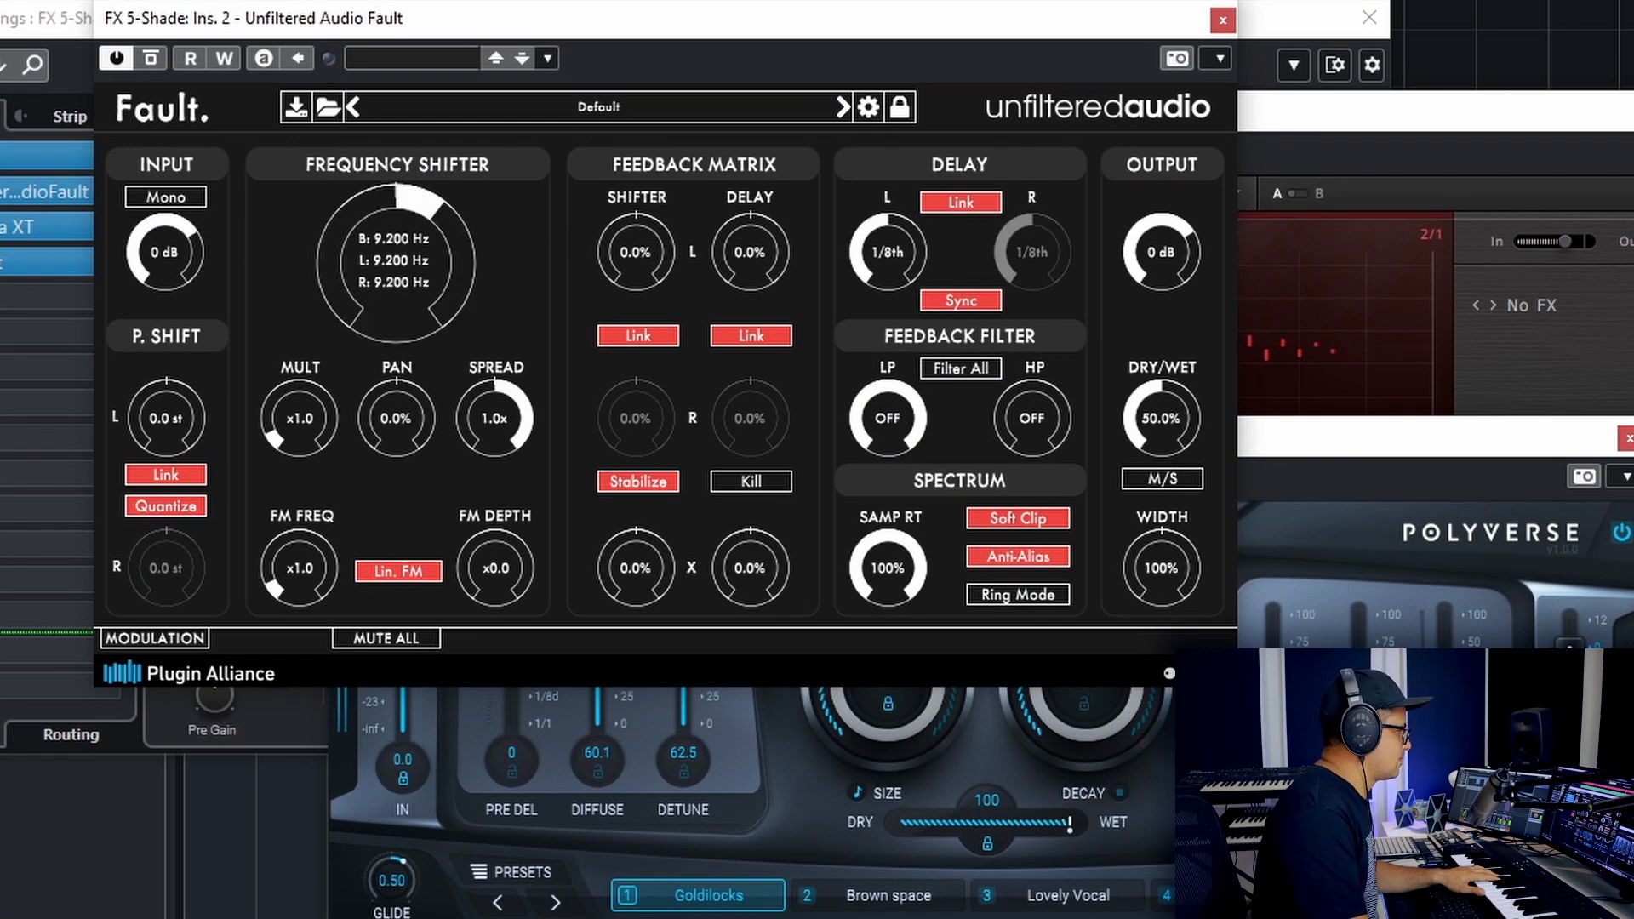
drag(463, 253, 488, 172)
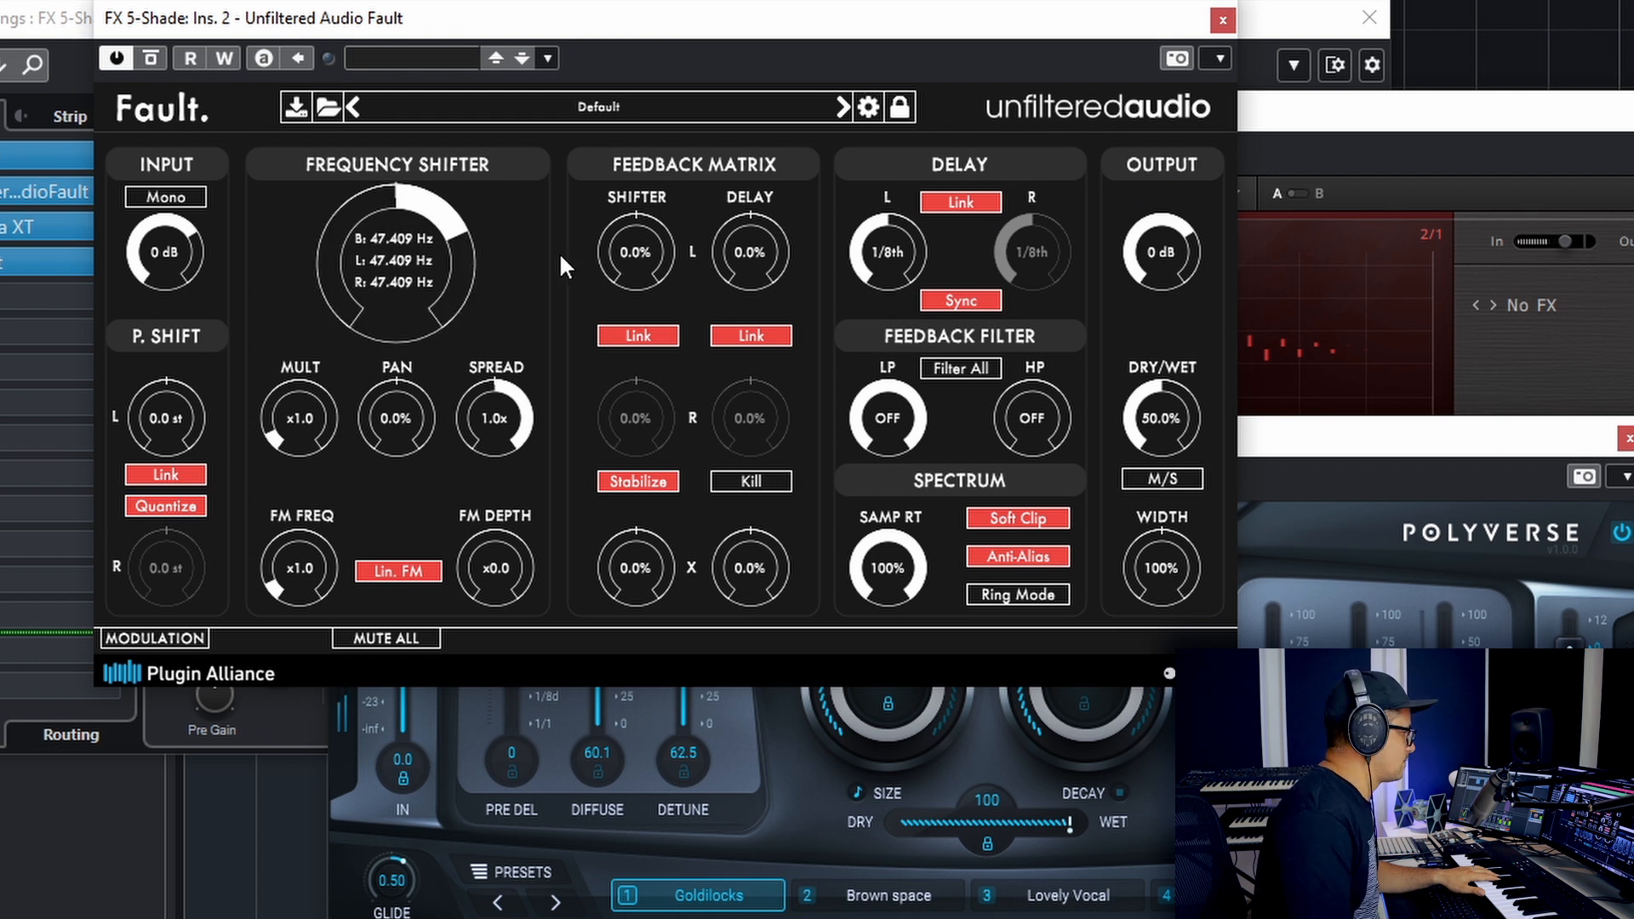
drag(444, 222, 451, 94)
drag(276, 424, 310, 233)
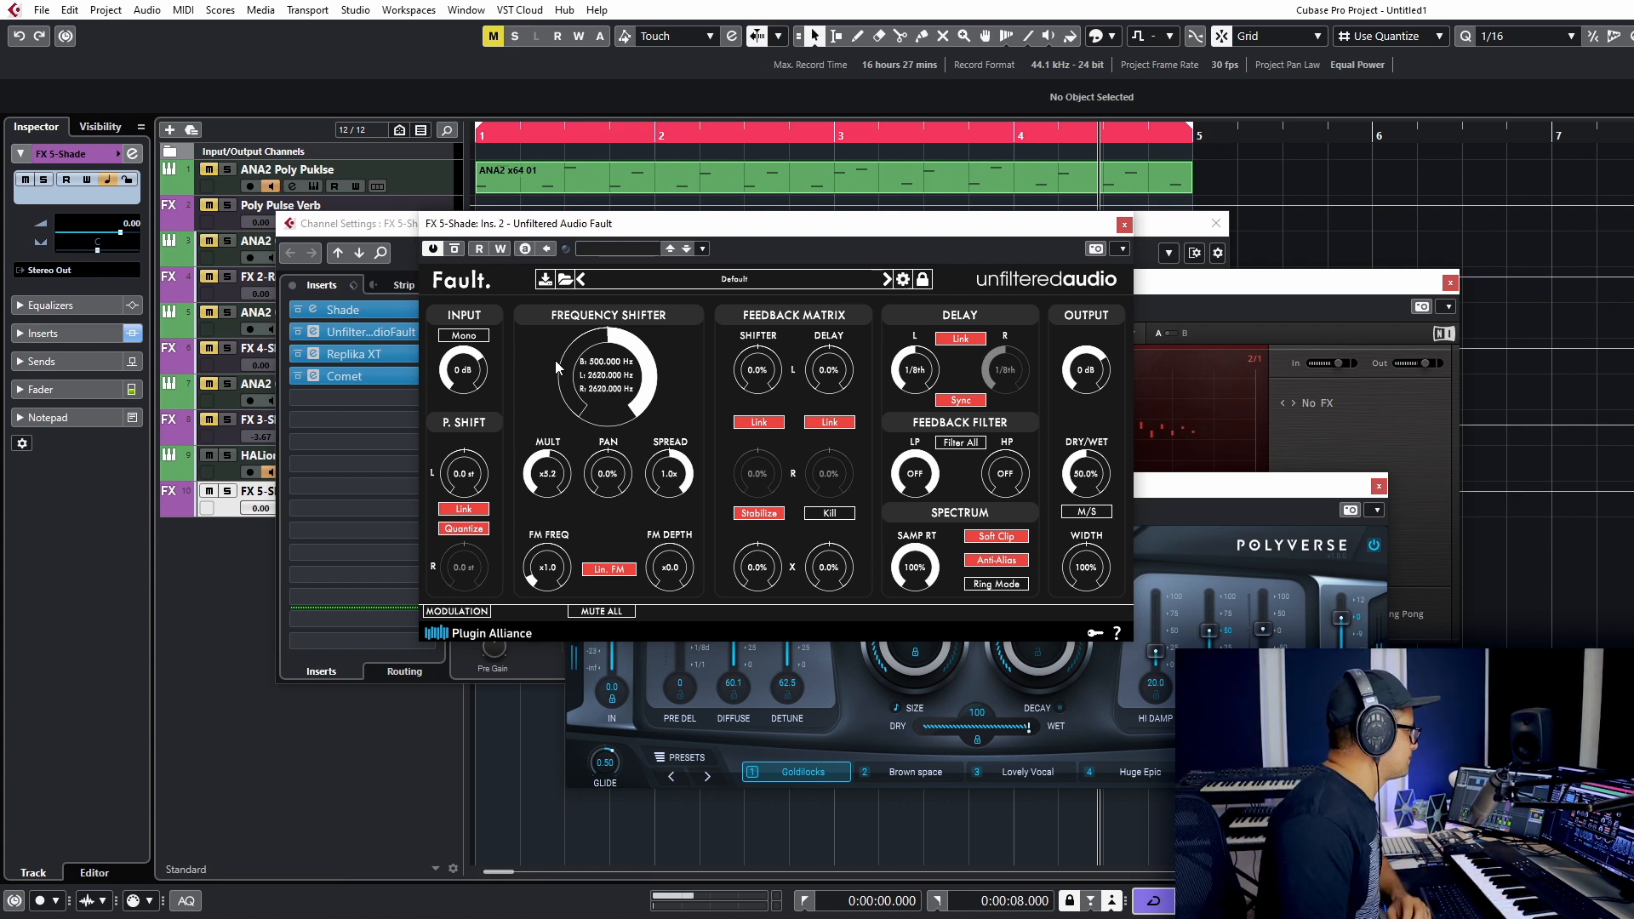
Move the Fault editor clear of the insert list and shift Comet down one slot to free the fourth insert
drag(757, 233, 899, 219)
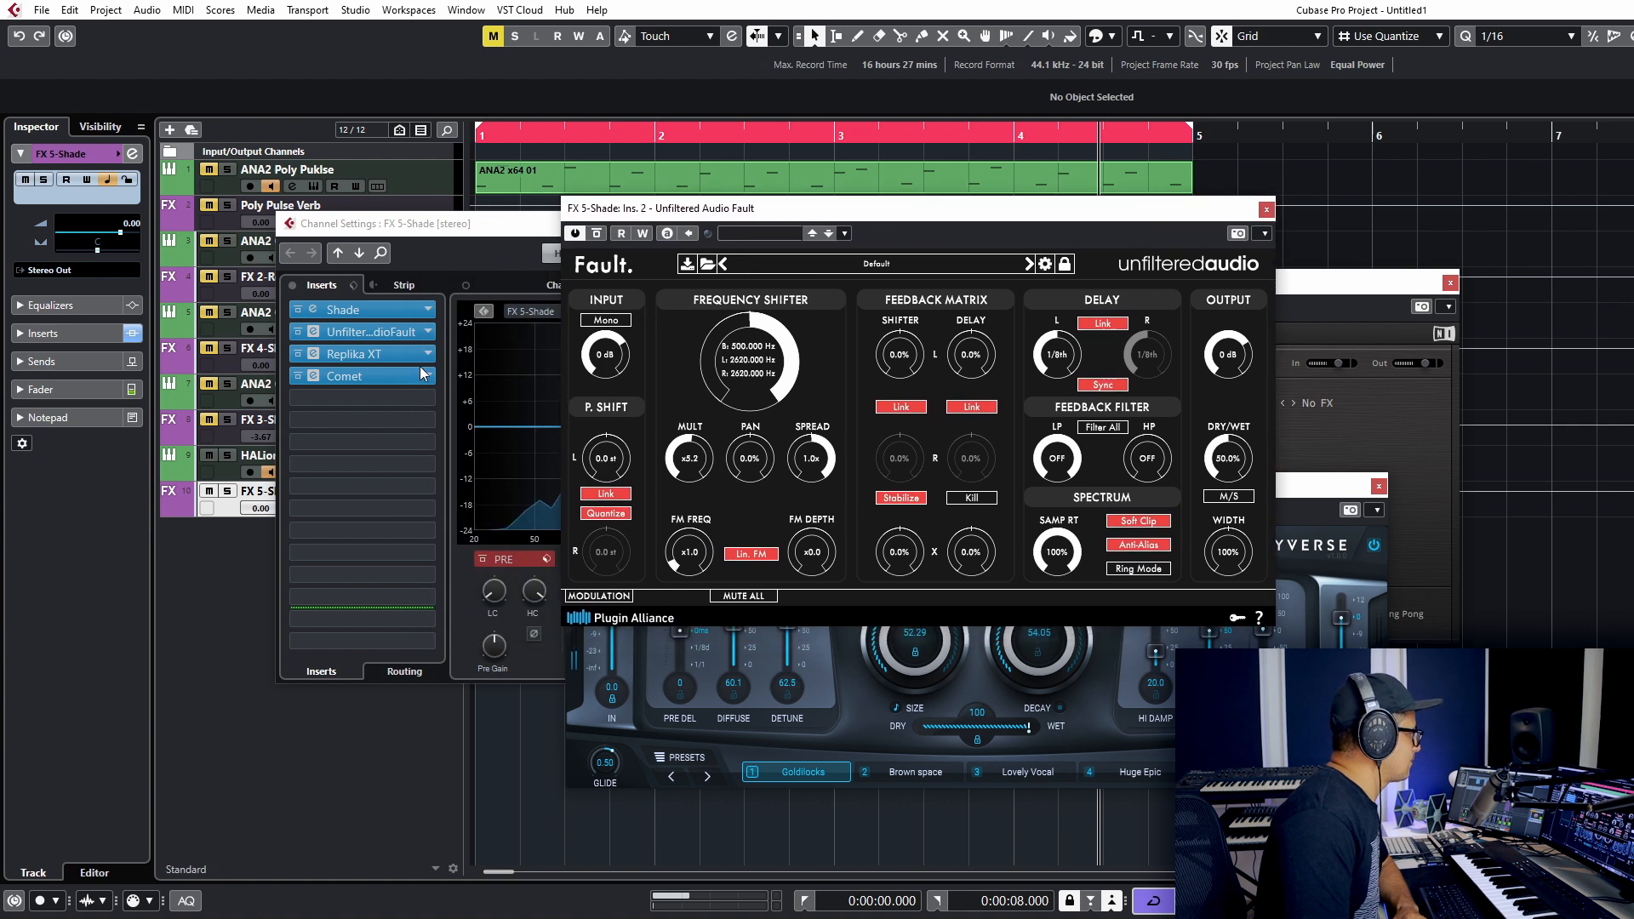
drag(393, 376, 396, 397)
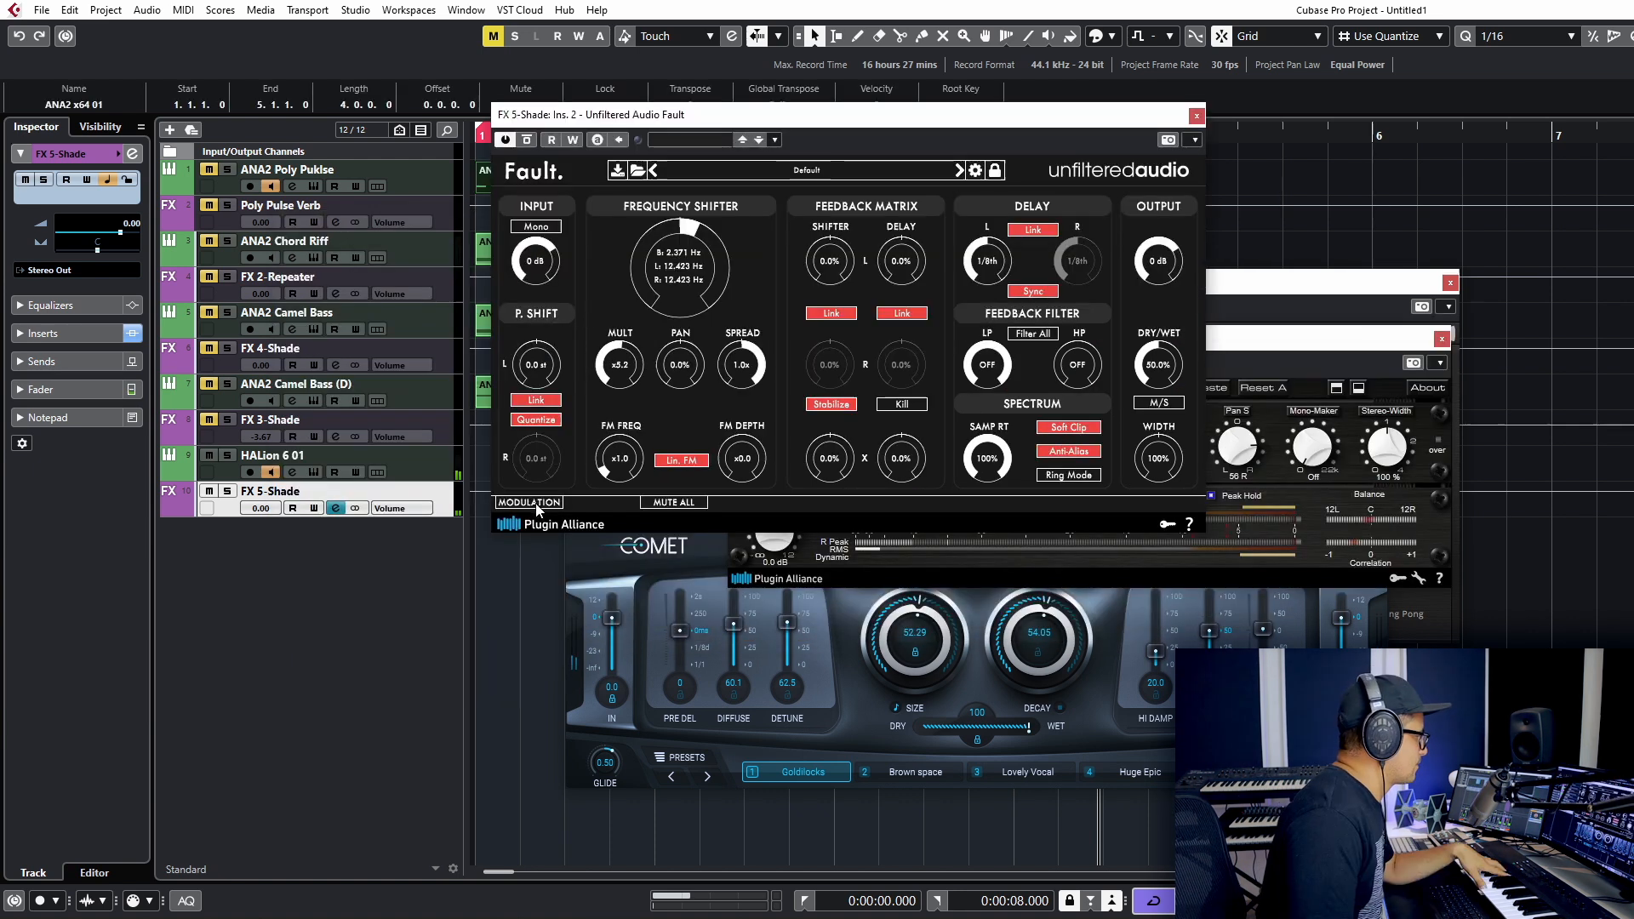
Assign Fault's first Sine LFO to the main frequency shift, with Amp 45% and Freq 3
click(529, 502)
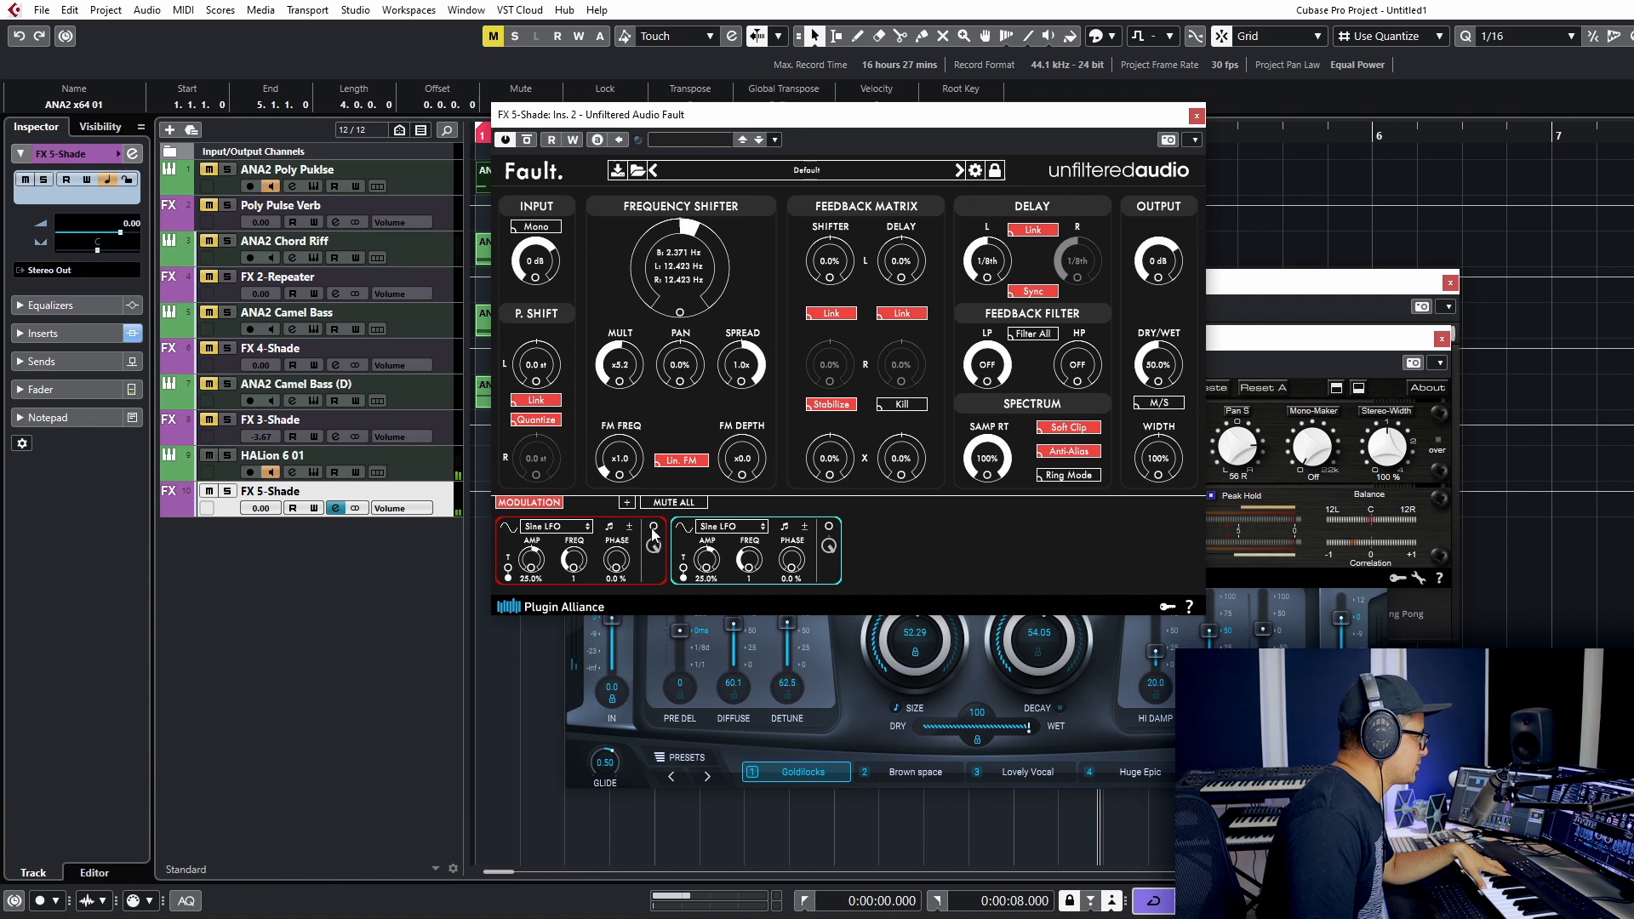
drag(654, 532, 681, 315)
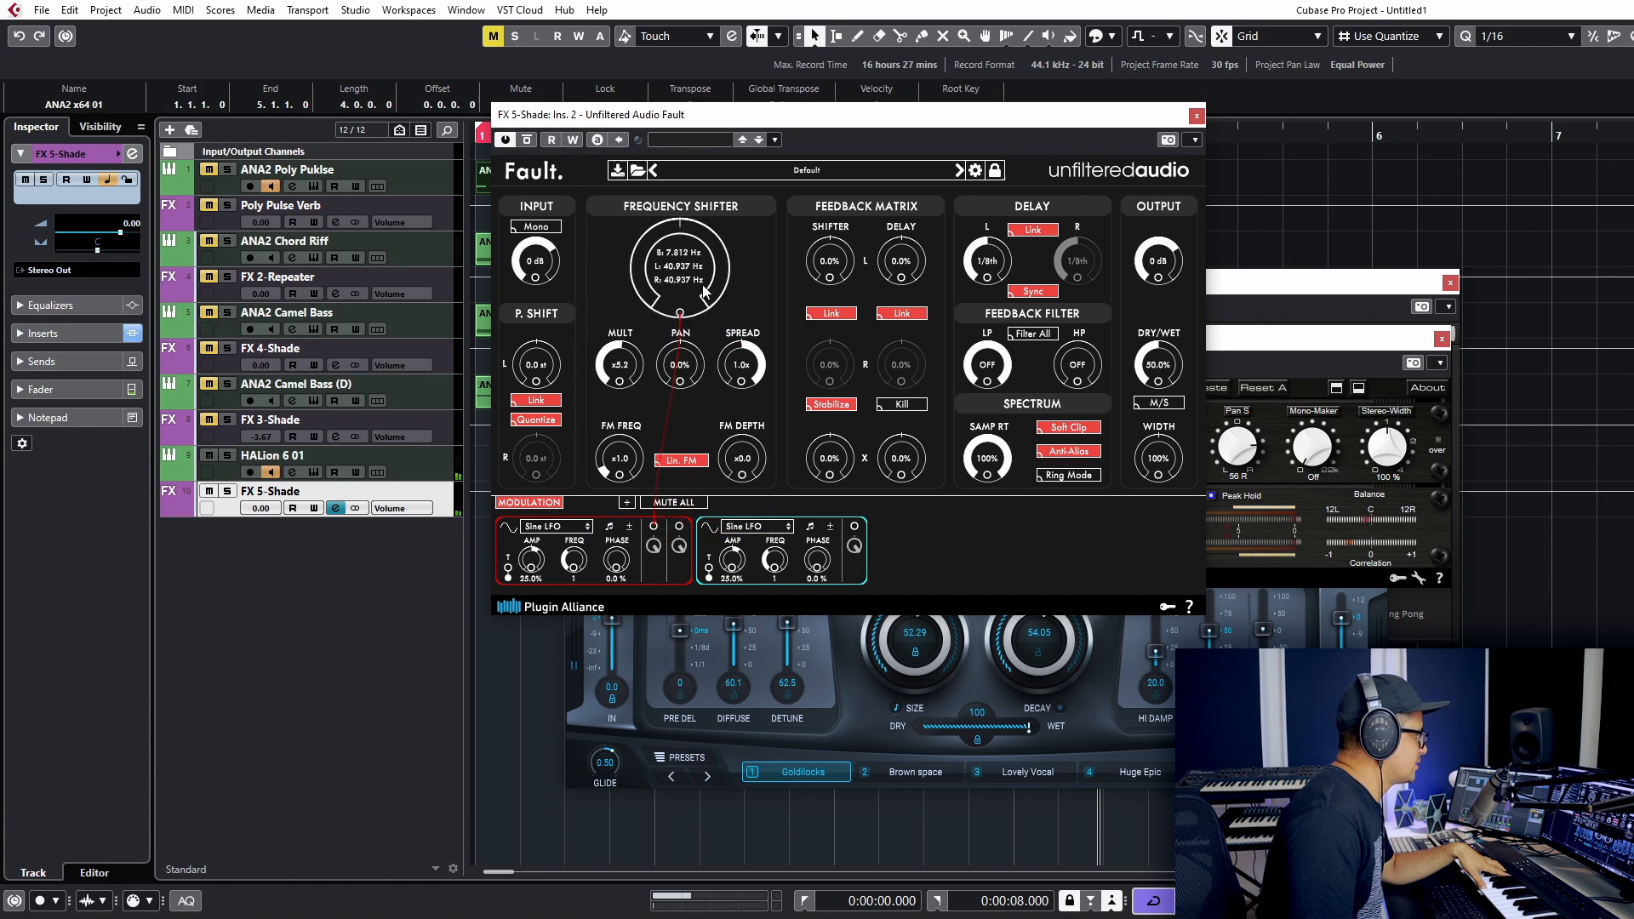
drag(532, 559, 532, 542)
drag(574, 558, 567, 529)
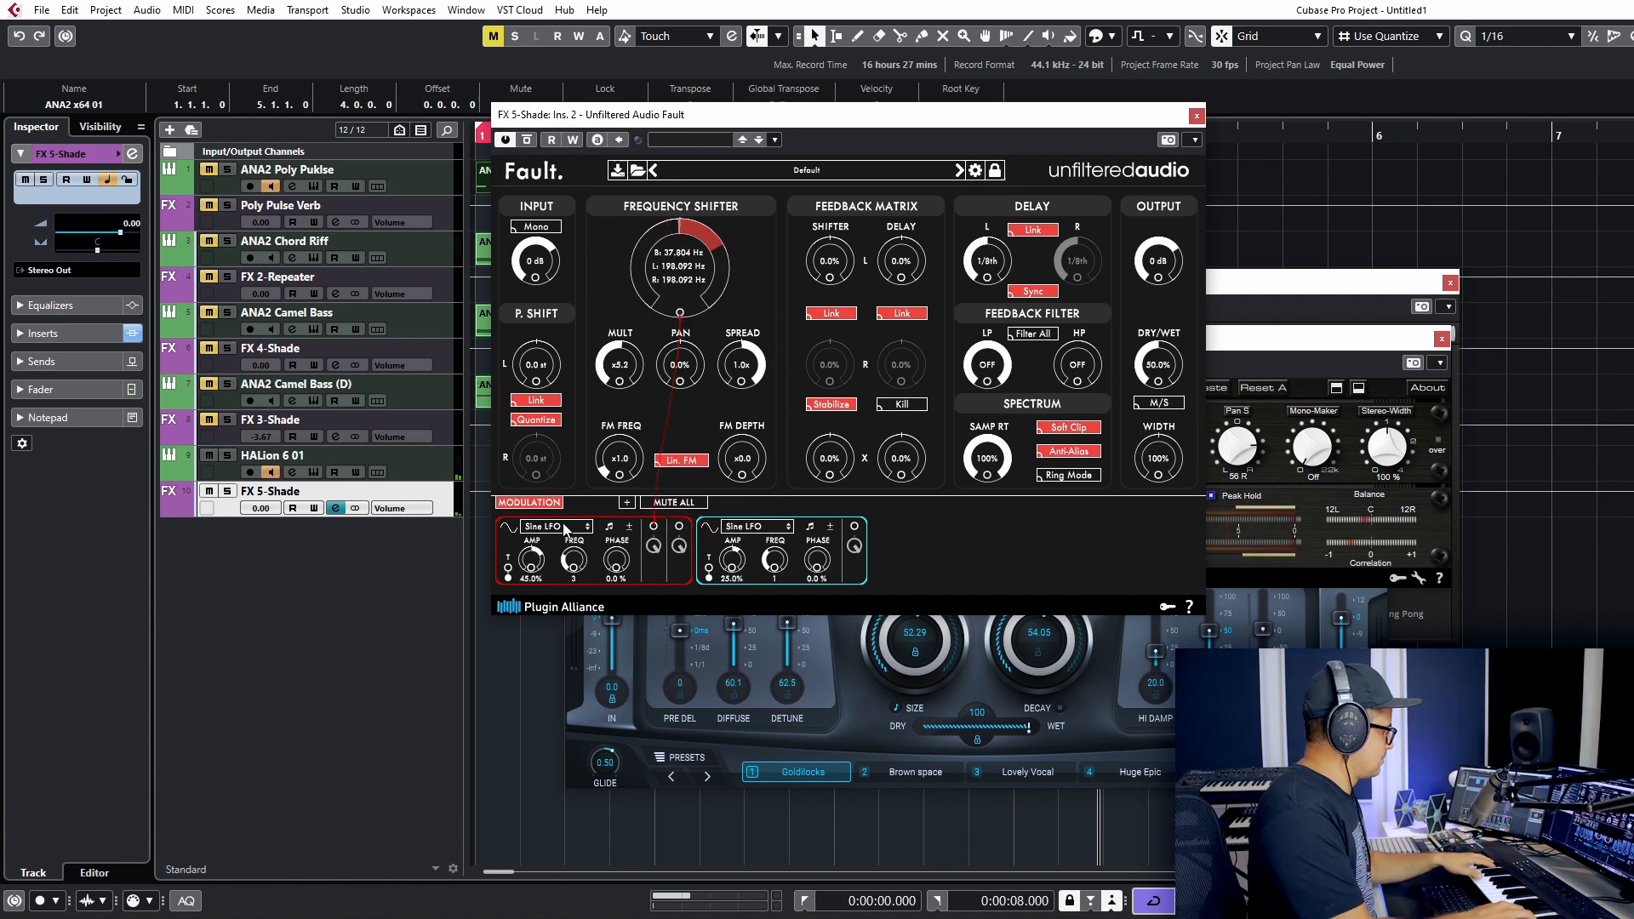